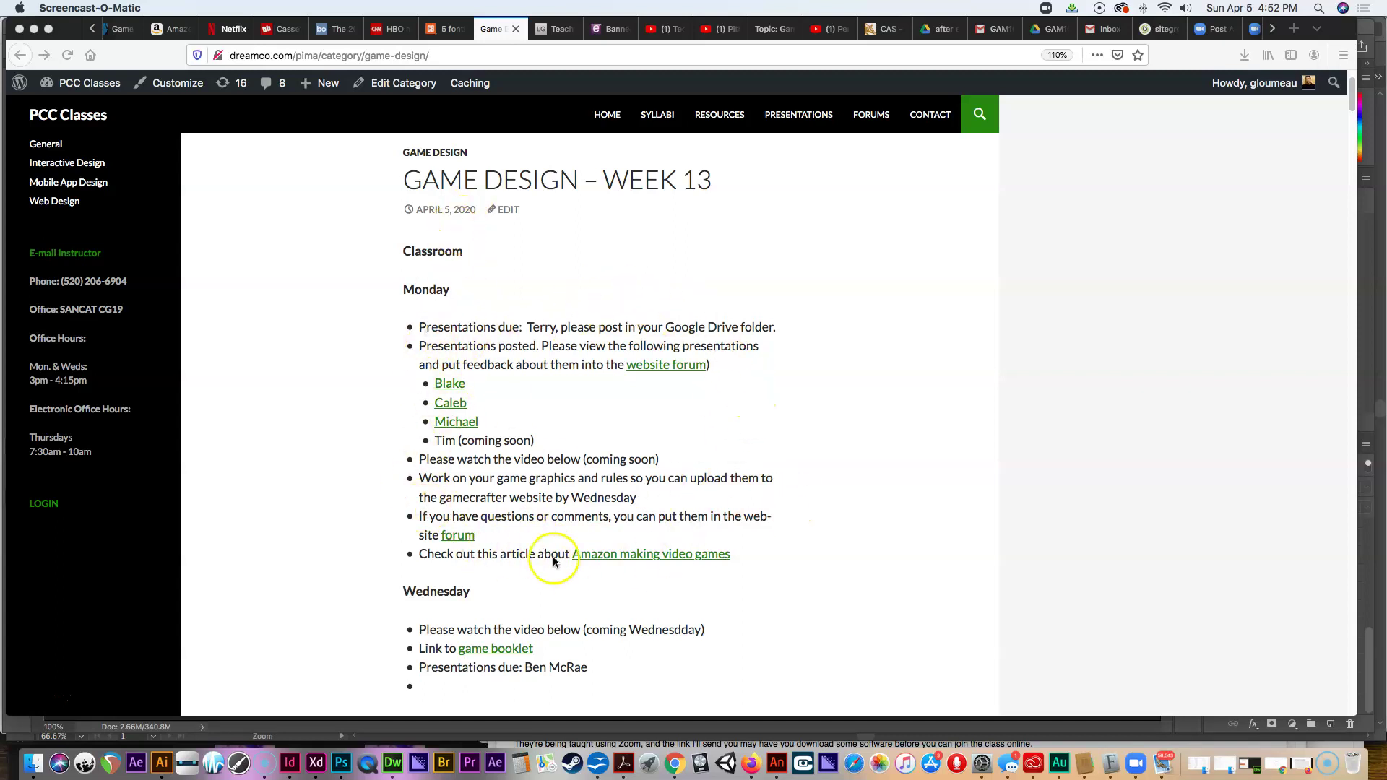
# Step: Review the Monday section of the Game Design – Week 13 post and highlight its line about watching the video below
pyautogui.scroll(-3, 769, 437)
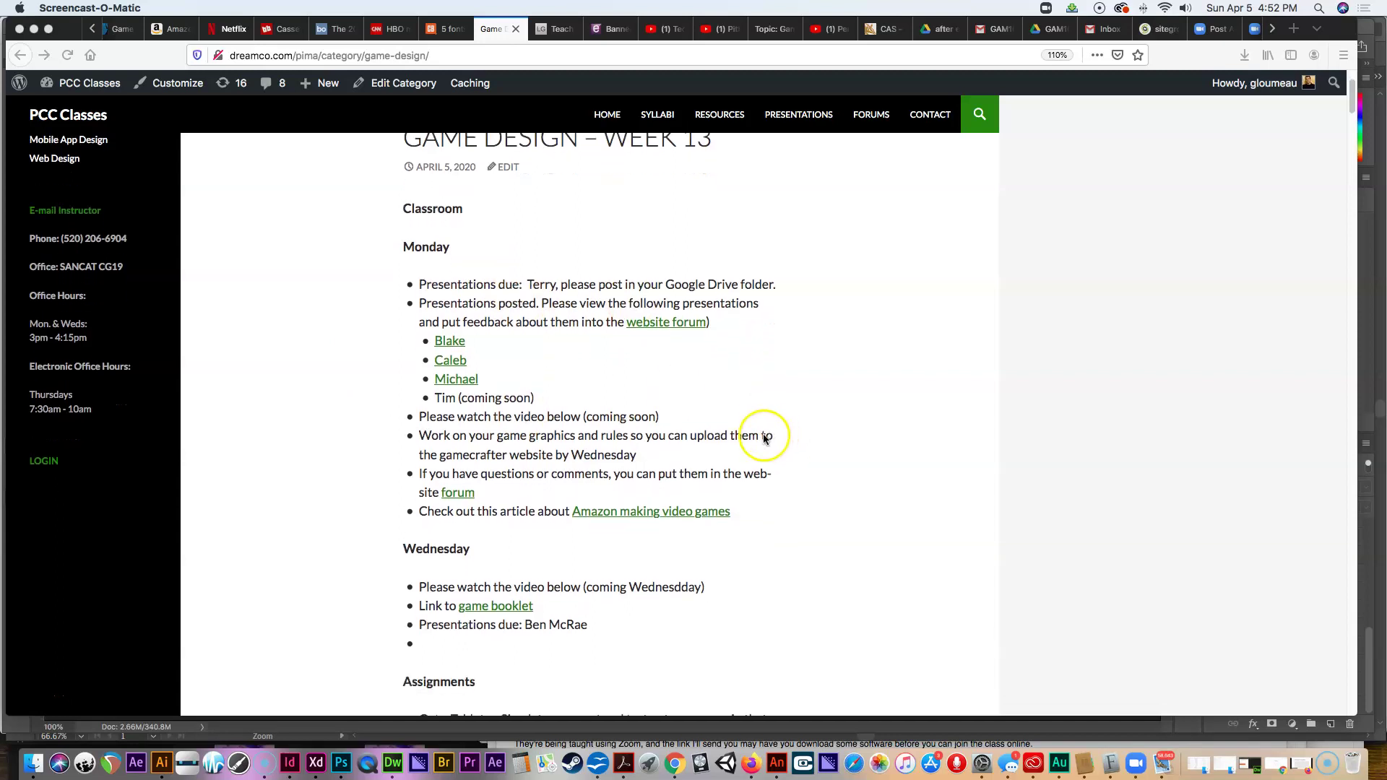
pyautogui.scroll(5, 532, 525)
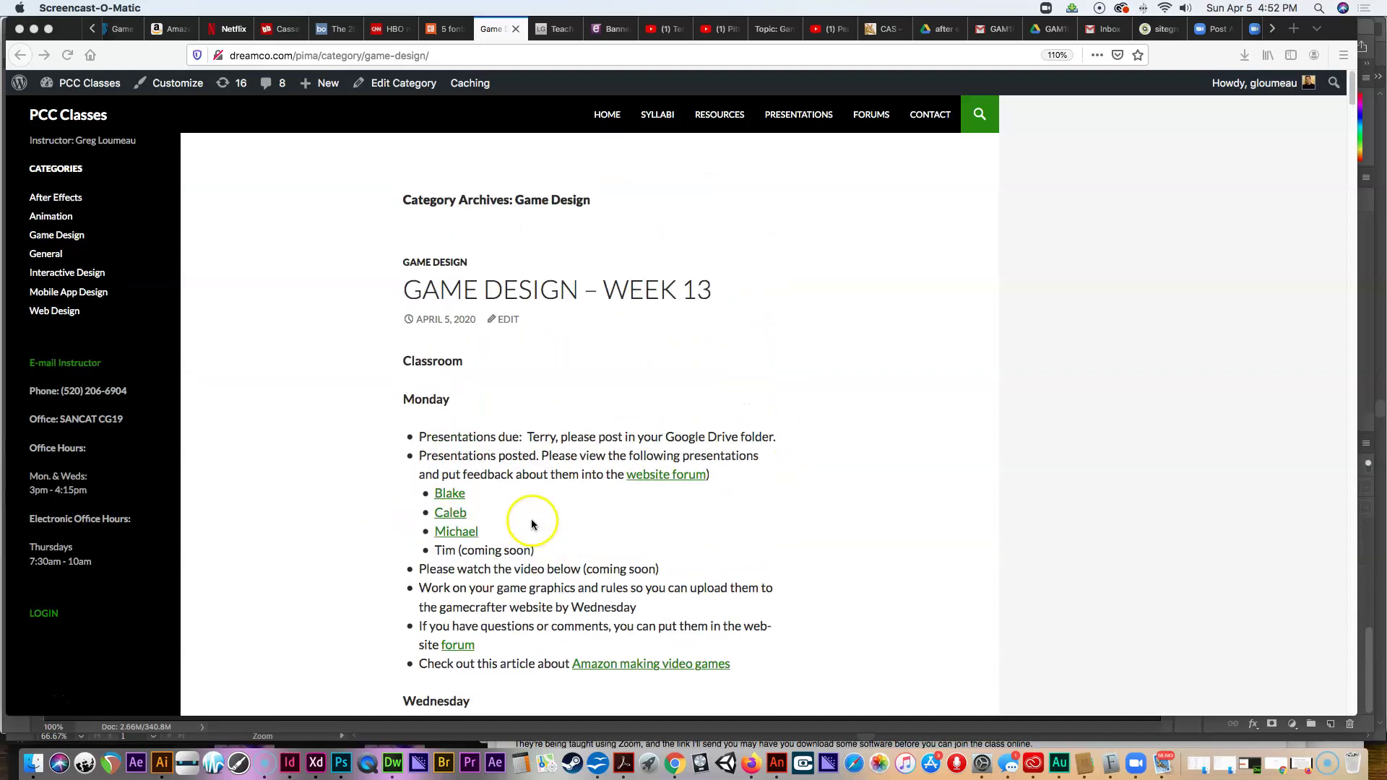
pyautogui.scroll(-3, 567, 486)
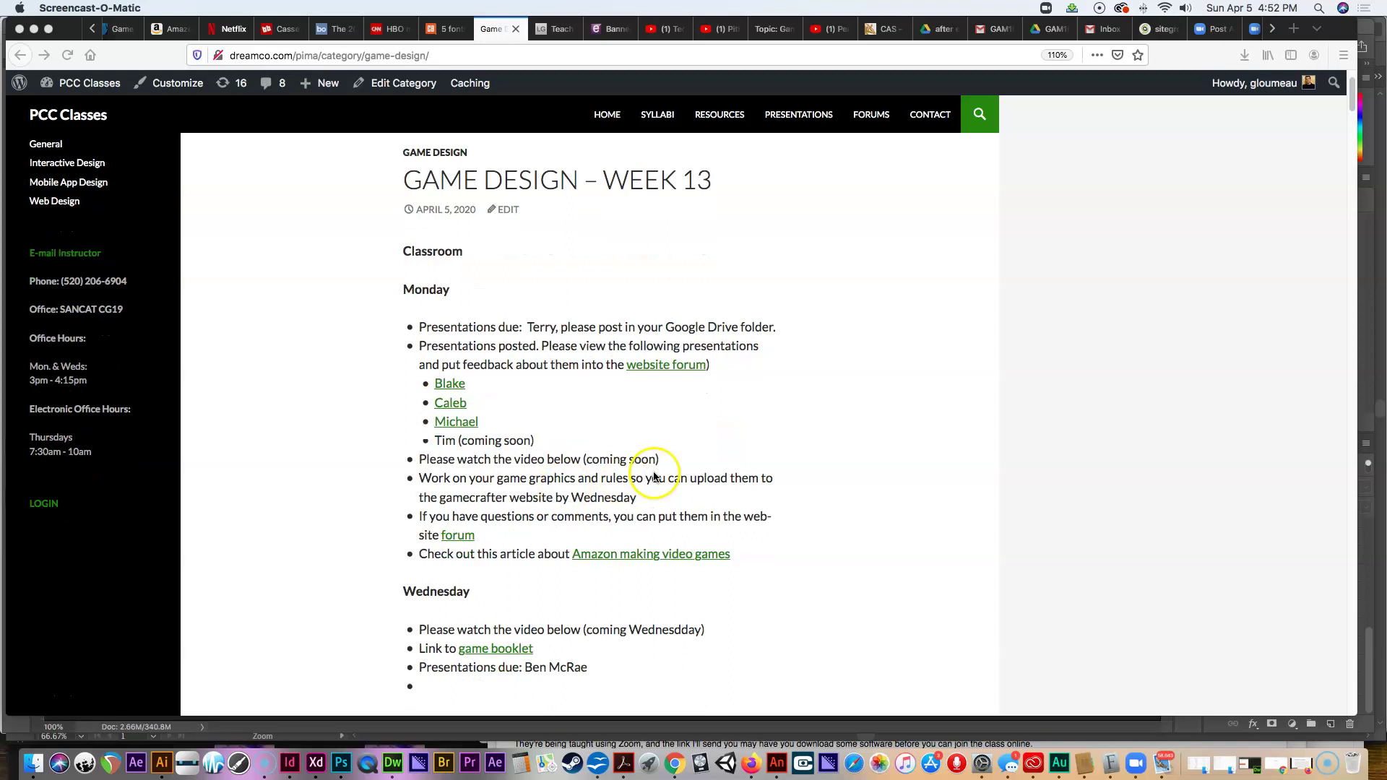
pyautogui.click(494, 465)
pyautogui.moveTo(425, 462); pyautogui.dragTo(676, 452)
pyautogui.click(749, 431)
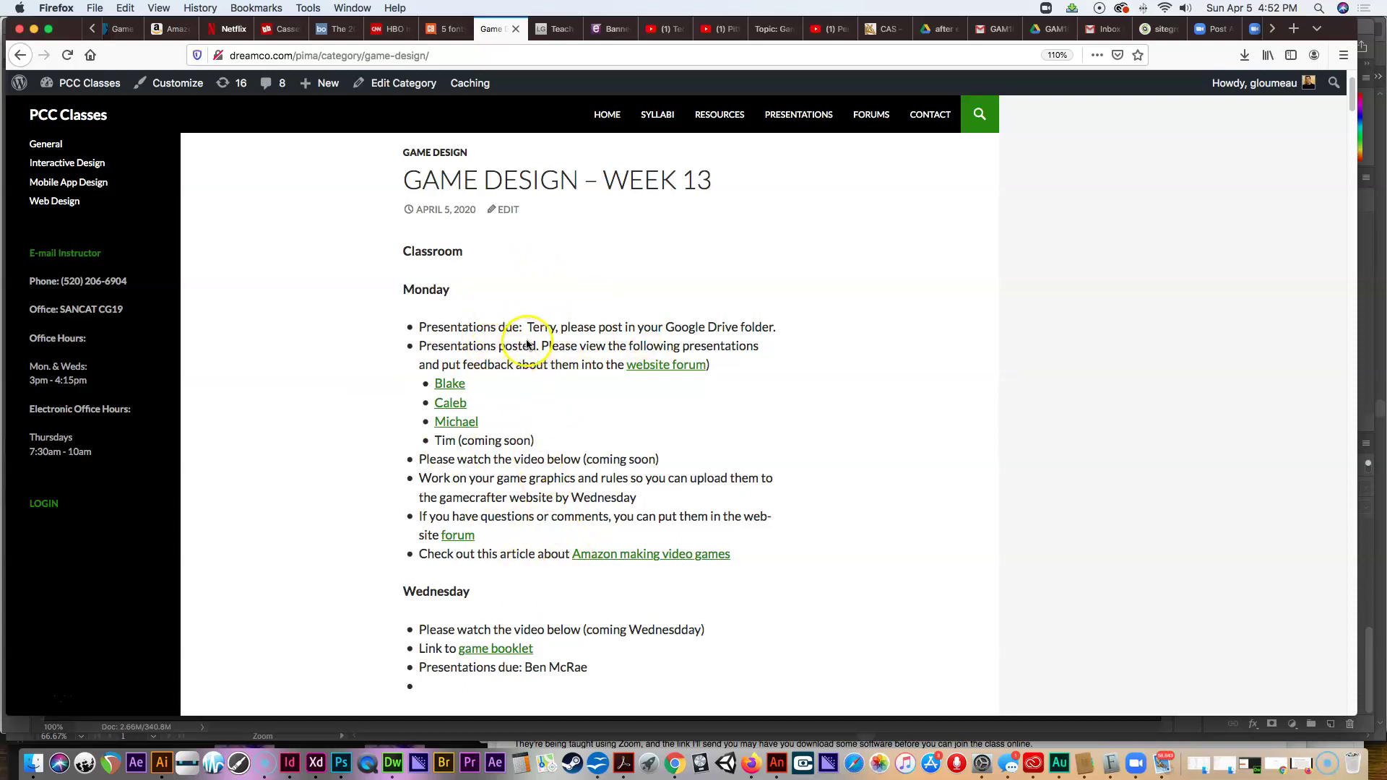
# Step: View the Spring 2020 Game Design presentation schedule, and return to the Week 13 post
pyautogui.click(802, 115)
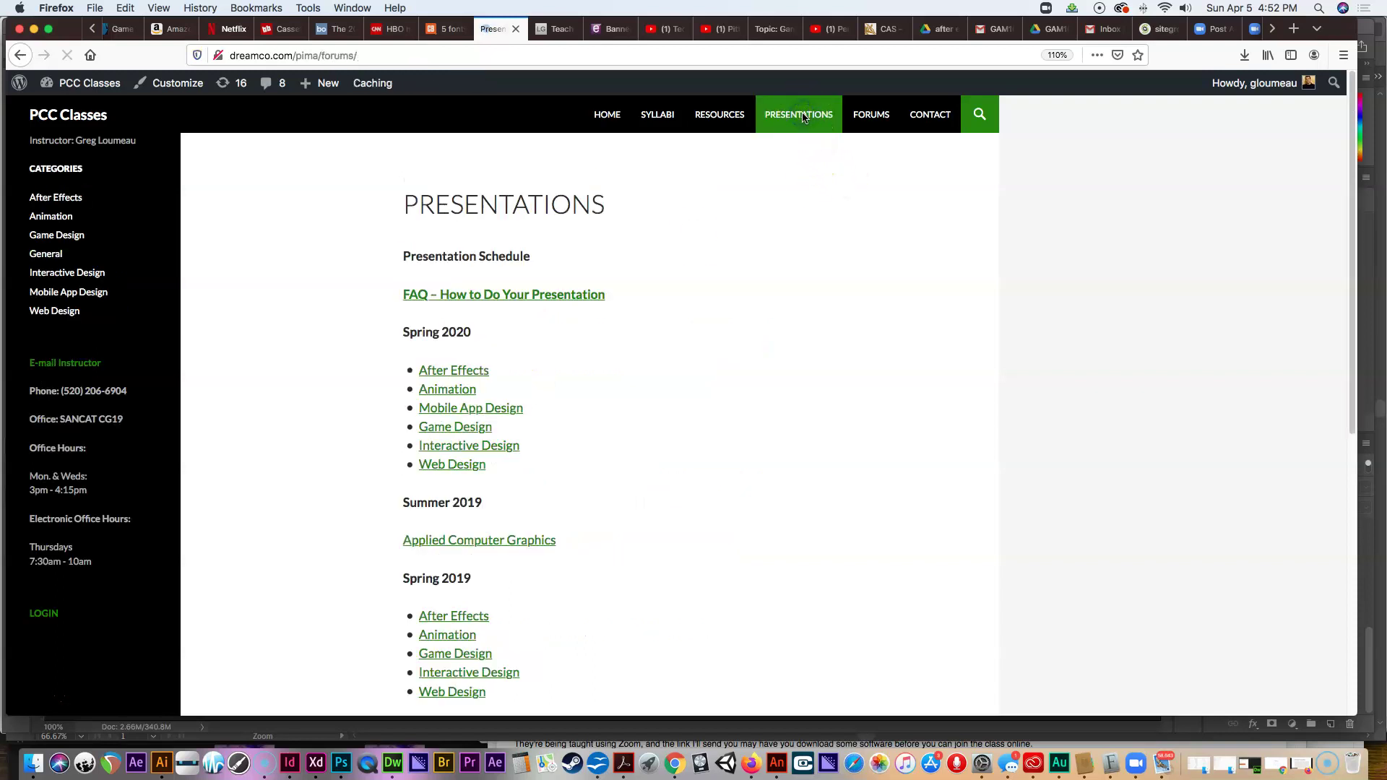
pyautogui.click(467, 427)
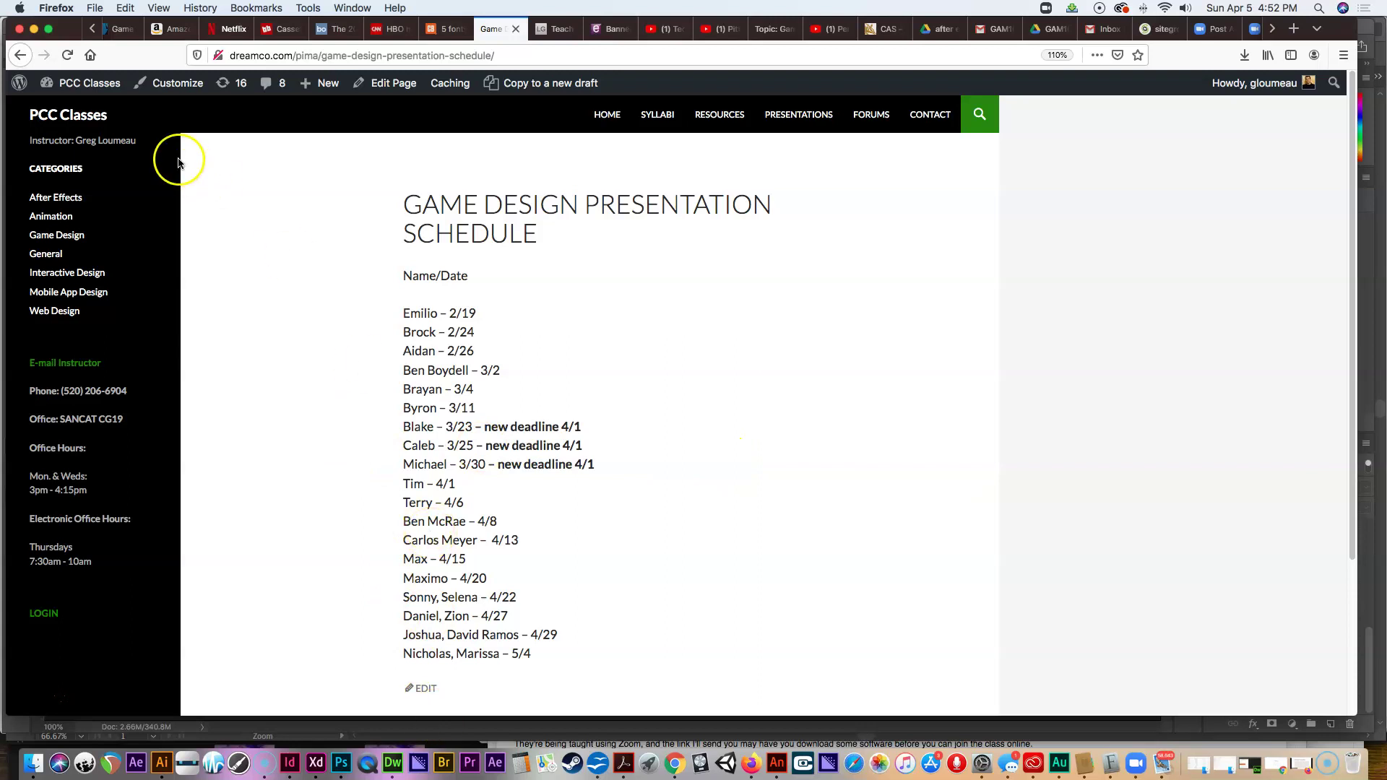
pyautogui.click(21, 55)
pyautogui.click(21, 56)
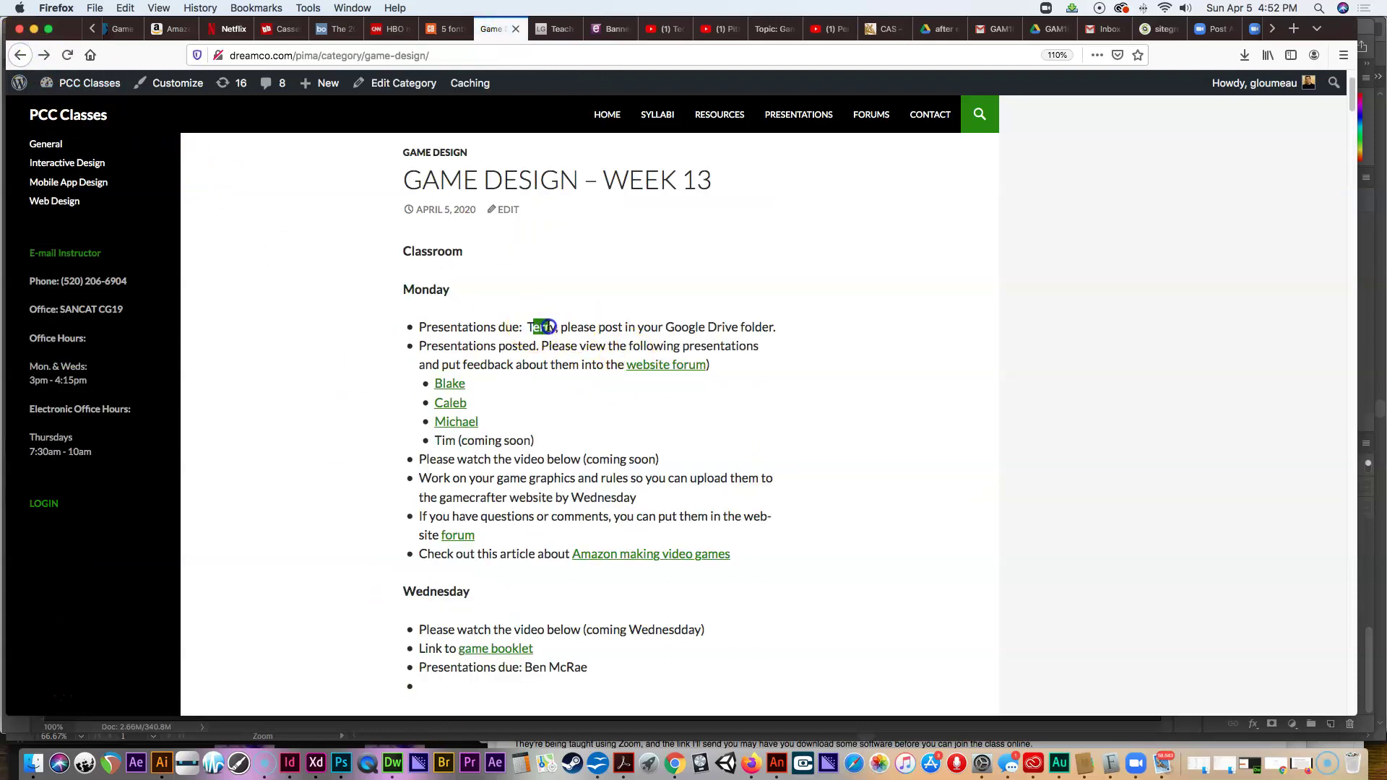
# Step: Check the presentations due on Monday and Wednesday, highlighting the instruction to post in the Google Drive folder
pyautogui.click(672, 445)
pyautogui.scroll(-1, 686, 477)
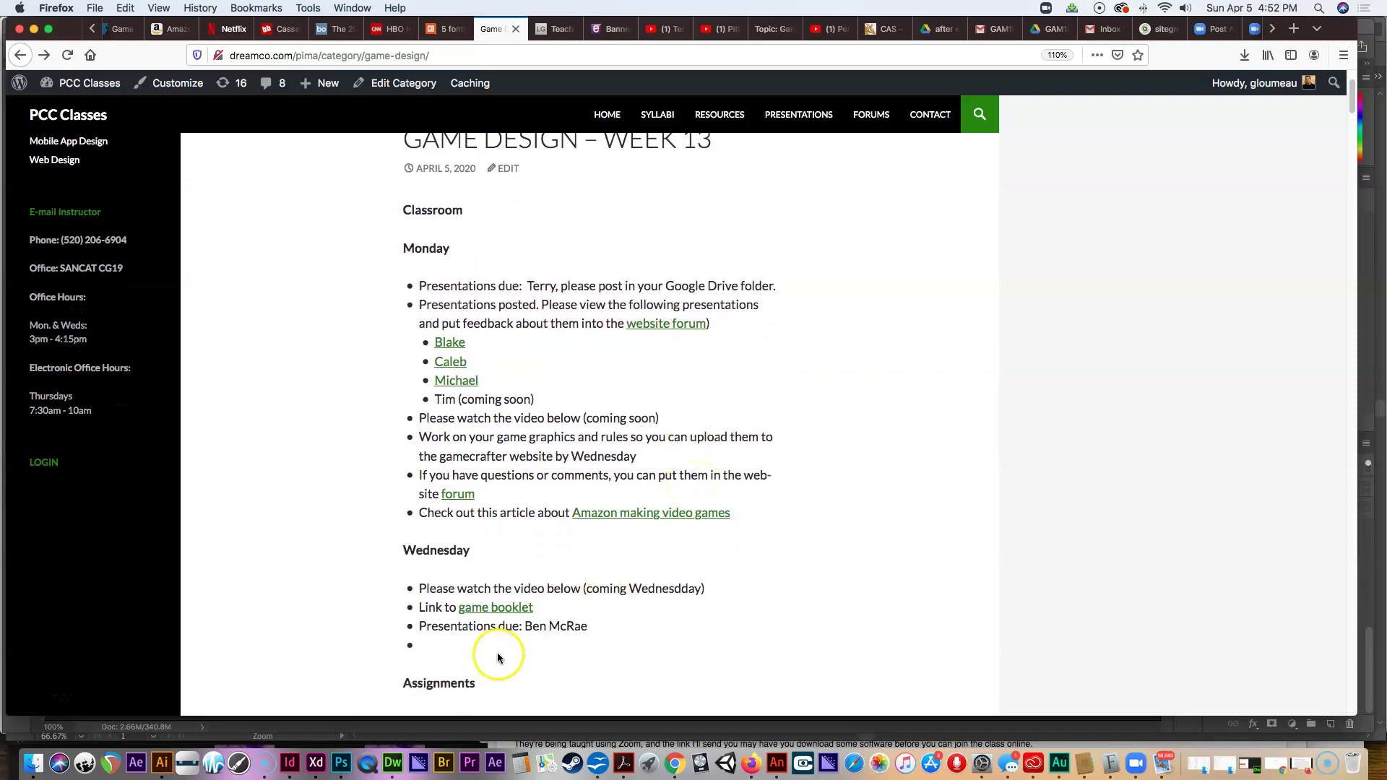
pyautogui.moveTo(532, 626); pyautogui.dragTo(585, 626)
pyautogui.click(565, 580)
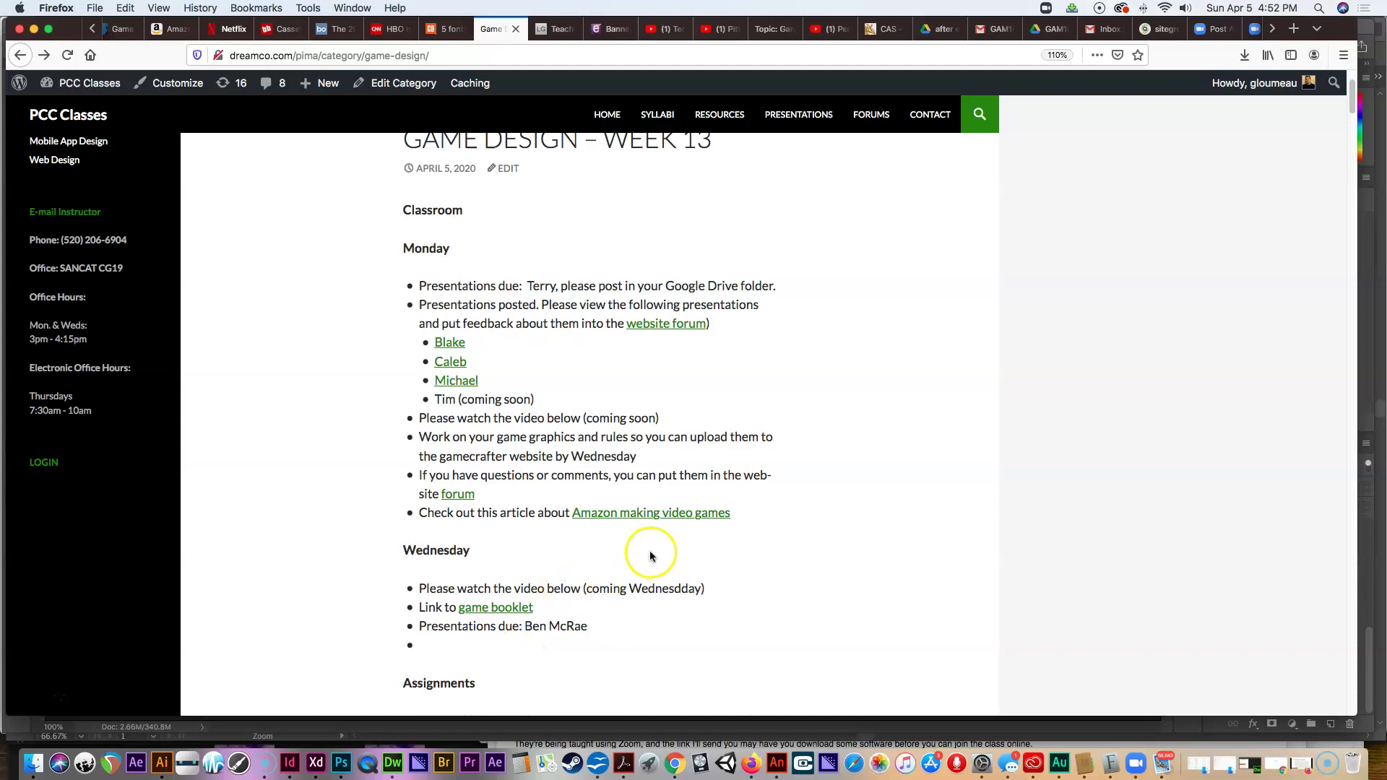
pyautogui.scroll(3, 649, 550)
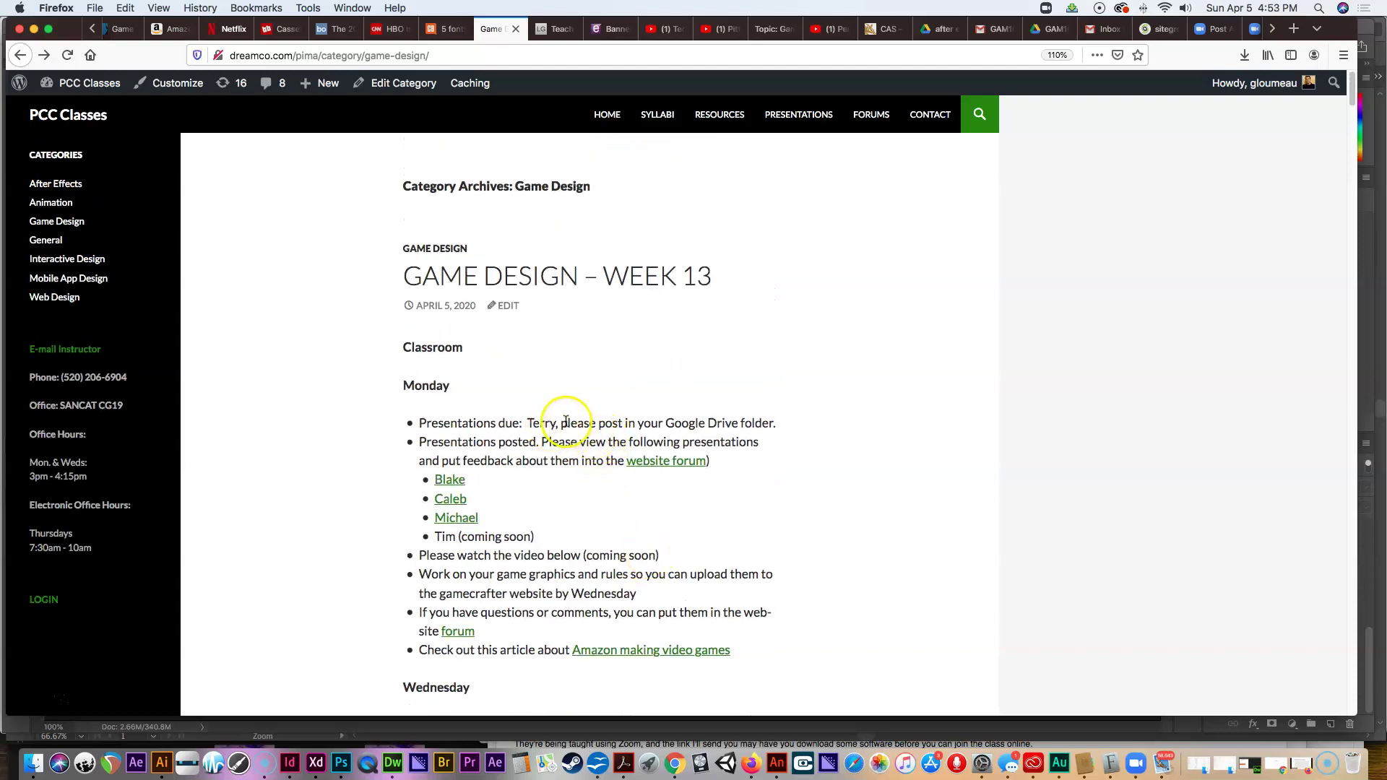
pyautogui.moveTo(567, 424); pyautogui.dragTo(743, 426)
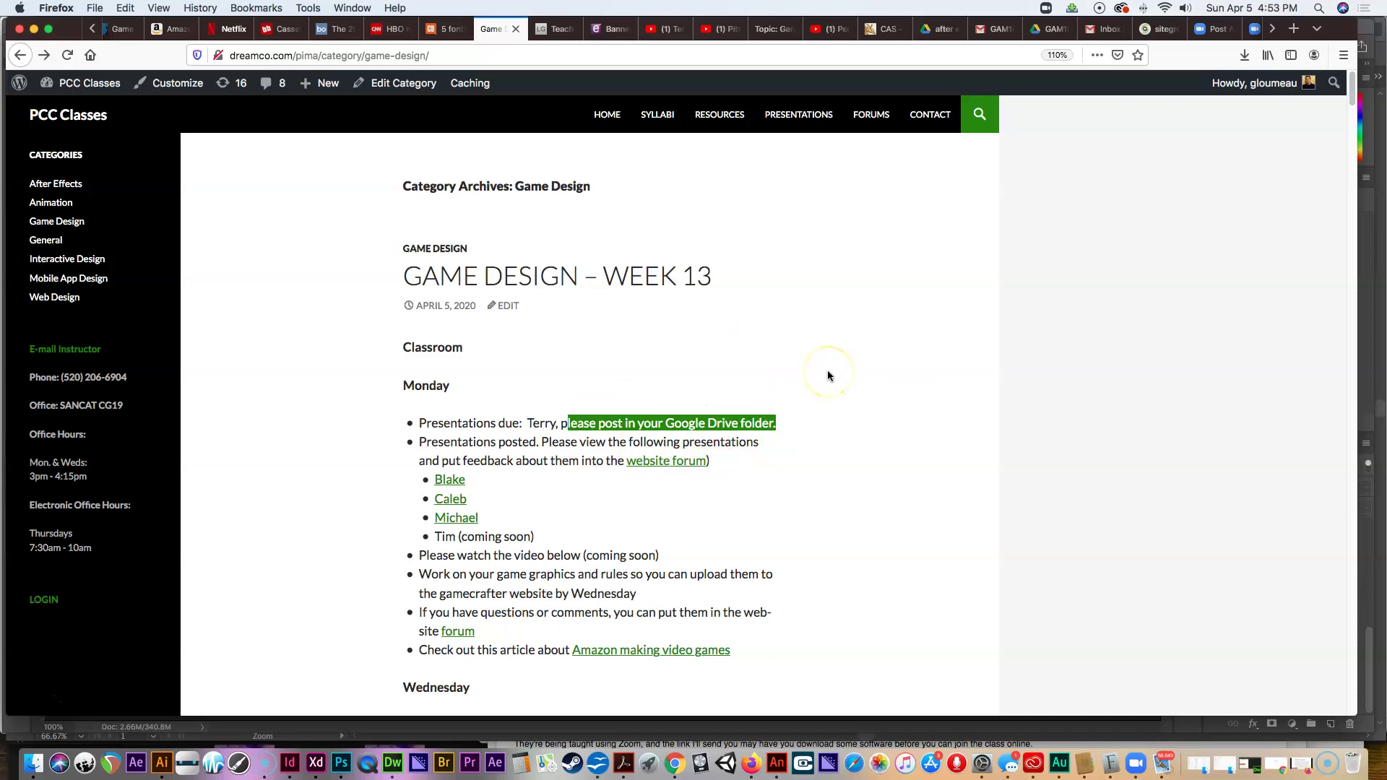
pyautogui.click(855, 407)
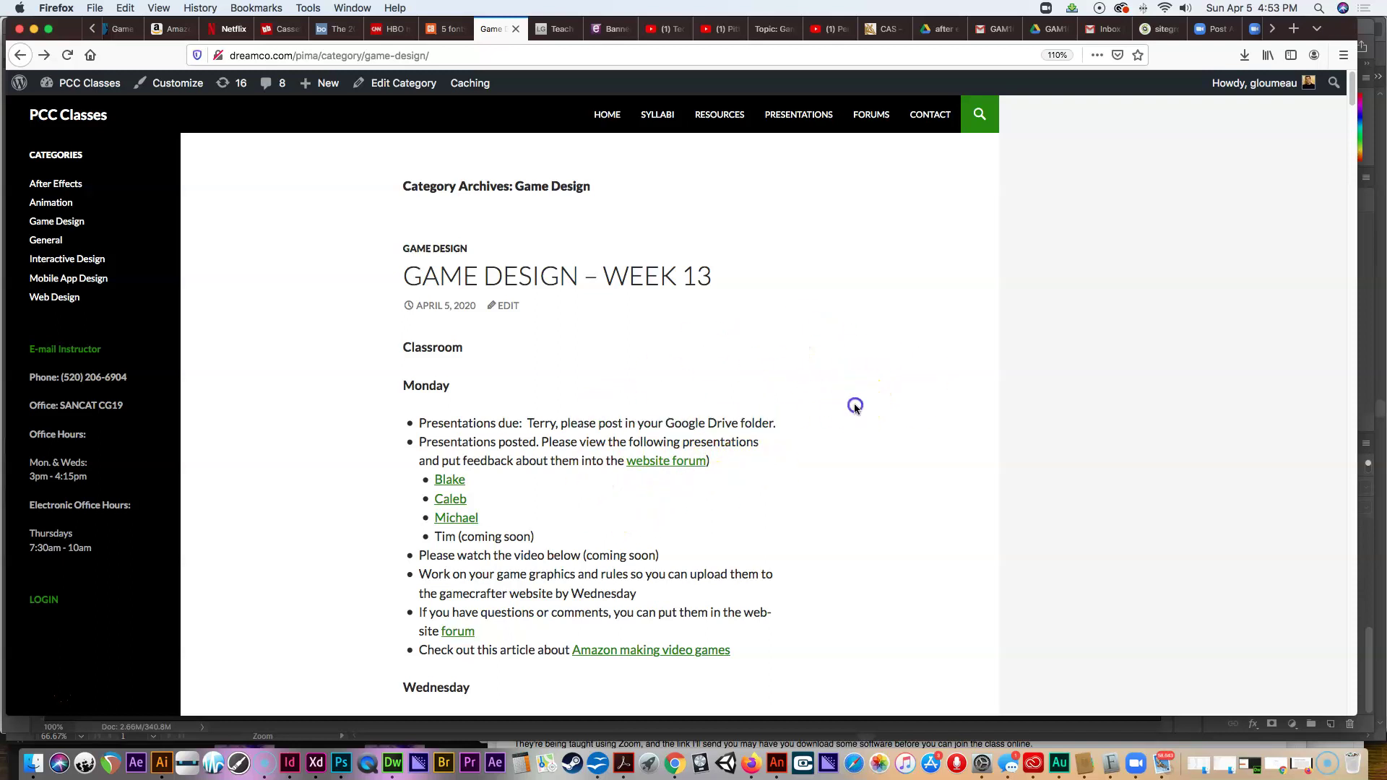
# Step: Highlight the "Presentations posted" item in the Monday section and look over the listed student presentations
pyautogui.scroll(-3, 860, 345)
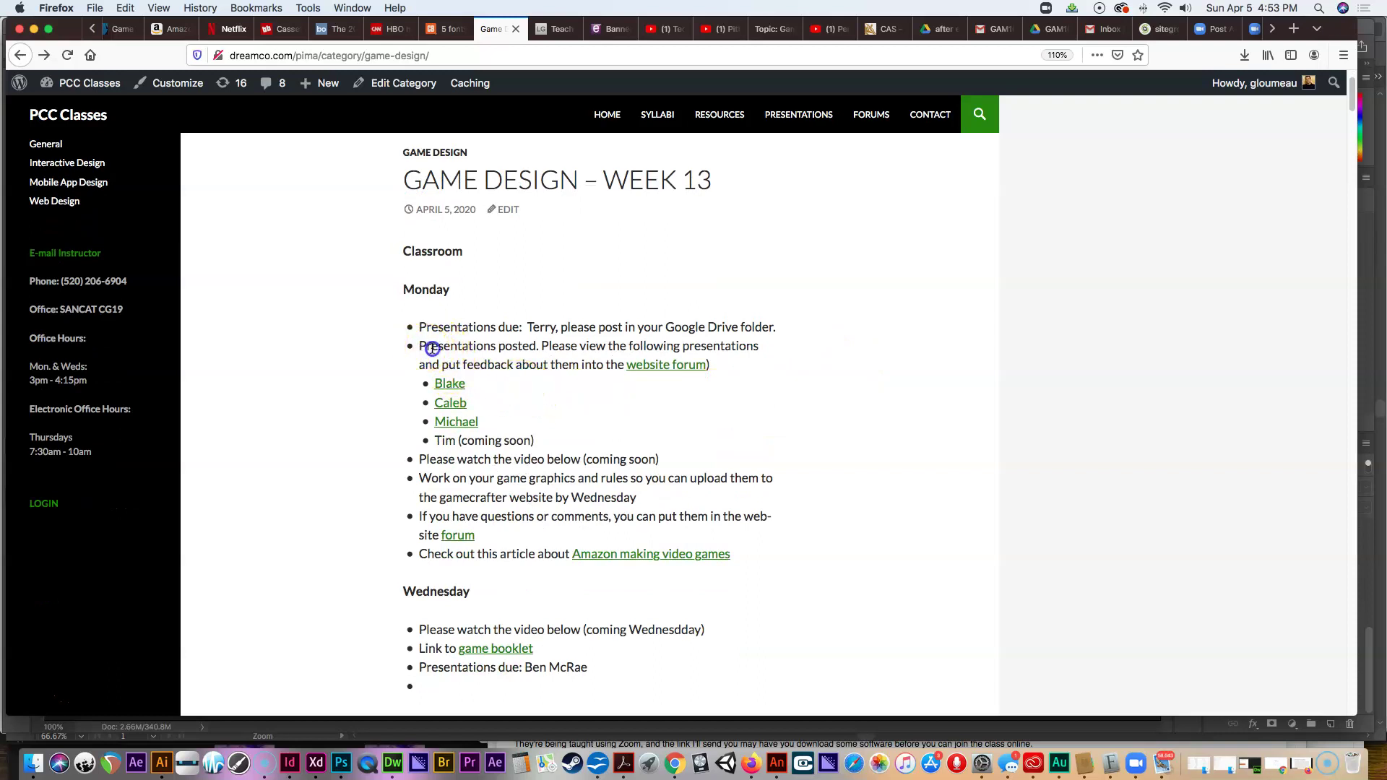
pyautogui.moveTo(431, 349); pyautogui.dragTo(579, 348)
pyautogui.click(798, 362)
pyautogui.click(453, 440)
# Step: Open the website forum from the Monday section, read the latest comments on class presentations, and return to the post
pyautogui.click(680, 369)
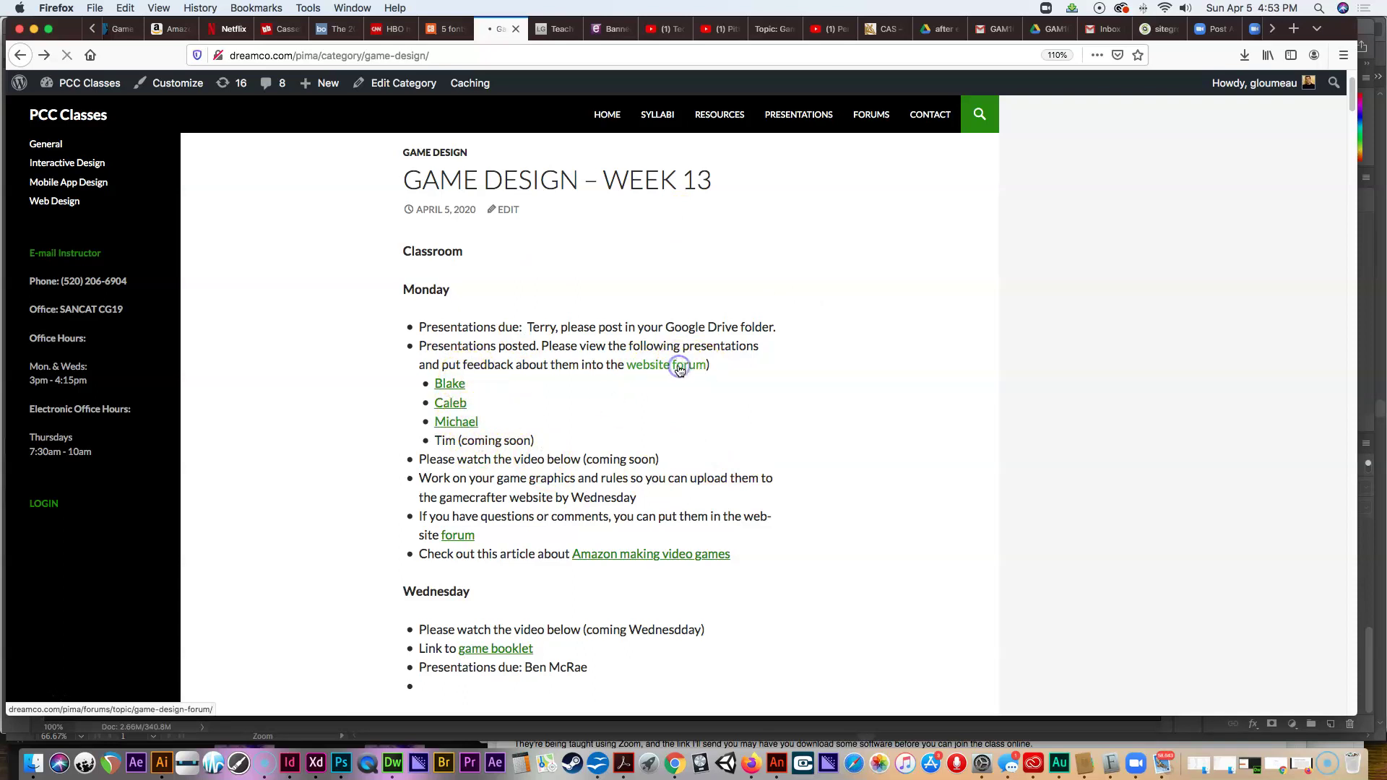
pyautogui.scroll(-5, 896, 392)
pyautogui.scroll(-5, 885, 396)
pyautogui.moveTo(1348, 347); pyautogui.dragTo(1349, 466)
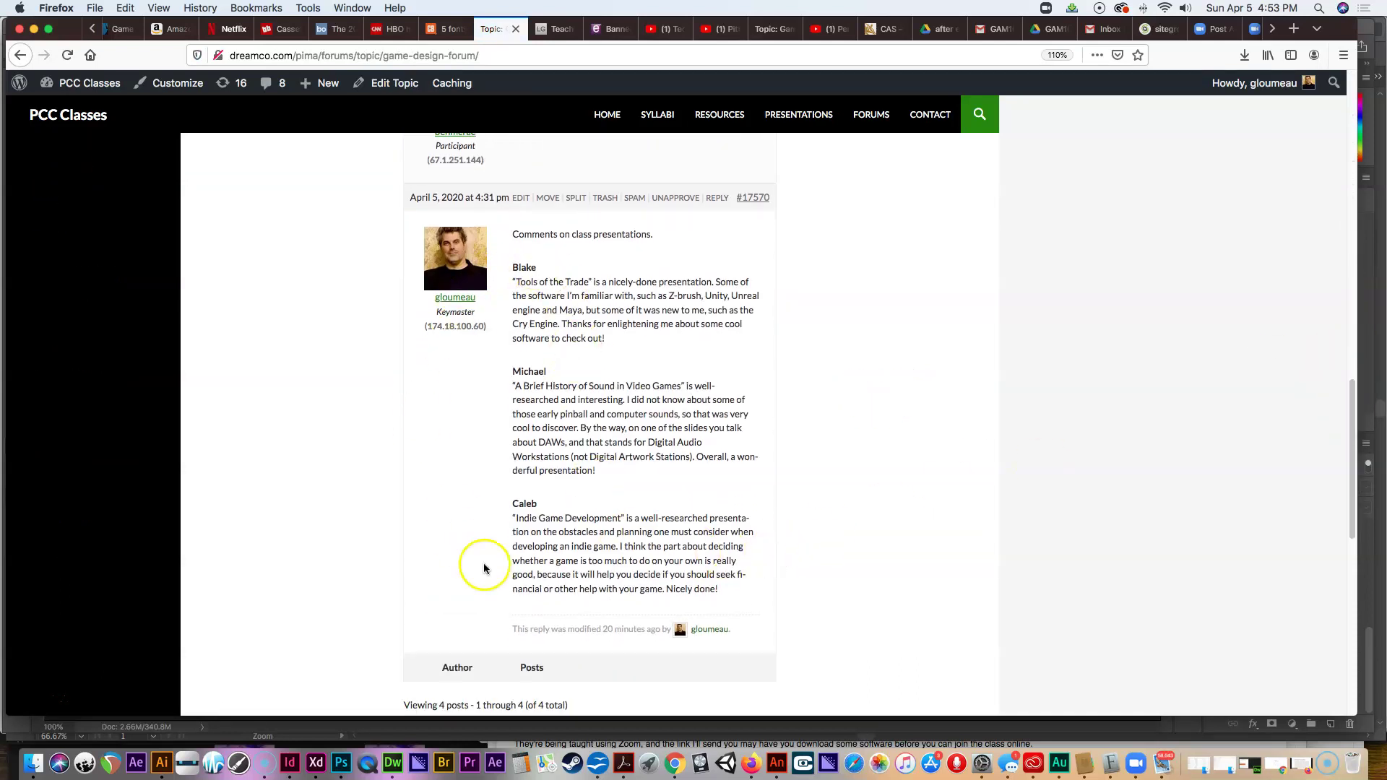
pyautogui.click(23, 56)
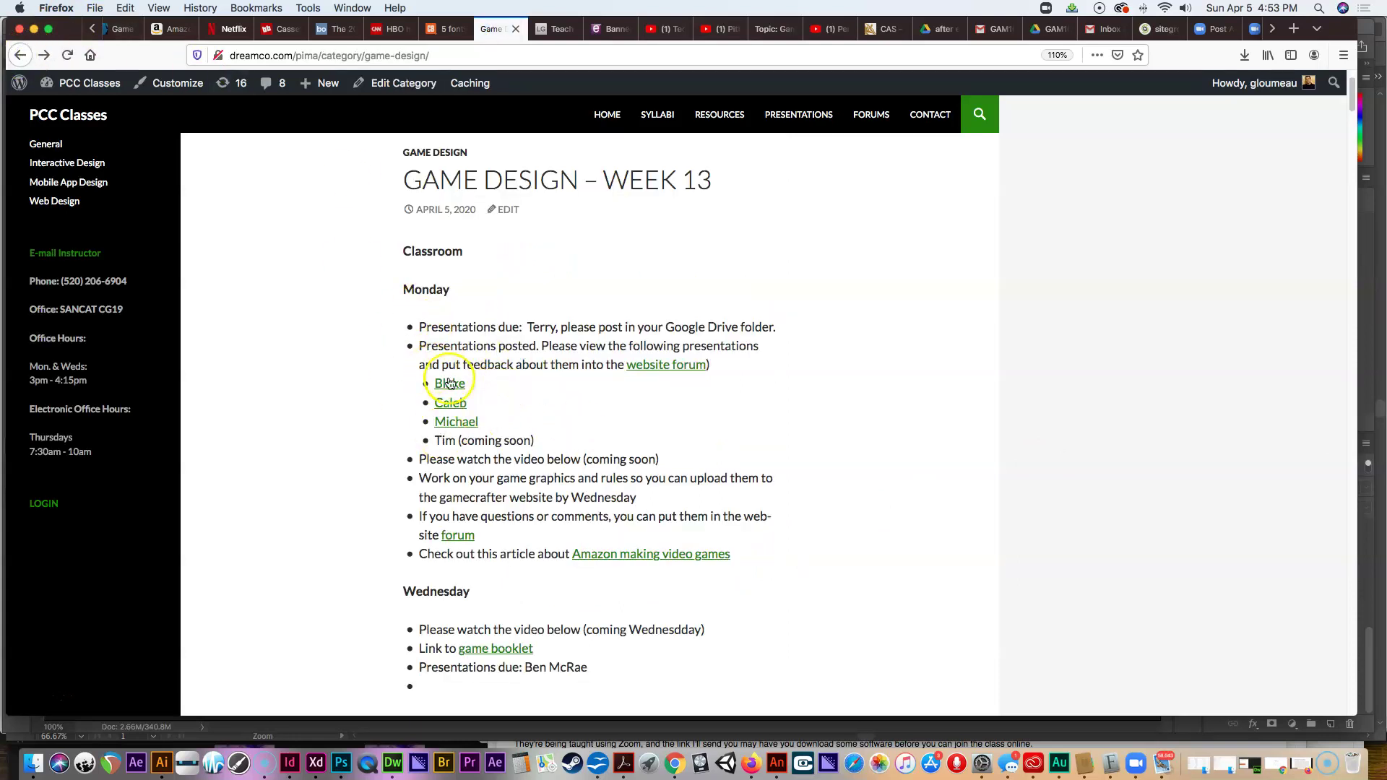
# Step: Highlight the Monday items about uploading game graphics and rules by Wednesday and putting questions in the website forum
pyautogui.scroll(-2, 675, 407)
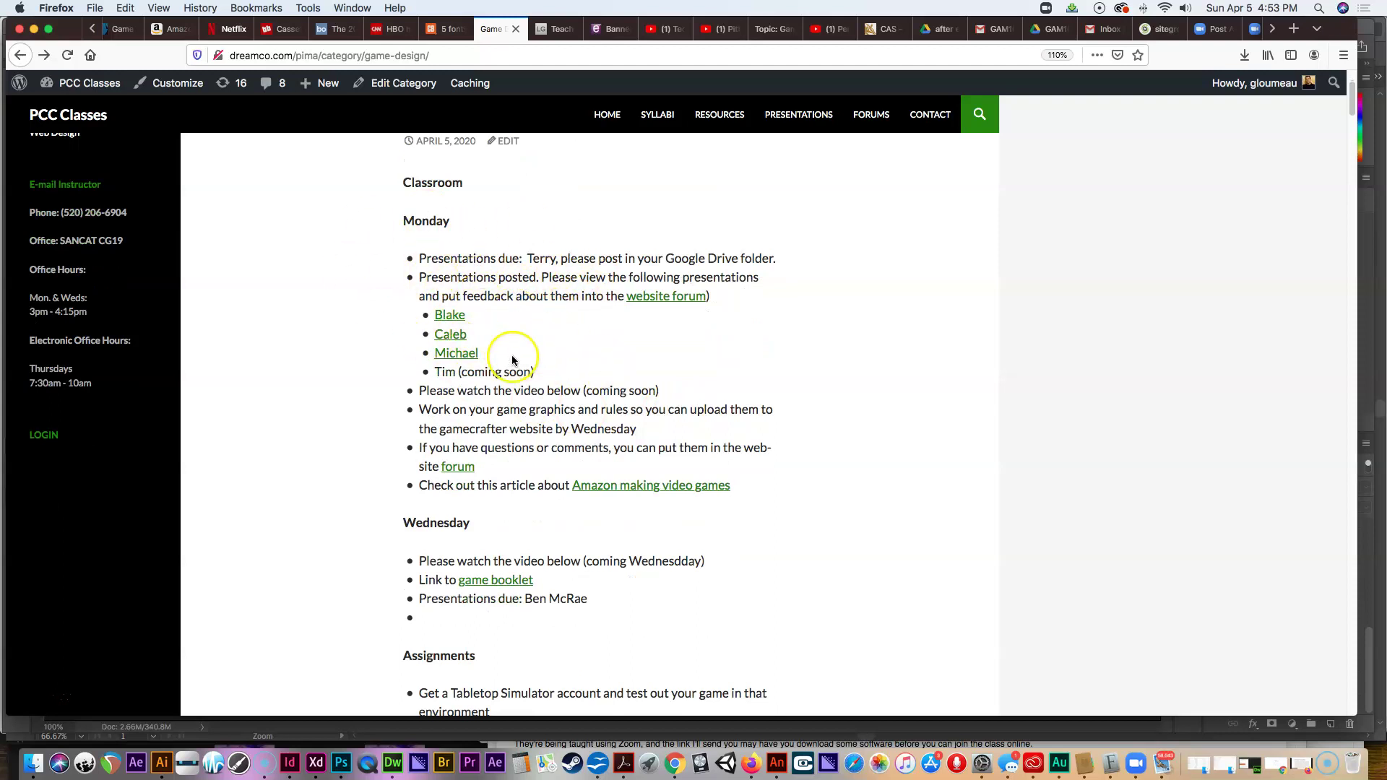
pyautogui.scroll(-2, 665, 400)
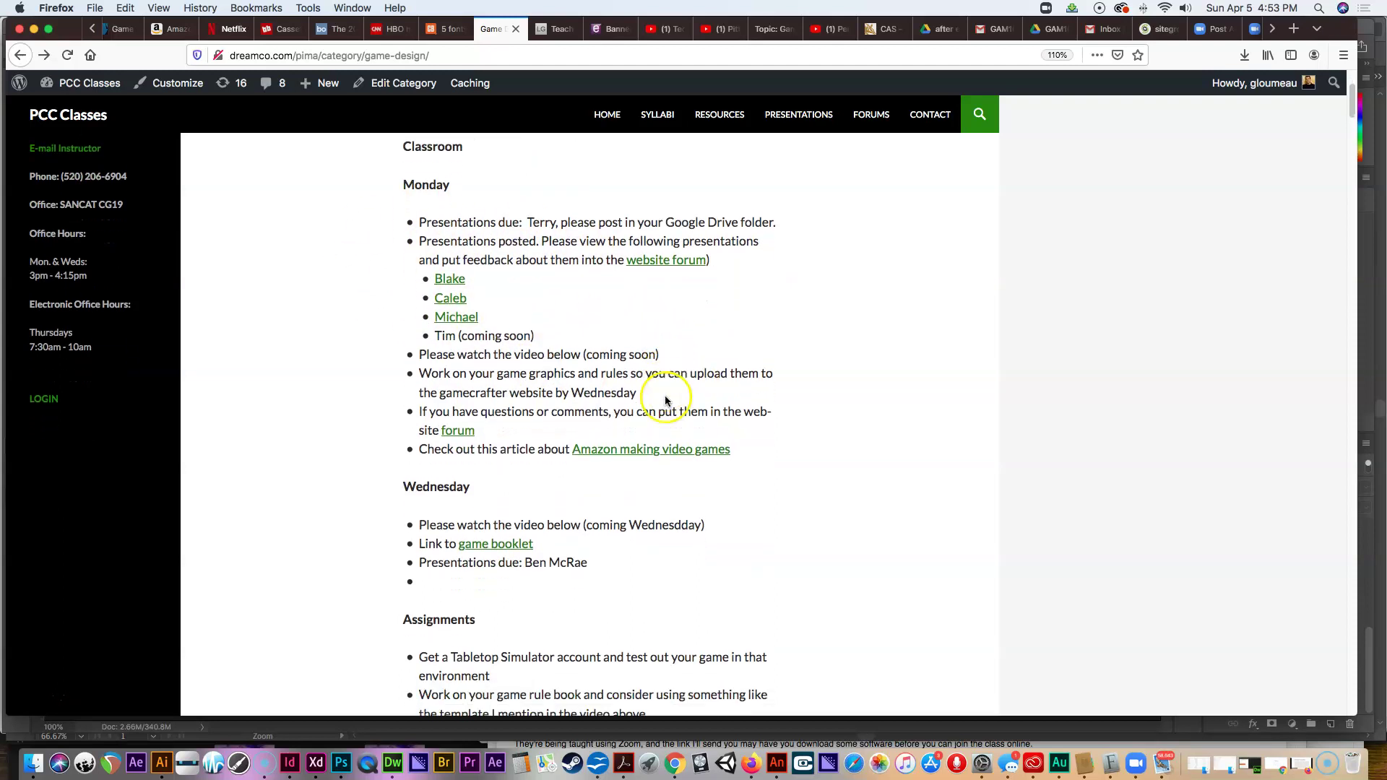
pyautogui.moveTo(593, 347); pyautogui.dragTo(454, 330)
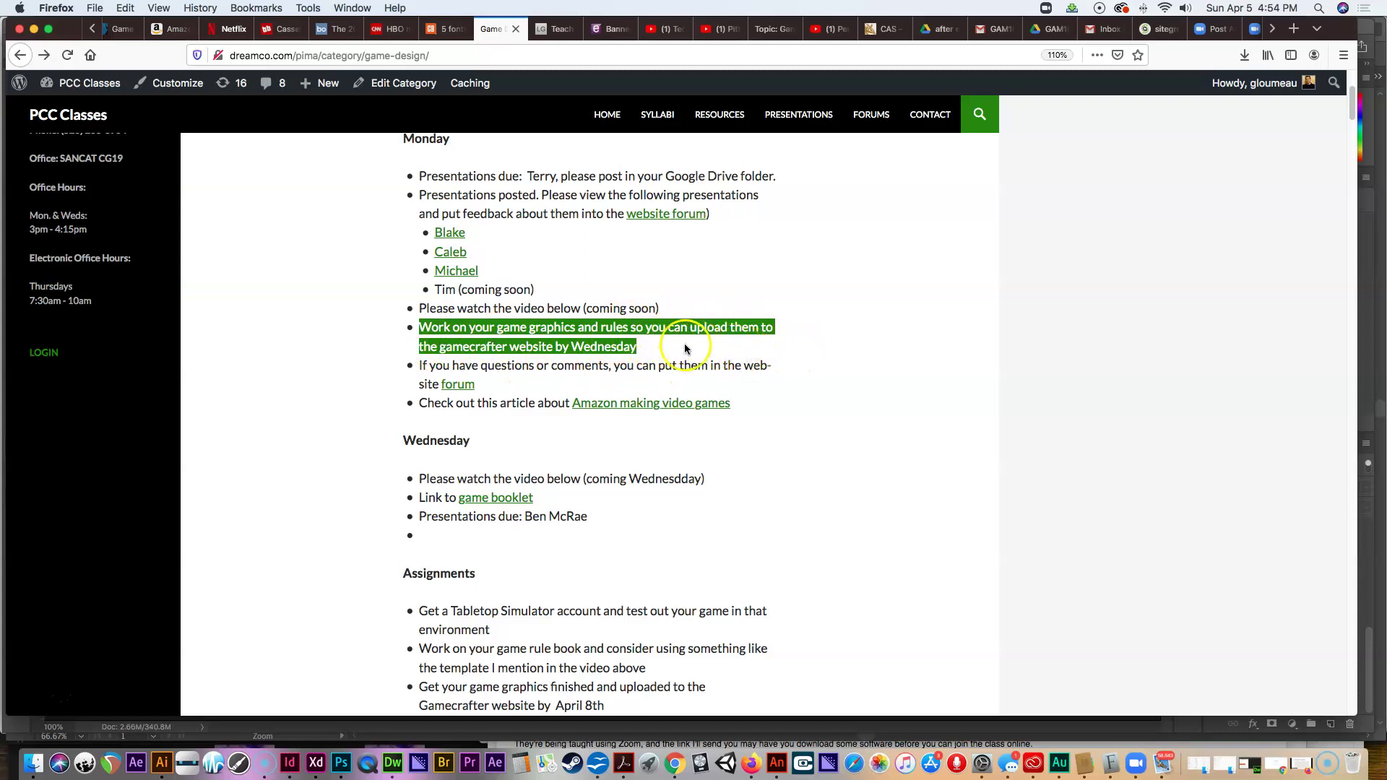
pyautogui.click(672, 346)
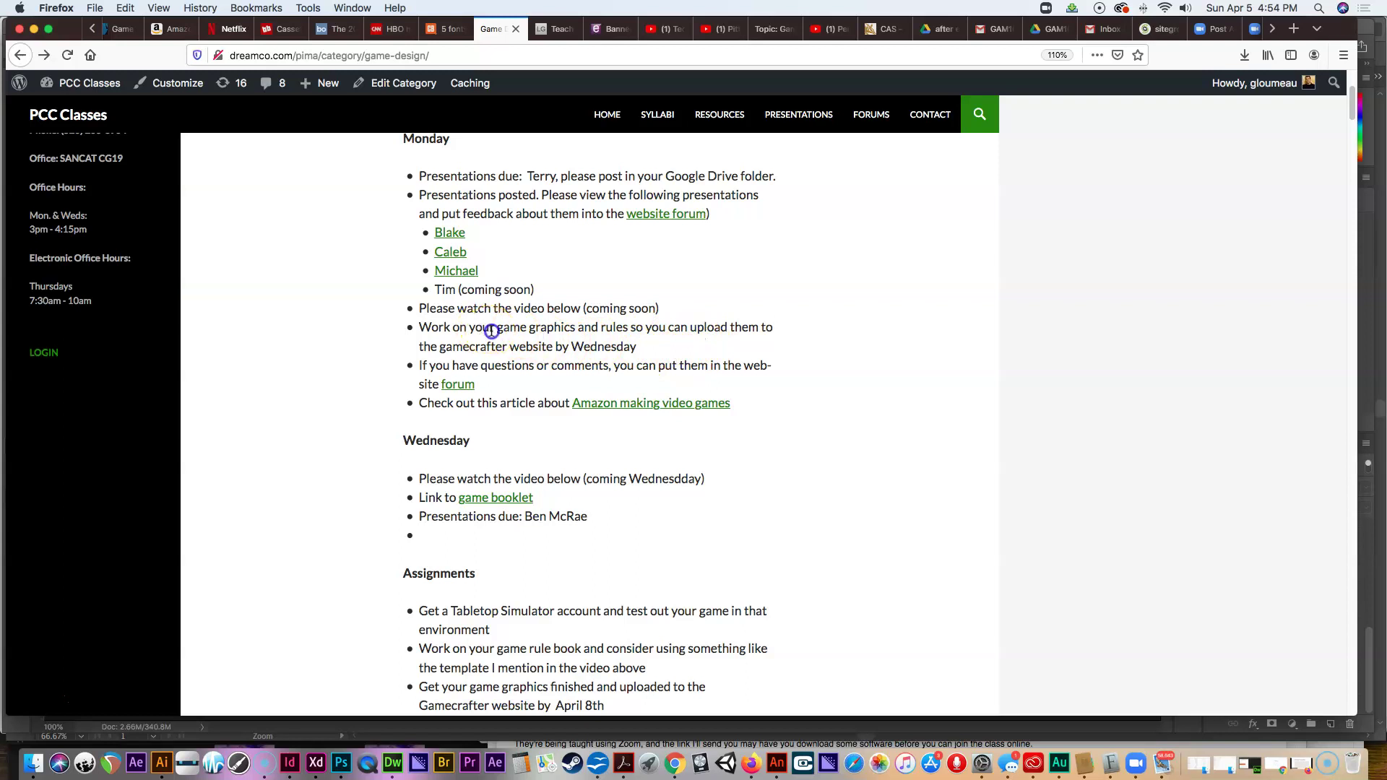
pyautogui.click(563, 328)
pyautogui.moveTo(421, 365); pyautogui.dragTo(494, 385)
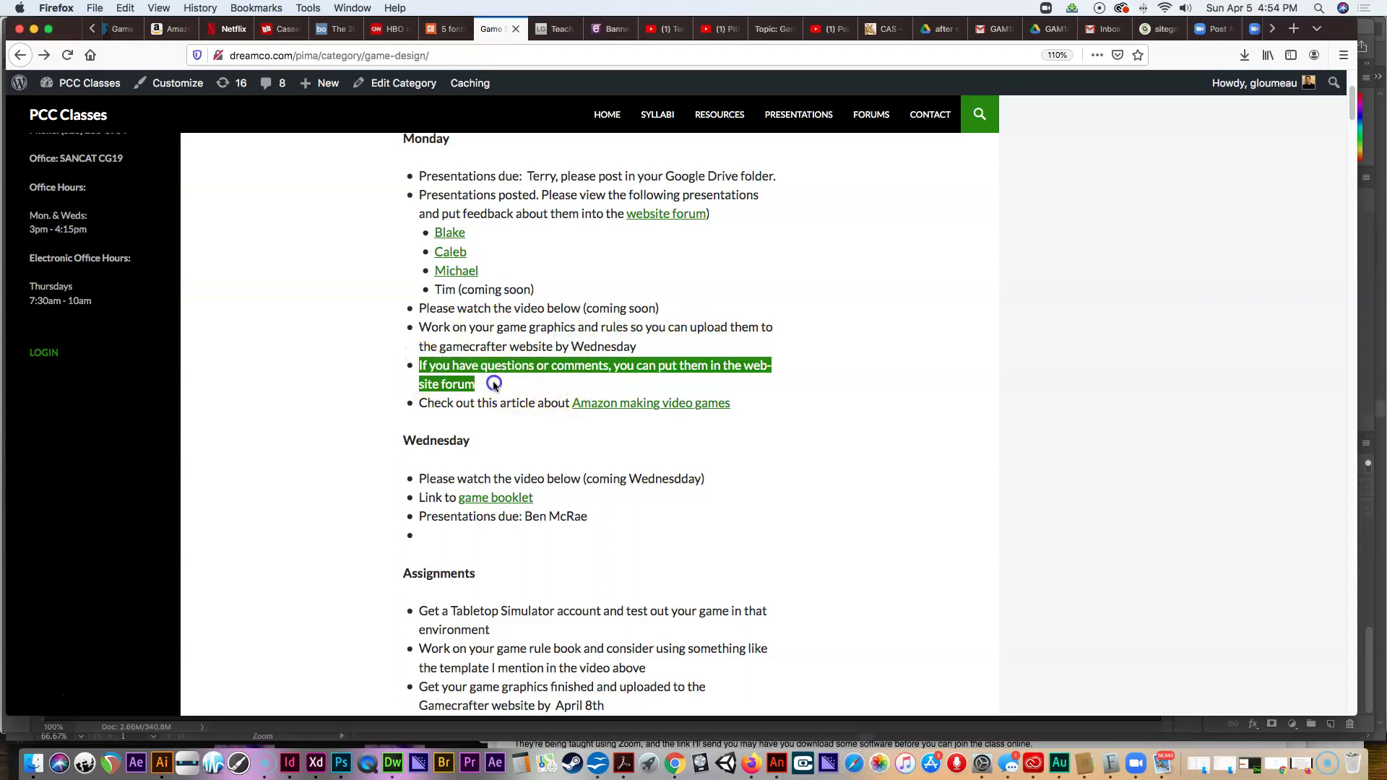
pyautogui.click(540, 385)
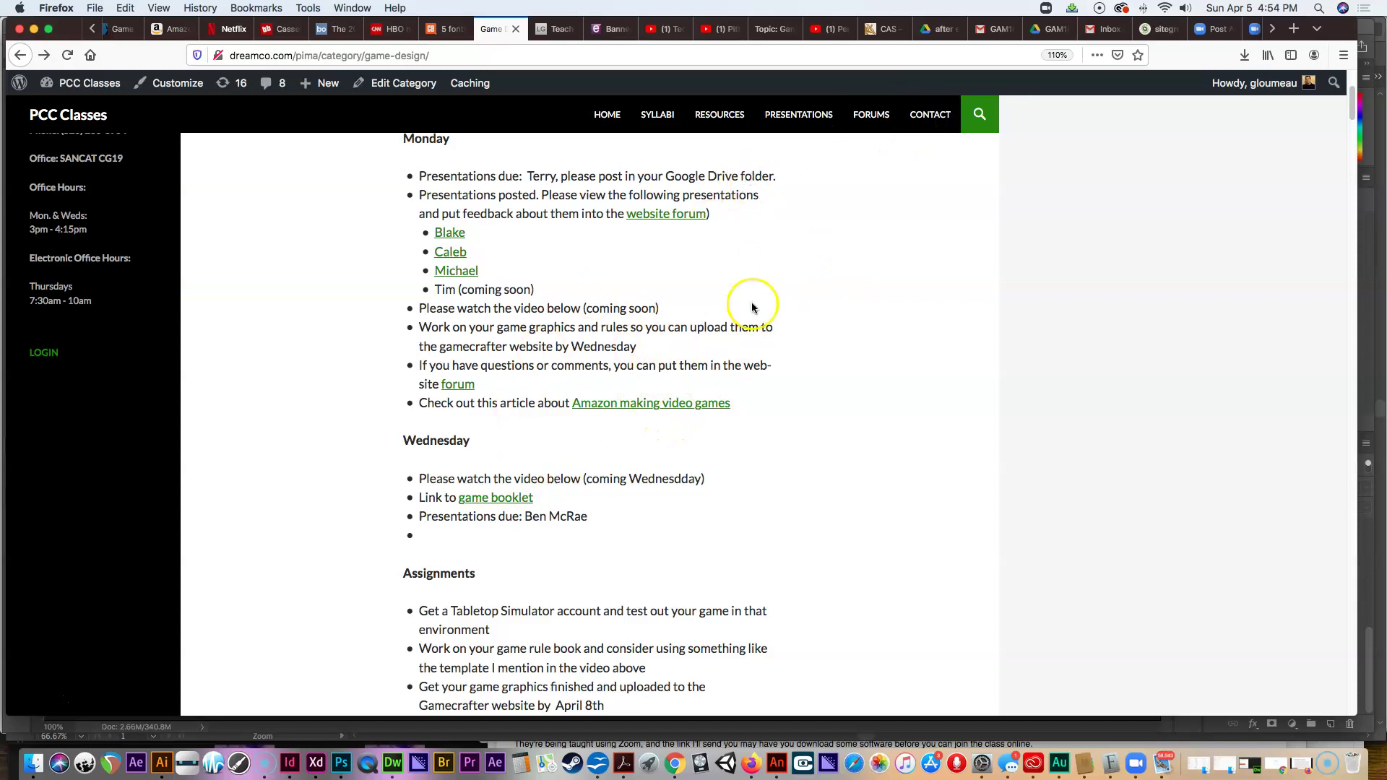
# Step: Open the article about Amazon making video games in a new tab, view its headline and image, and return to the post
pyautogui.scroll(-1, 633, 420)
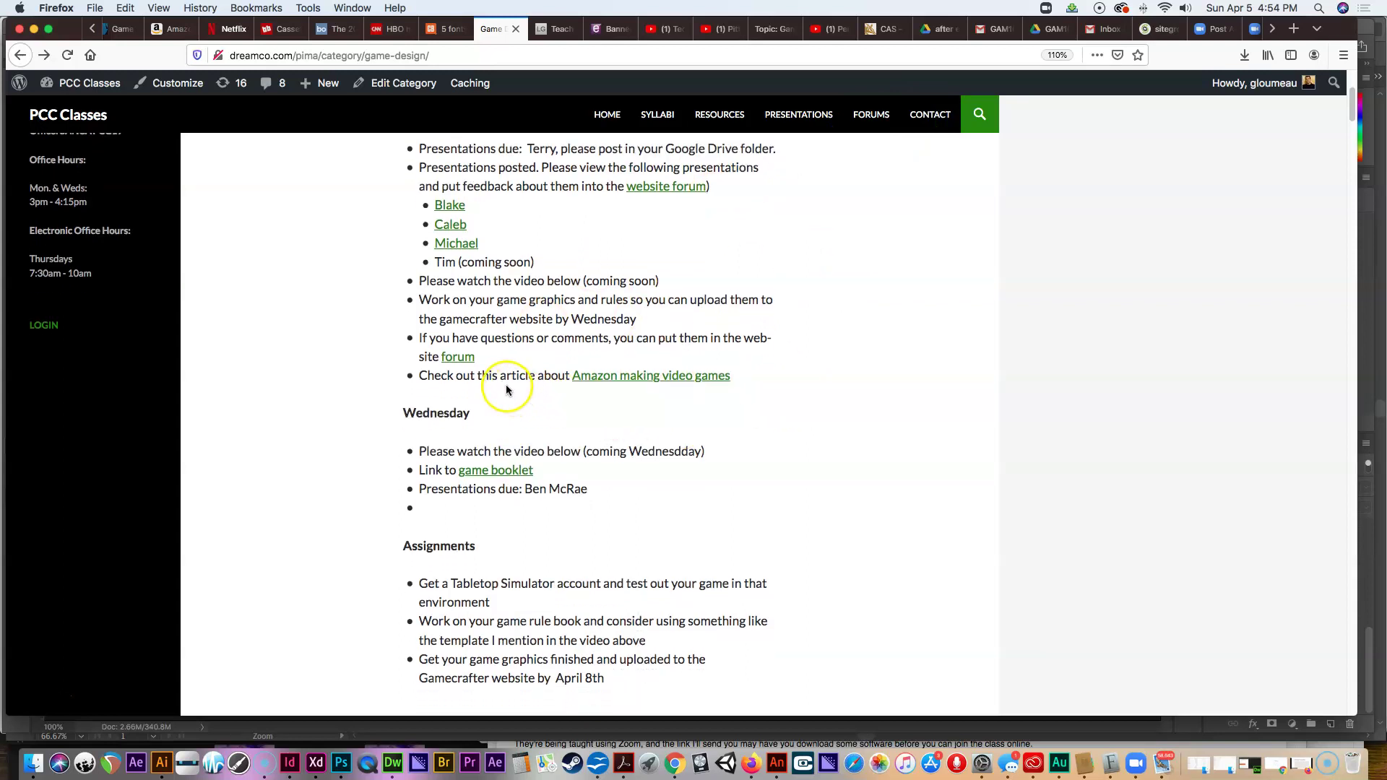
pyautogui.rightClick(614, 382)
pyautogui.click(640, 388)
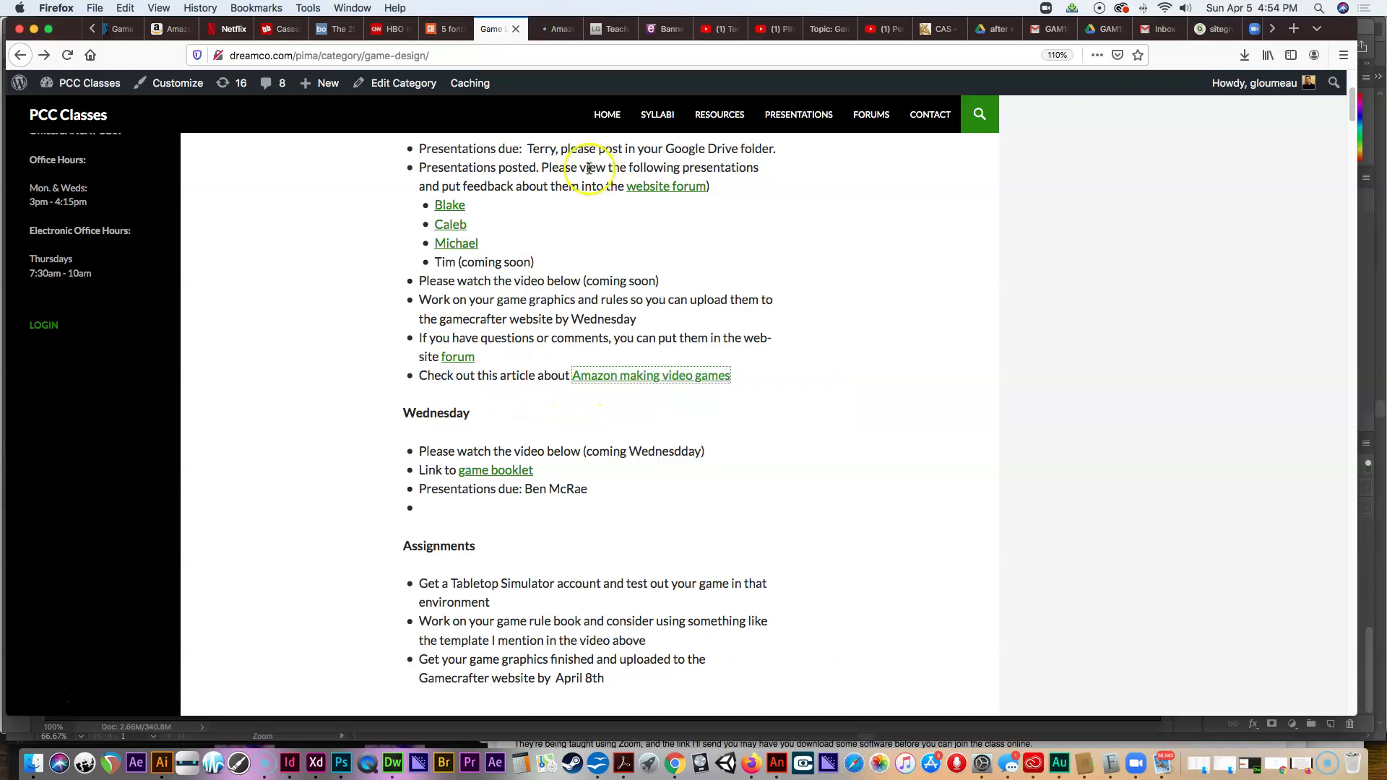
pyautogui.click(562, 33)
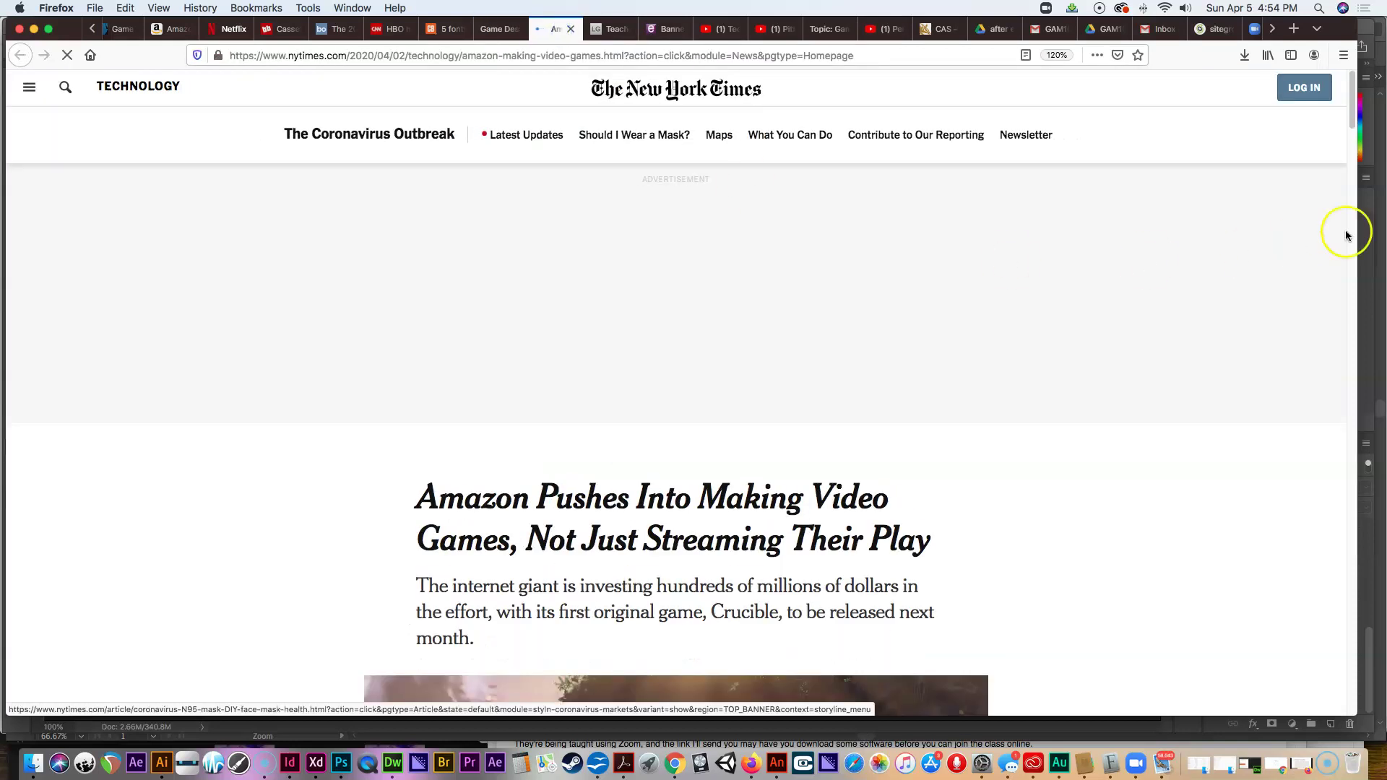
pyautogui.moveTo(1352, 117); pyautogui.dragTo(1345, 150)
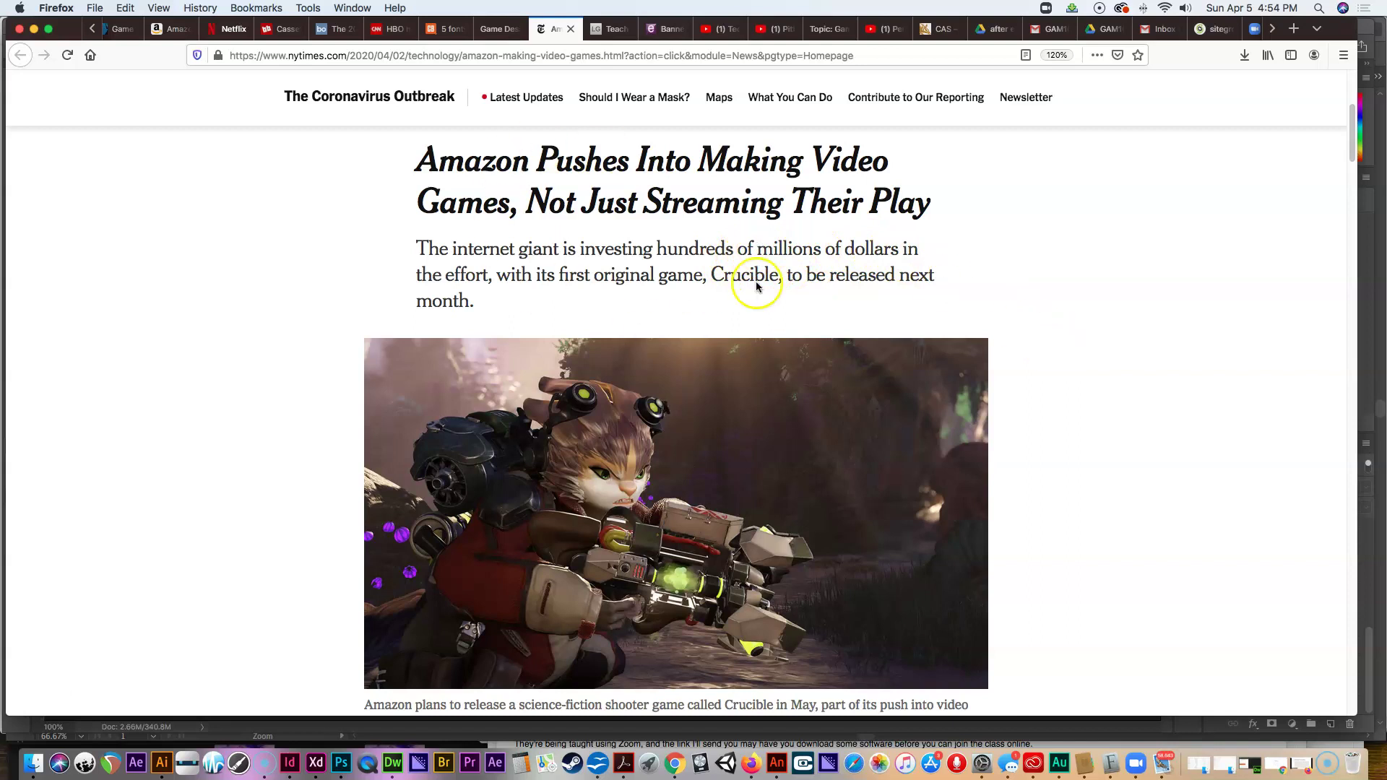
pyautogui.click(505, 31)
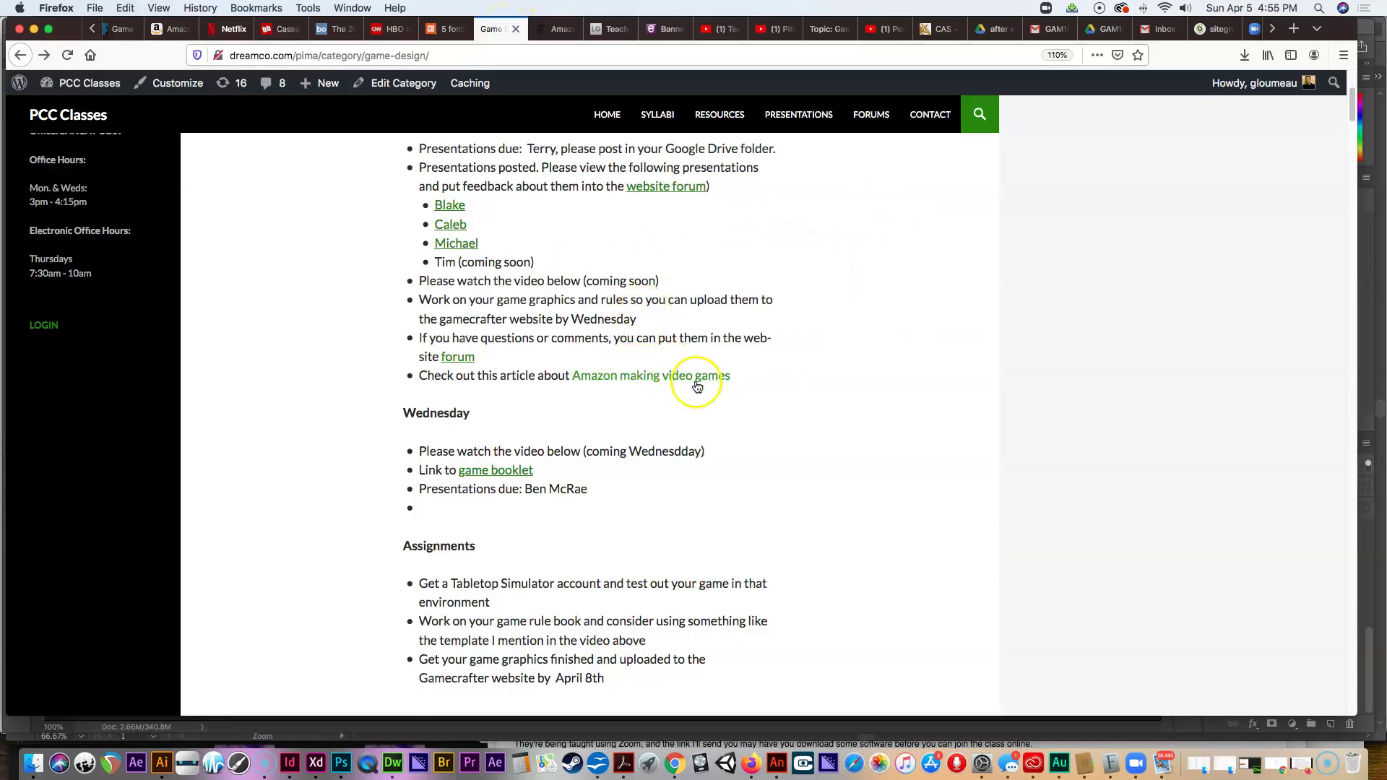
# Step: Find the already open Game Crafter page among the browser's tabs and switch to it
pyautogui.scroll(2, 799, 389)
pyautogui.scroll(6, 800, 391)
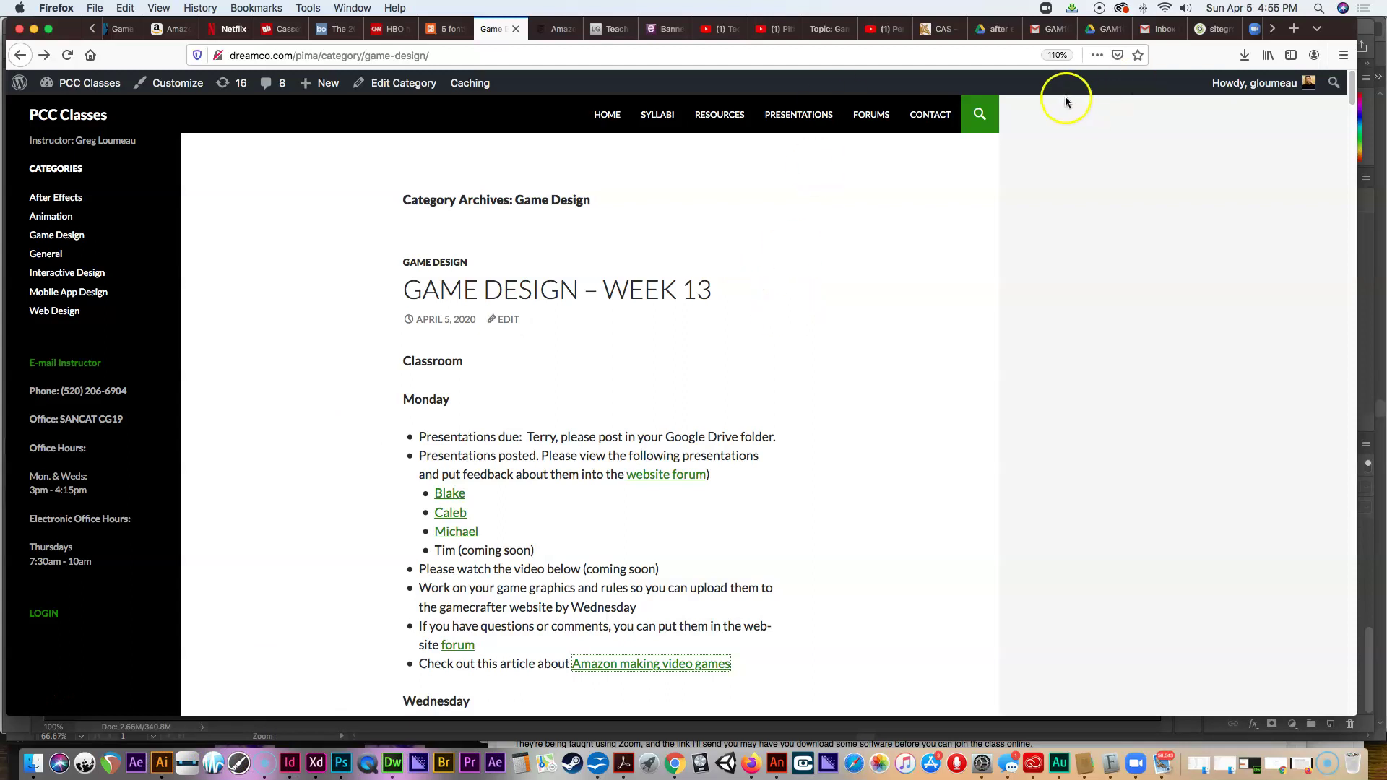
pyautogui.scroll(-5, 1273, 34)
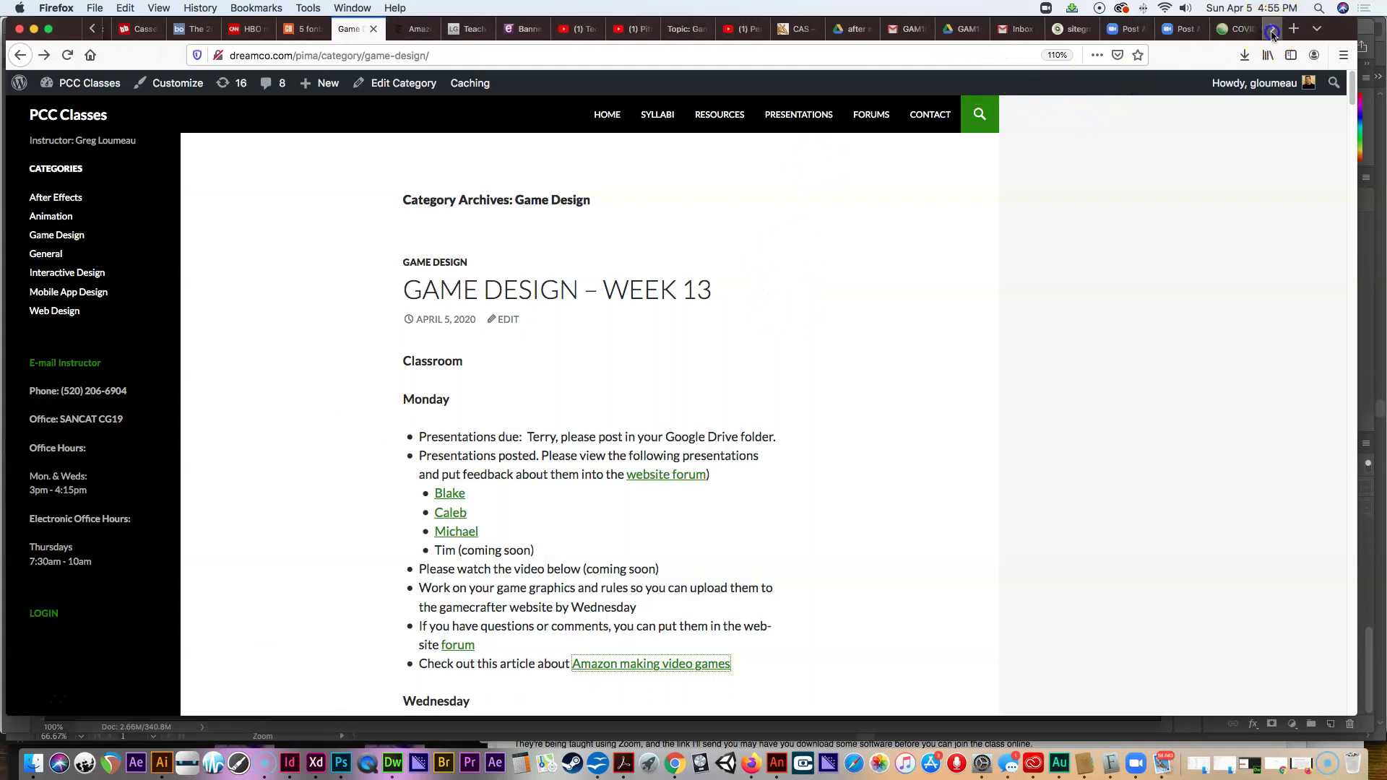
pyautogui.scroll(-1, 1277, 33)
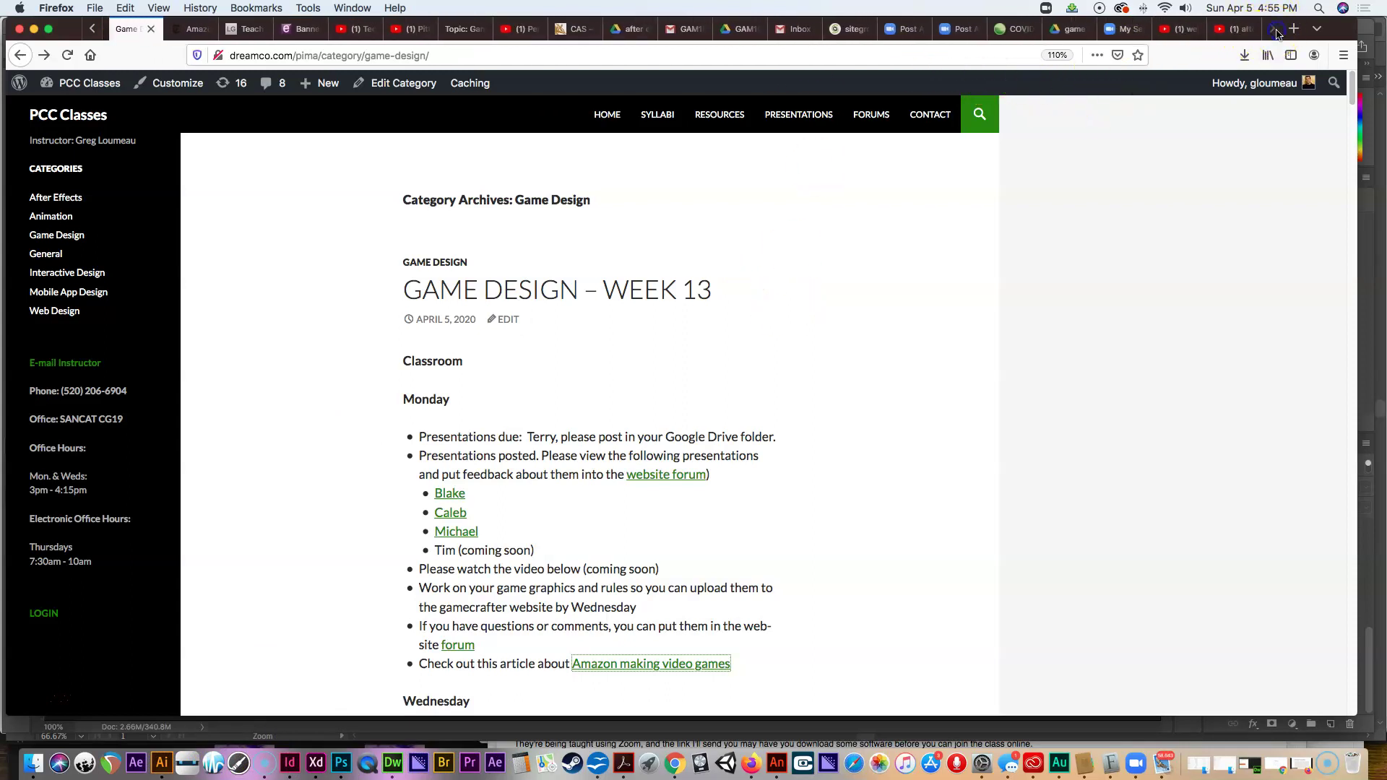
pyautogui.click(91, 30)
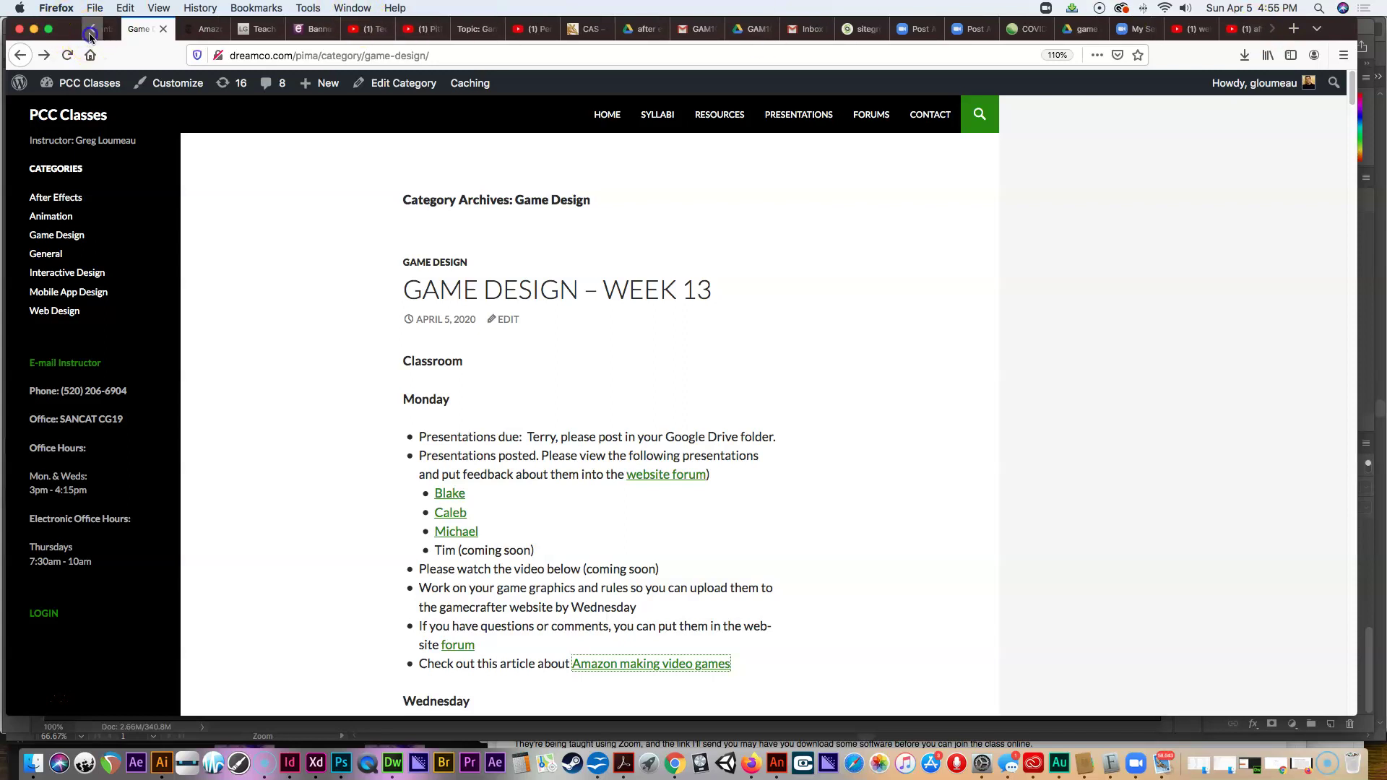
pyautogui.click(91, 32)
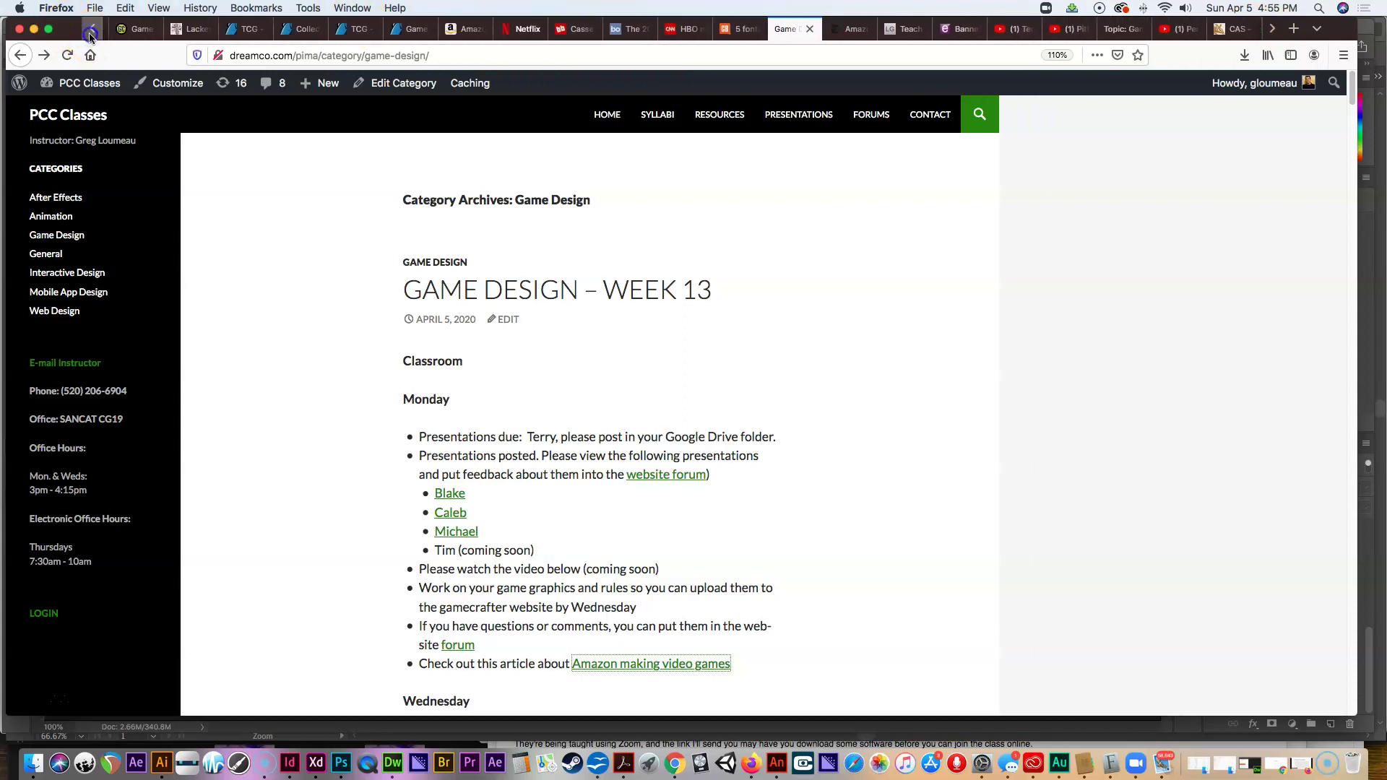
pyautogui.click(182, 36)
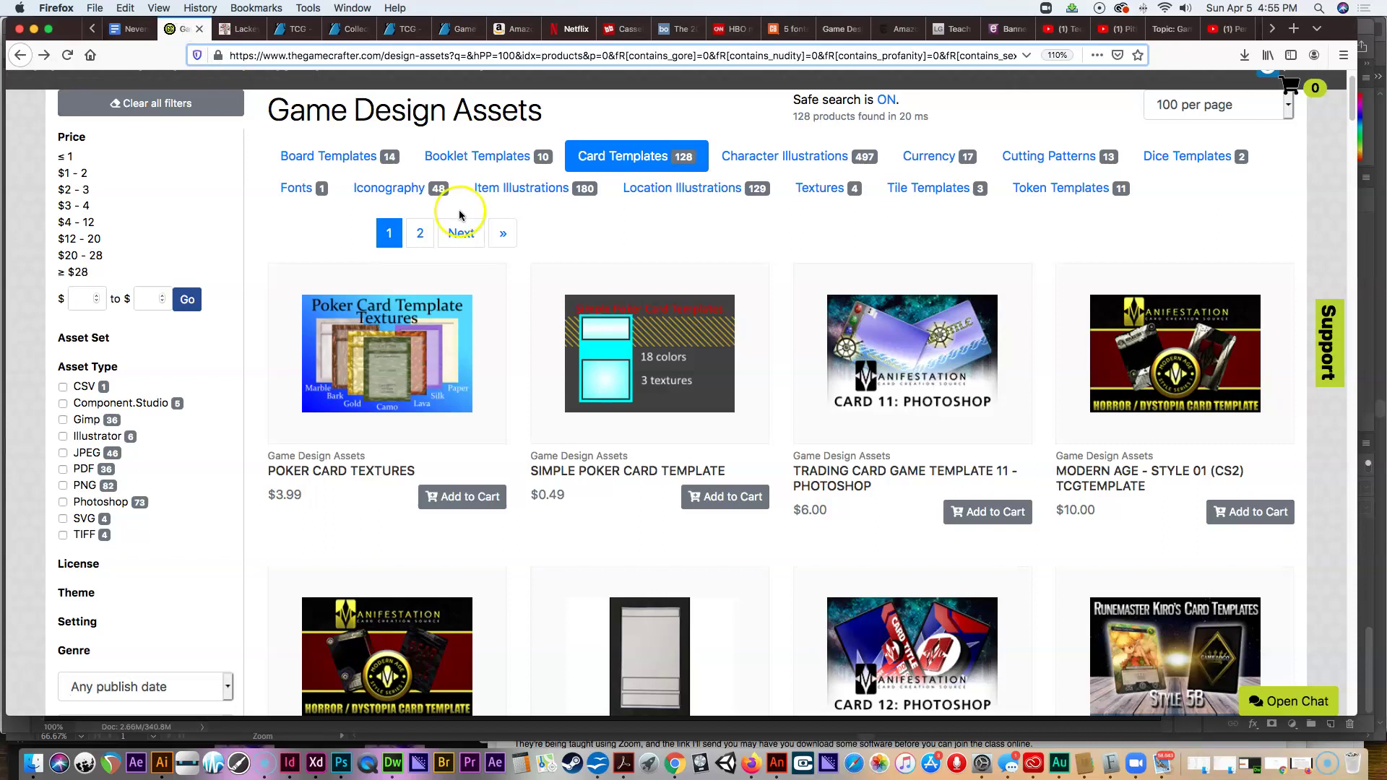
# Step: Open the My Games page on the Game Crafter site
pyautogui.scroll(2, 460, 215)
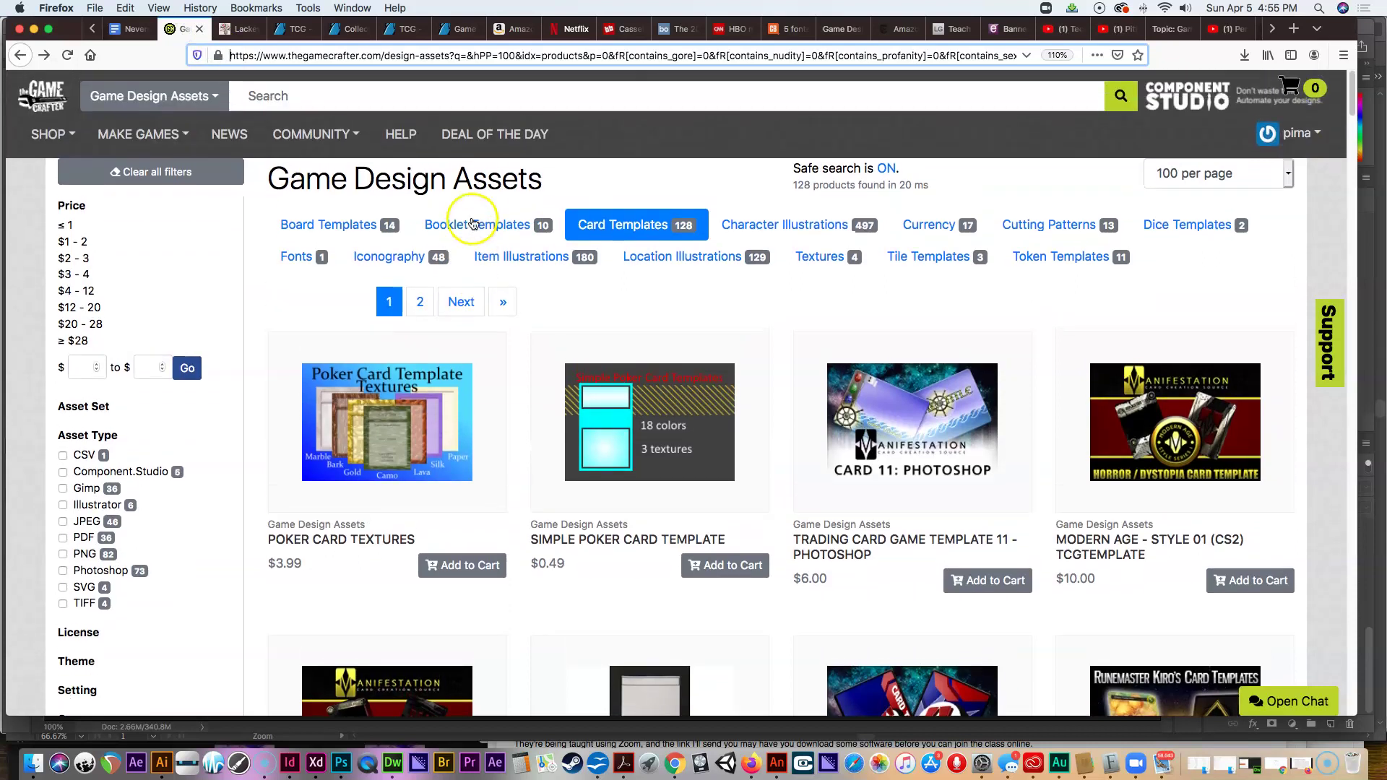
pyautogui.click(184, 137)
pyautogui.click(168, 248)
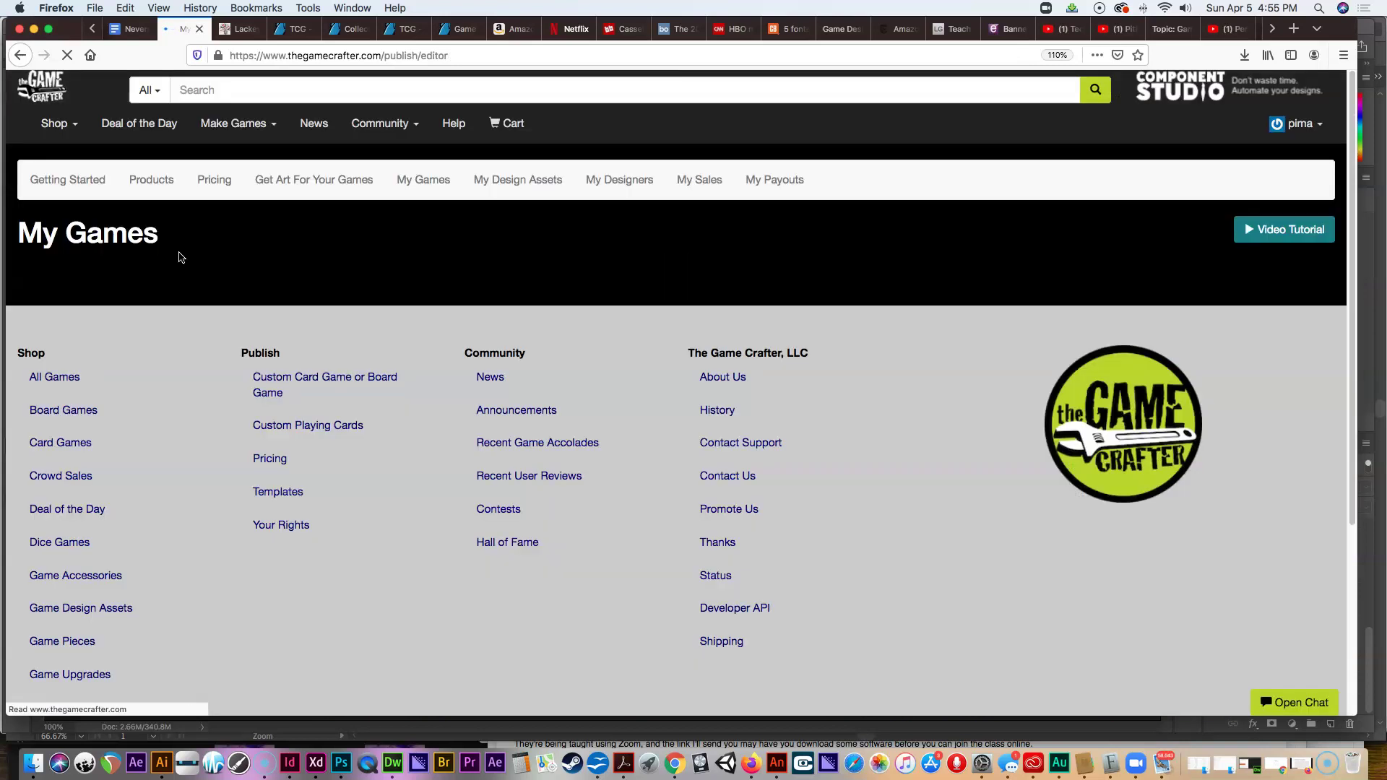
# Step: Open the Alchemy game from the My Games list
pyautogui.scroll(-1, 333, 369)
pyautogui.scroll(-1, 330, 376)
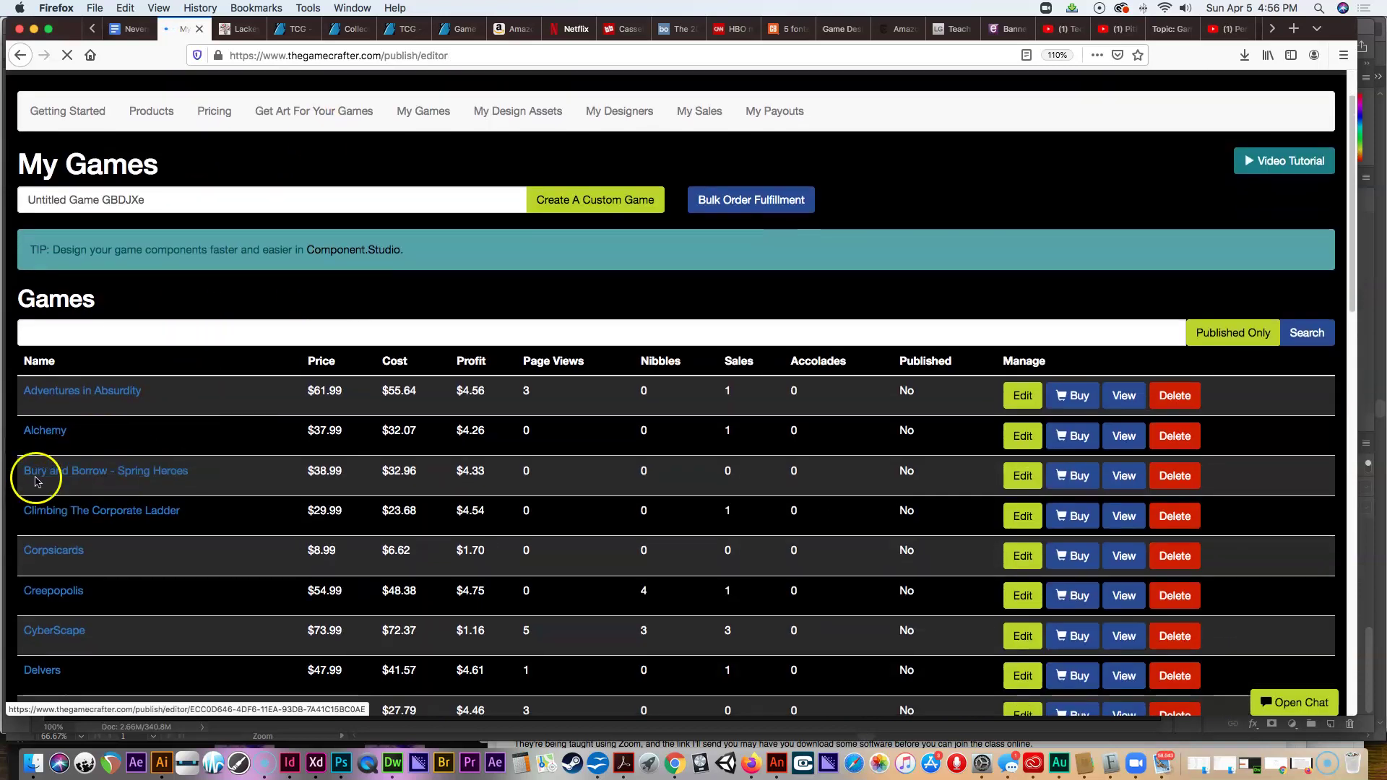
pyautogui.click(45, 432)
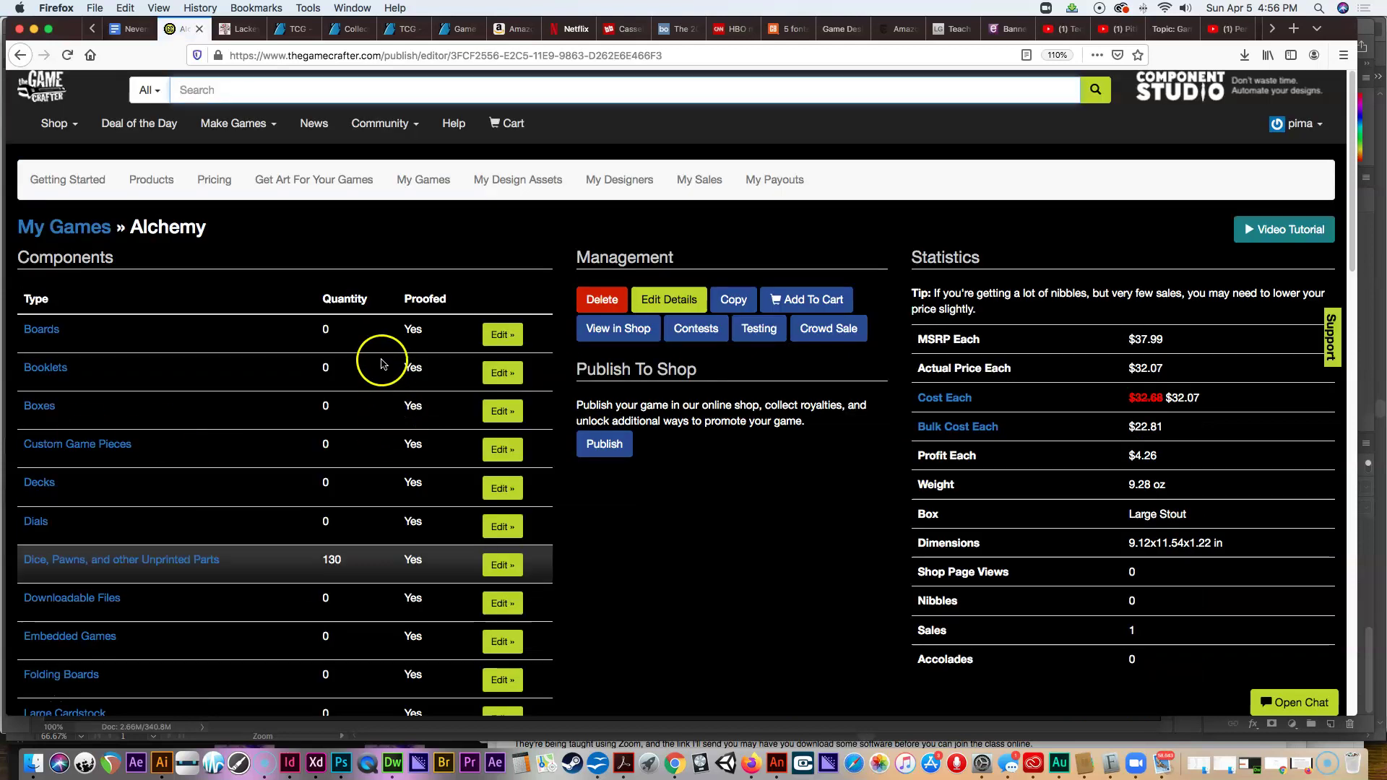
# Step: Open Alchemy's Folding Boards components and choose the Quad-Fold Game Board
pyautogui.scroll(-5, 224, 350)
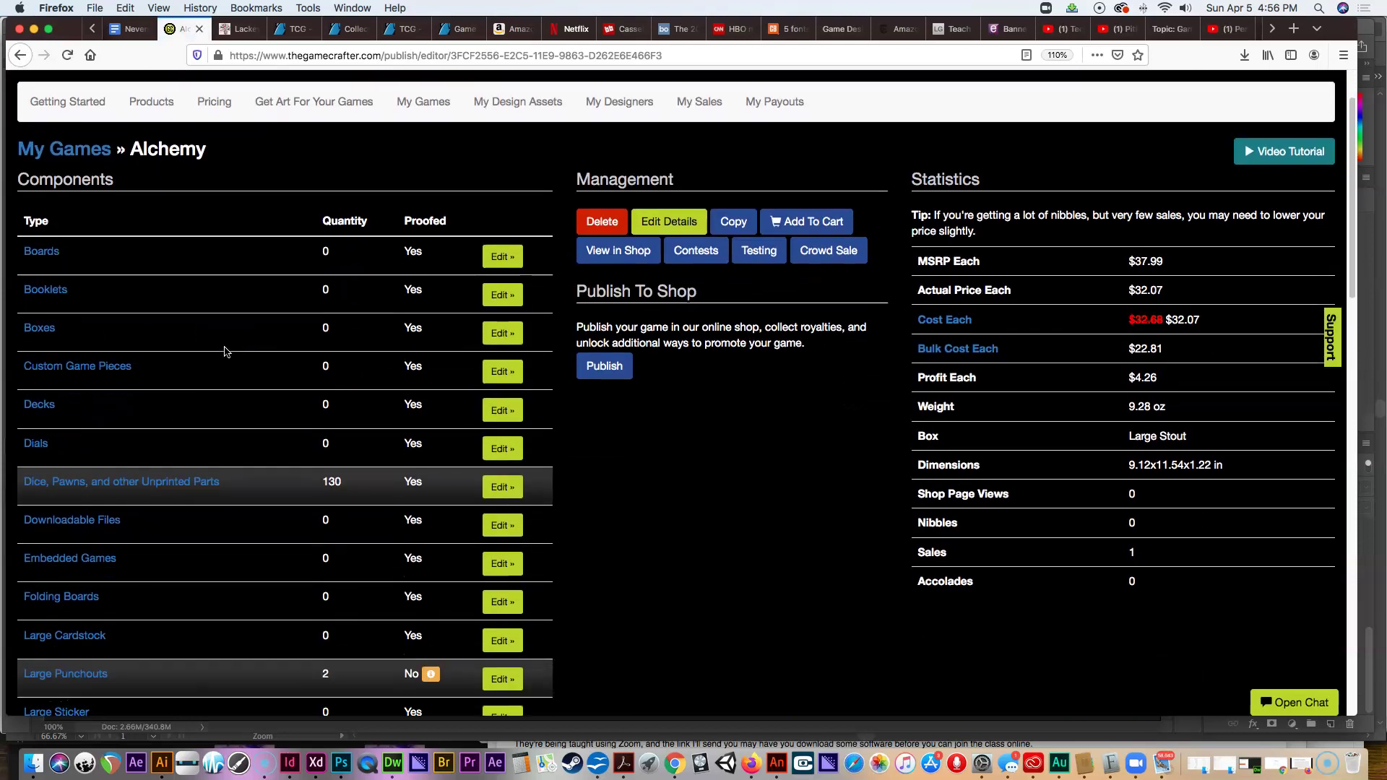
pyautogui.click(85, 373)
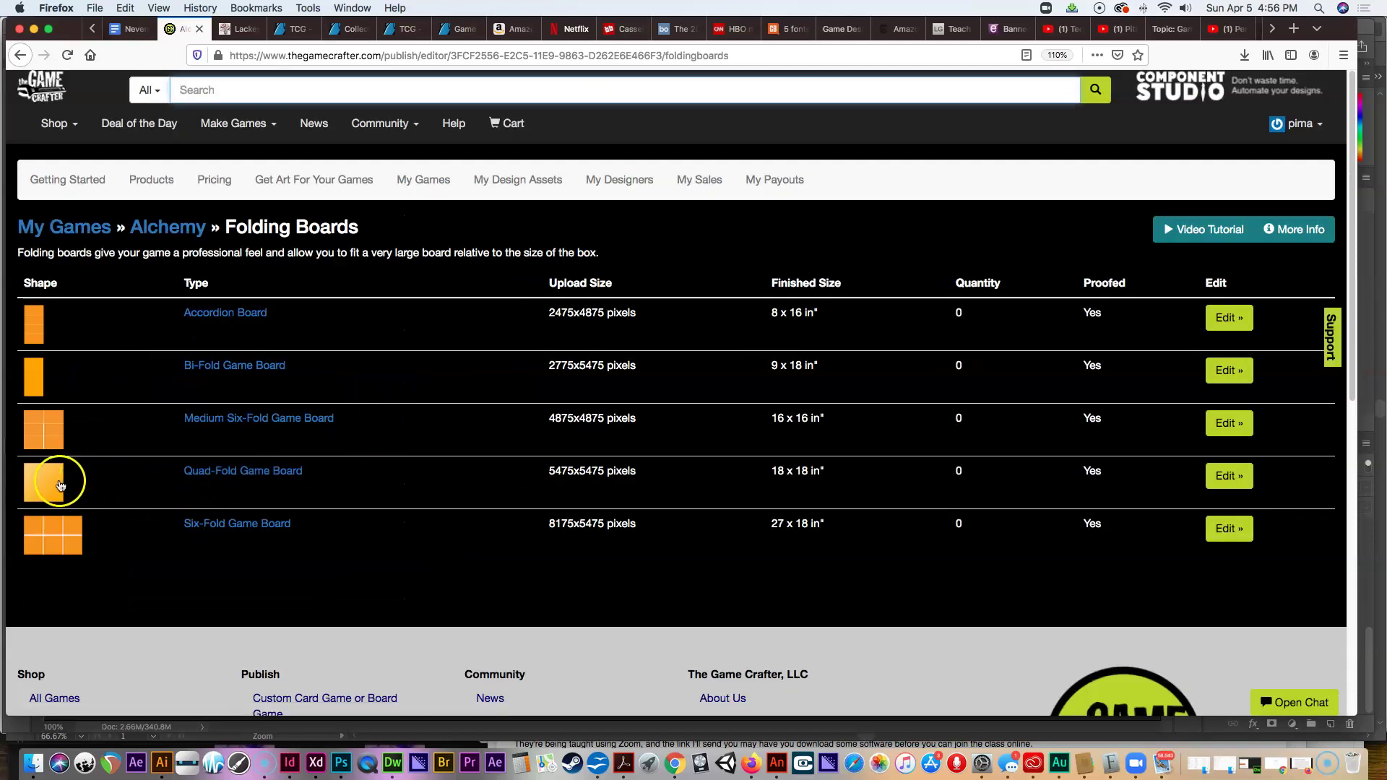
pyautogui.click(231, 477)
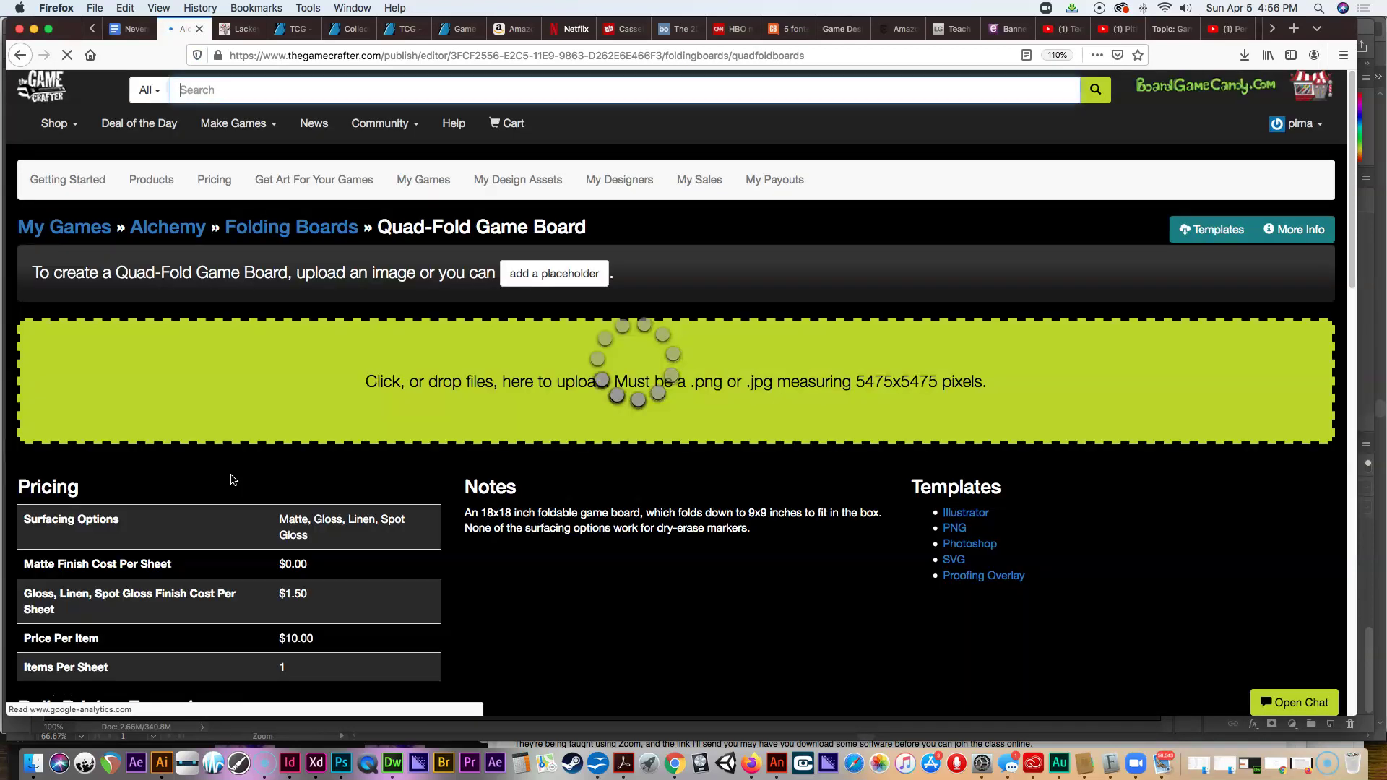
# Step: Look over the Quad-Fold Game Board's upload details and its Illustrator template link
pyautogui.scroll(-3, 1006, 573)
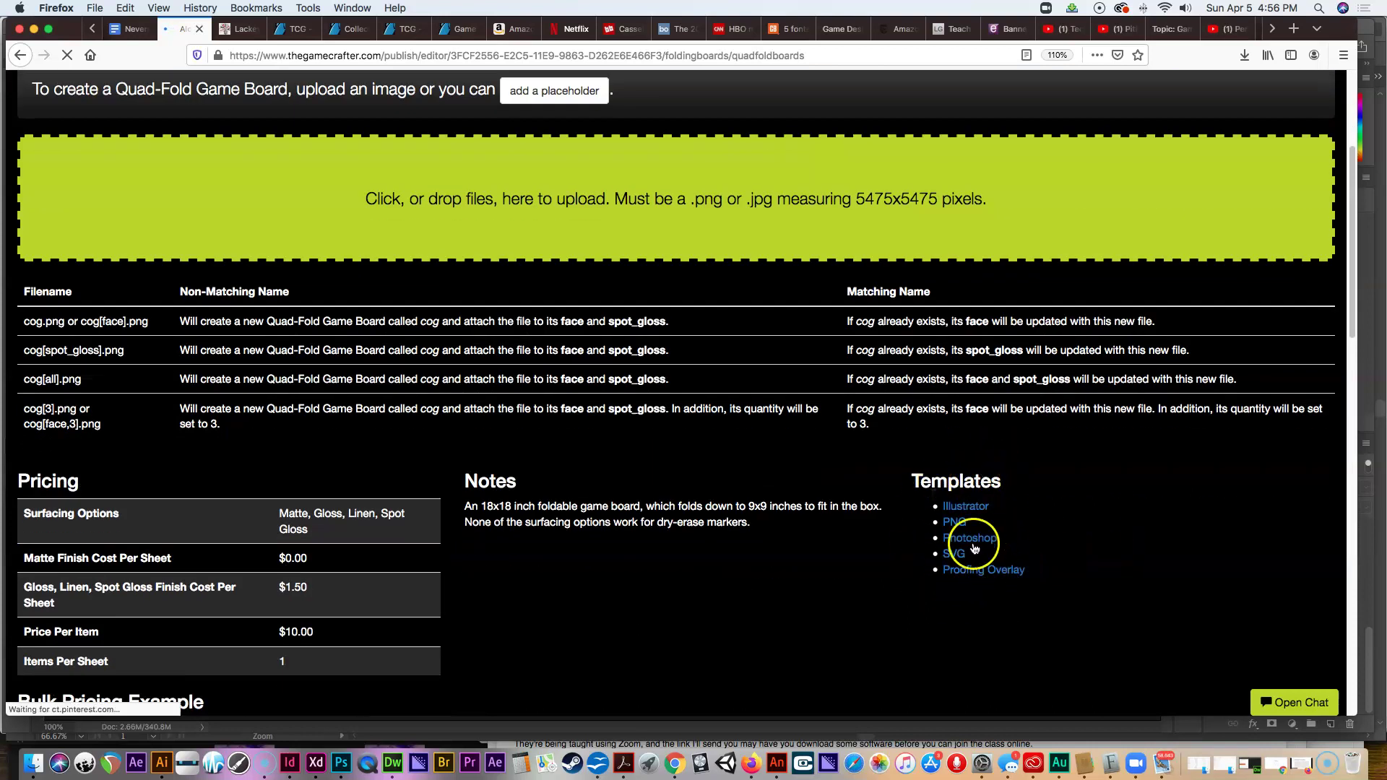
pyautogui.click(968, 514)
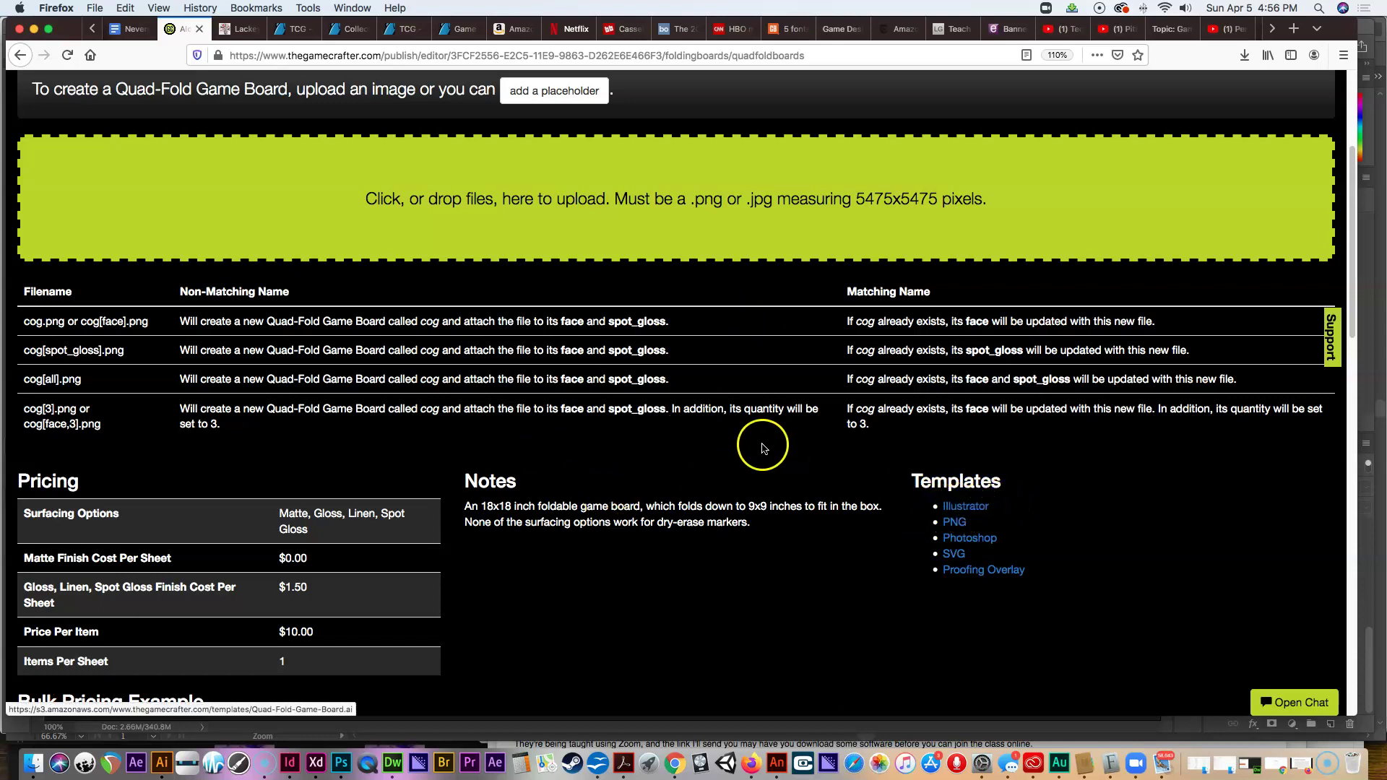
pyautogui.scroll(3, 761, 445)
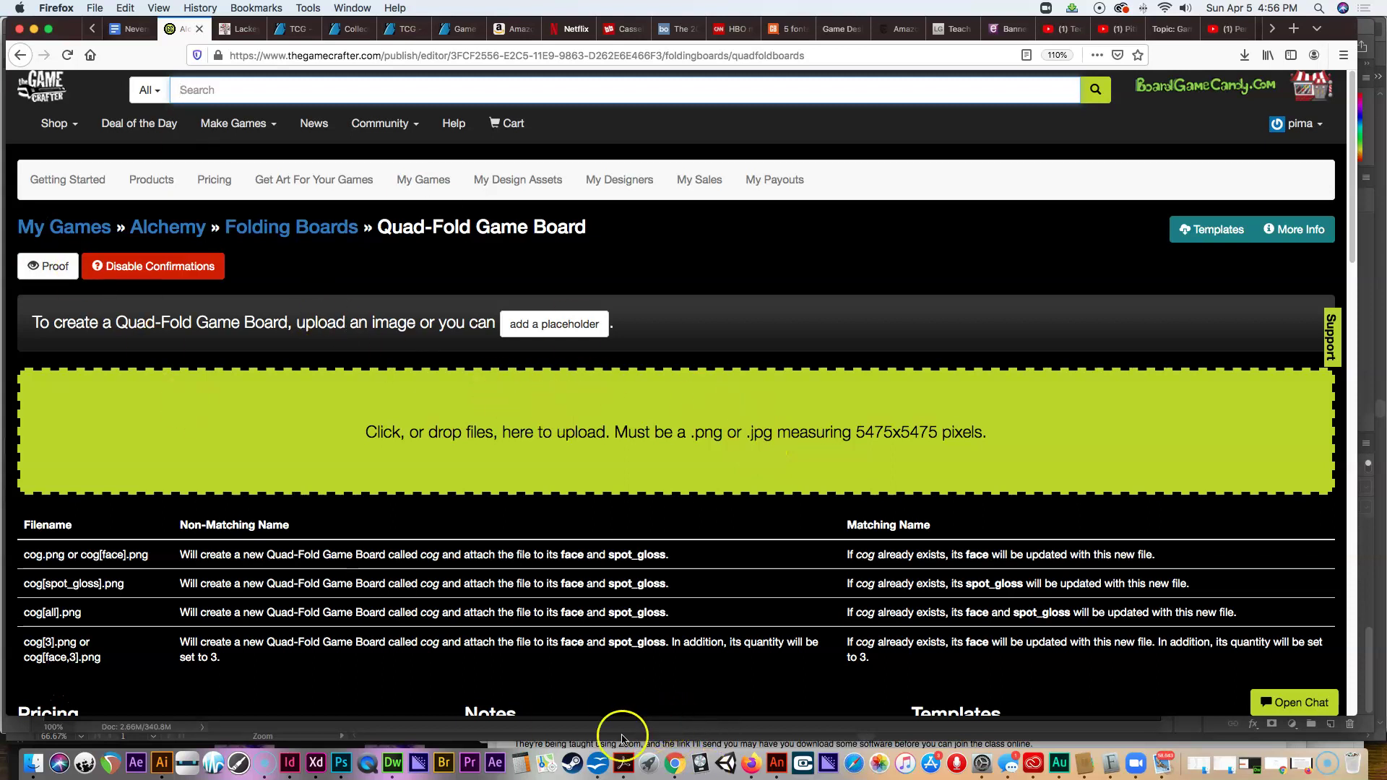
# Step: Switch to Illustrator and show only the Template and Guideline Text layers of the six-fold Dragonhearth game board
pyautogui.click(163, 765)
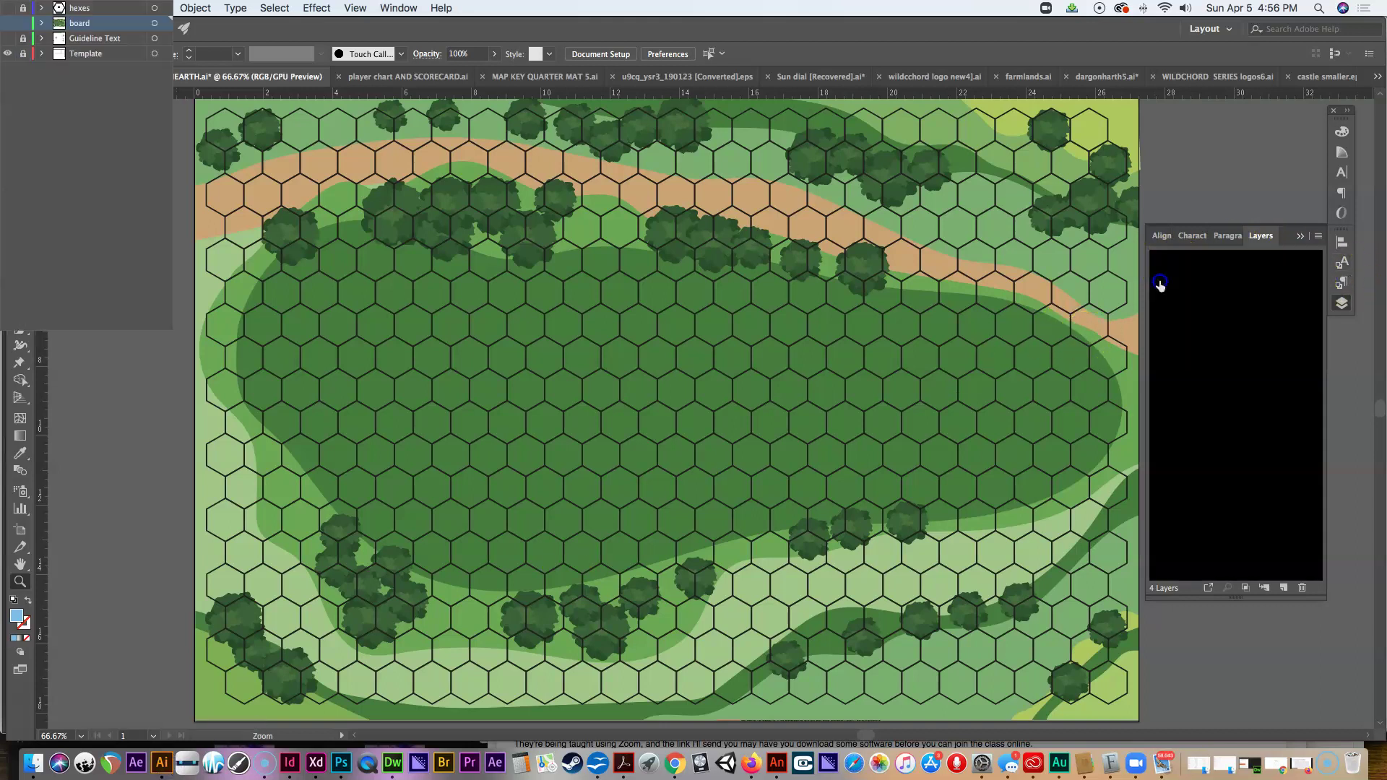
pyautogui.keyDown('alt'); pyautogui.click(1159, 304); pyautogui.keyUp('alt')
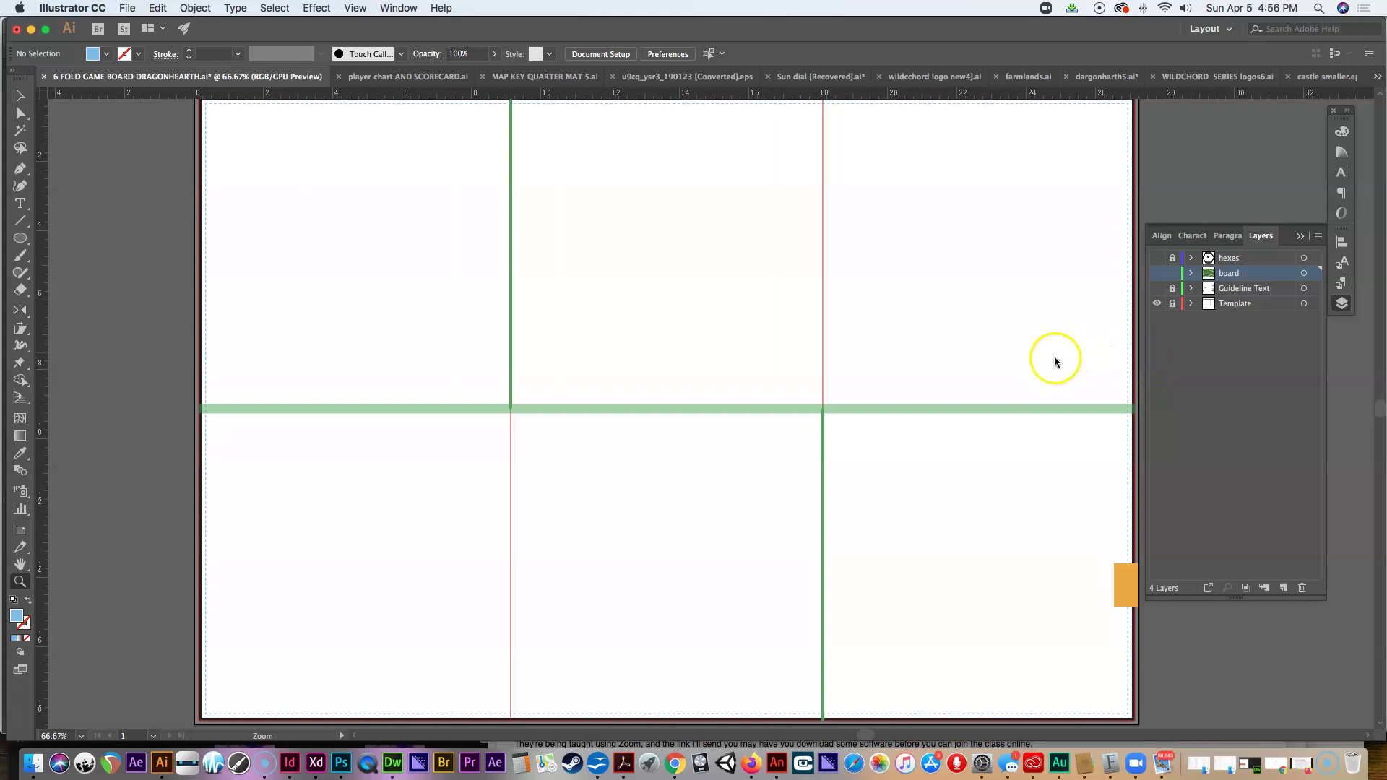
pyautogui.scroll(1, 1108, 337)
pyautogui.click(1157, 290)
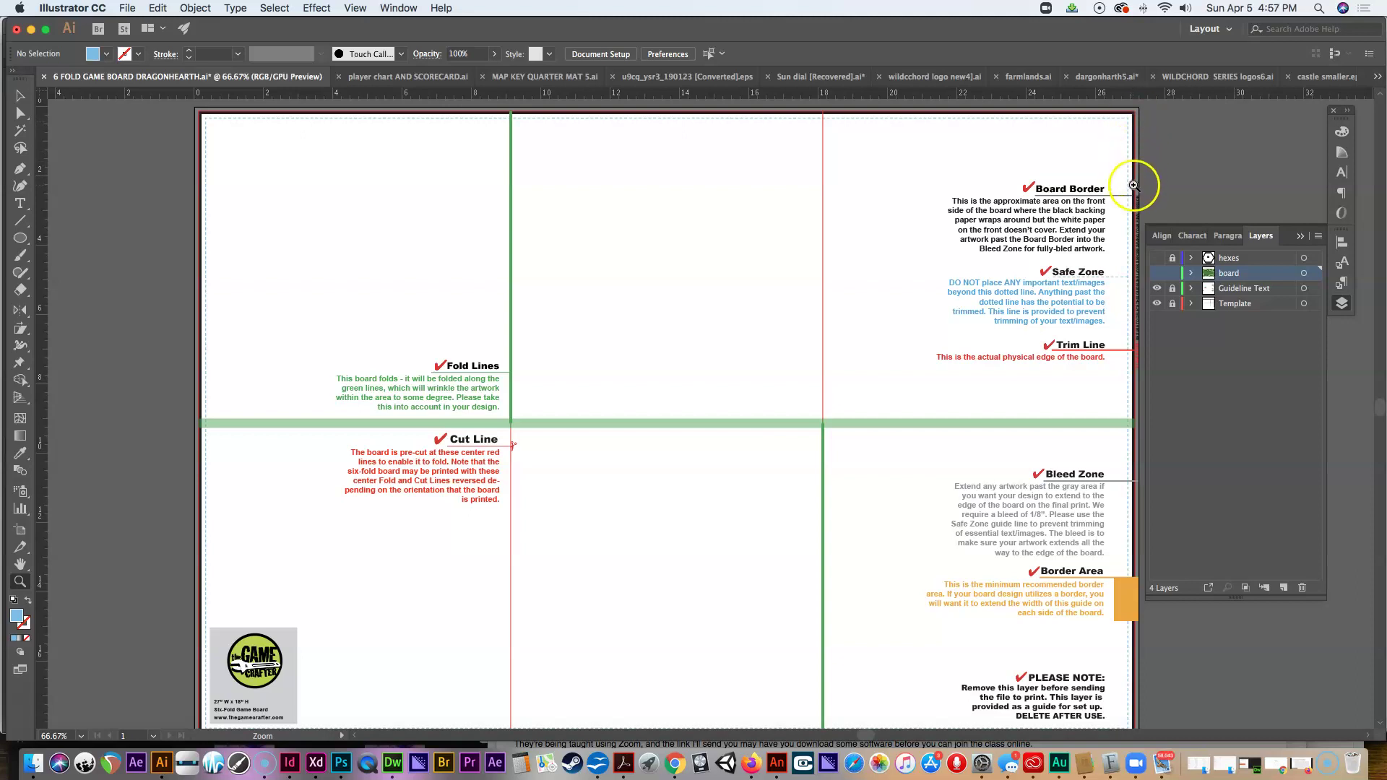
# Step: Examine the border, safe zone and trim guidelines at the template's upper-right corner, and return to the whole board
pyautogui.moveTo(1105, 116); pyautogui.dragTo(1108, 136)
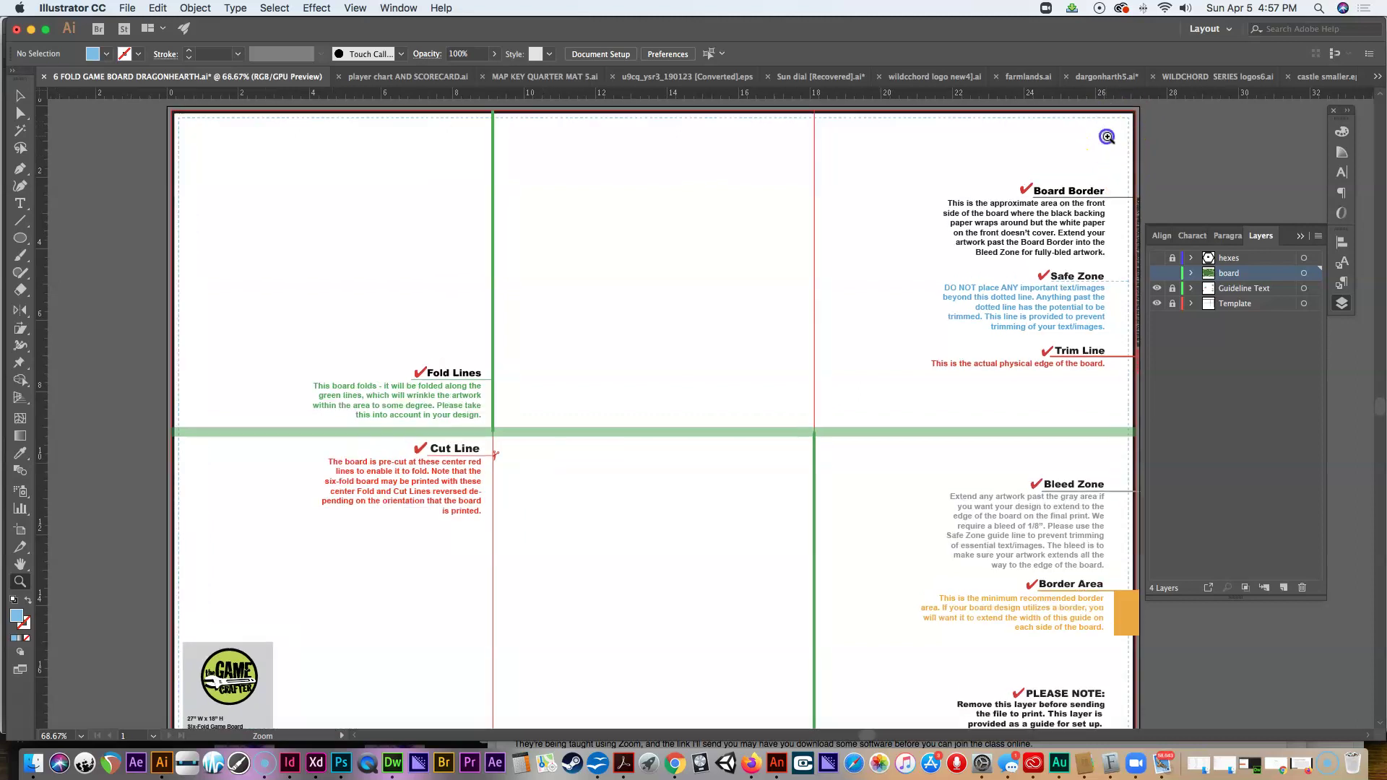
pyautogui.click(1130, 156)
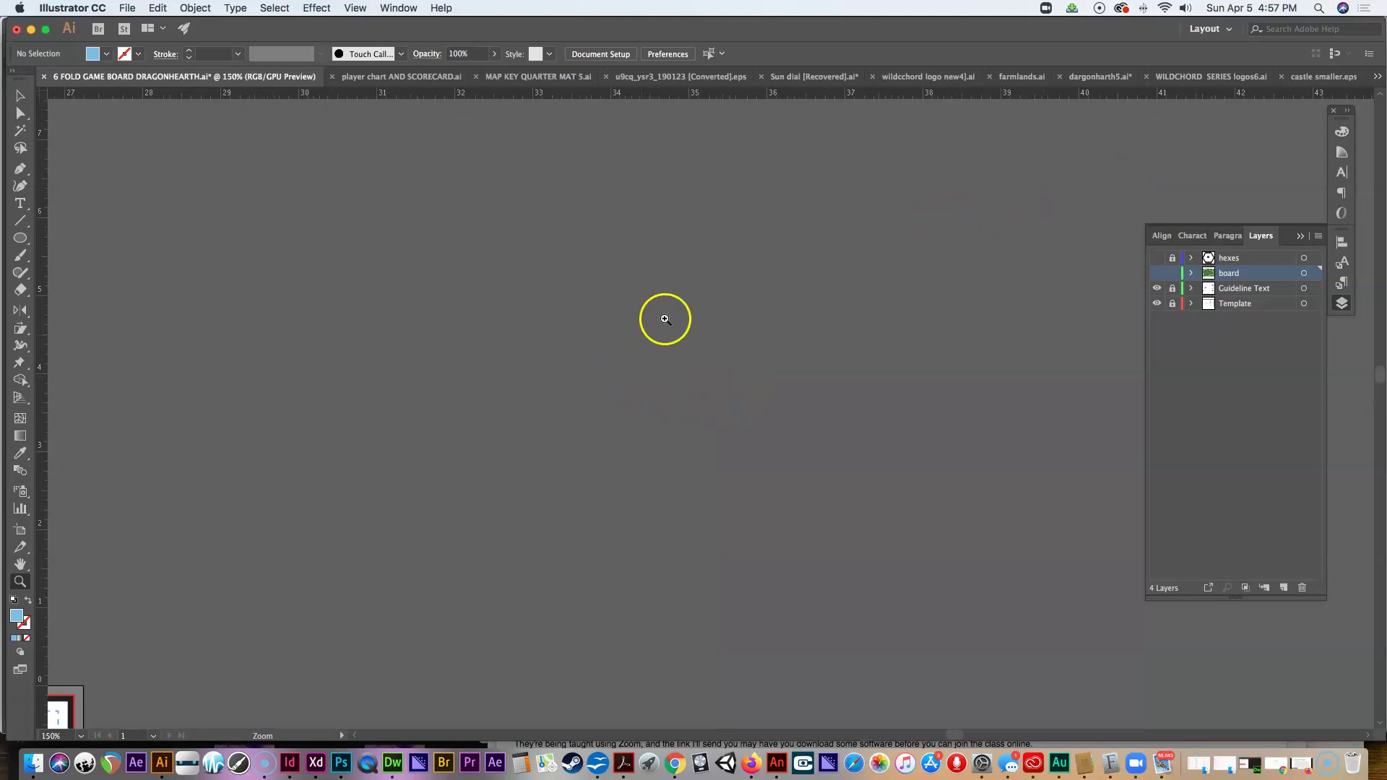
pyautogui.hscroll(-10, 607, 496)
pyautogui.scroll(-5, 607, 495)
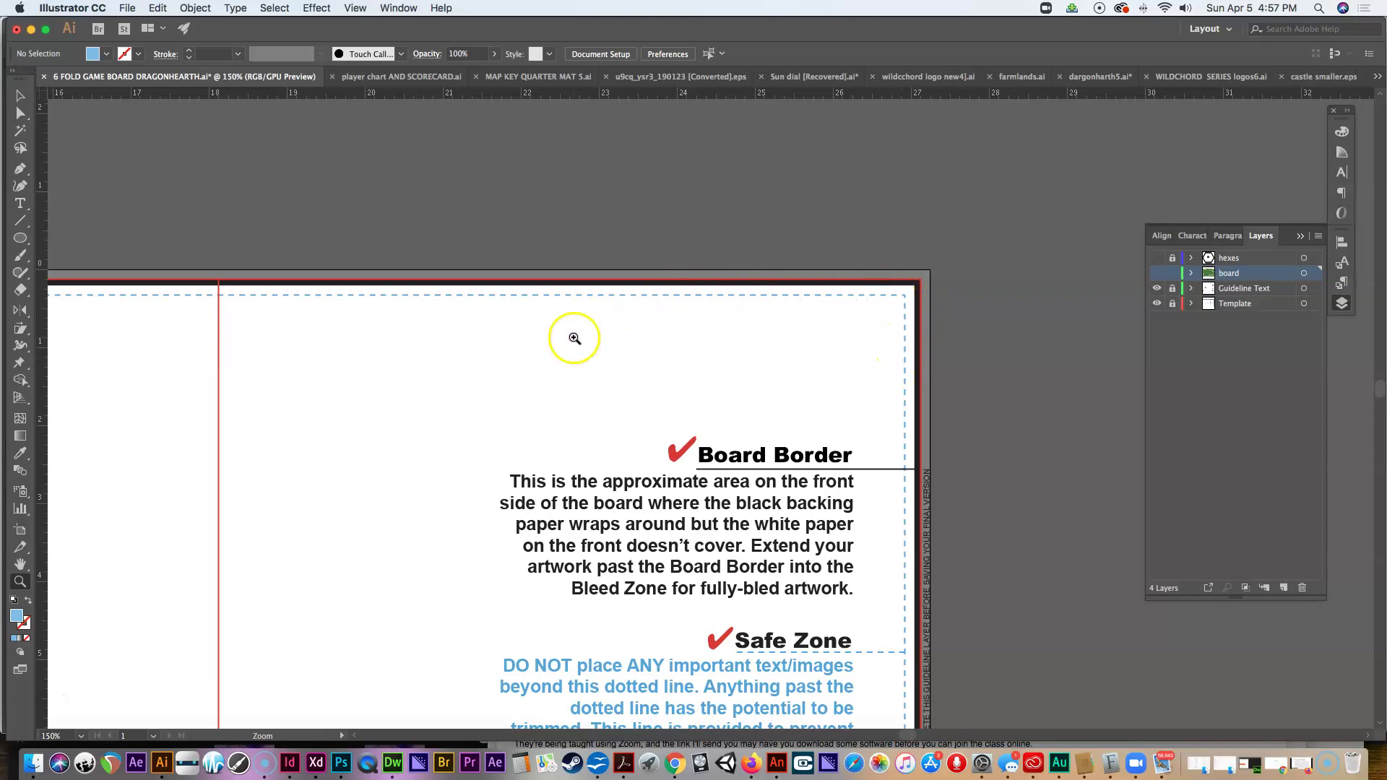
pyautogui.doubleClick(21, 565)
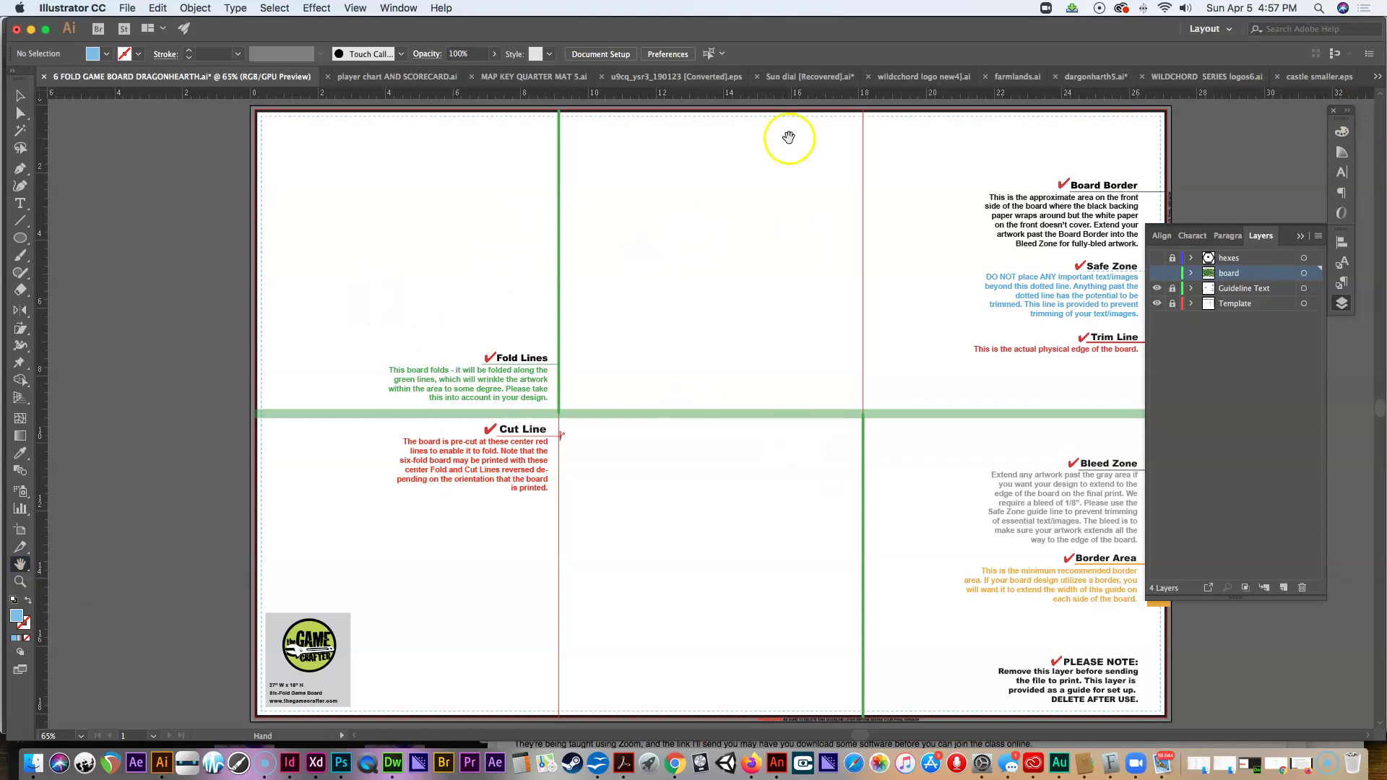
# Step: Show the board and hexes layers over the template guides
pyautogui.click(1158, 304)
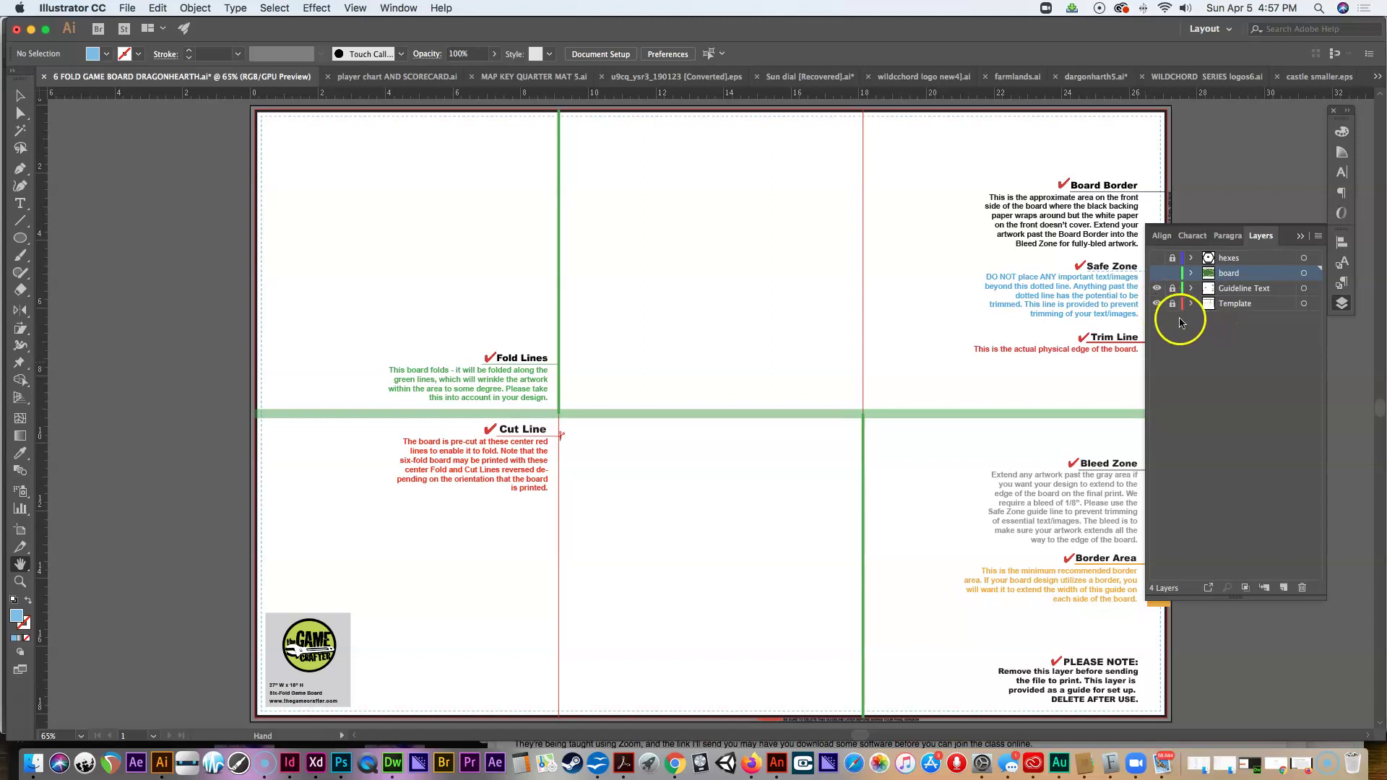
pyautogui.click(1158, 275)
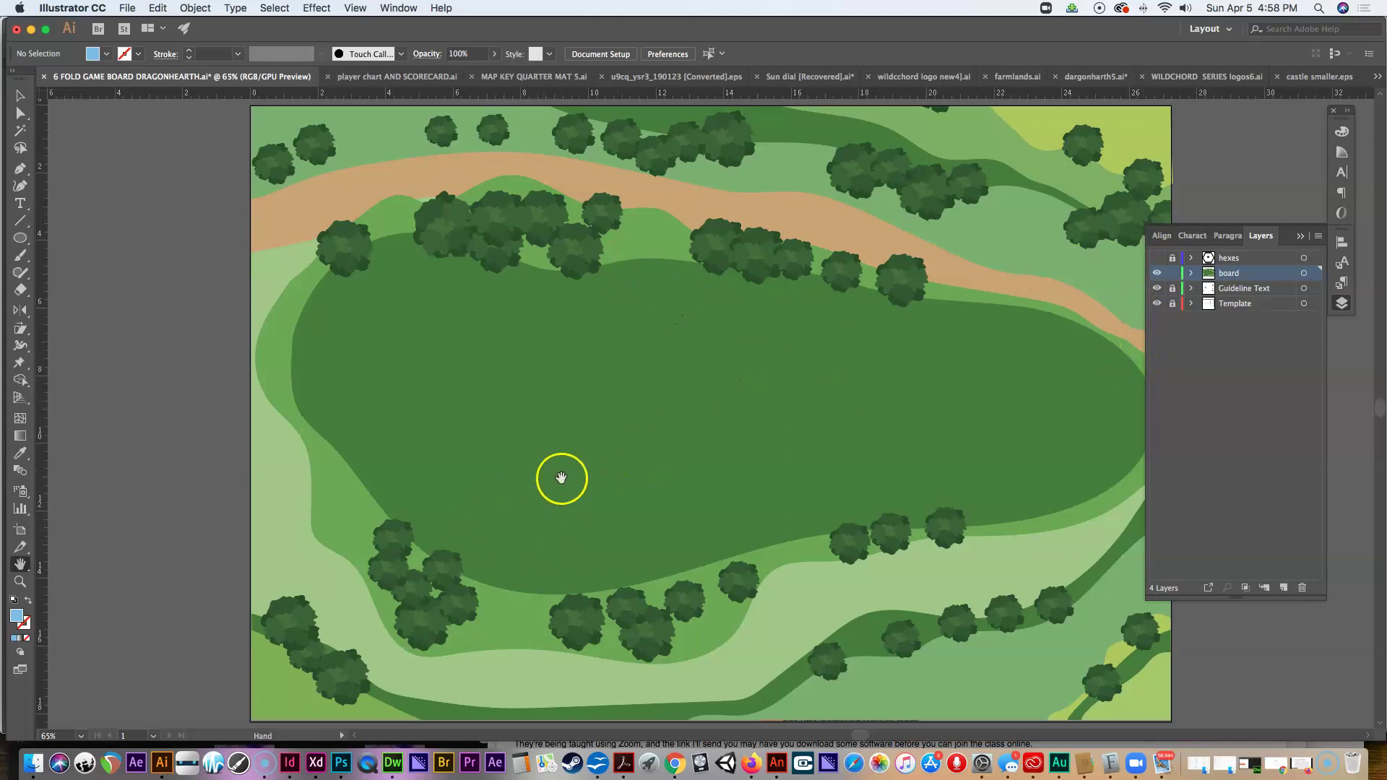
pyautogui.click(1156, 258)
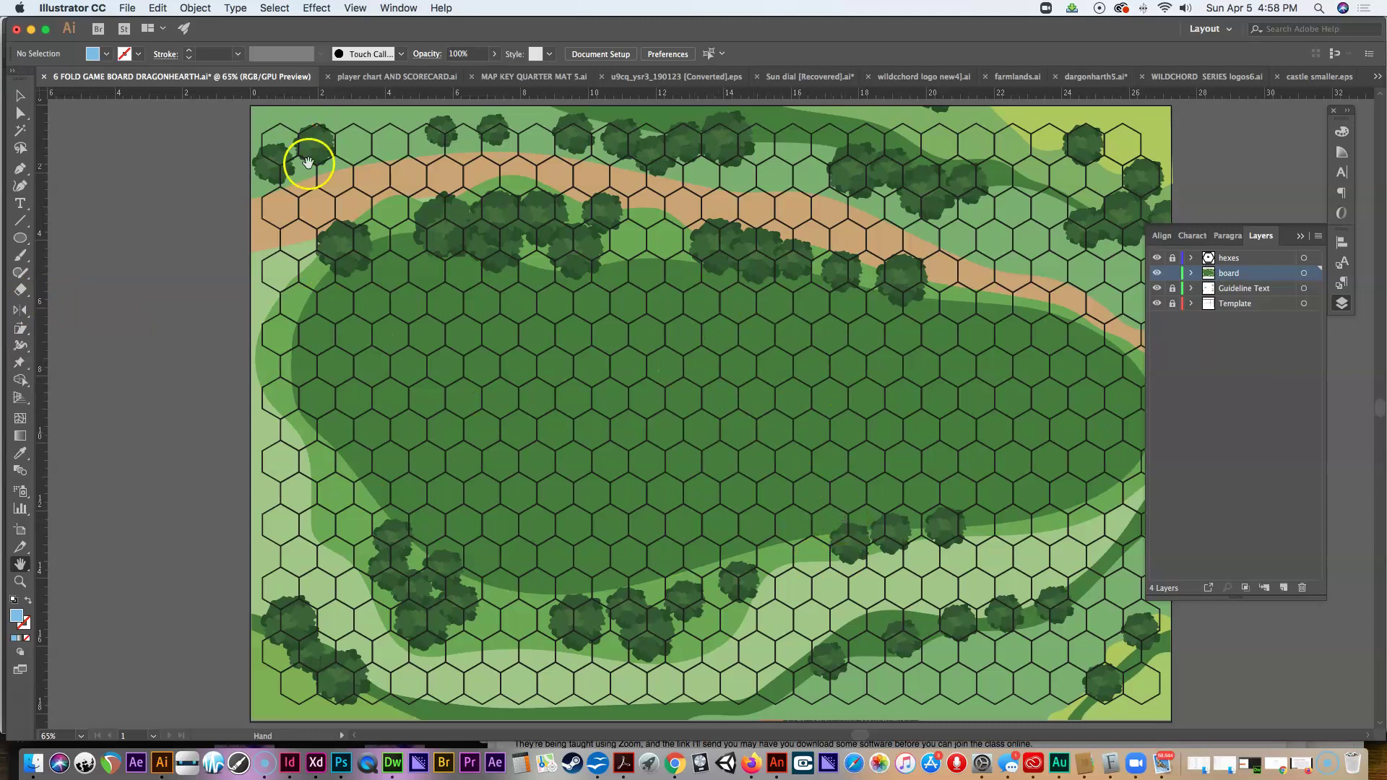
# Step: Draw a blue hexagon about 1.98 by 1.71 in beside the artboard with the Polygon tool, and delete it
pyautogui.moveTo(21, 239); pyautogui.dragTo(63, 291)
pyautogui.moveTo(124, 254); pyautogui.dragTo(137, 285)
pyautogui.click(20, 94)
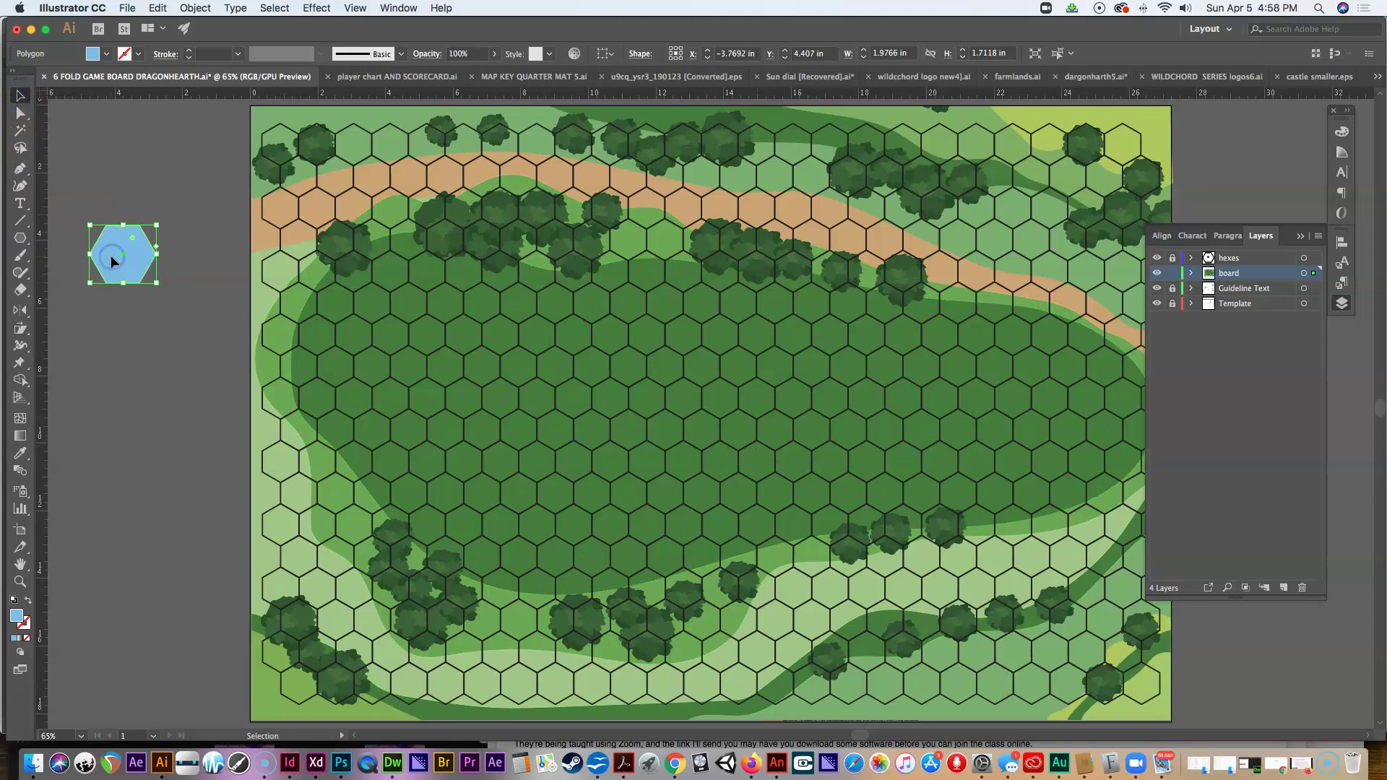
pyautogui.press('Delete')
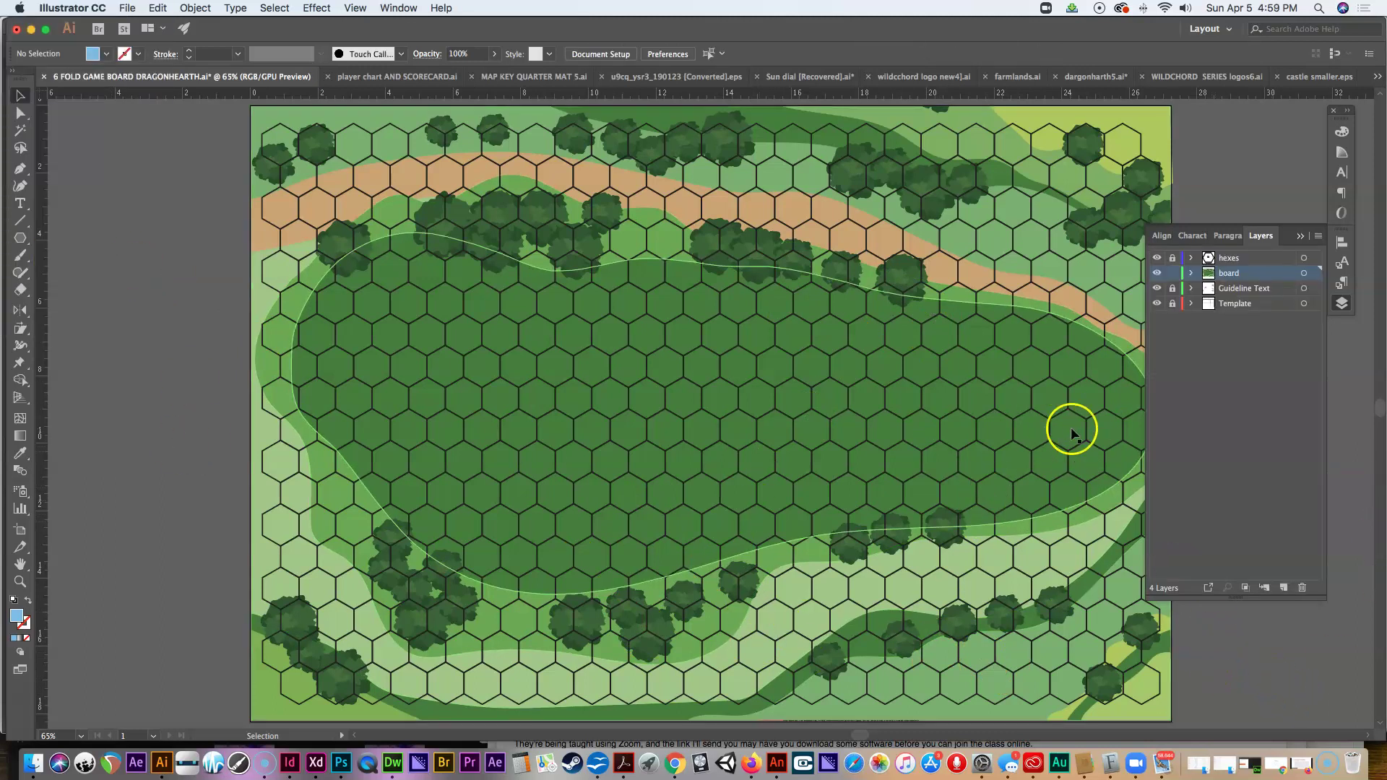
# Step: Bring up the Export As dialog for the game board in PNG format and cancel it
pyautogui.click(128, 10)
pyautogui.moveTo(137, 247)
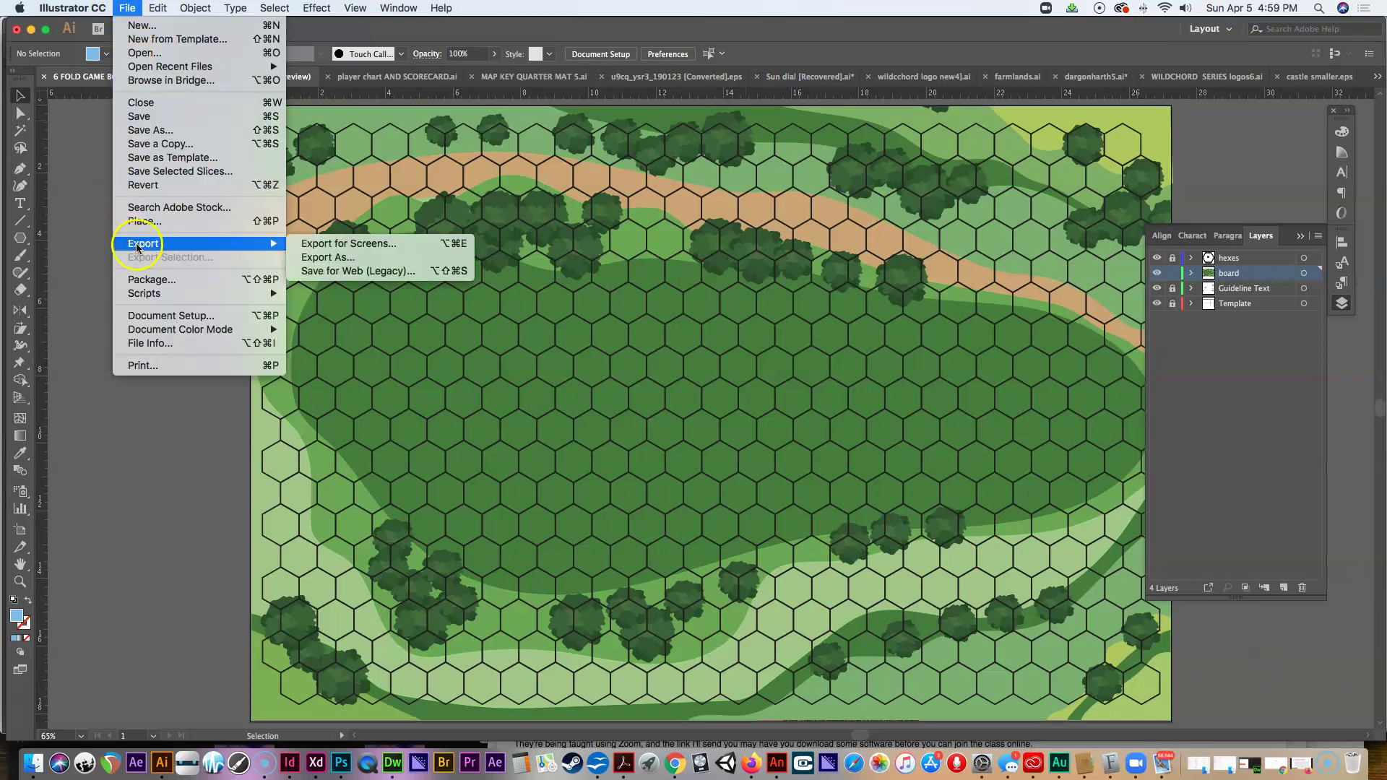
pyautogui.click(449, 272)
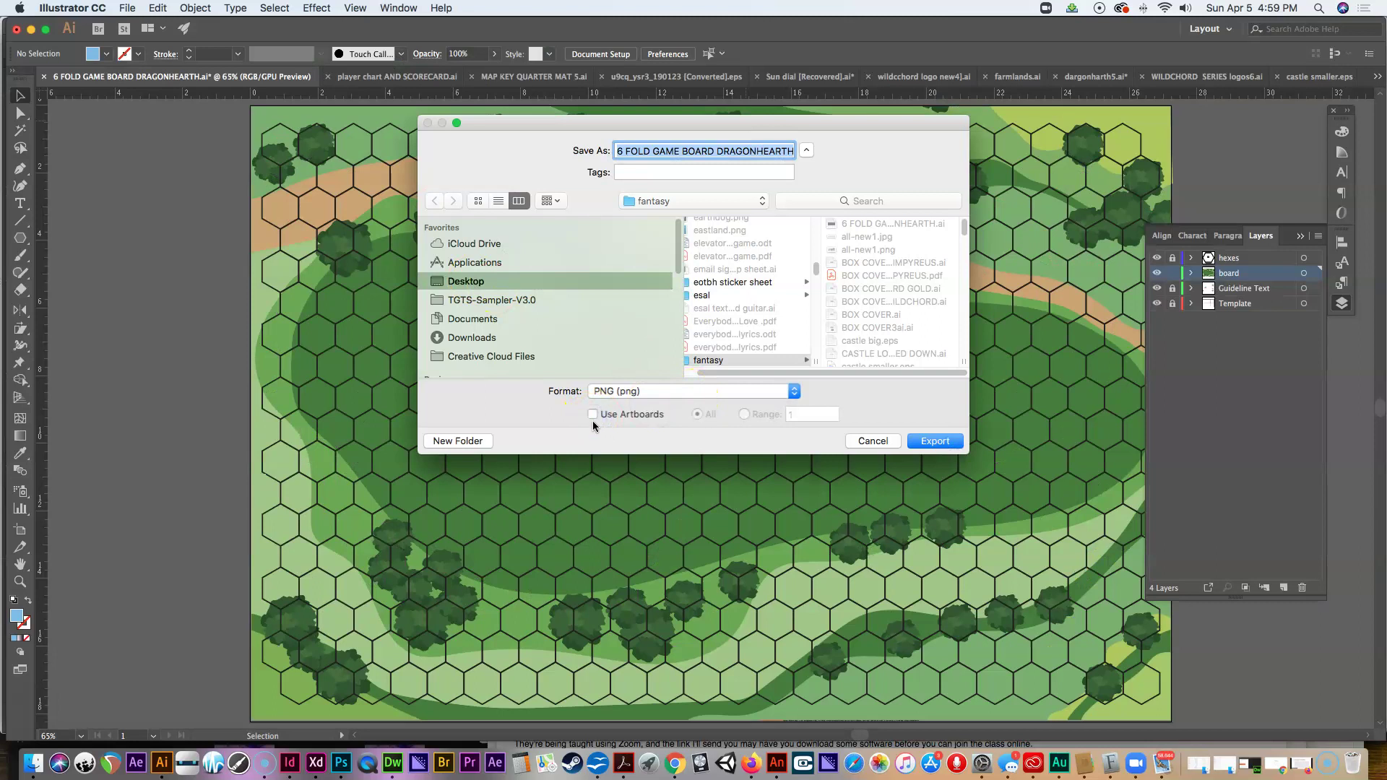
pyautogui.click(892, 443)
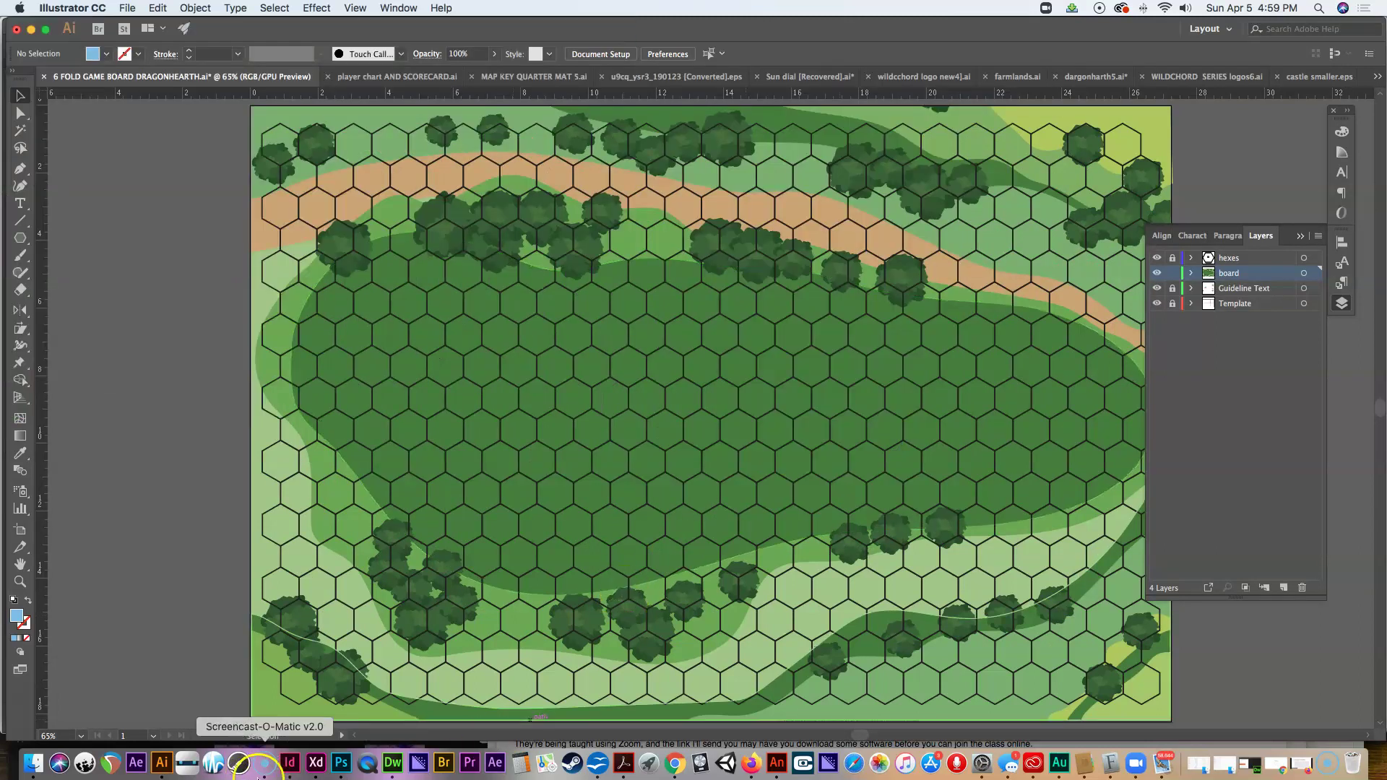
# Step: Switch to Firefox and add a placeholder Quad-Fold Game Board to the Alchemy game
pyautogui.click(751, 764)
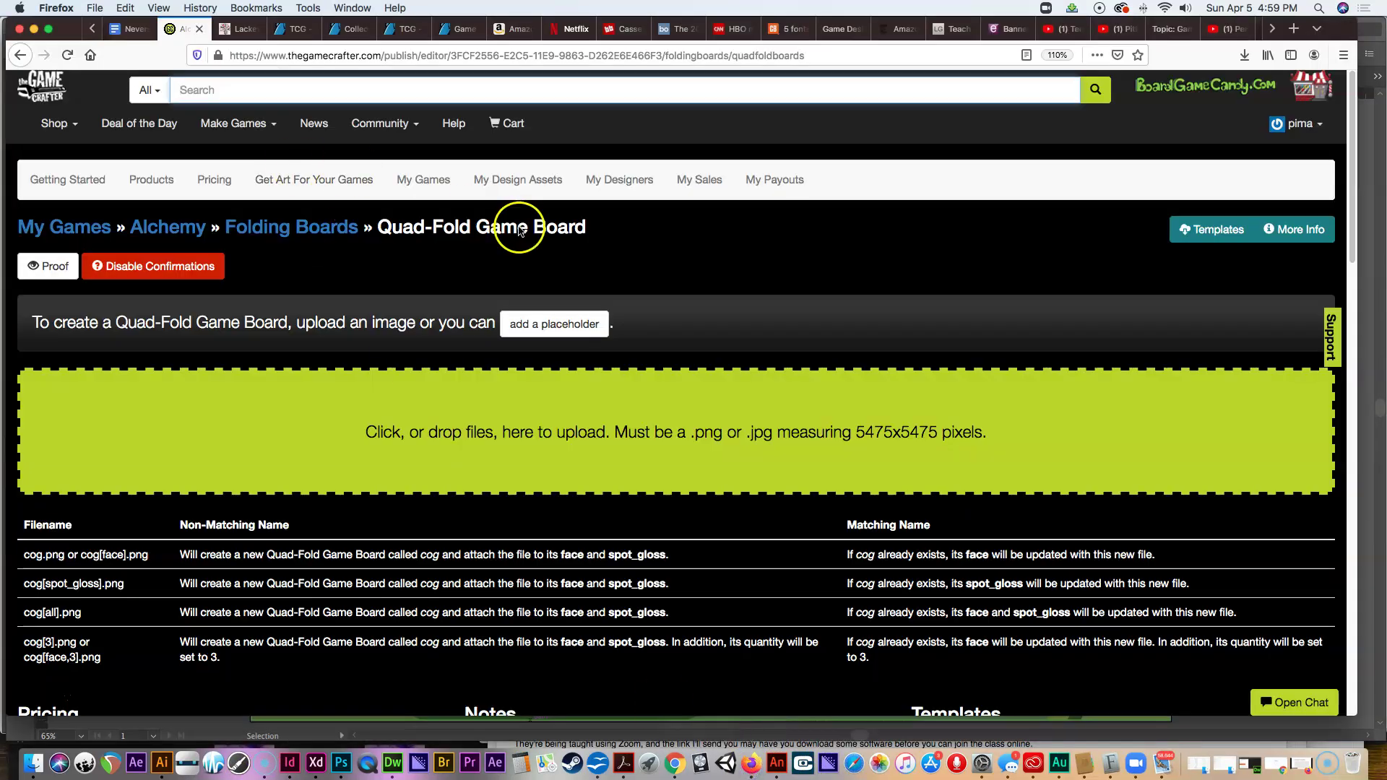
pyautogui.click(536, 329)
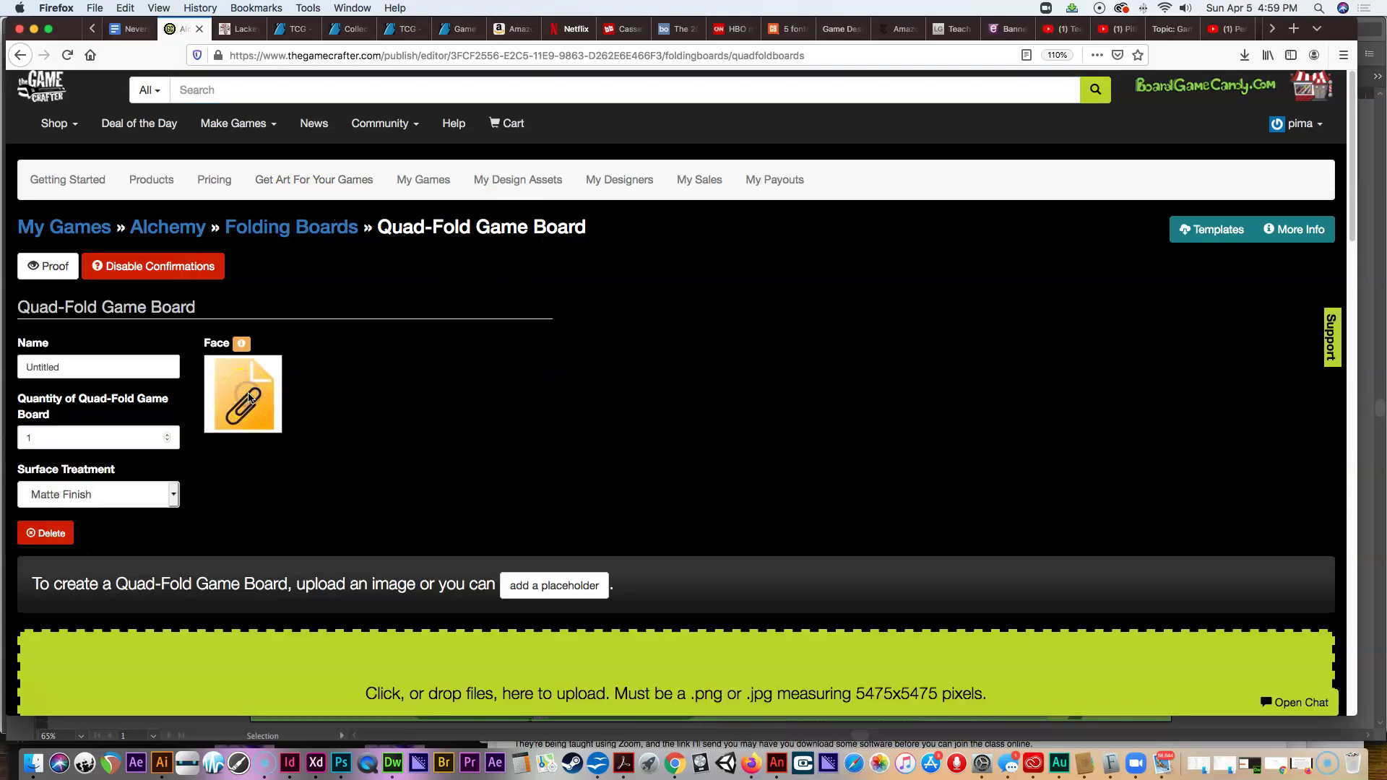
# Step: View the placeholder's Face image file chooser and its Surface Treatment options, keeping Matte Finish
pyautogui.click(286, 402)
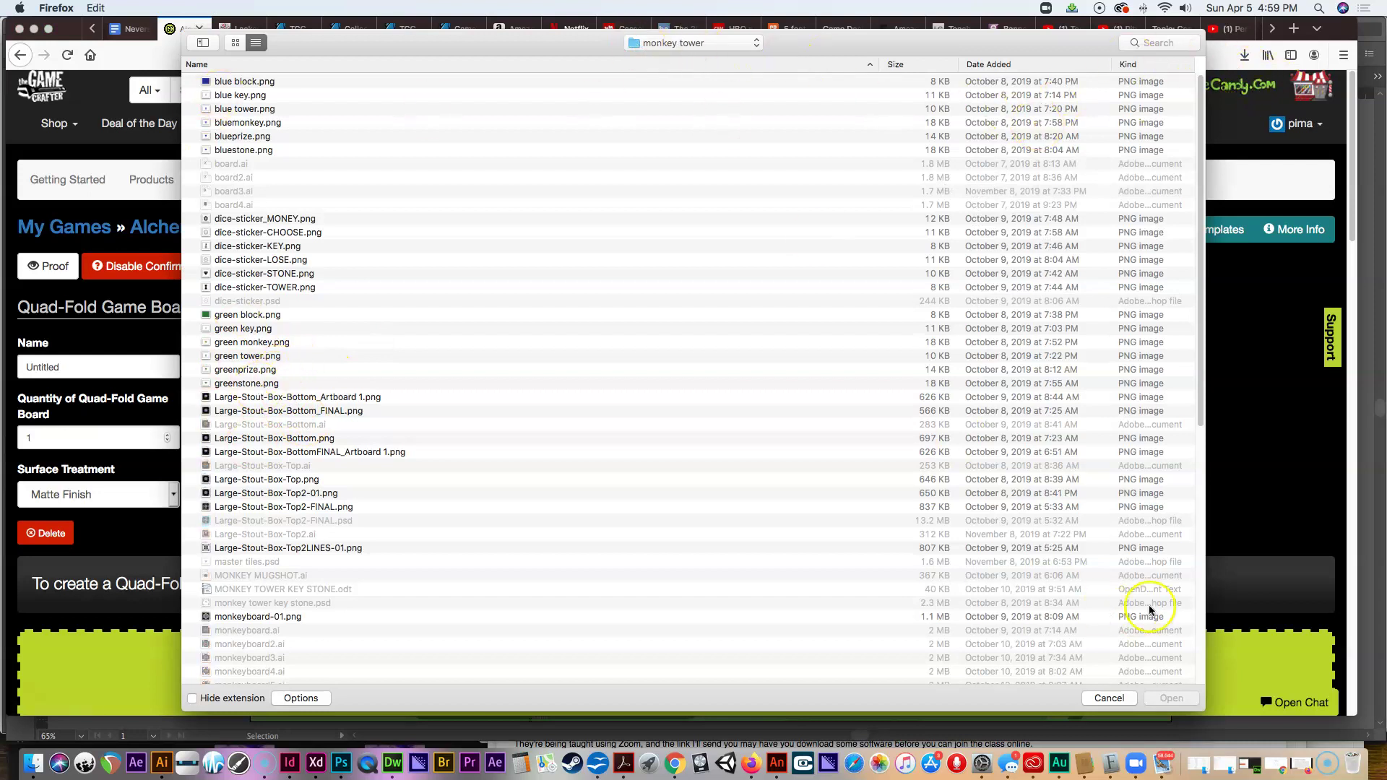
pyautogui.click(1108, 699)
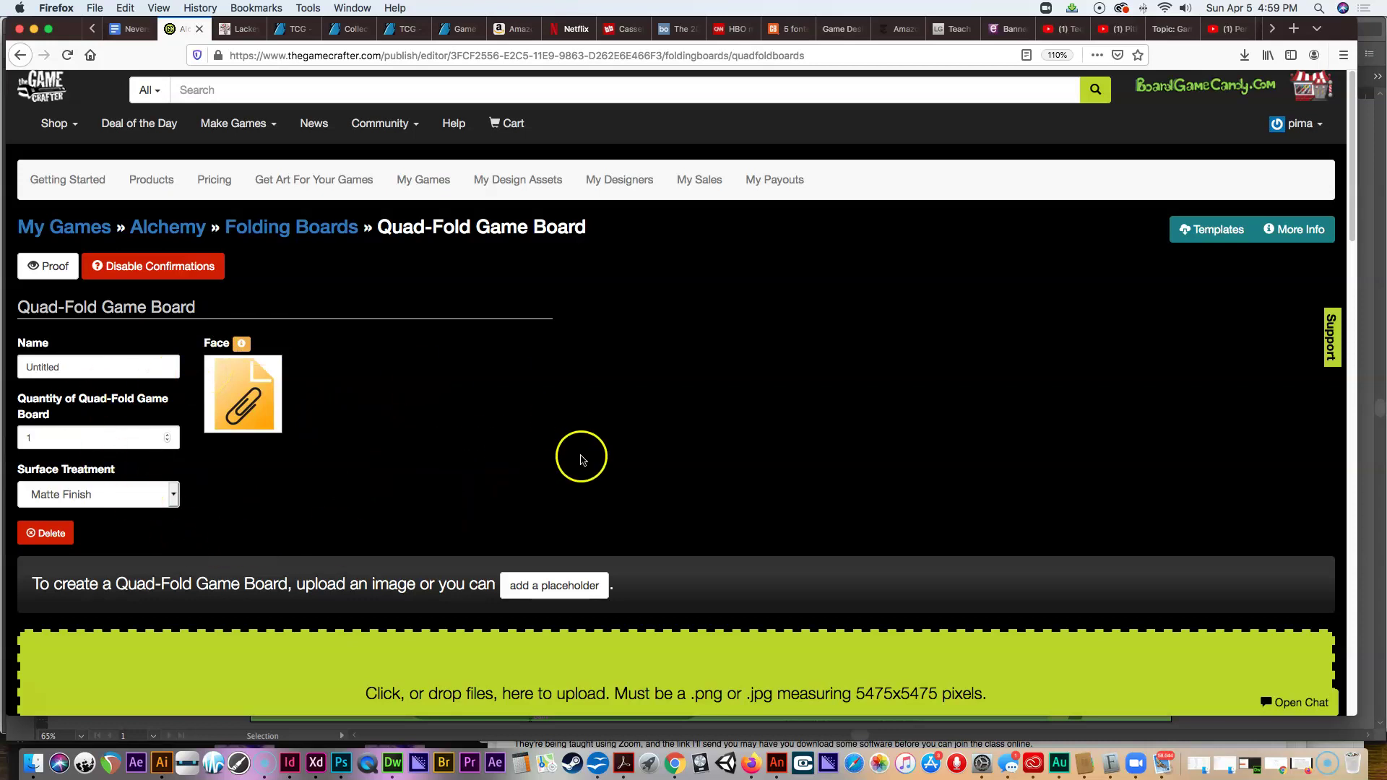
pyautogui.click(174, 495)
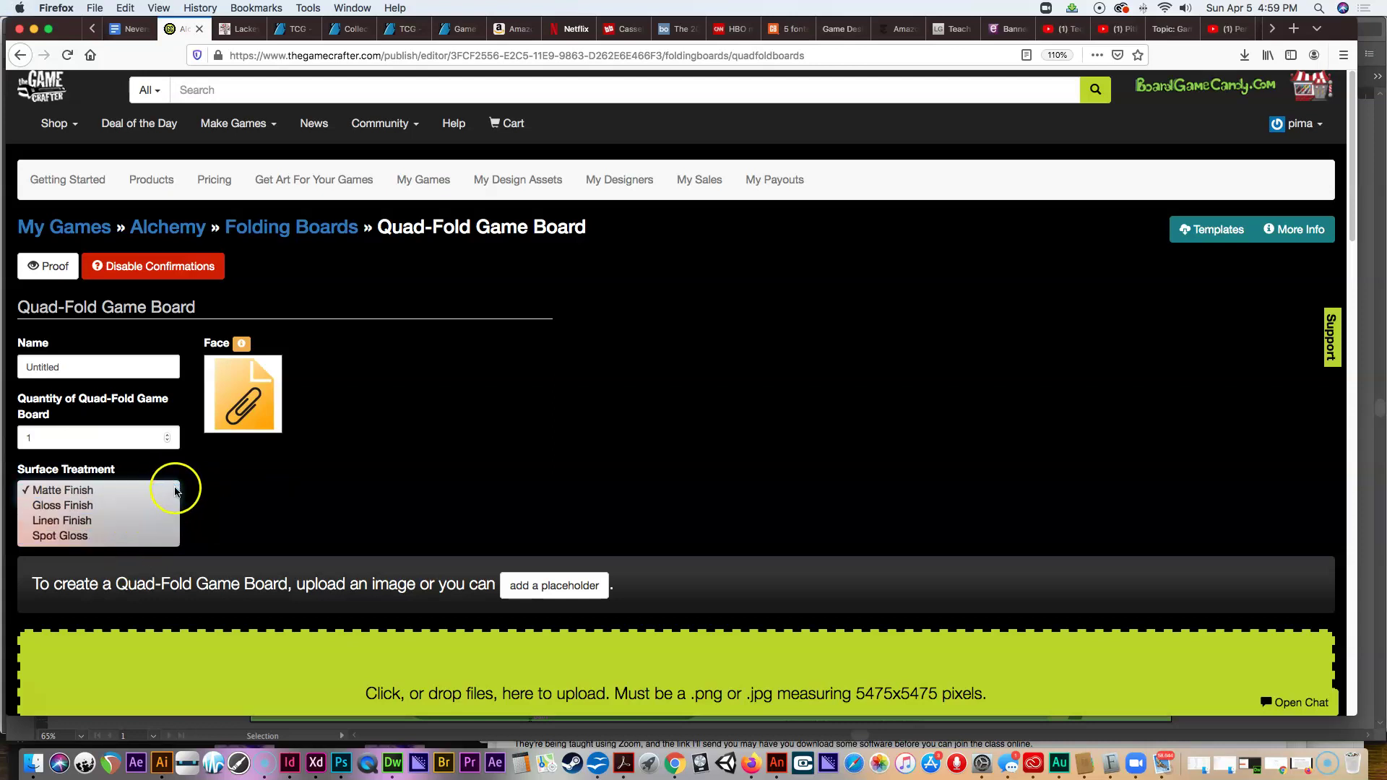
pyautogui.click(247, 491)
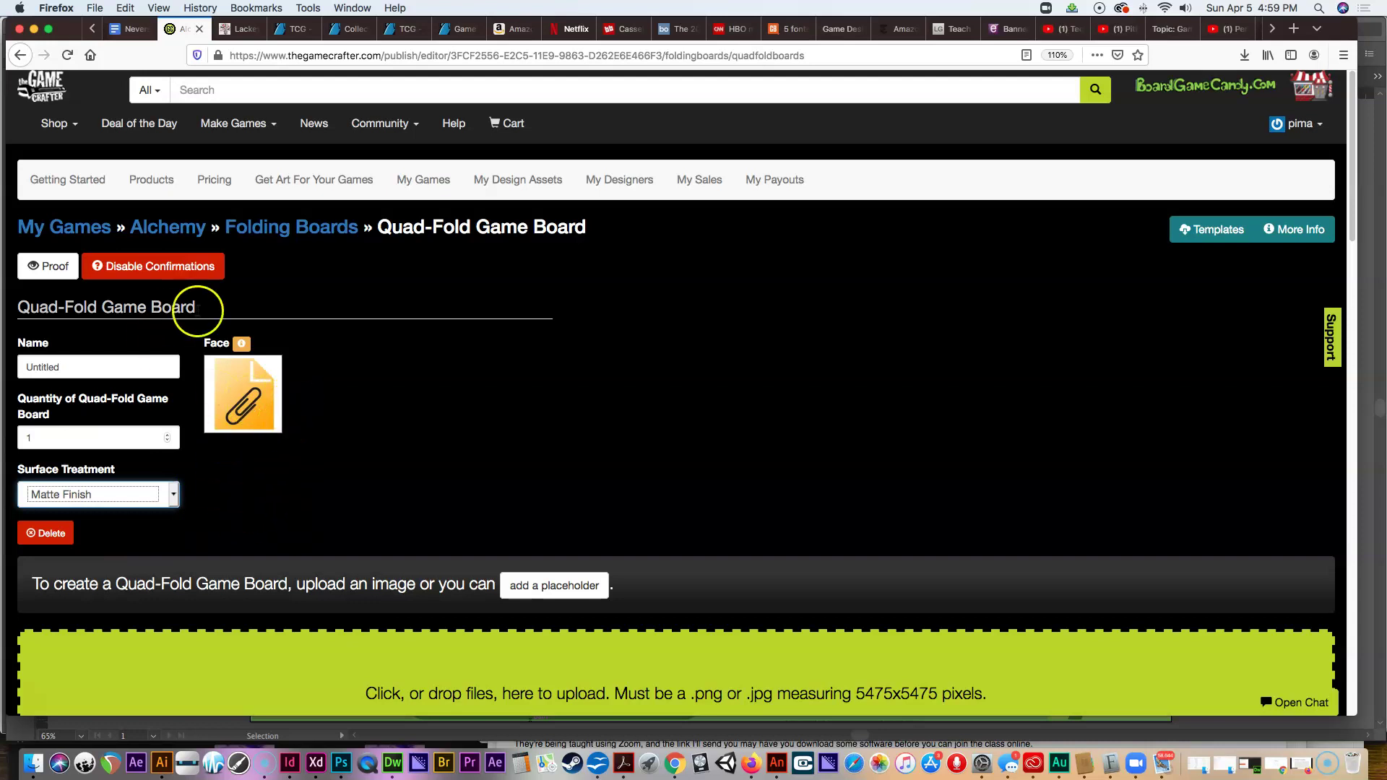
# Step: Highlight the Quad-Fold Game Board page title and return to the Folding Boards list
pyautogui.click(384, 229)
pyautogui.moveTo(384, 229); pyautogui.dragTo(583, 242)
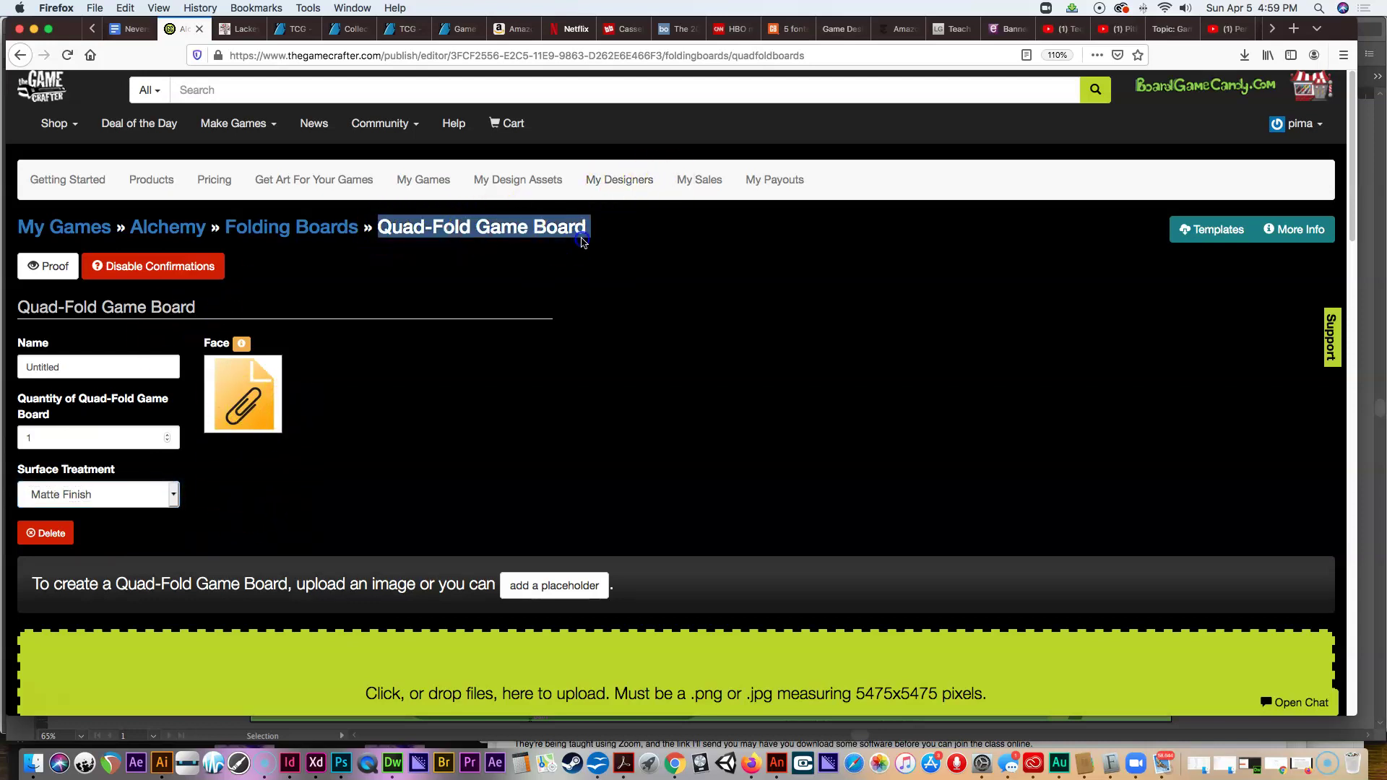
pyautogui.click(19, 56)
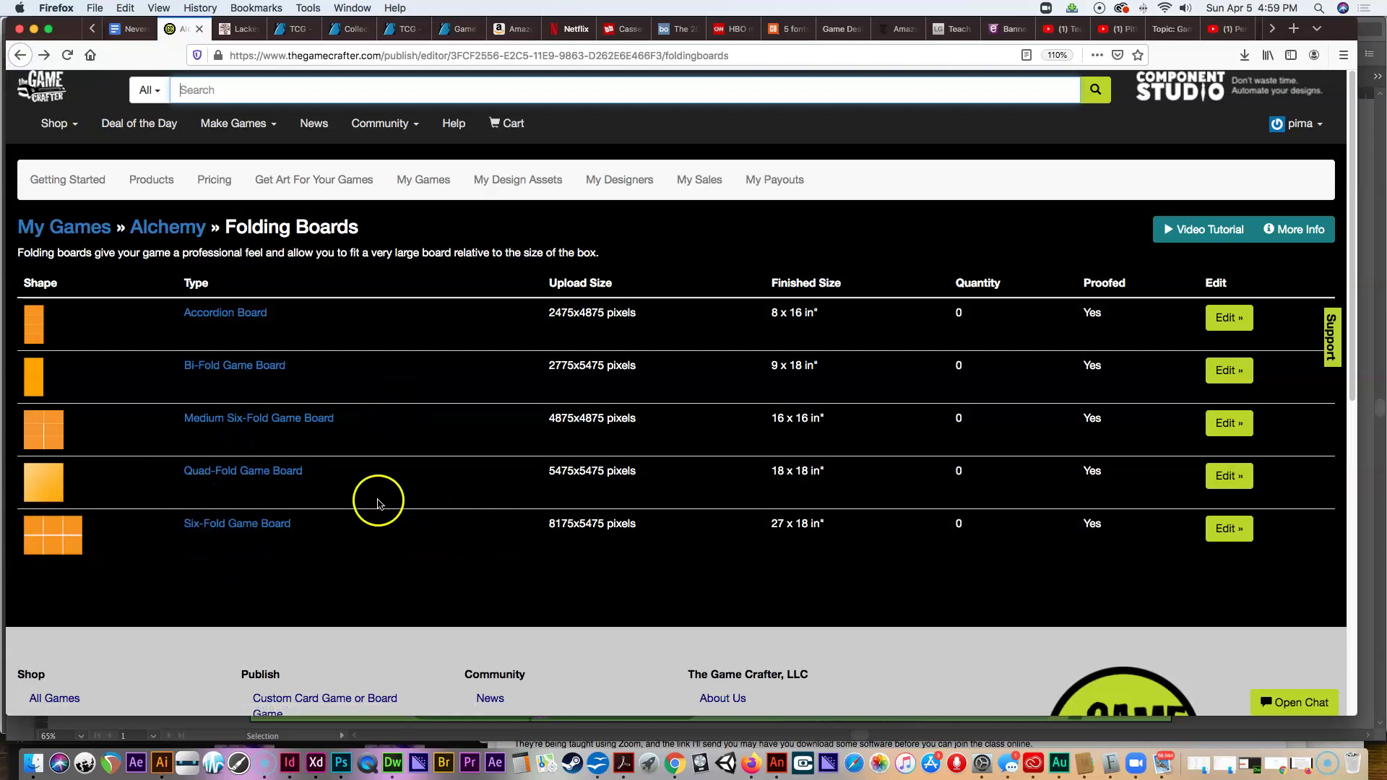
# Step: Reopen the Quad-Fold Game Board page, check its pricing, and go back to the Folding Boards list
pyautogui.click(242, 474)
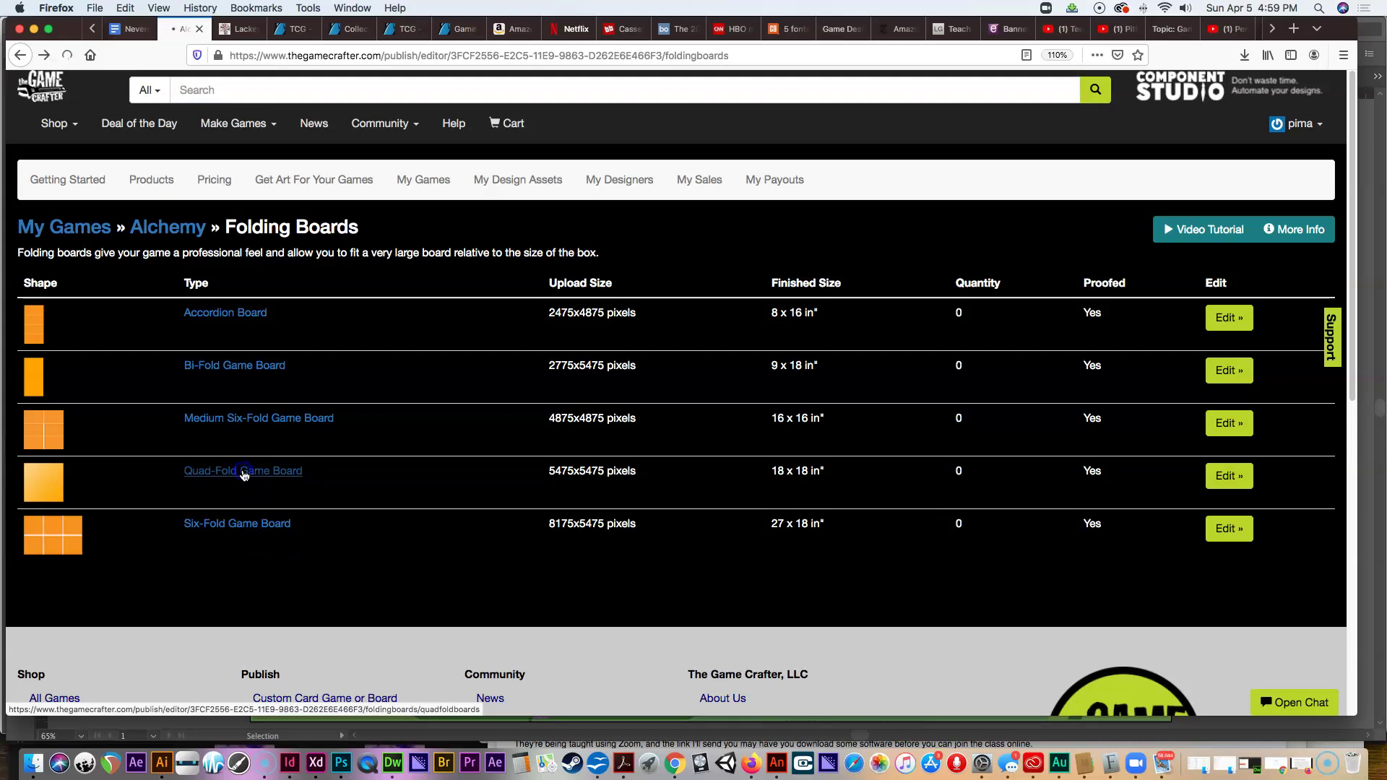
pyautogui.scroll(-5, 354, 473)
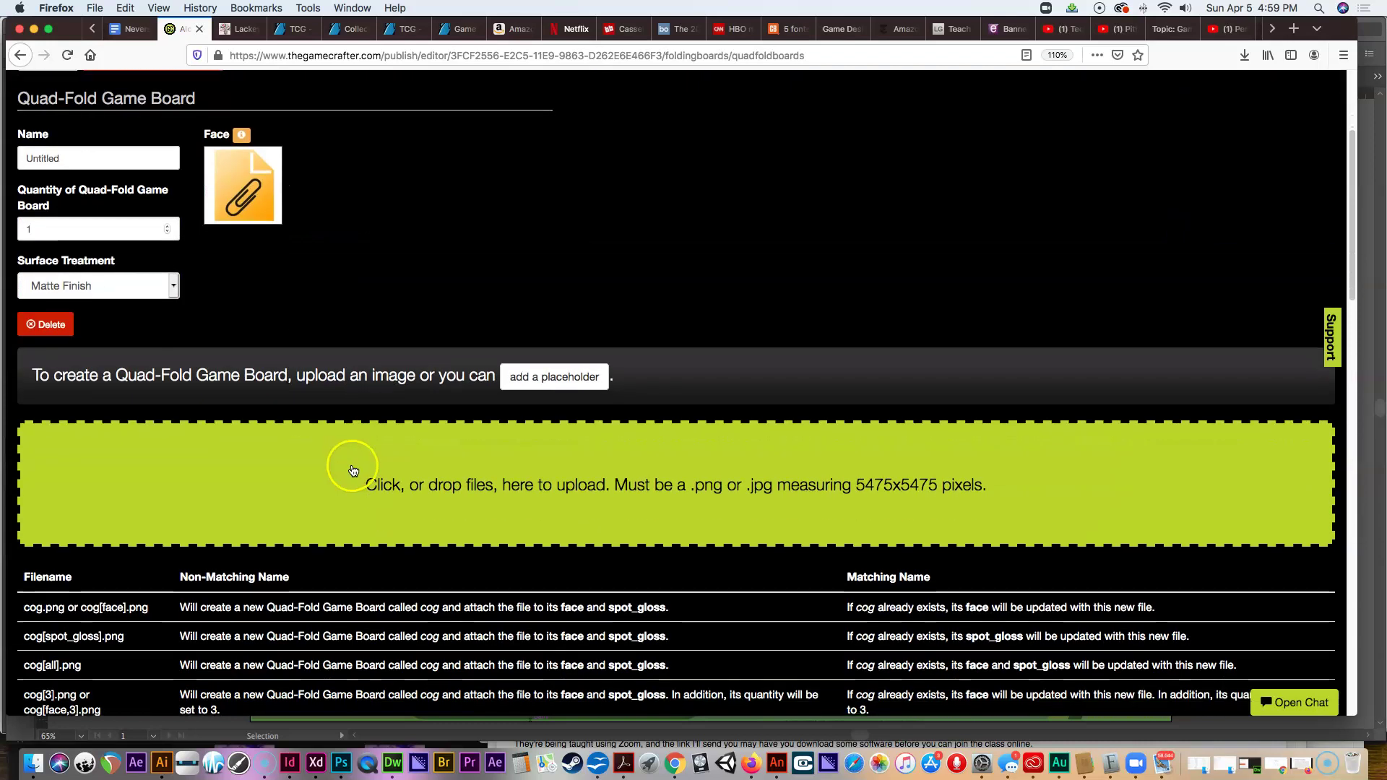
pyautogui.scroll(-4, 353, 471)
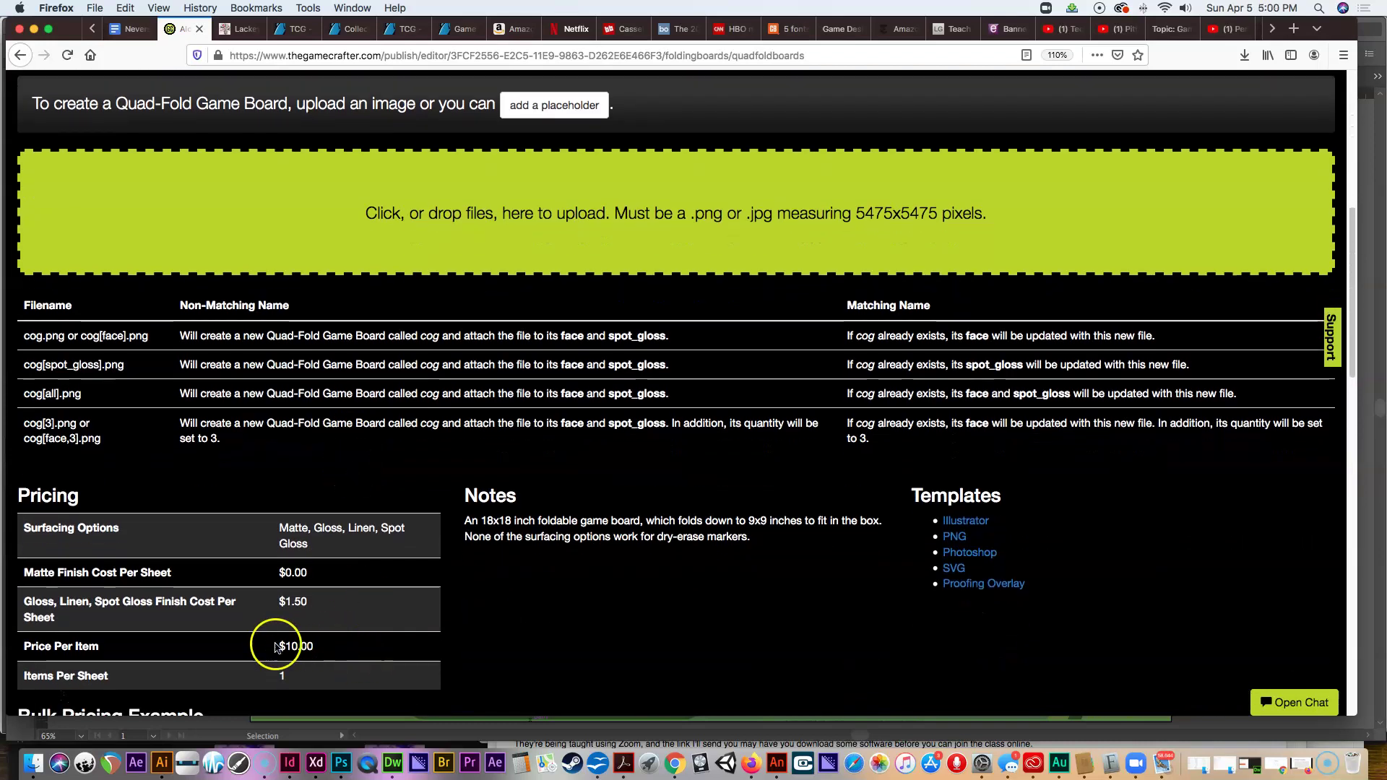
pyautogui.click(21, 55)
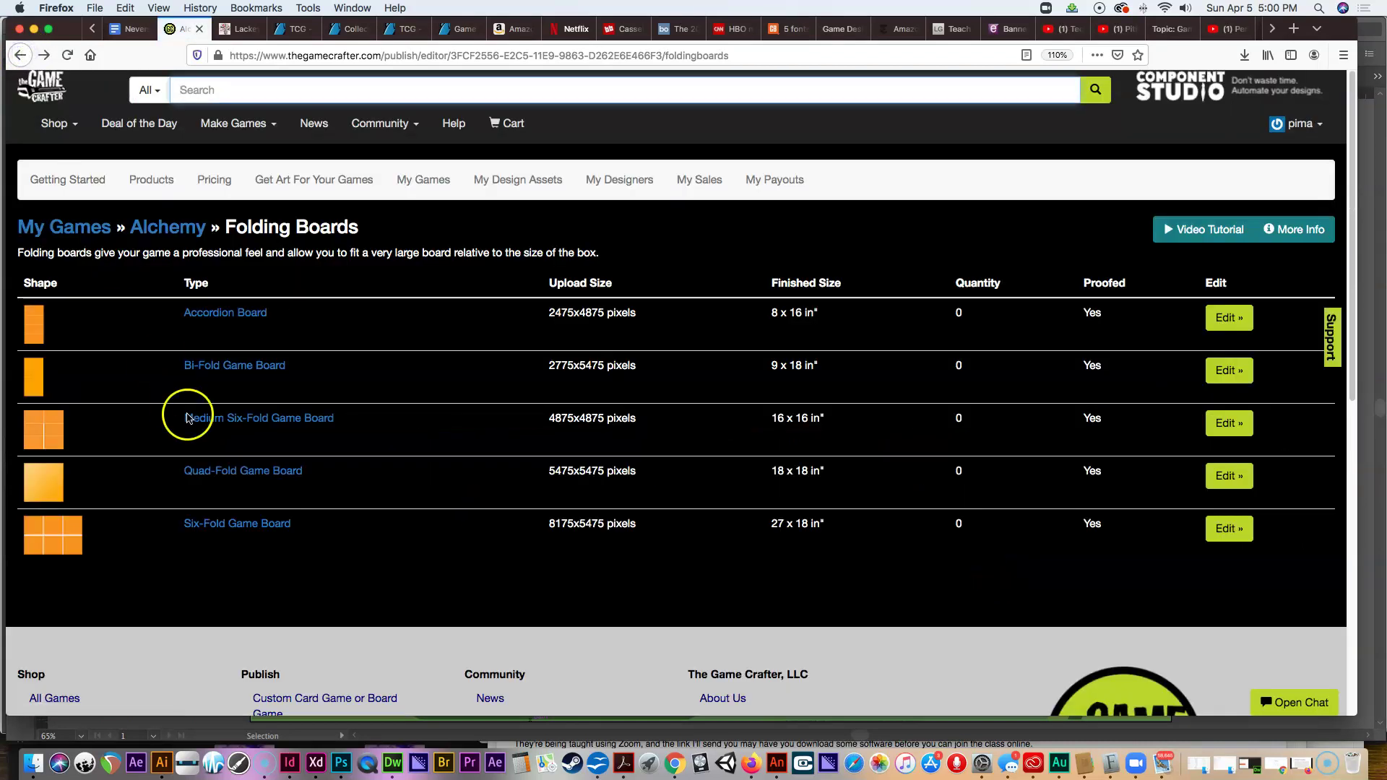
# Step: Open the Six-Fold Game Board page, check its pricing and upload requirements, and return to the Folding Boards list
pyautogui.click(244, 526)
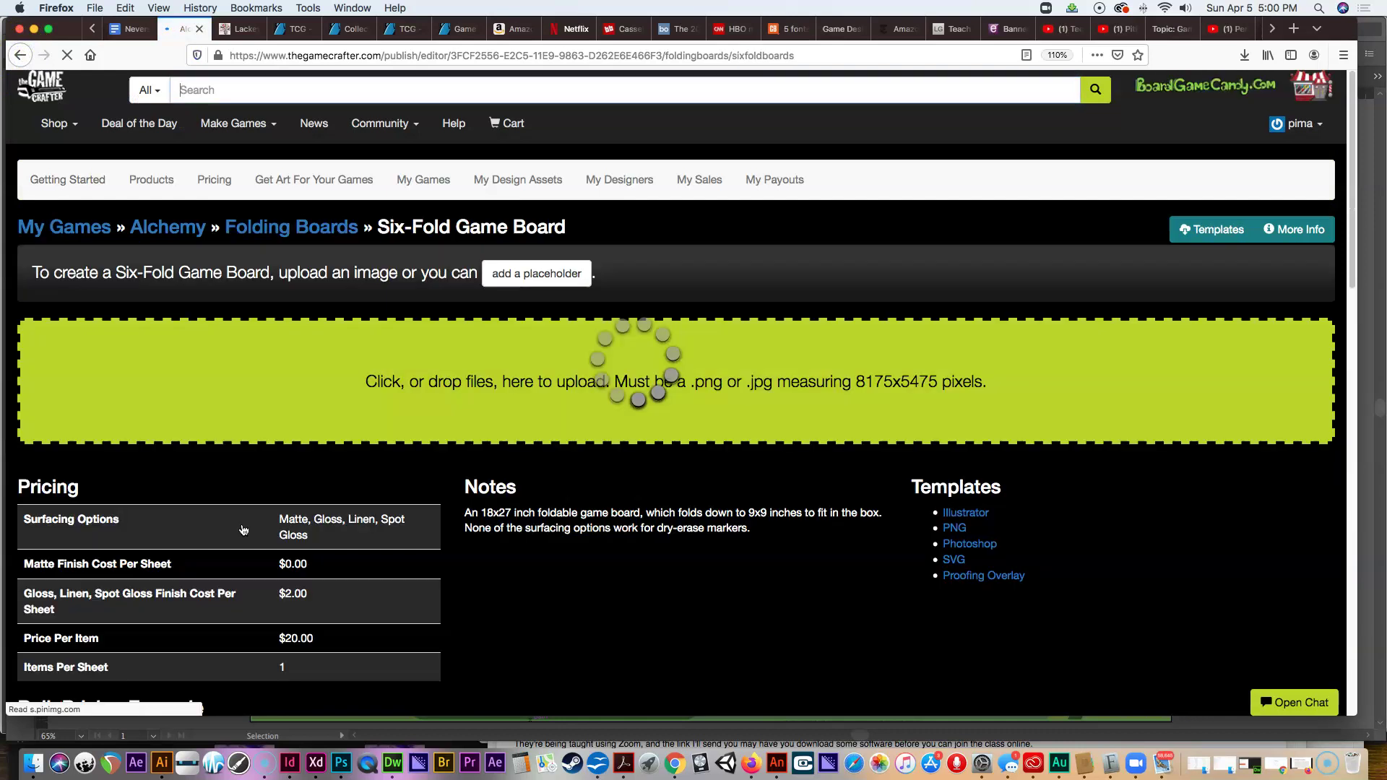
pyautogui.scroll(-3, 244, 497)
pyautogui.scroll(-2, 243, 497)
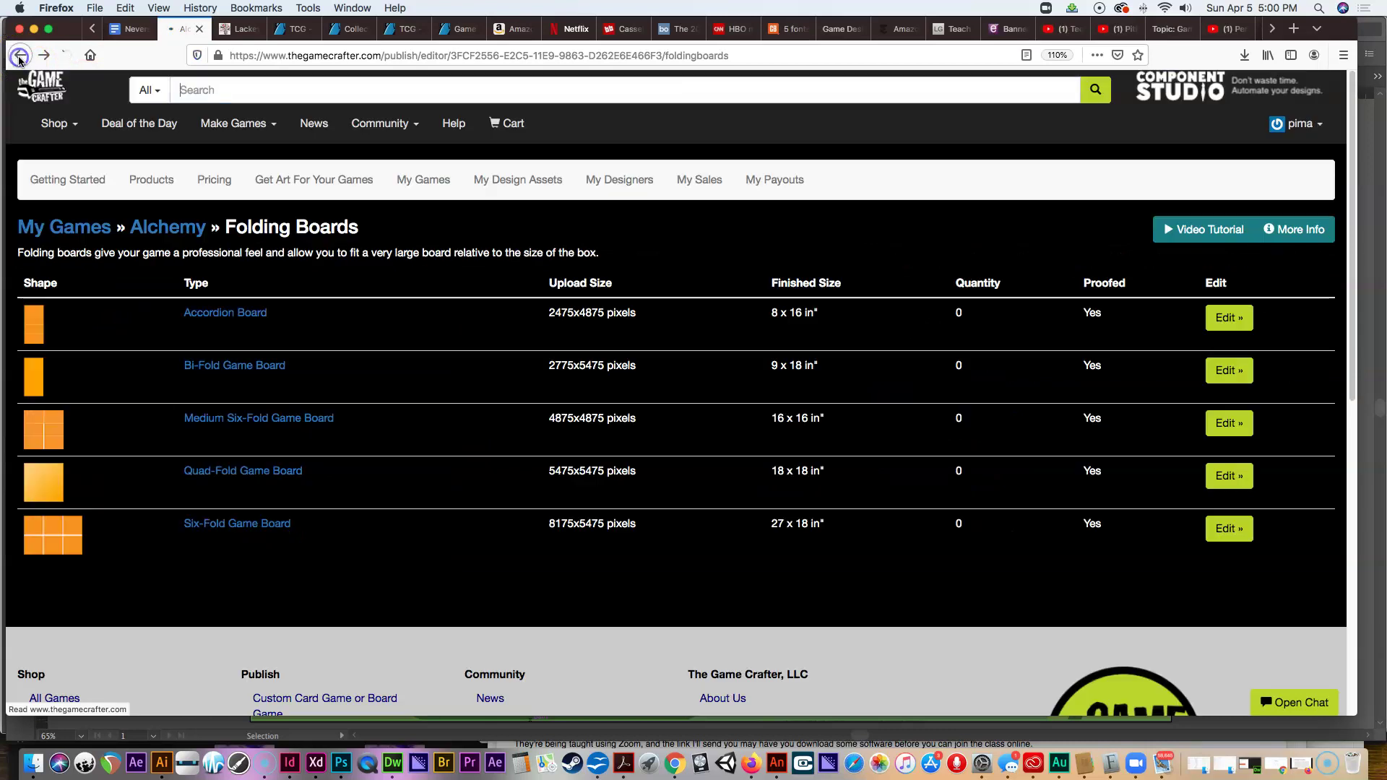
pyautogui.click(21, 55)
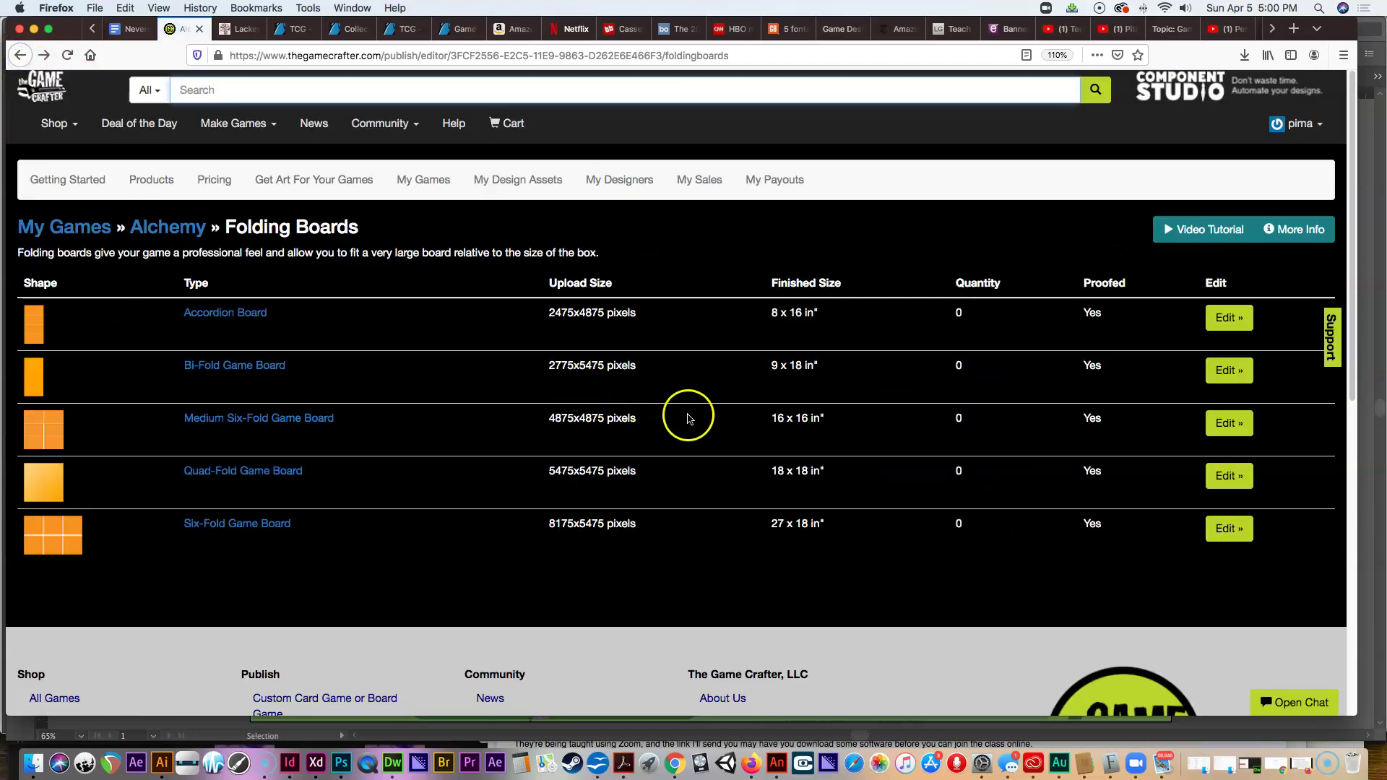
# Step: Switch to Photoshop, hide the LEOPAR group and Layer 2 in MONSTER CARD MASTER.psd, and select the YOUR ARTWORK HERE template group
pyautogui.click(341, 764)
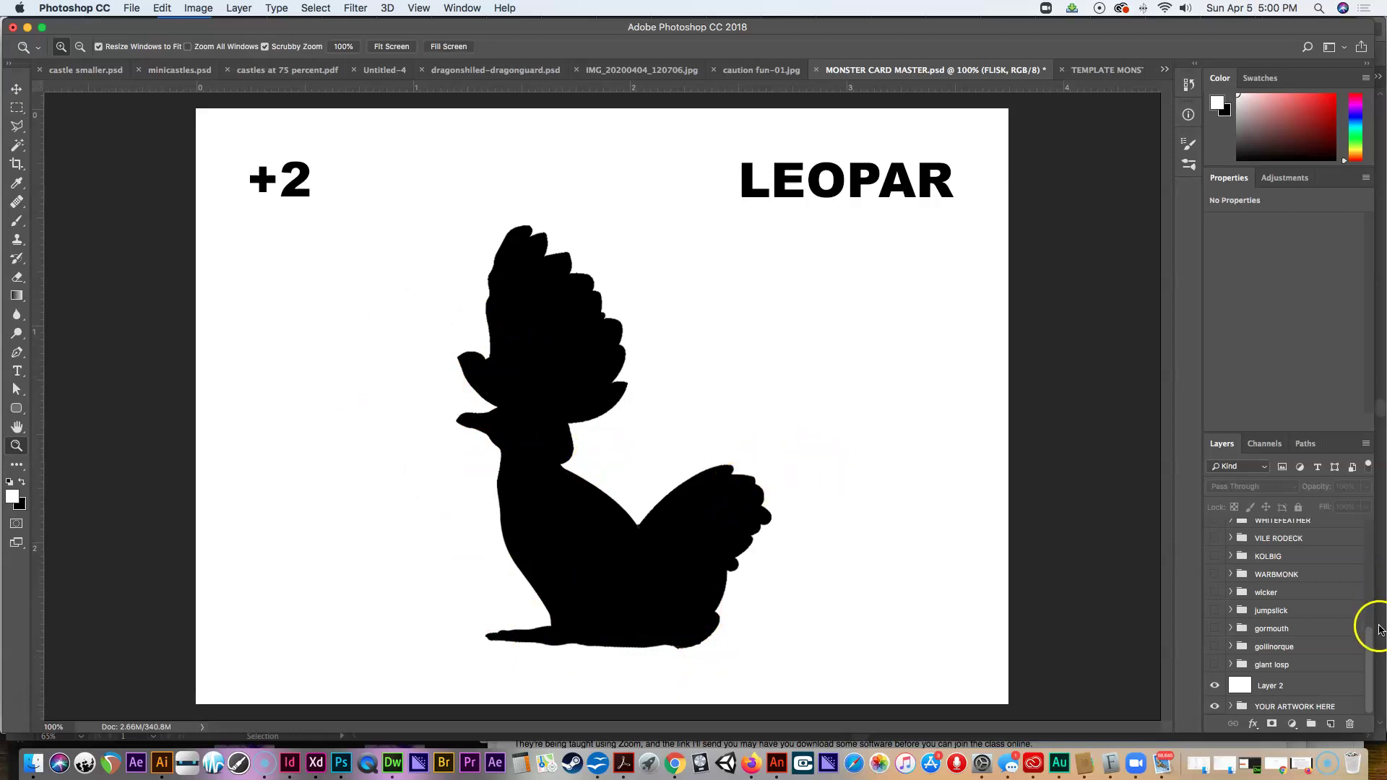
pyautogui.moveTo(1369, 655); pyautogui.dragTo(1384, 681)
pyautogui.moveTo(1371, 634); pyautogui.dragTo(1364, 519)
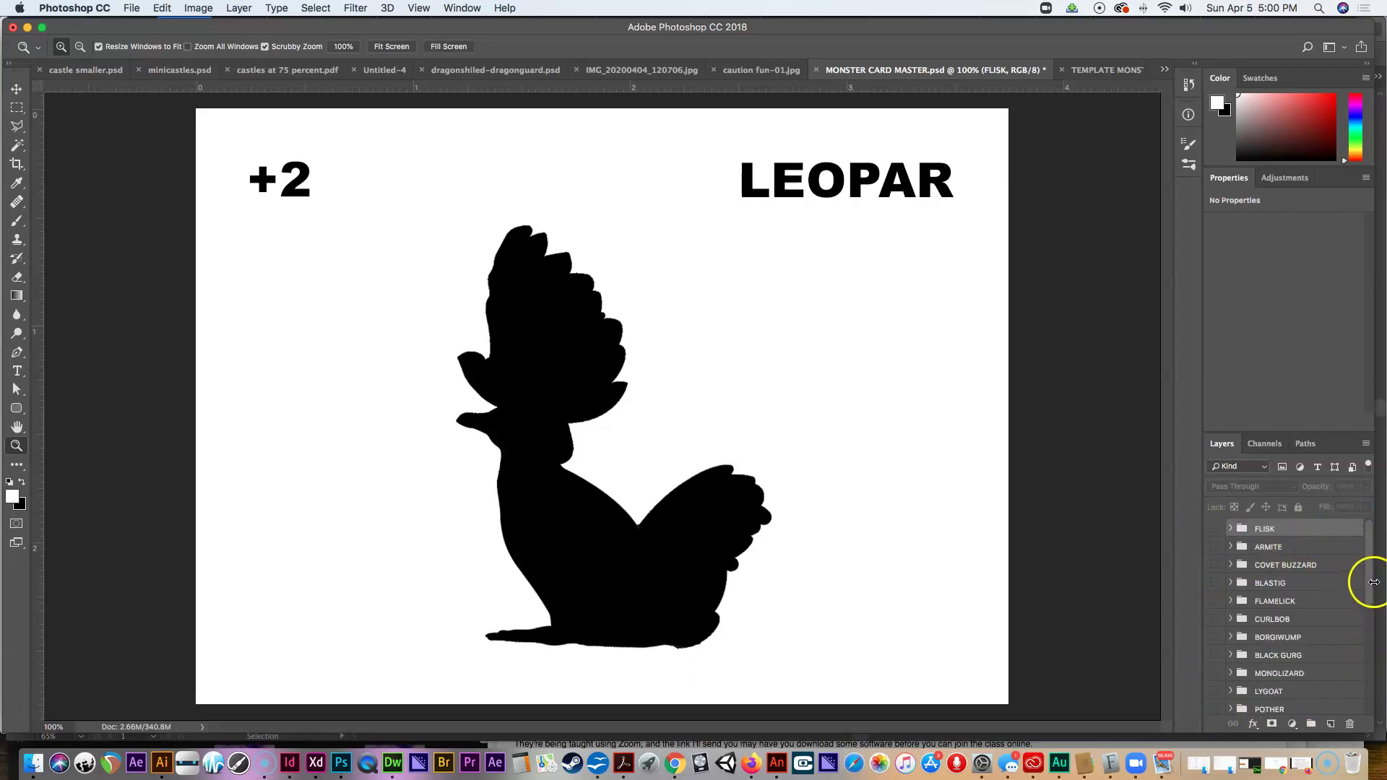
pyautogui.scroll(-5, 1323, 636)
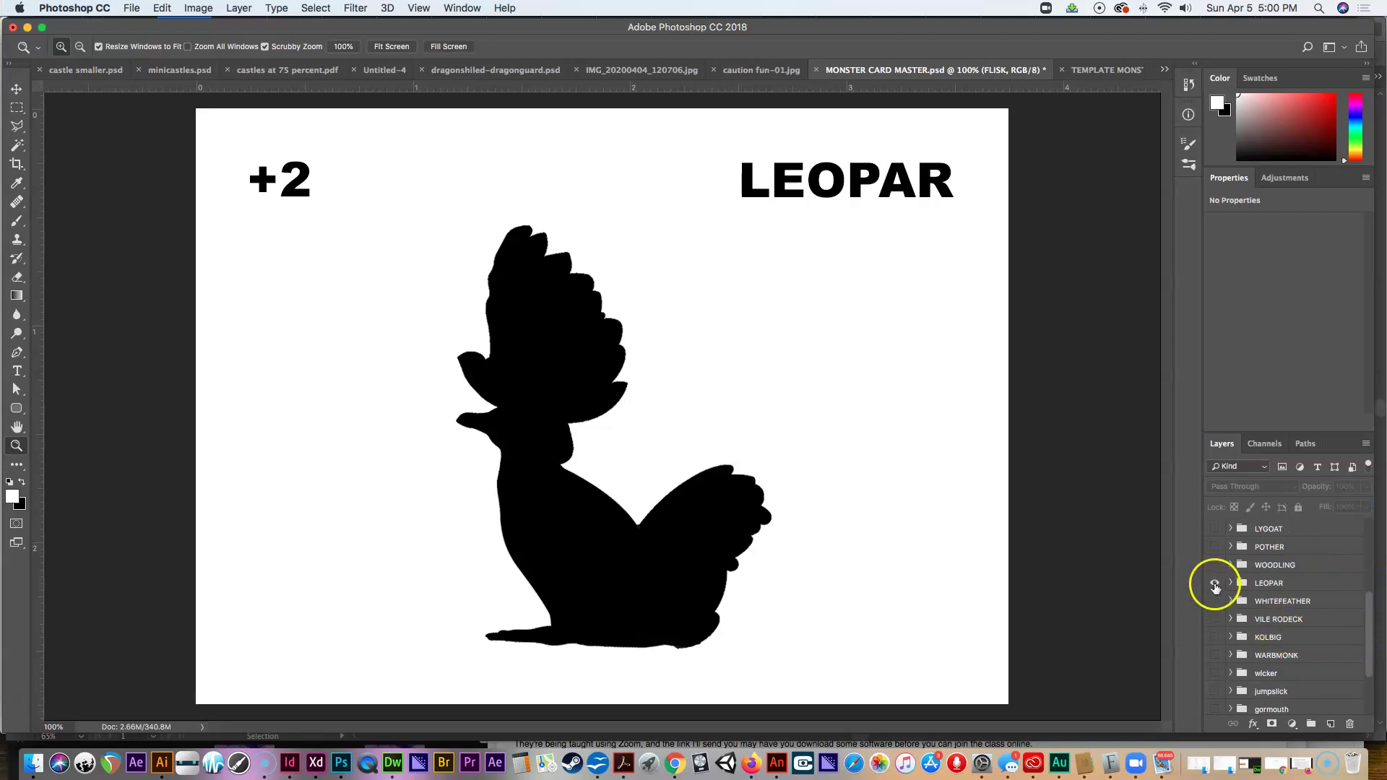
pyautogui.click(1214, 585)
pyautogui.moveTo(1365, 607); pyautogui.dragTo(1371, 672)
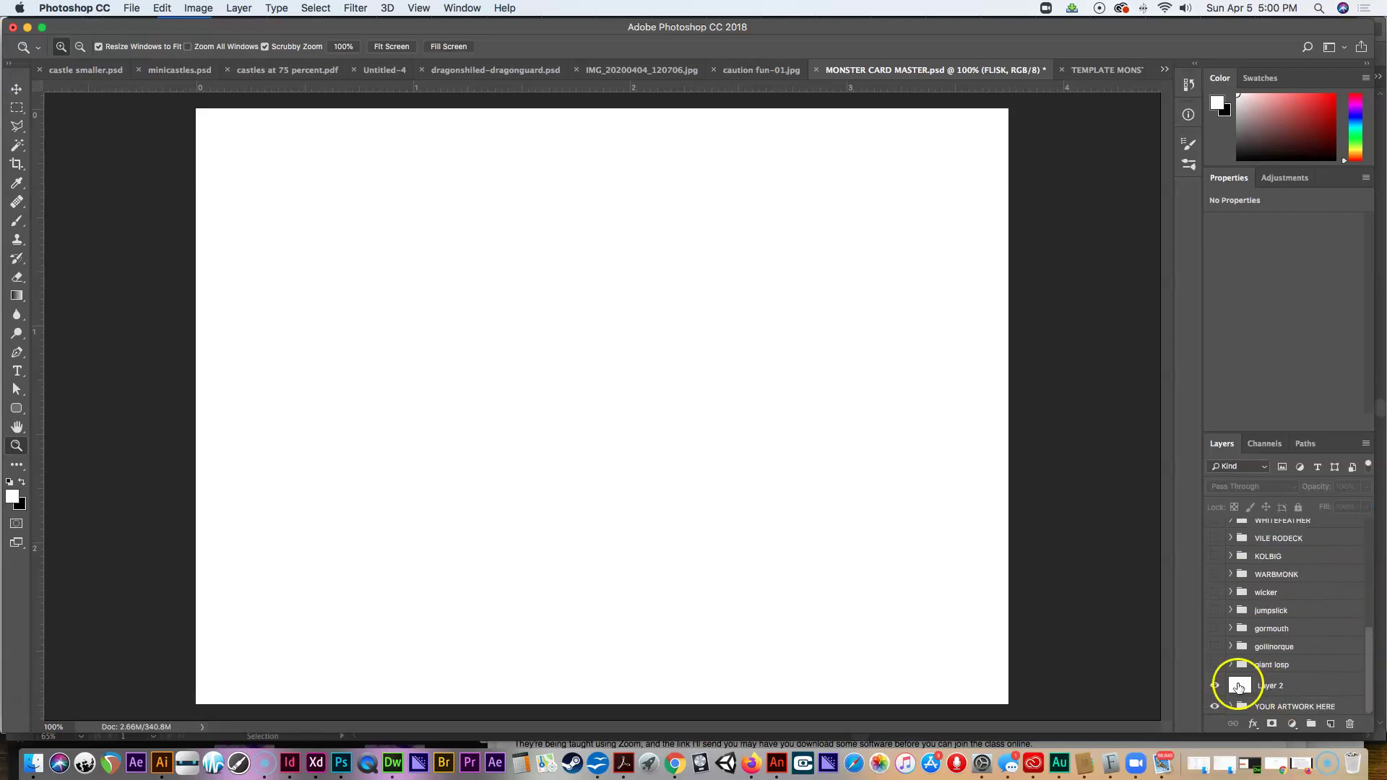
pyautogui.click(1215, 686)
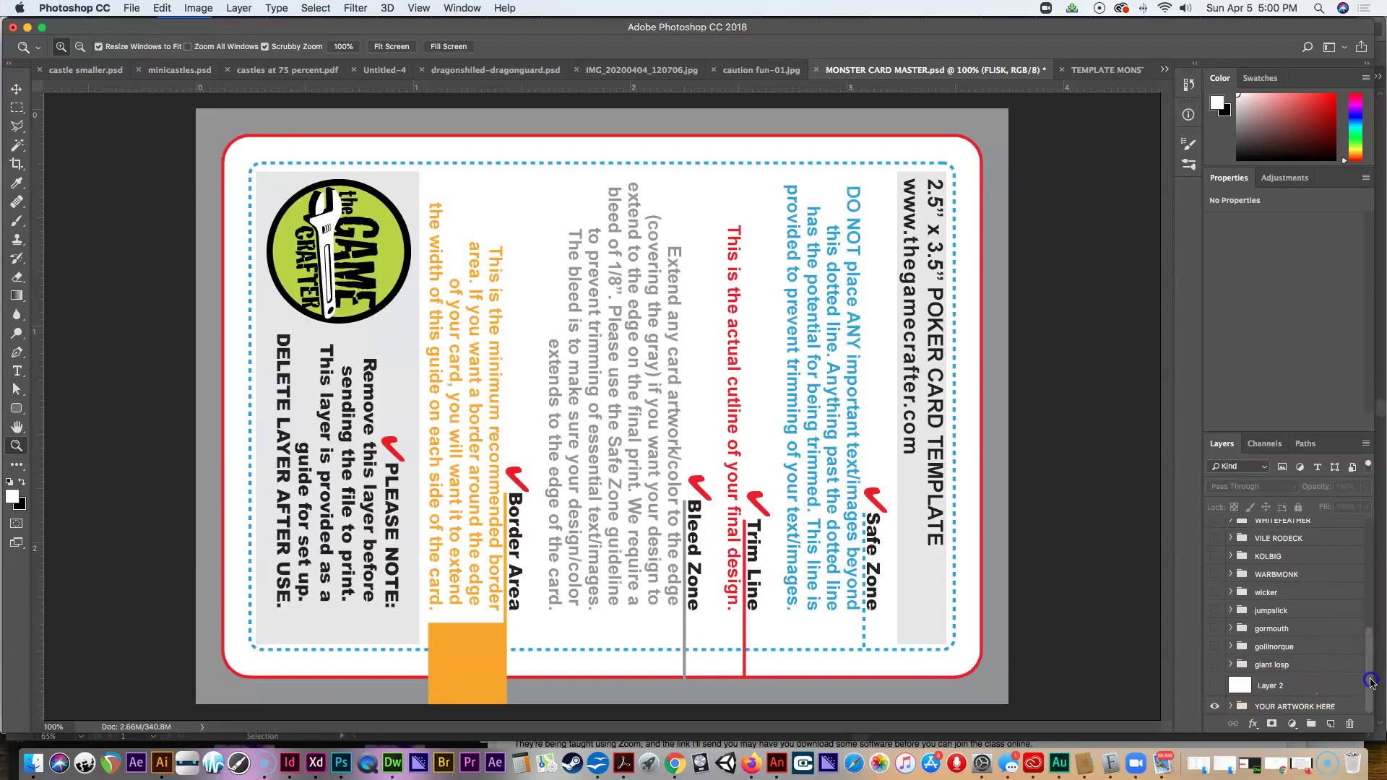
pyautogui.click(1283, 707)
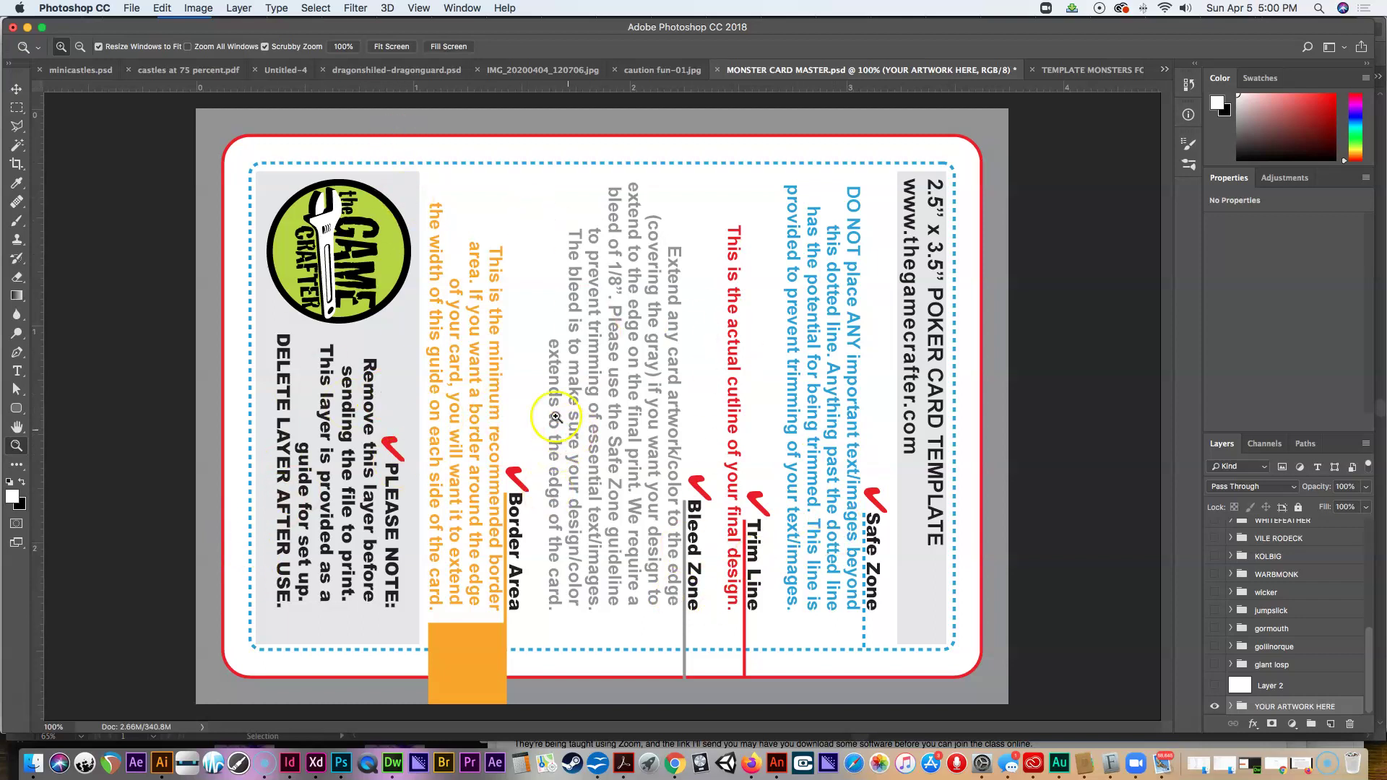
# Step: Rotate the poker card template canvas 90° counter clockwise and fit the whole card in view
pyautogui.click(201, 8)
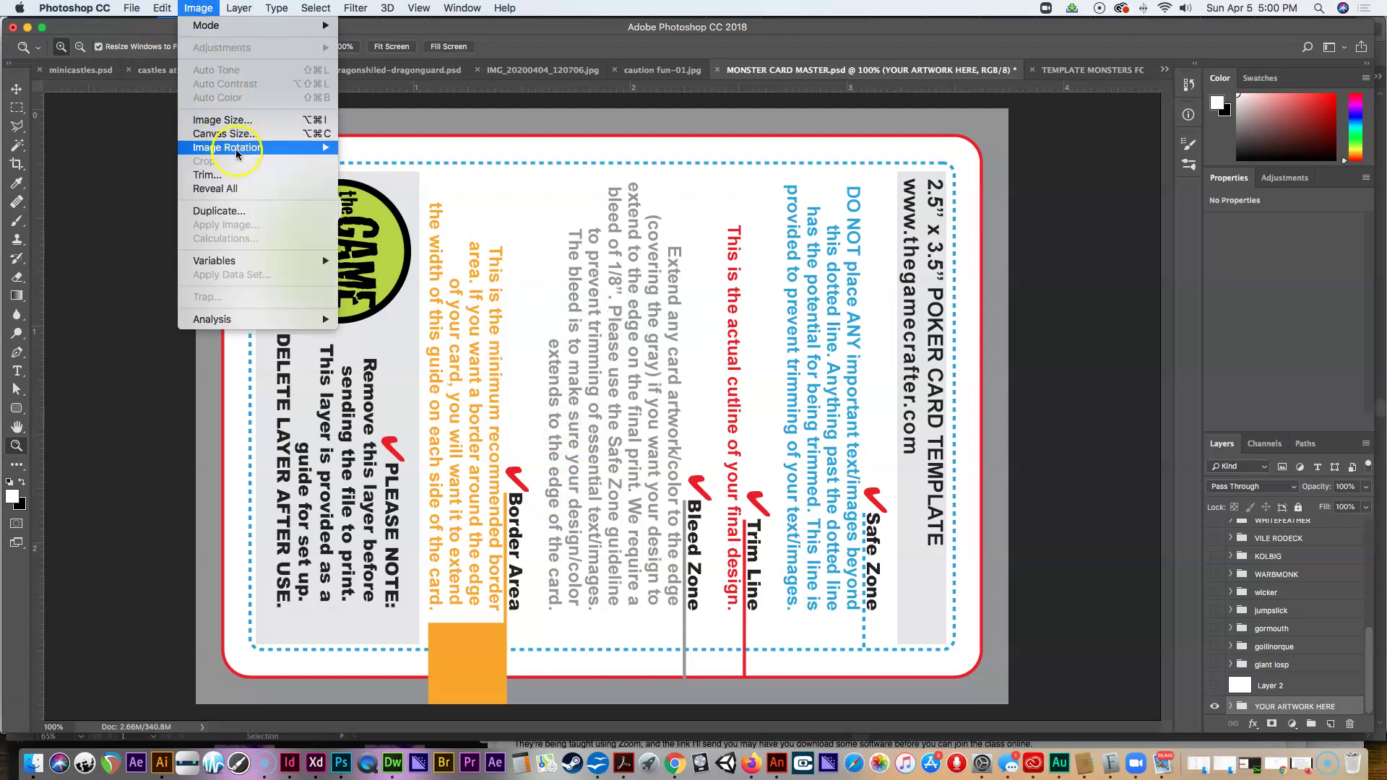
pyautogui.moveTo(267, 149)
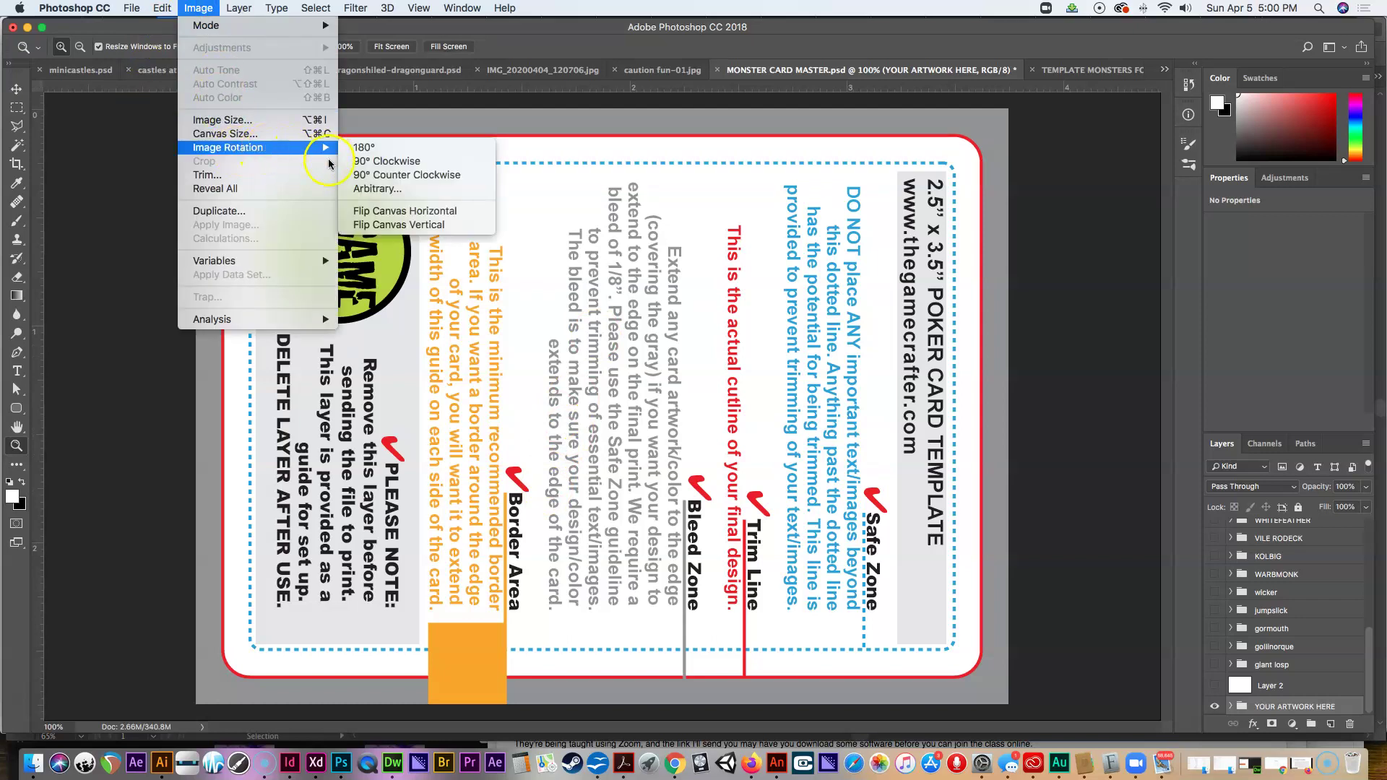
pyautogui.click(394, 175)
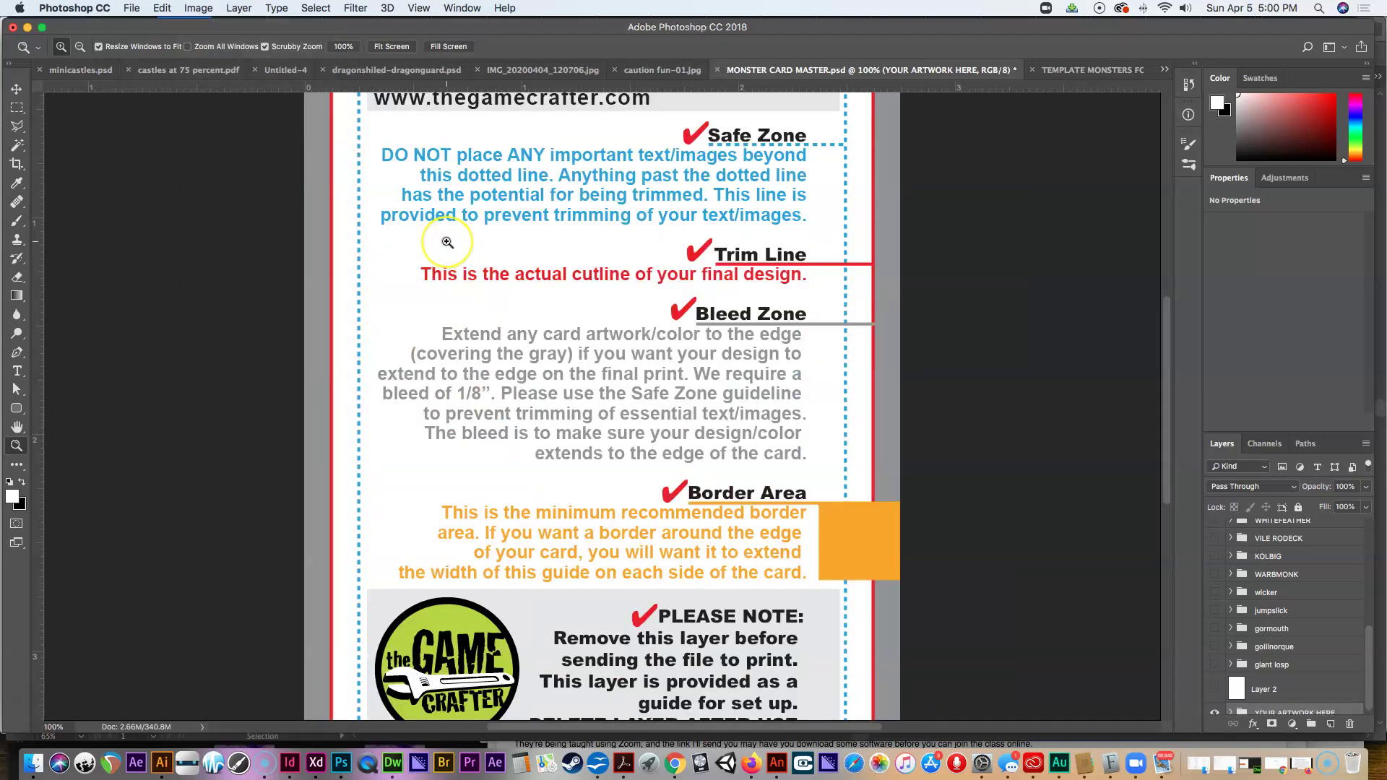
pyautogui.press('super+minus')
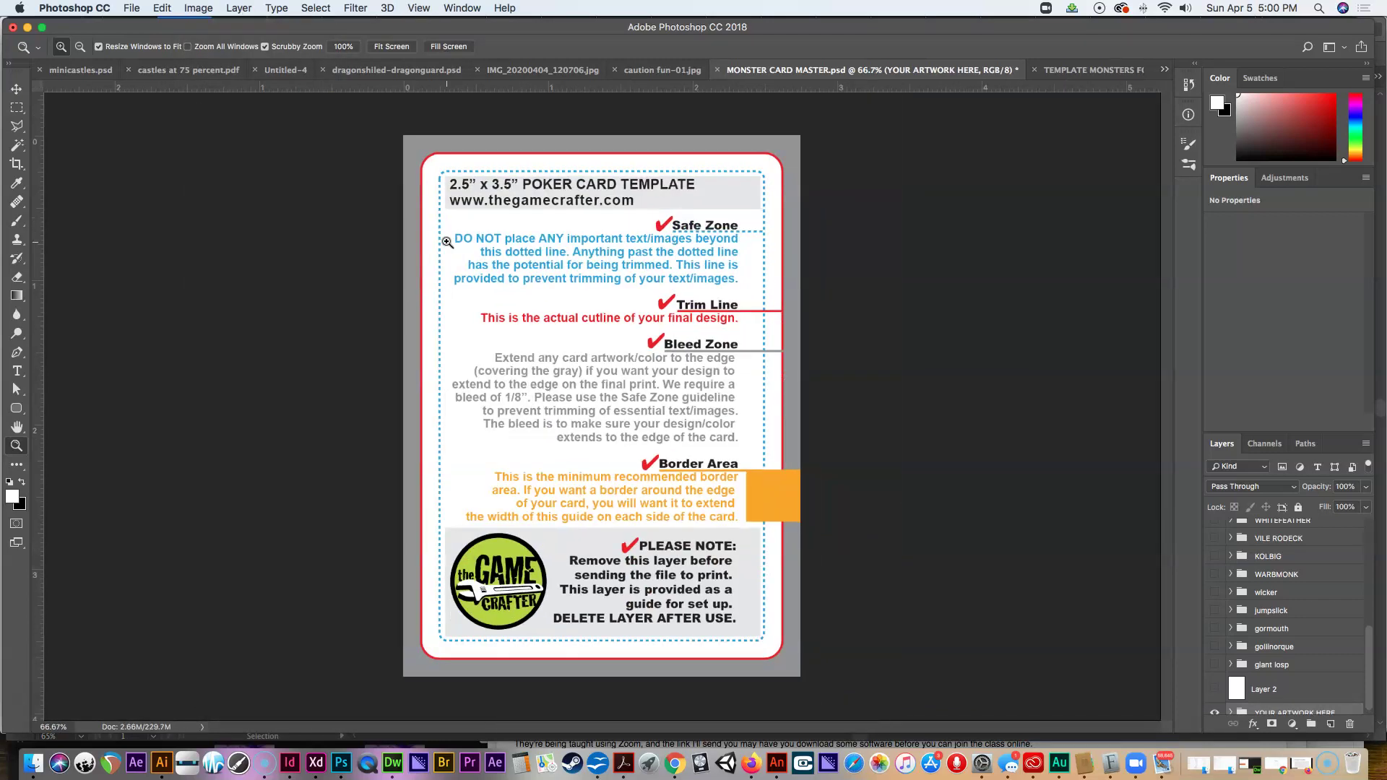
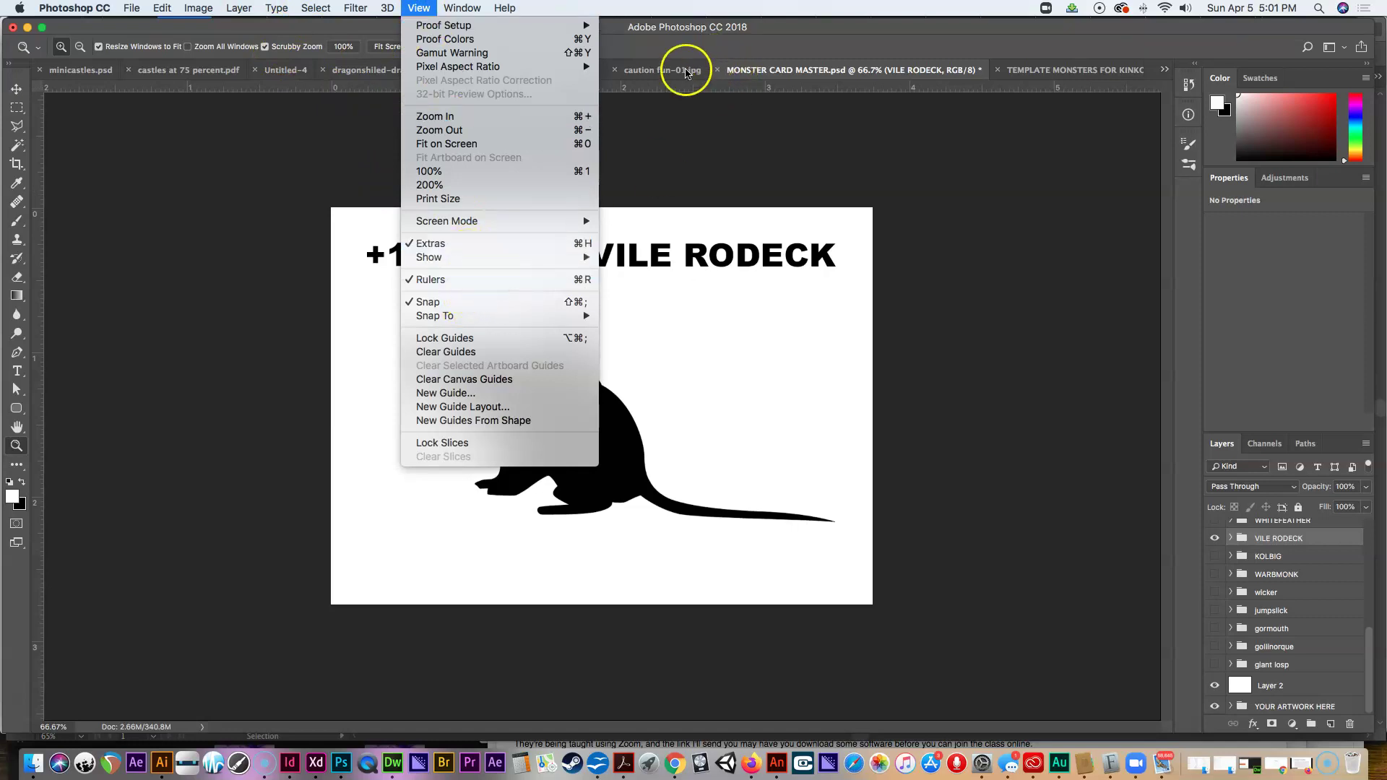
# Step: Try to pull a guide out of the horizontal ruler with the Move tool
pyautogui.moveTo(19, 8)
pyautogui.click(283, 91)
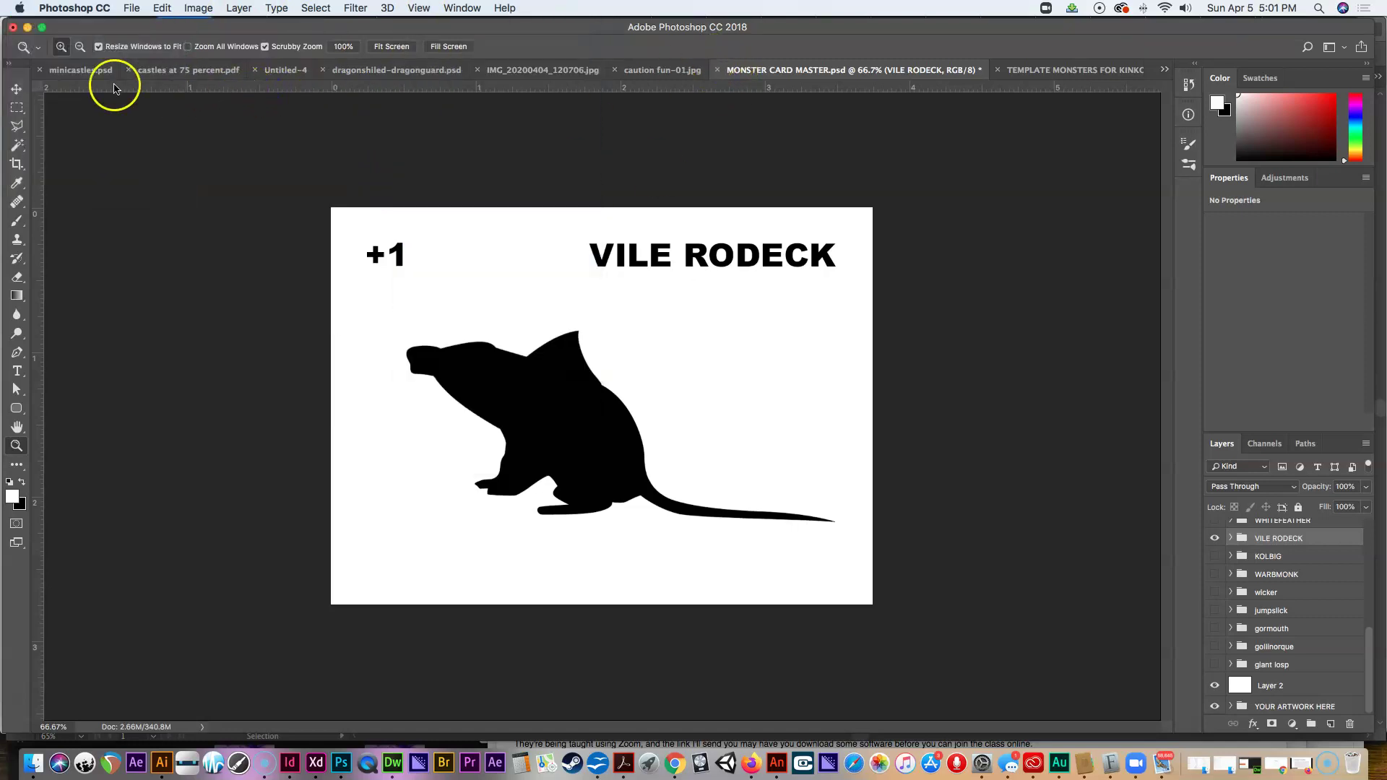
pyautogui.click(14, 90)
pyautogui.moveTo(263, 91); pyautogui.dragTo(285, 70)
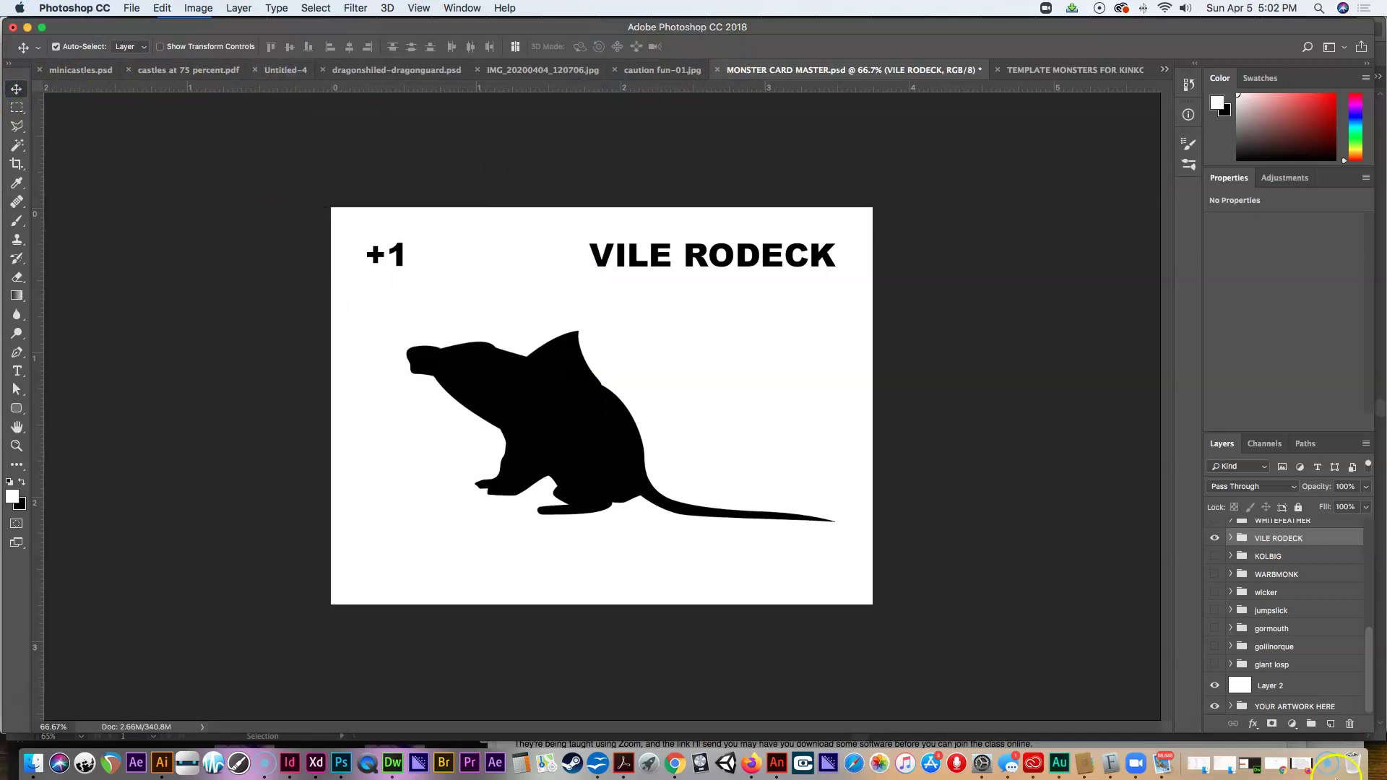
# Step: Display the guides and temporarily hide Layer 2 to compare the VILE RODECK artwork with the card template
pyautogui.click(1215, 685)
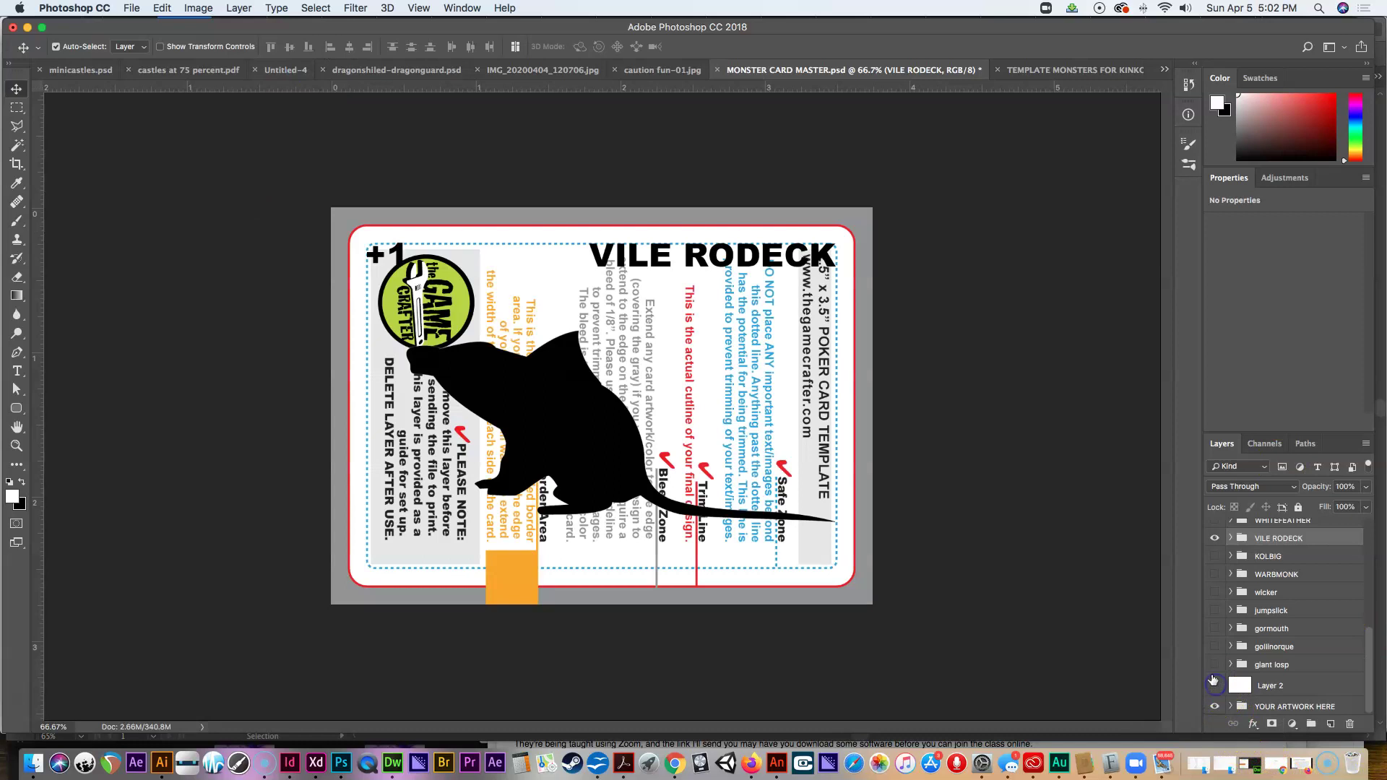
pyautogui.click(1214, 539)
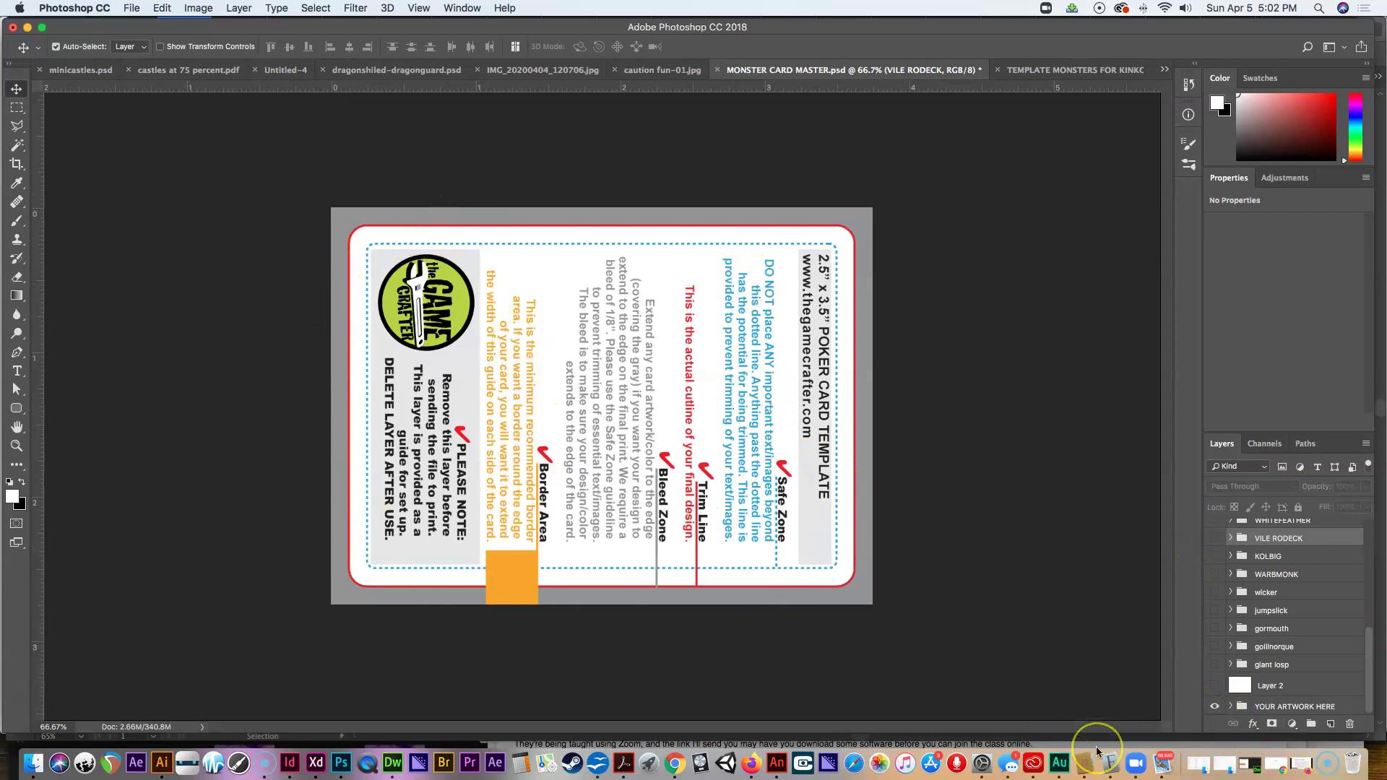
pyautogui.press('super+semicolon')
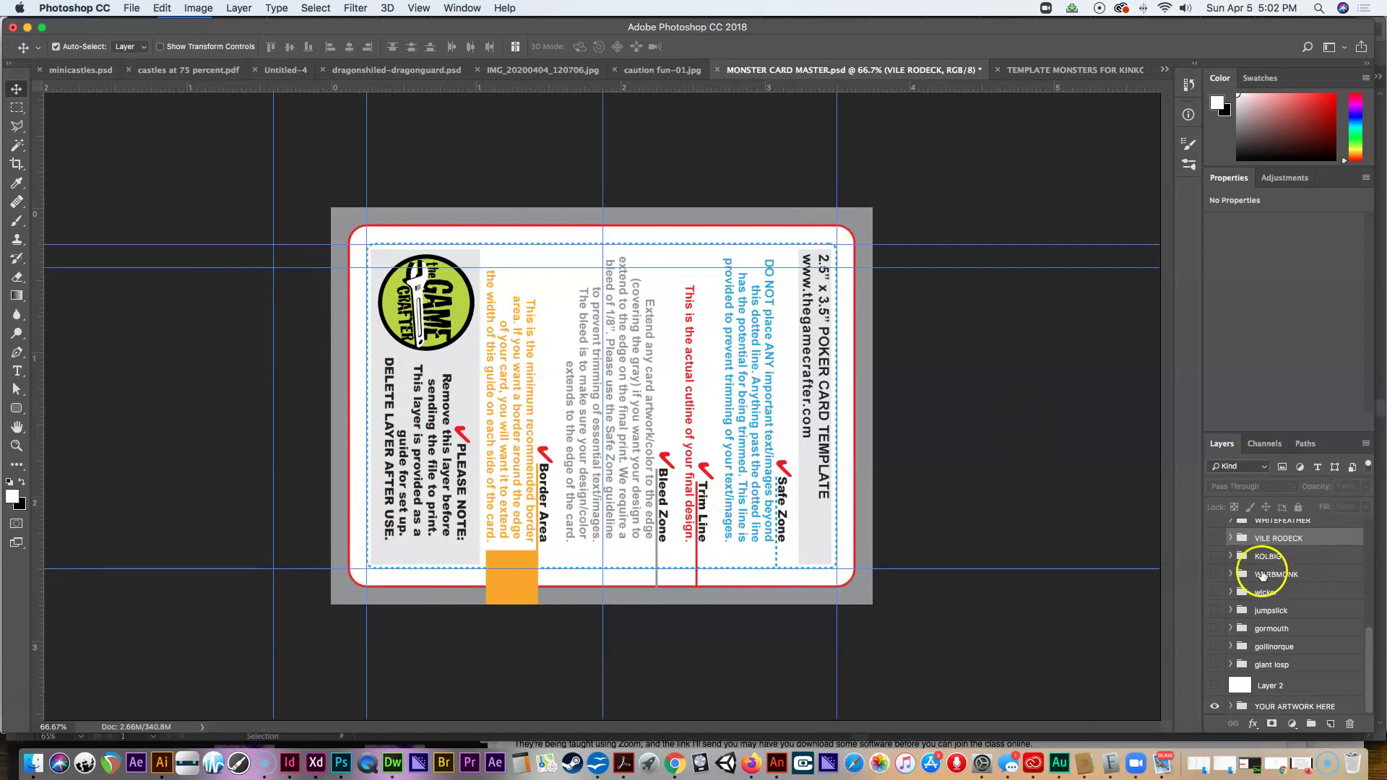
pyautogui.click(1211, 541)
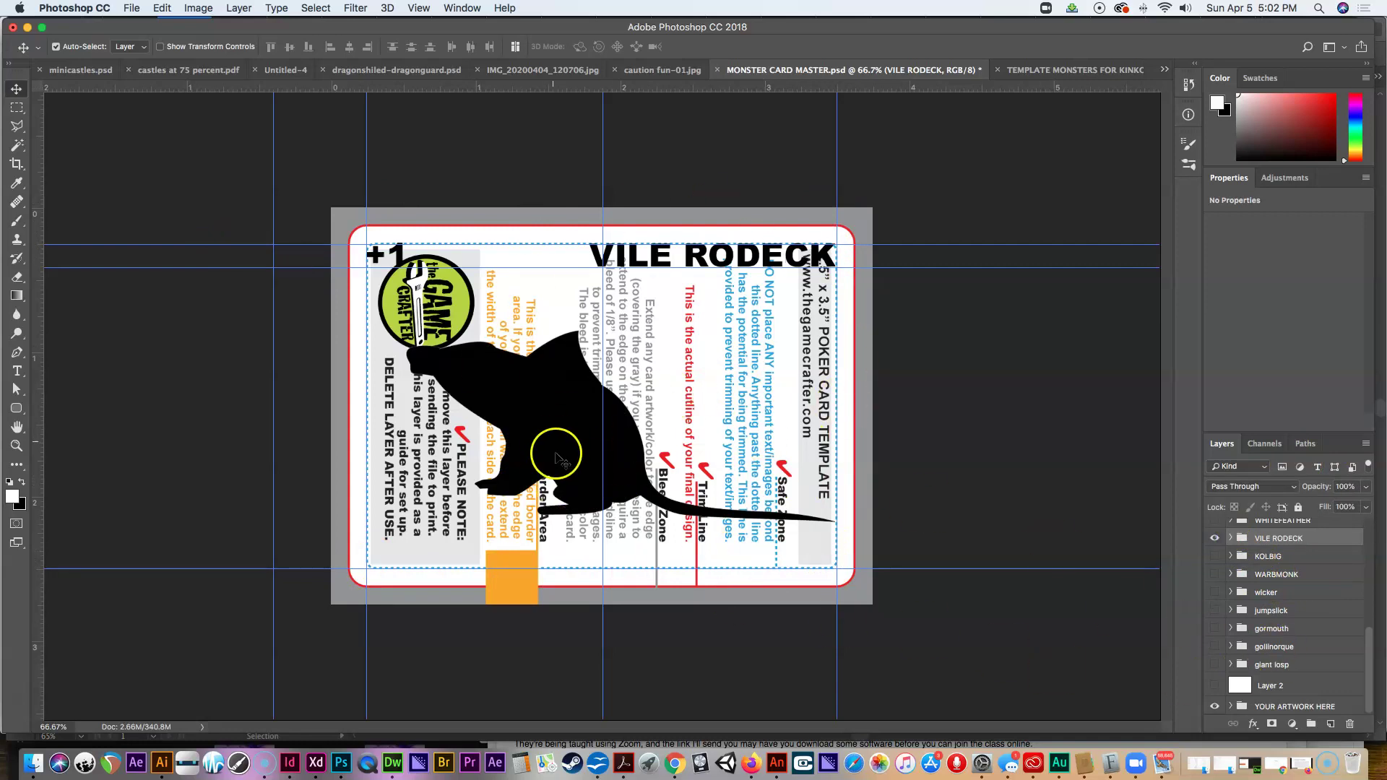
pyautogui.click(1215, 686)
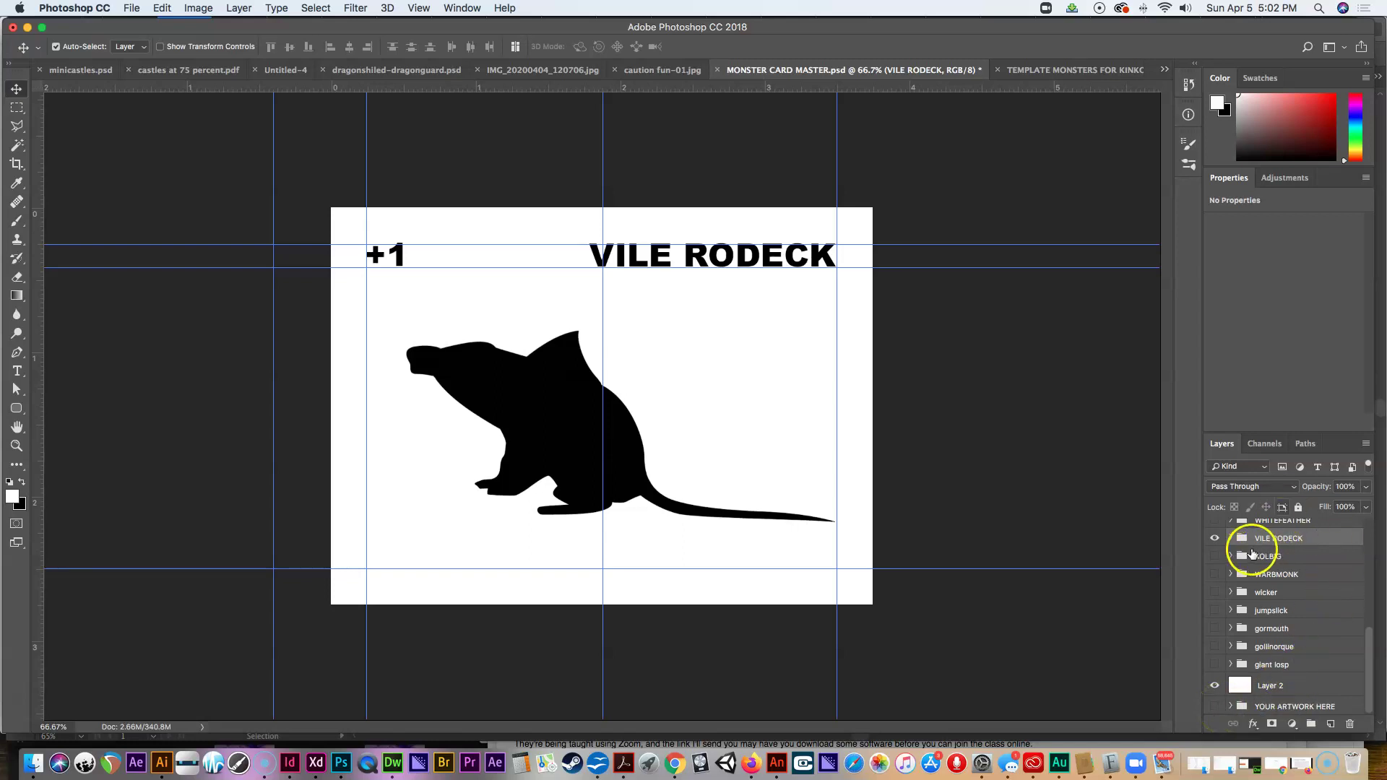
# Step: Hide the VILE RODECK group and preview the KOLBIG and WARBMONK cards, leaving only KOLBIG shown
pyautogui.click(1214, 539)
pyautogui.click(1214, 558)
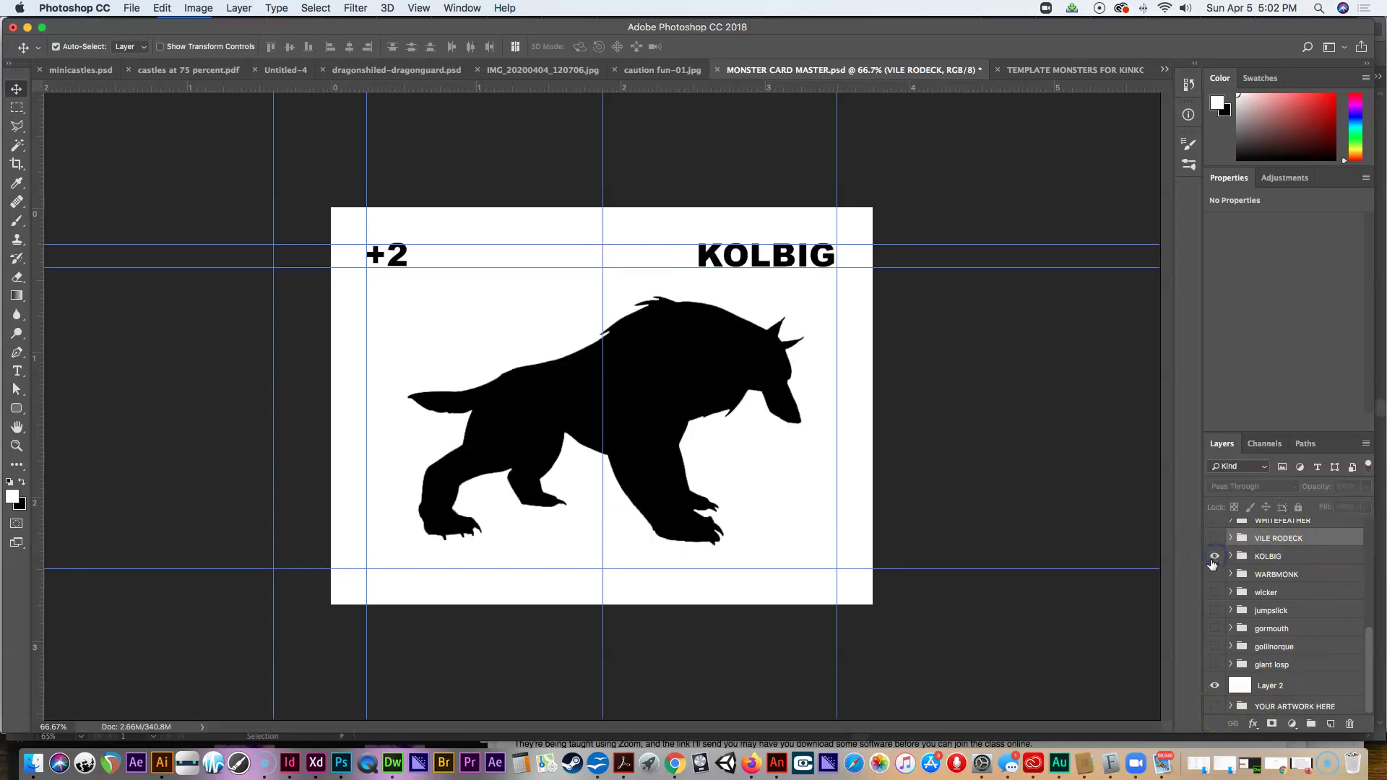
pyautogui.click(1214, 557)
pyautogui.click(1213, 575)
pyautogui.click(1212, 575)
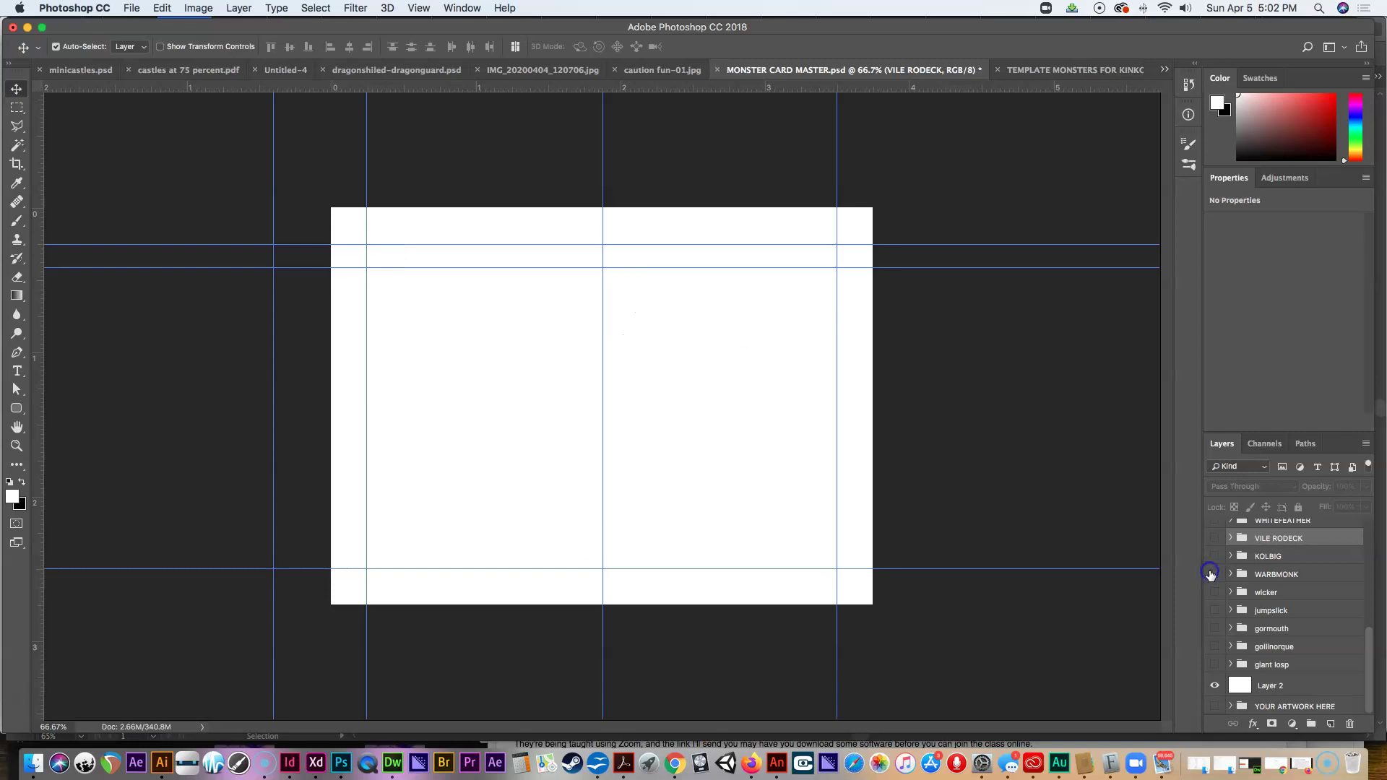
pyautogui.click(1214, 557)
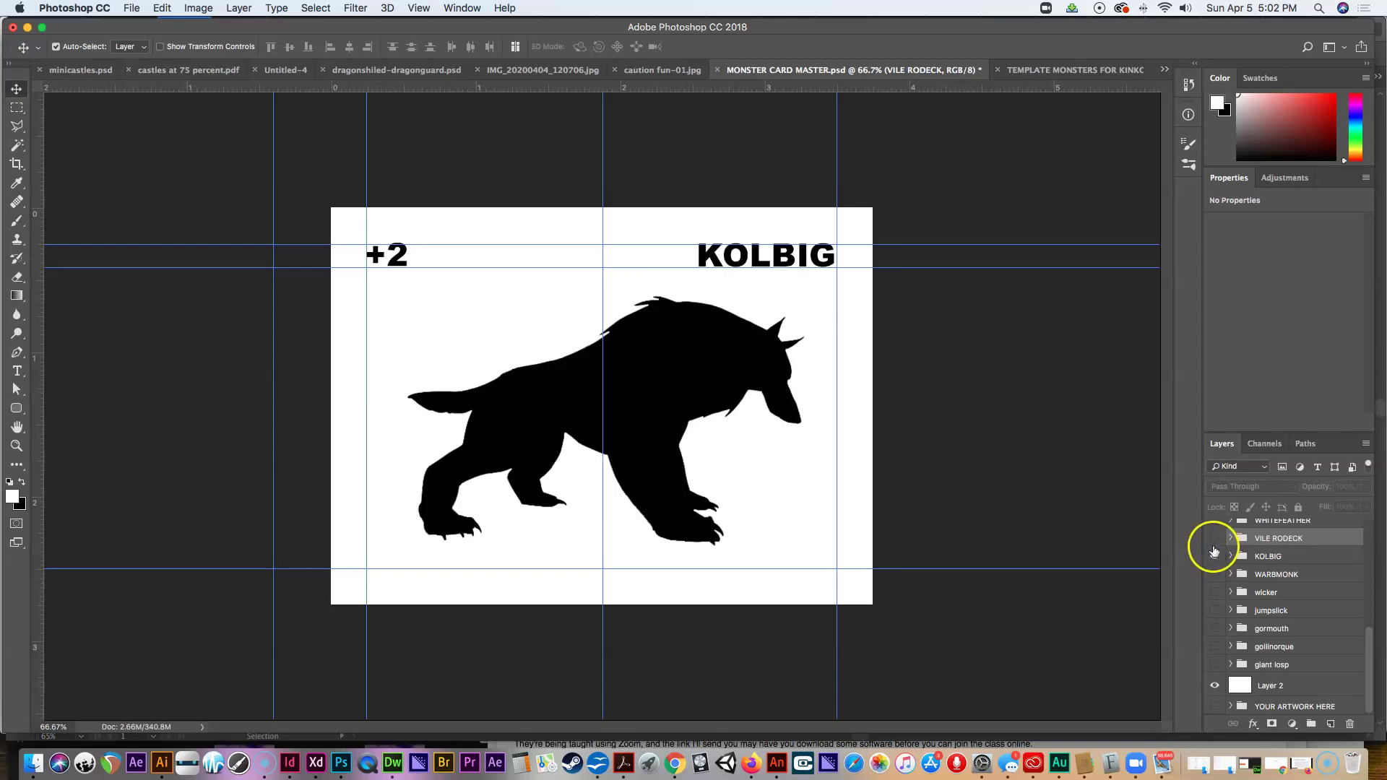
# Step: Set up saving the KOLBIG card as a JPEG copy in the monster cards folder, and cancel the save
pyautogui.click(110, 10)
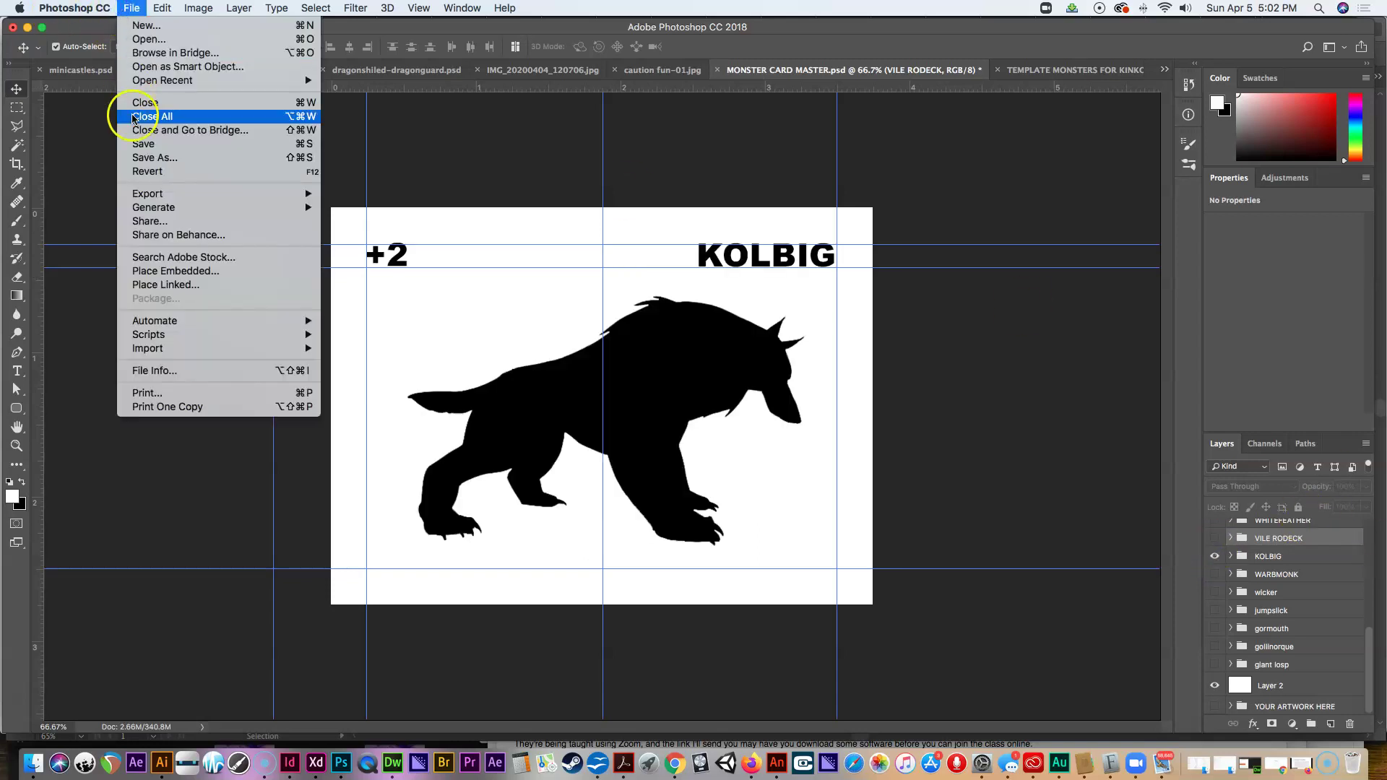
pyautogui.click(139, 165)
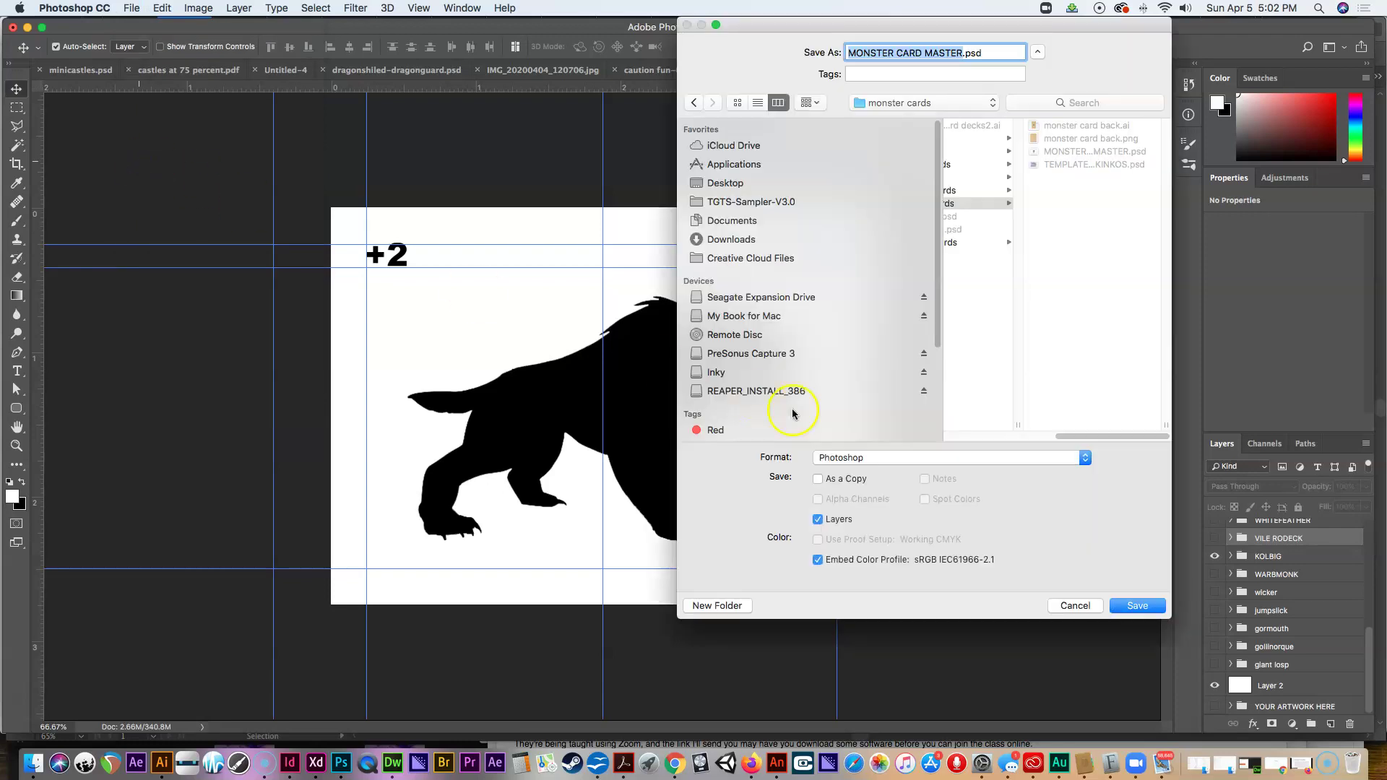
pyautogui.click(897, 469)
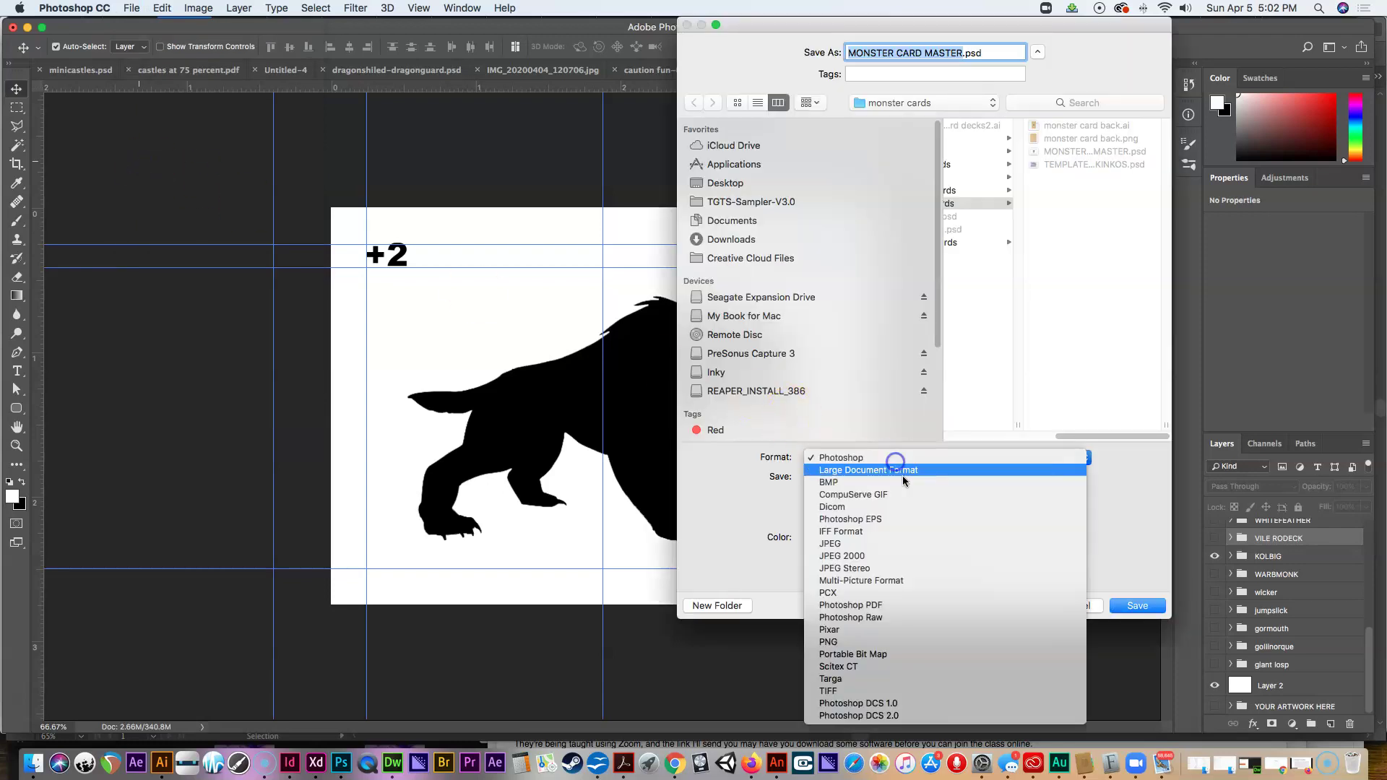
pyautogui.click(898, 542)
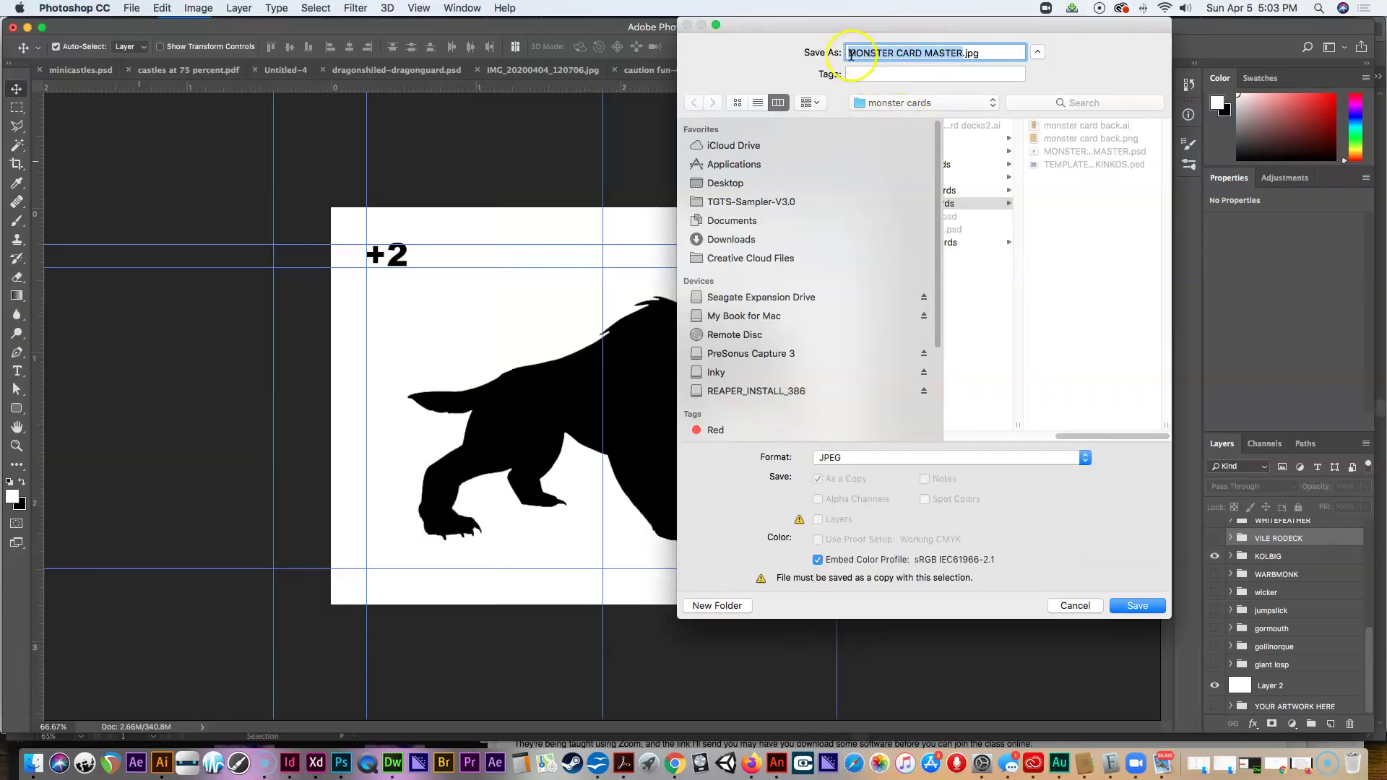
pyautogui.moveTo(867, 36); pyautogui.dragTo(851, 296)
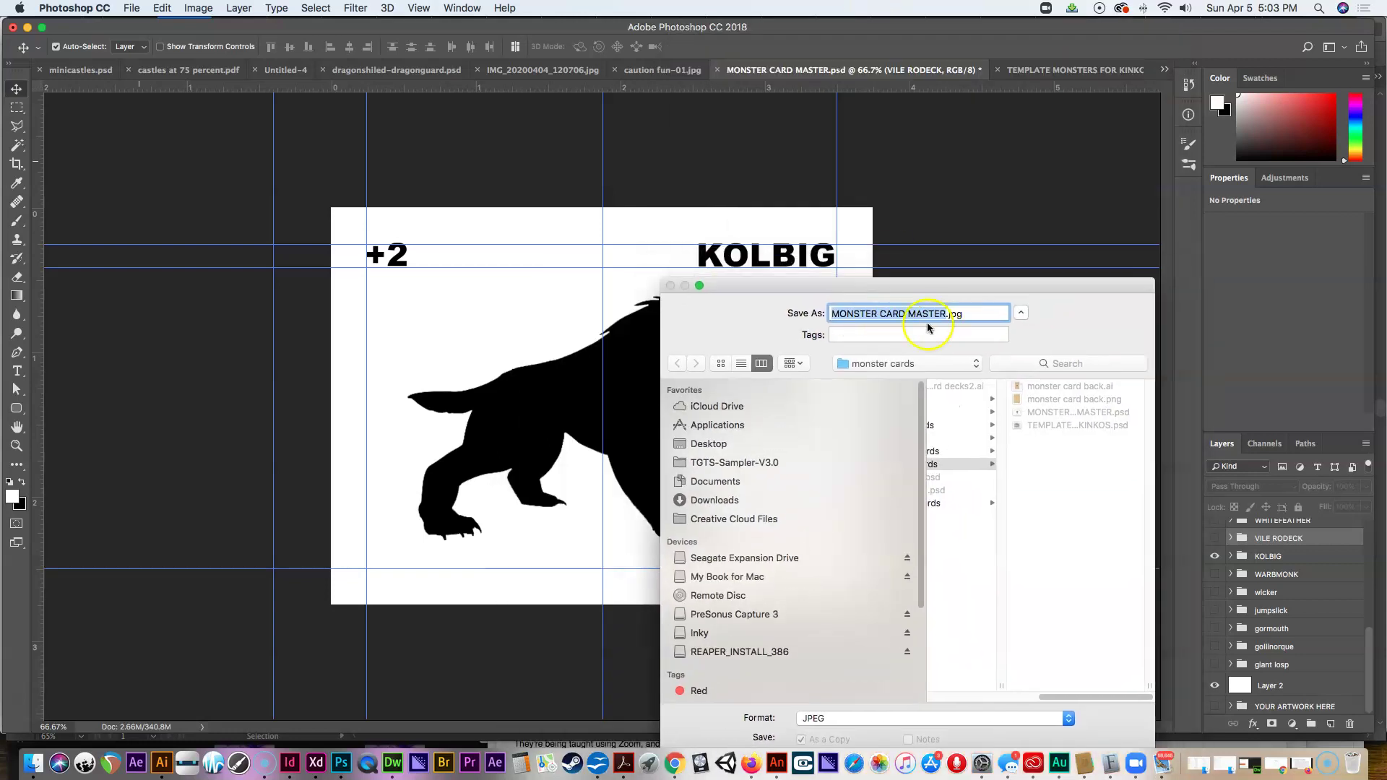
pyautogui.moveTo(960, 285); pyautogui.dragTo(1009, 90)
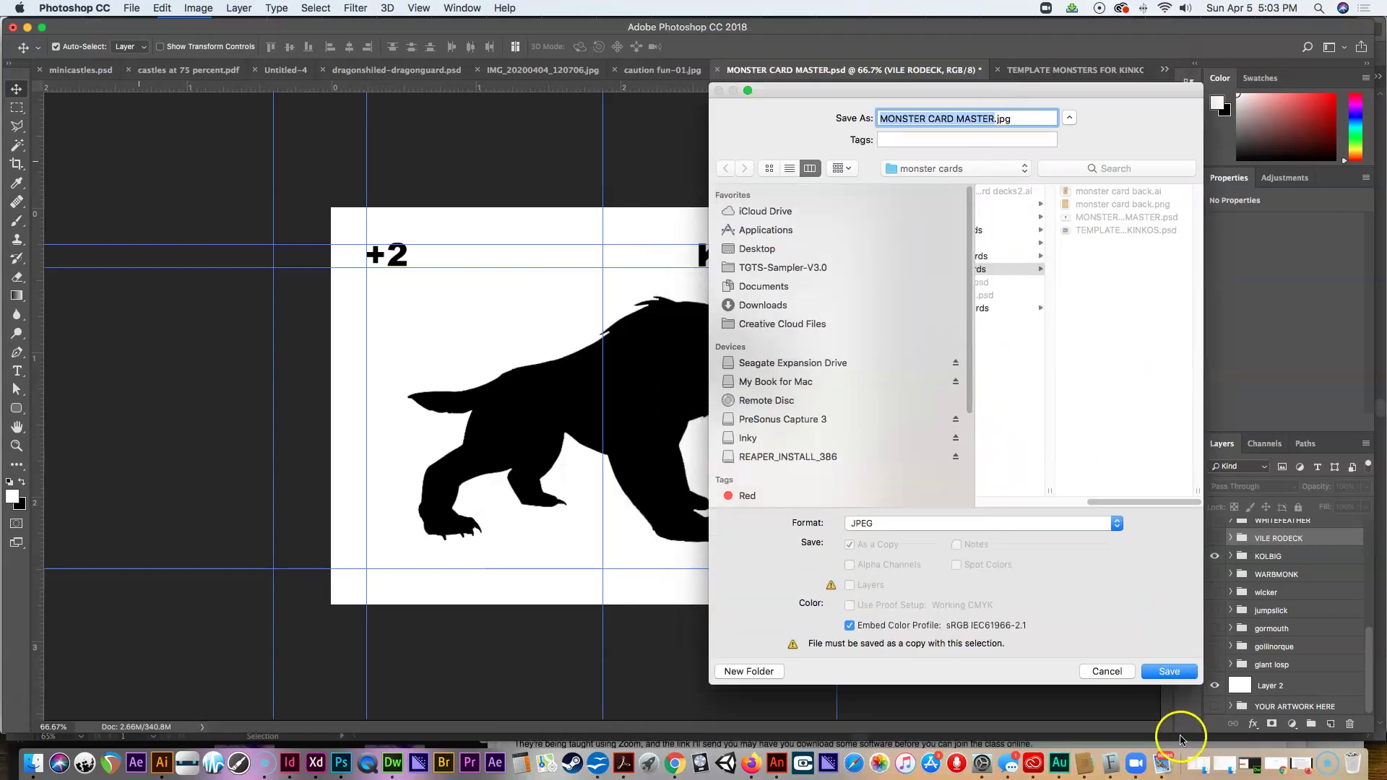
pyautogui.click(1107, 672)
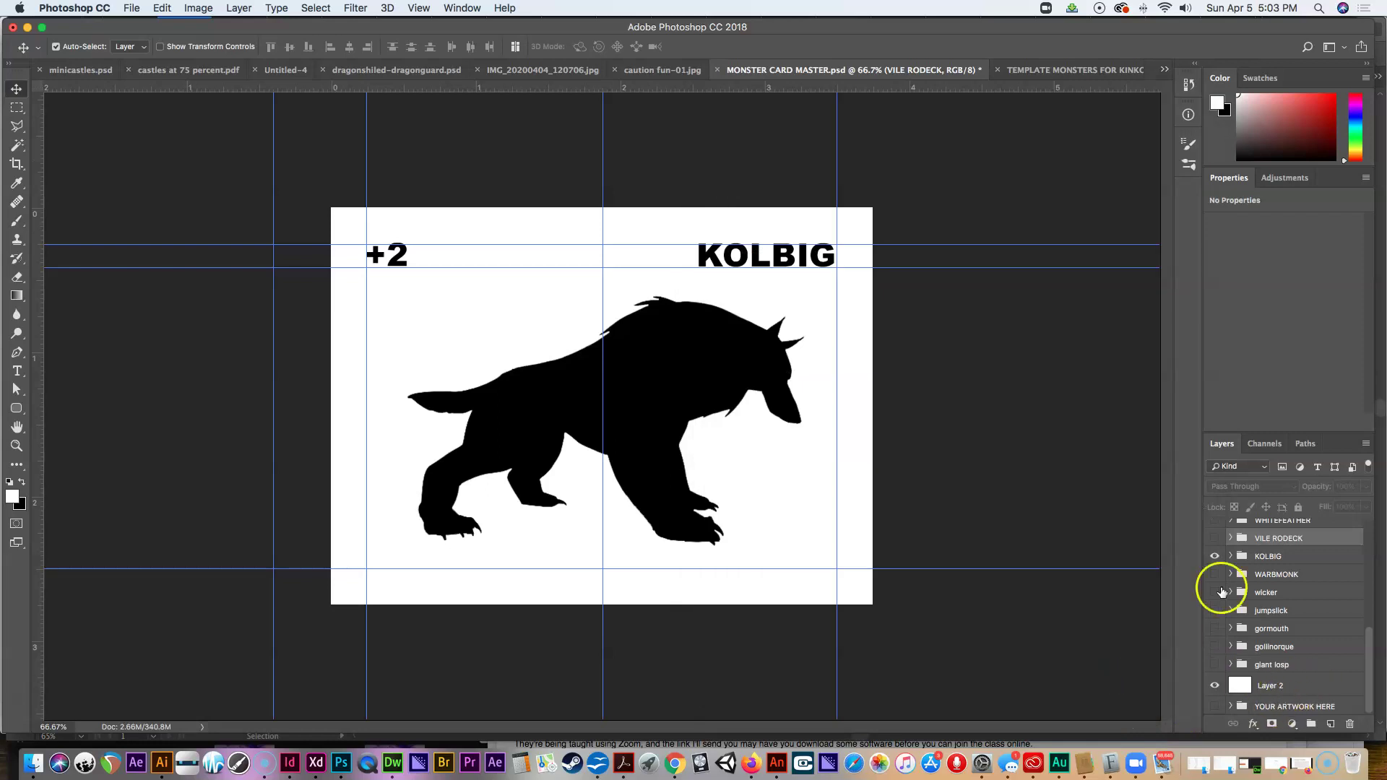
# Step: Hide the KOLBIG group and show the WARBMONK card in its place
pyautogui.click(1215, 557)
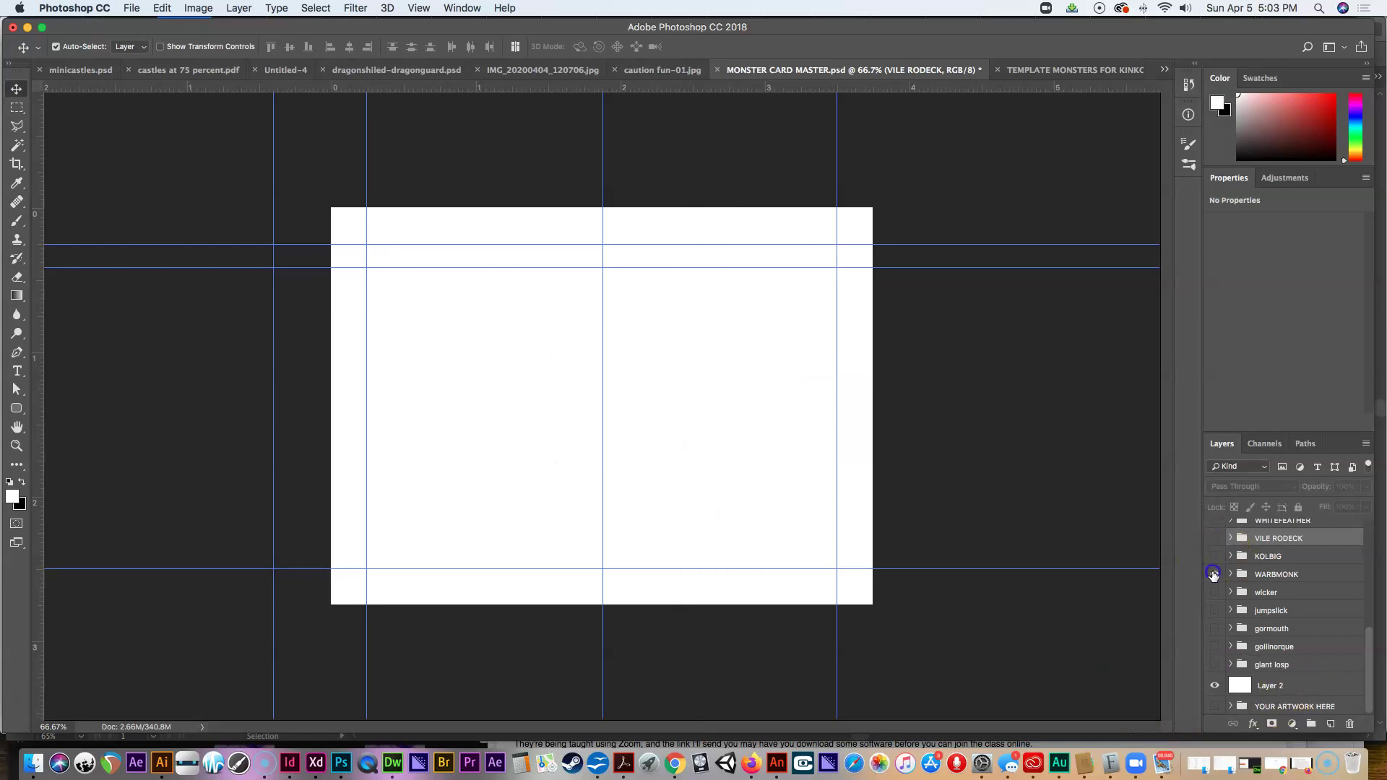
pyautogui.click(1215, 574)
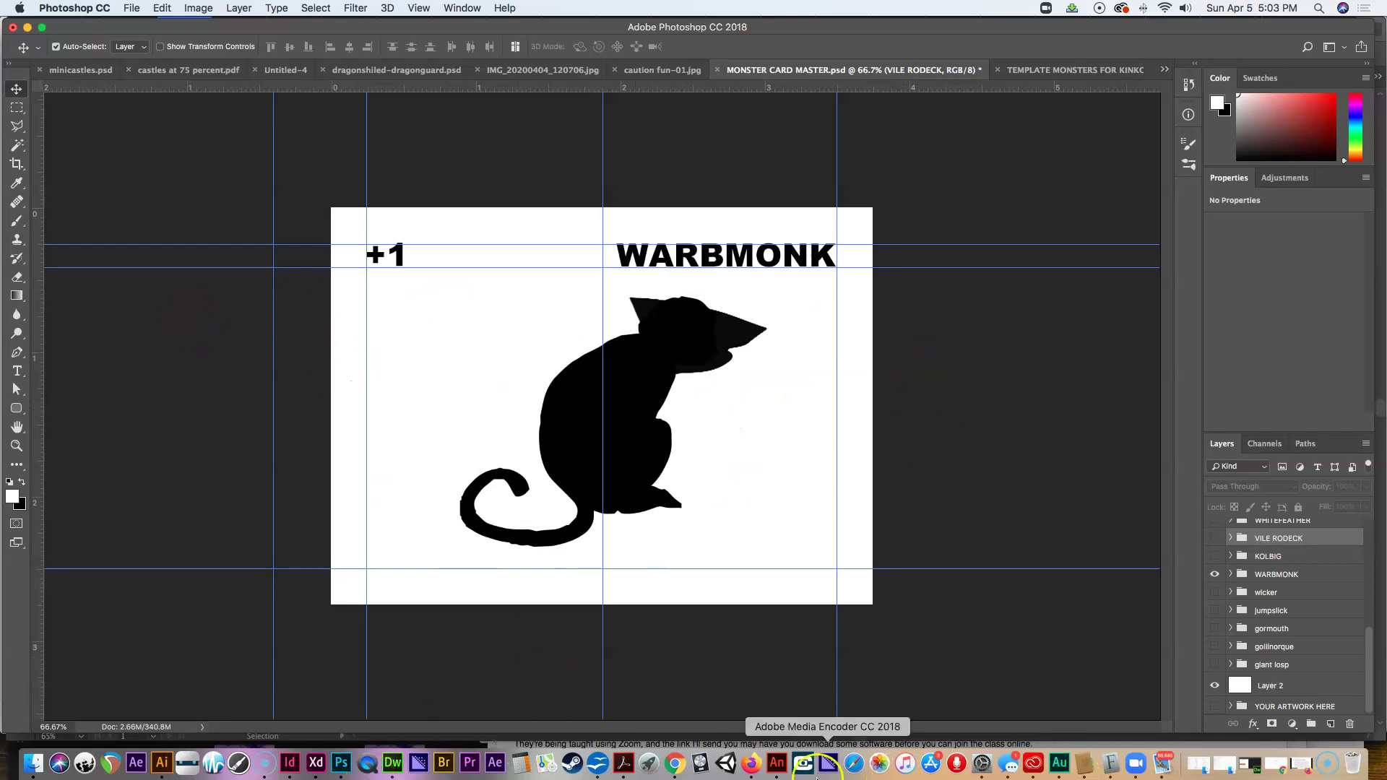
# Step: Switch to Firefox and return to the Alchemy game's components page
pyautogui.click(752, 770)
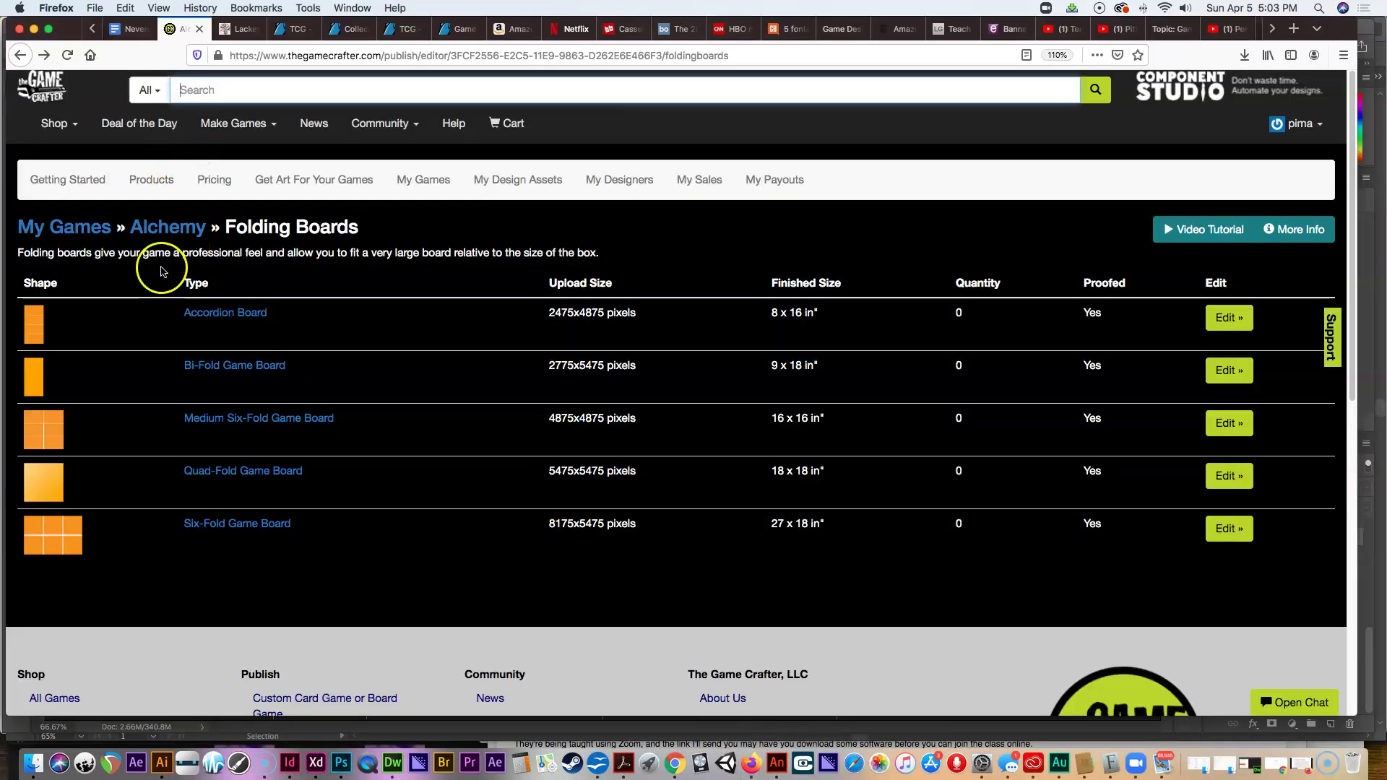
pyautogui.click(160, 236)
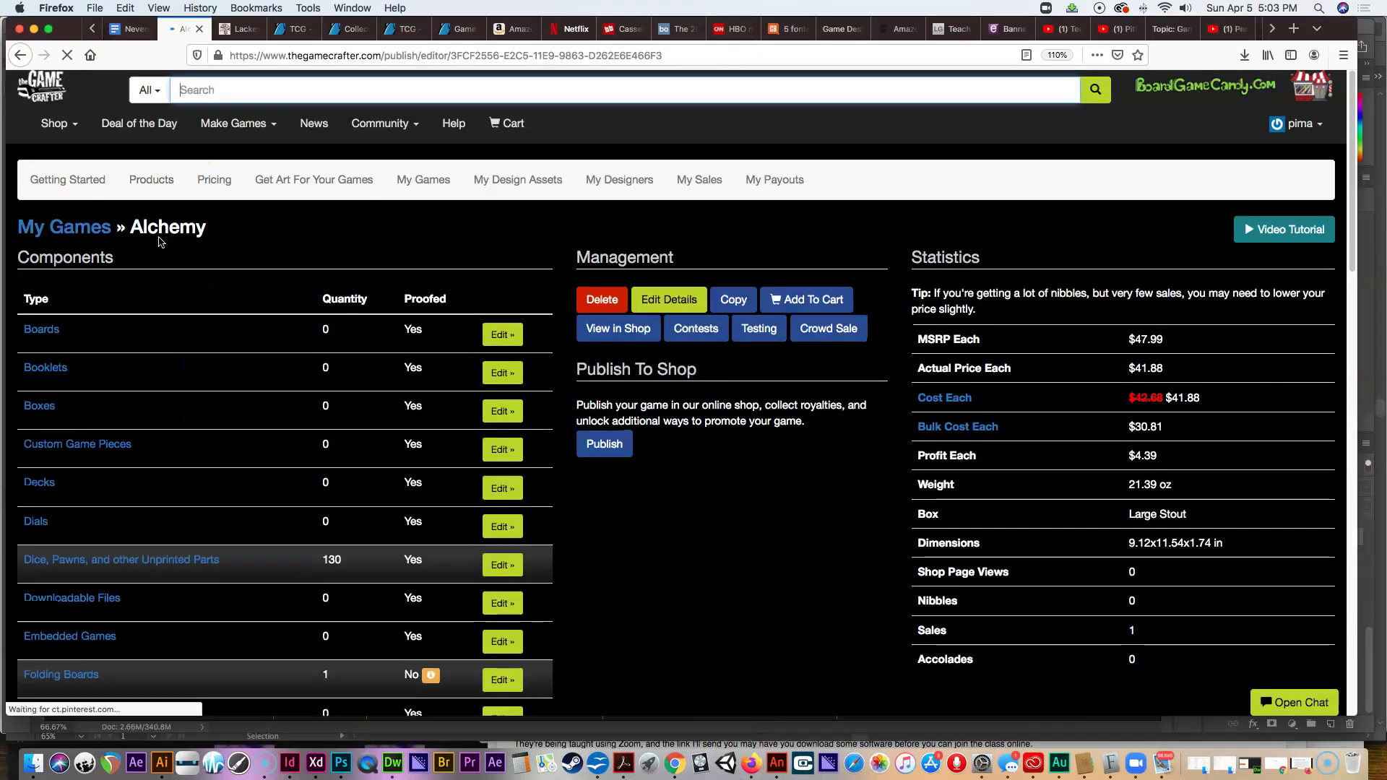
# Step: Create a placeholder Poker Deck among the Alchemy game's decks and name it Monster cards
pyautogui.click(52, 490)
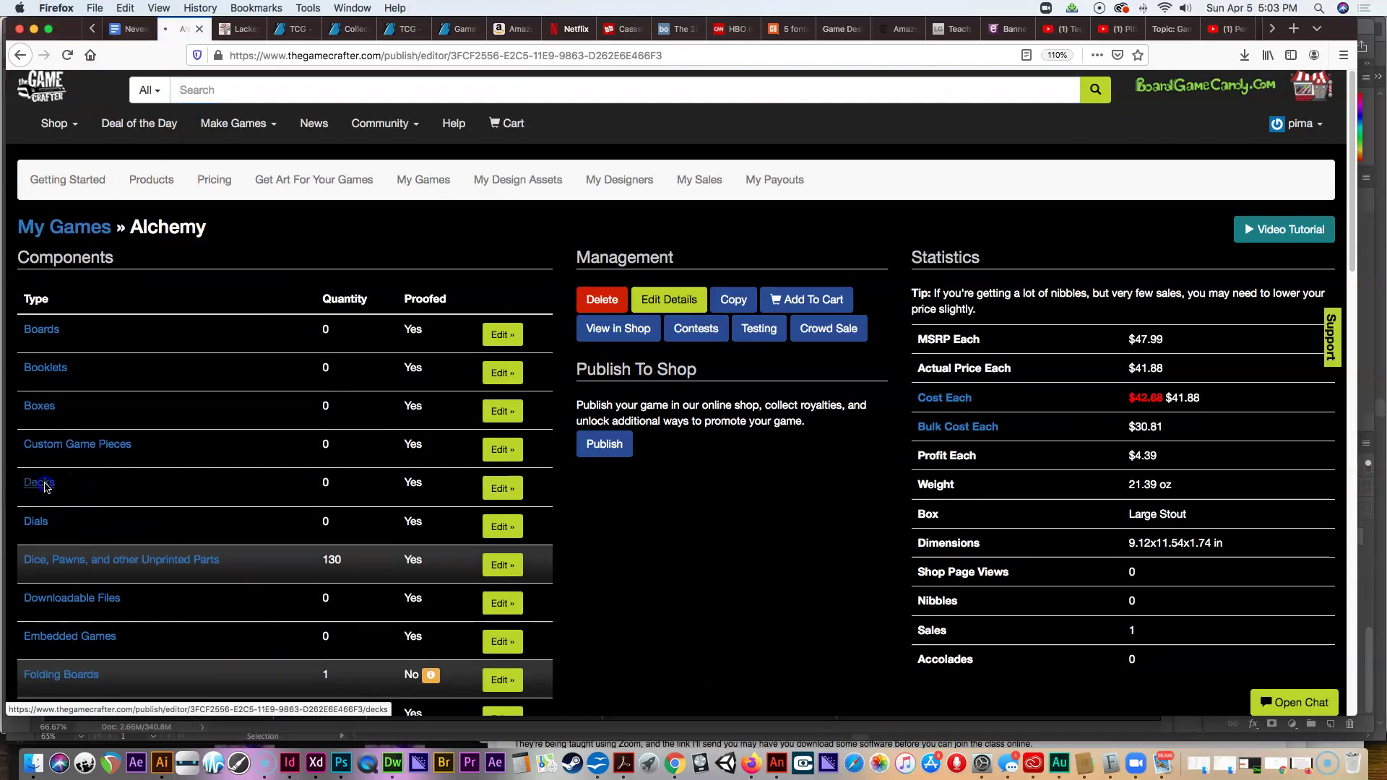
pyautogui.scroll(-5, 239, 511)
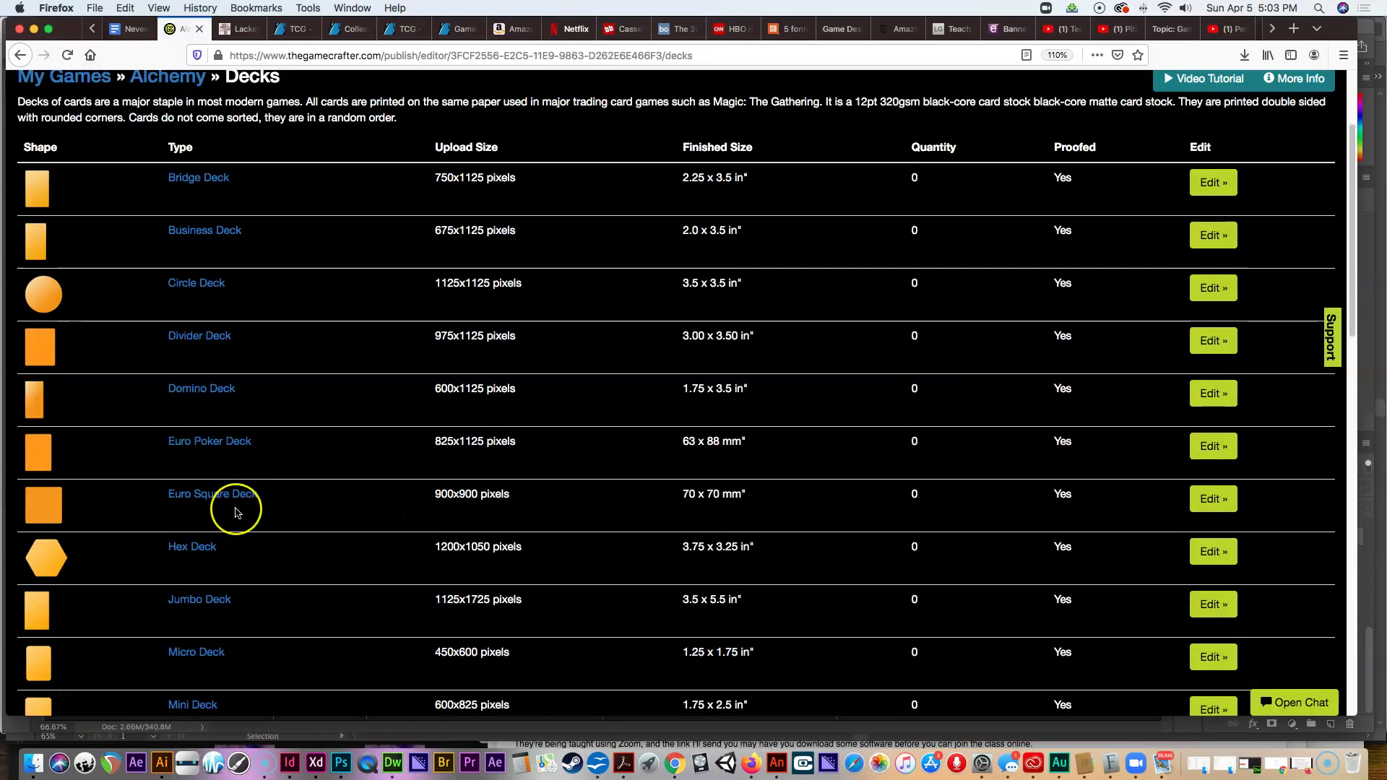
pyautogui.click(215, 541)
pyautogui.click(639, 323)
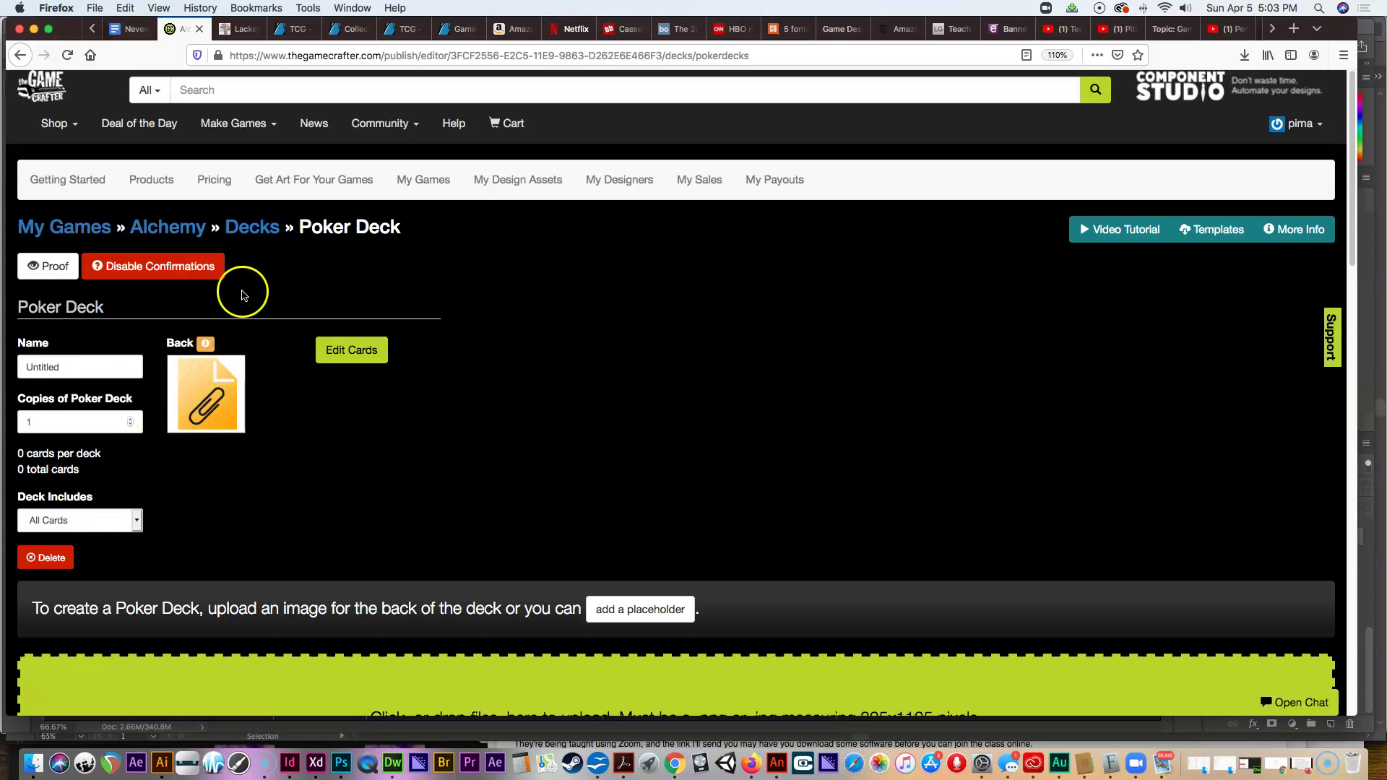
pyautogui.click(65, 368)
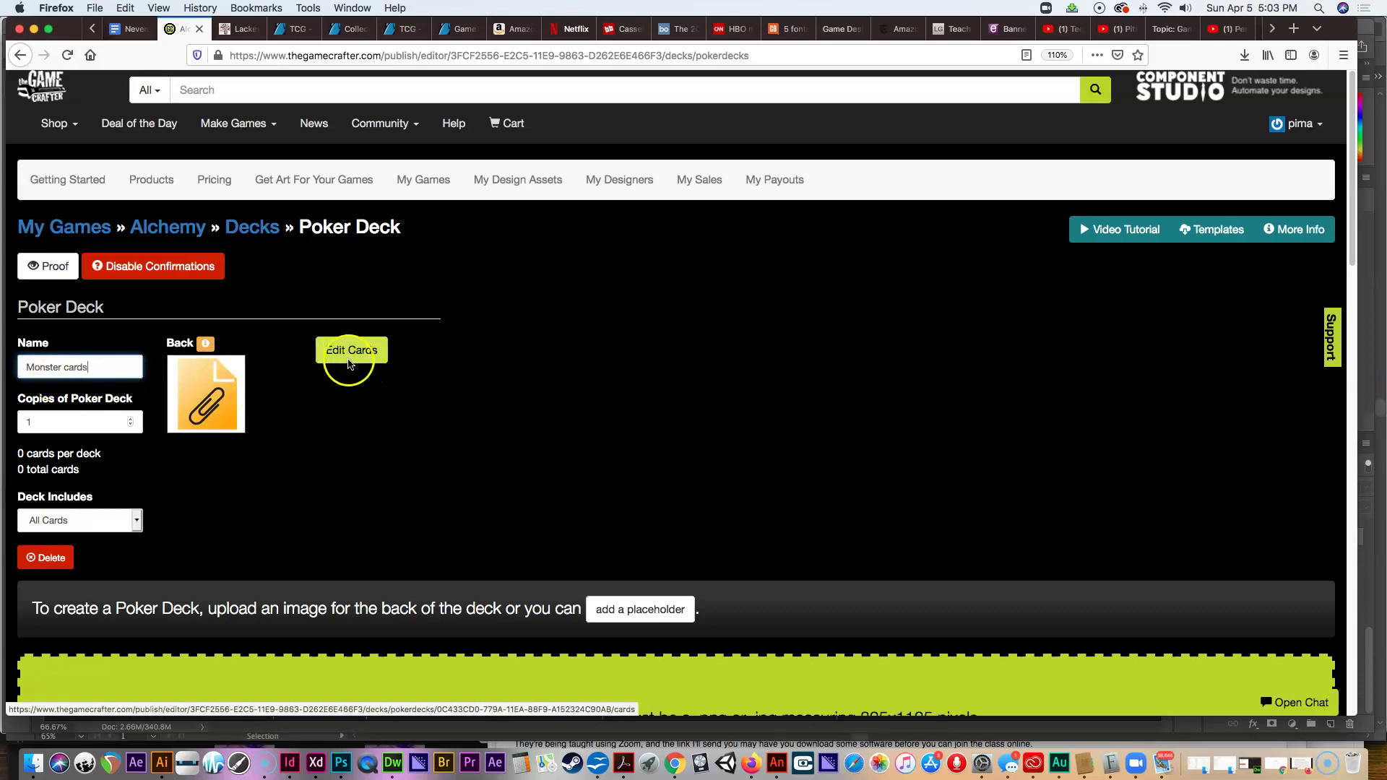
# Step: Add a second placeholder Poker Deck and delete it
pyautogui.click(645, 610)
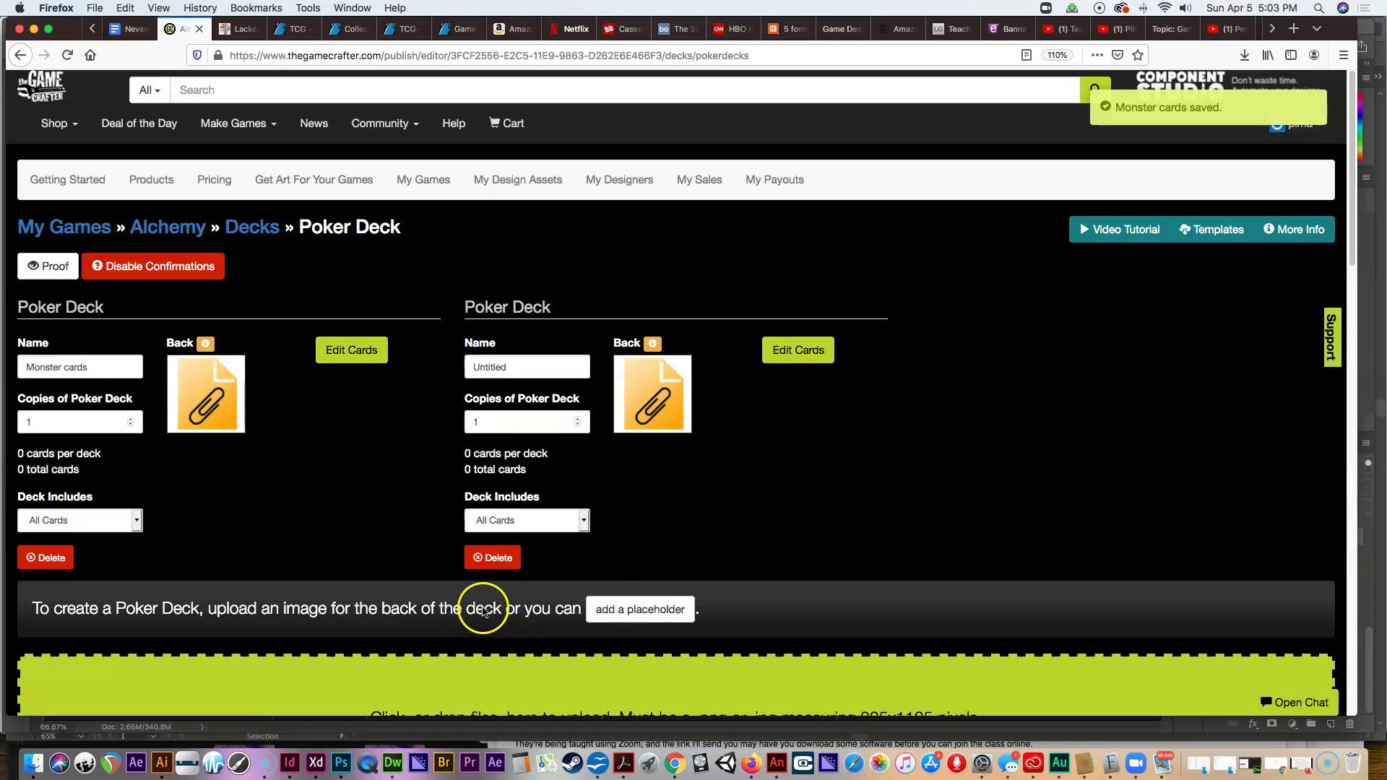
pyautogui.click(477, 568)
pyautogui.click(737, 336)
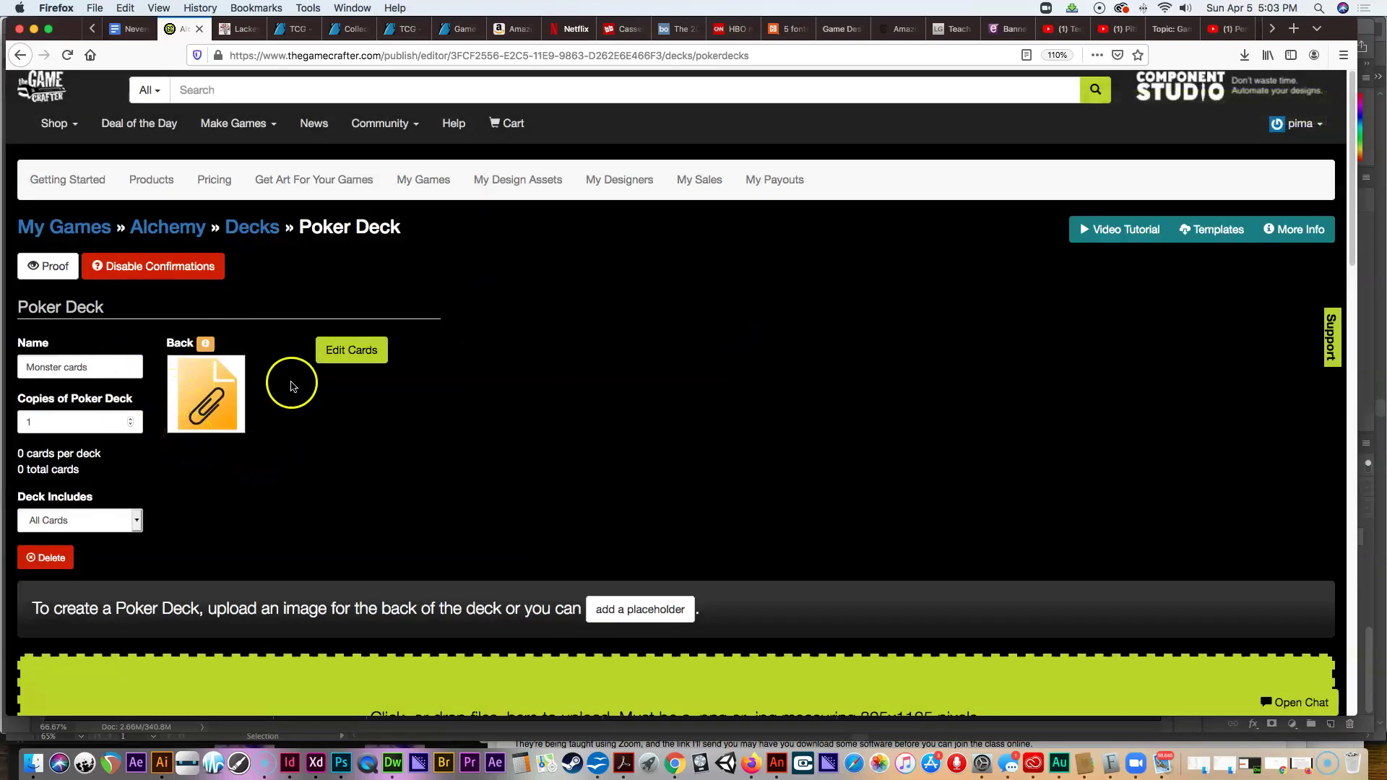
# Step: Add a placeholder card to the Monster cards deck, and open and cancel the file chooser for its face image
pyautogui.click(361, 354)
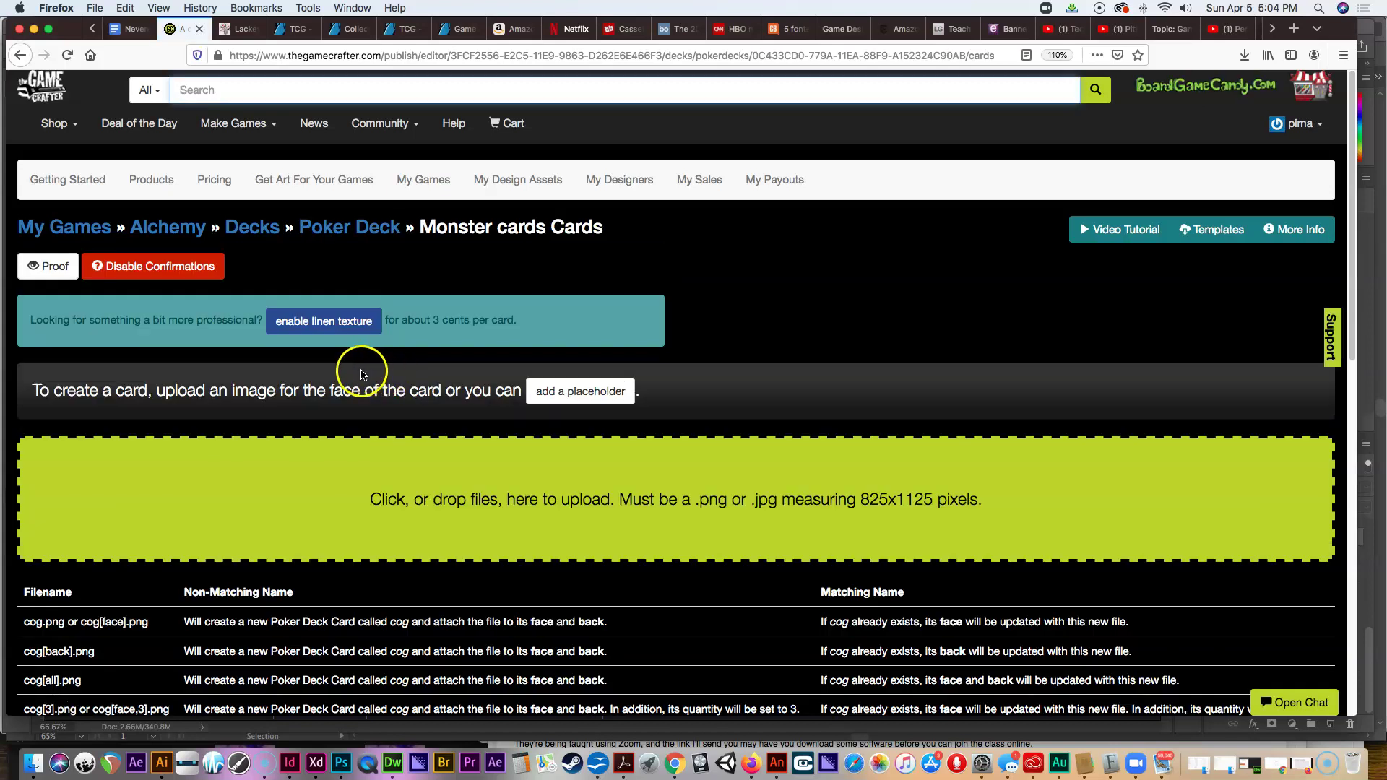
pyautogui.click(578, 391)
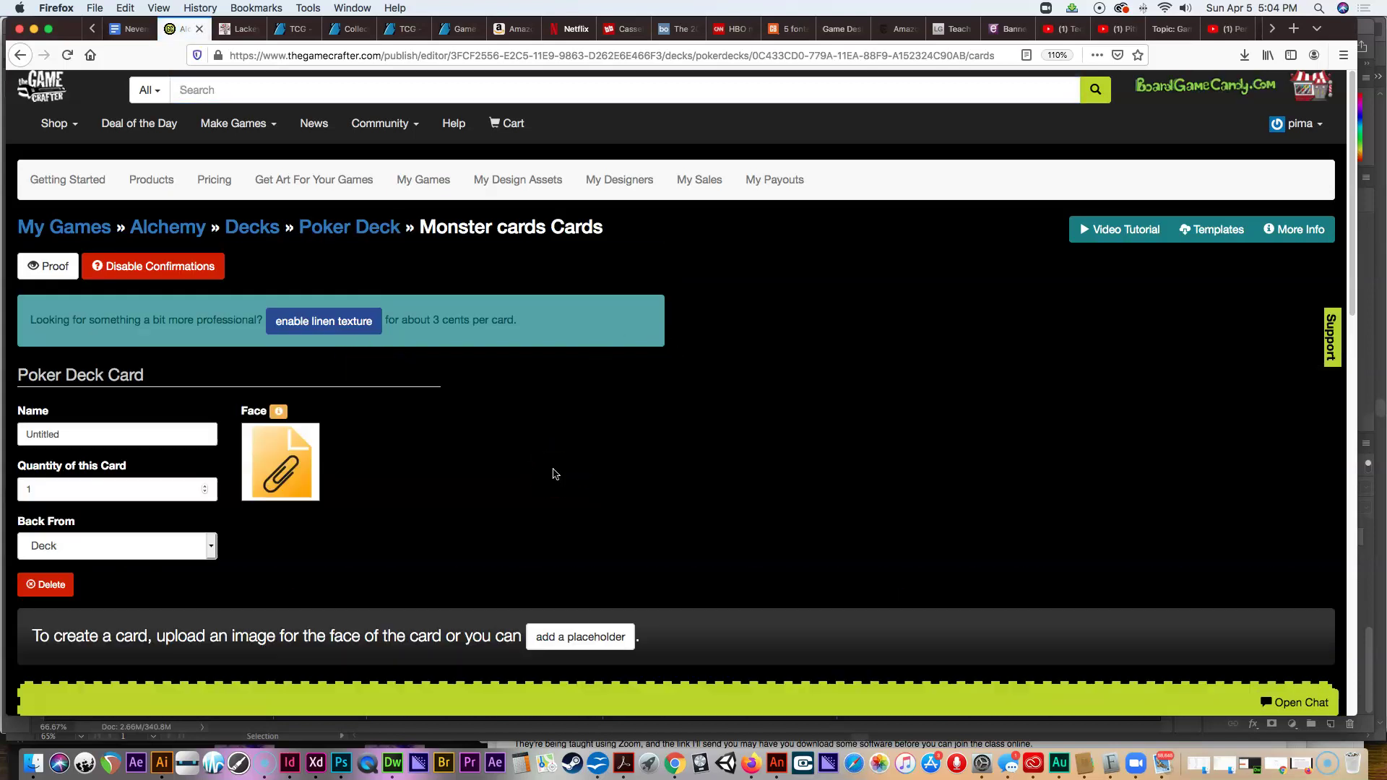
pyautogui.click(282, 462)
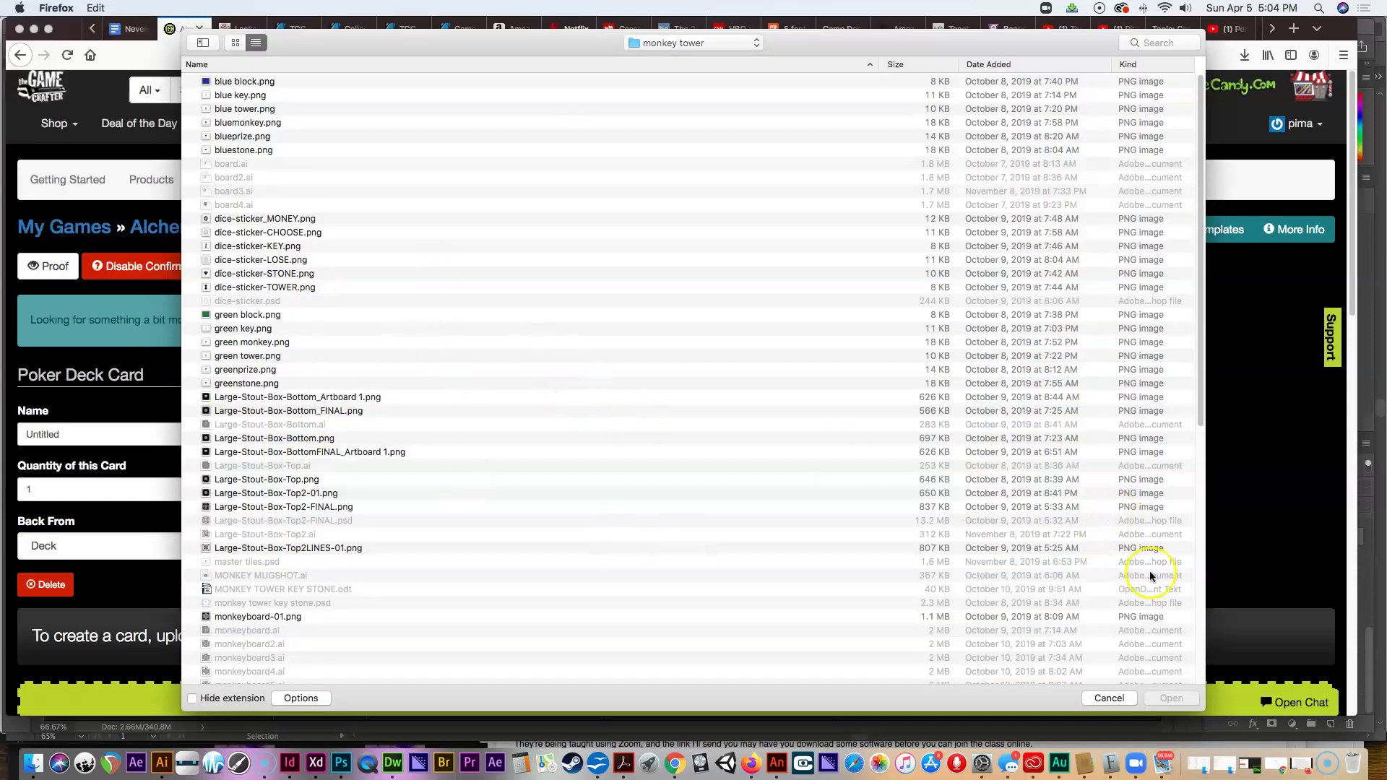
pyautogui.click(1109, 698)
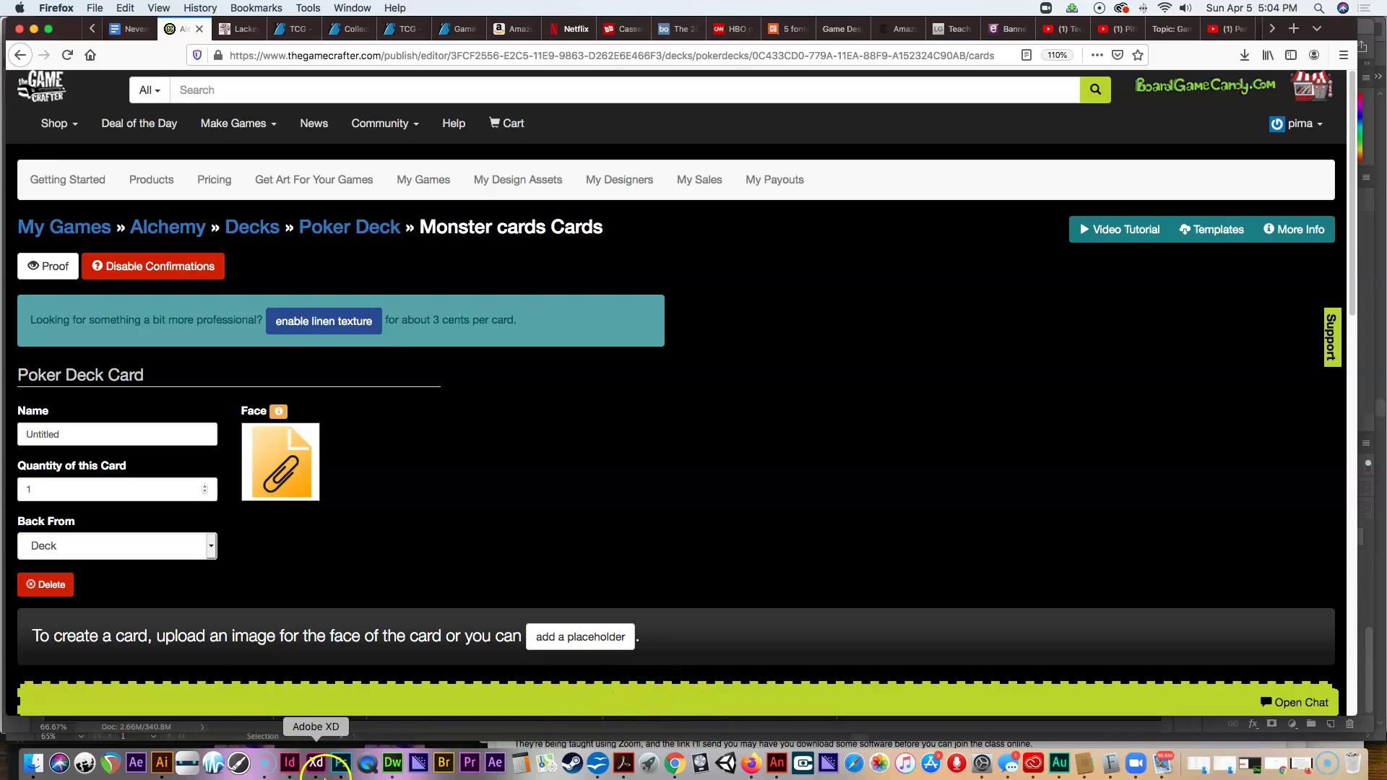
# Step: Switch to Photoshop and rotate the monster card canvas 90° counter clockwise
pyautogui.click(341, 765)
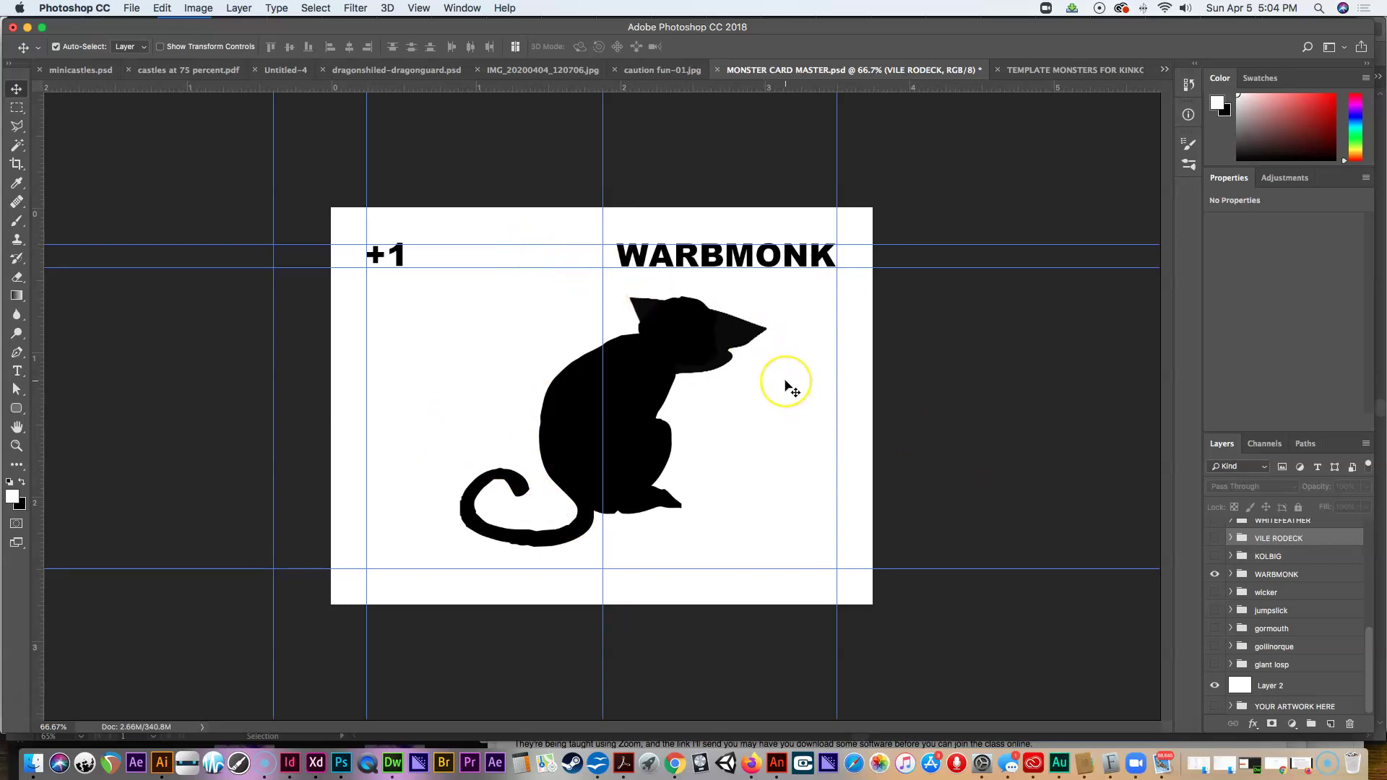
pyautogui.click(205, 7)
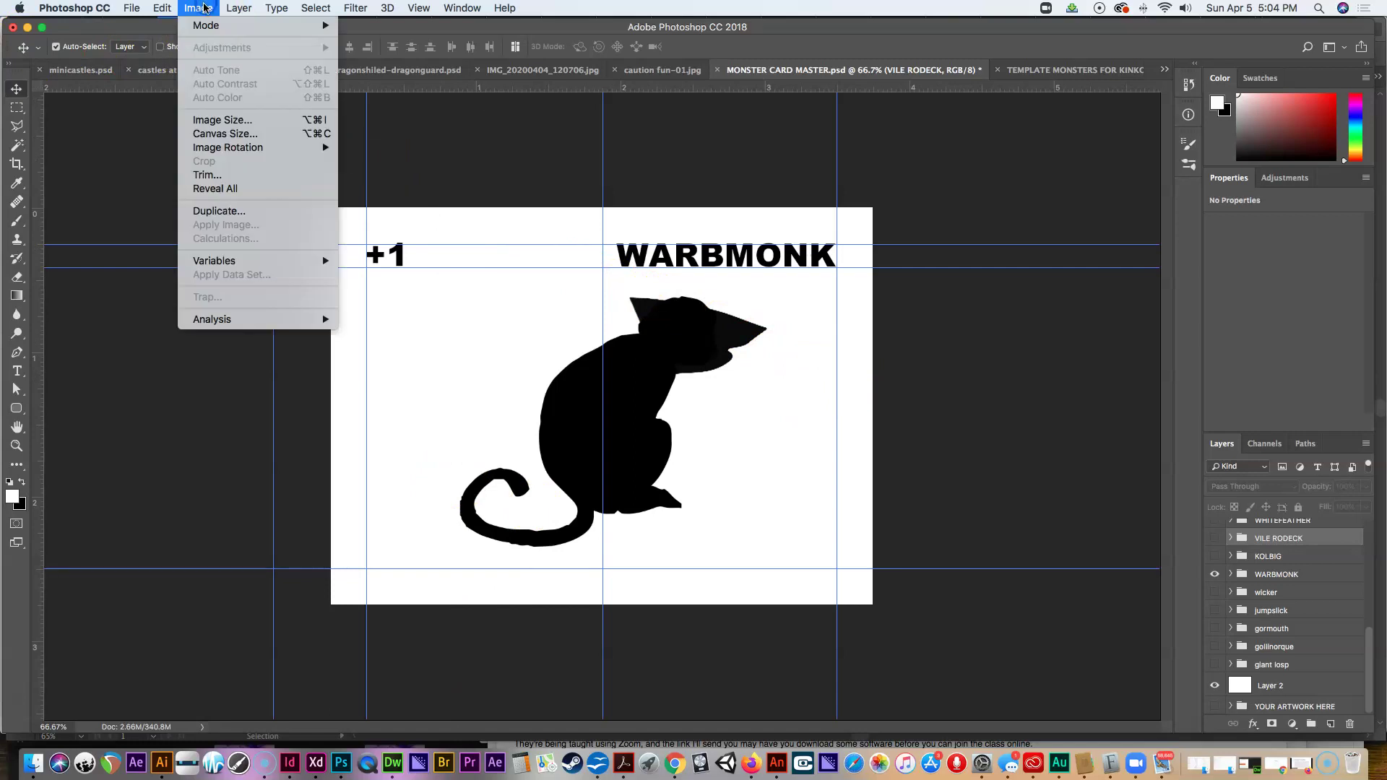
pyautogui.moveTo(217, 148)
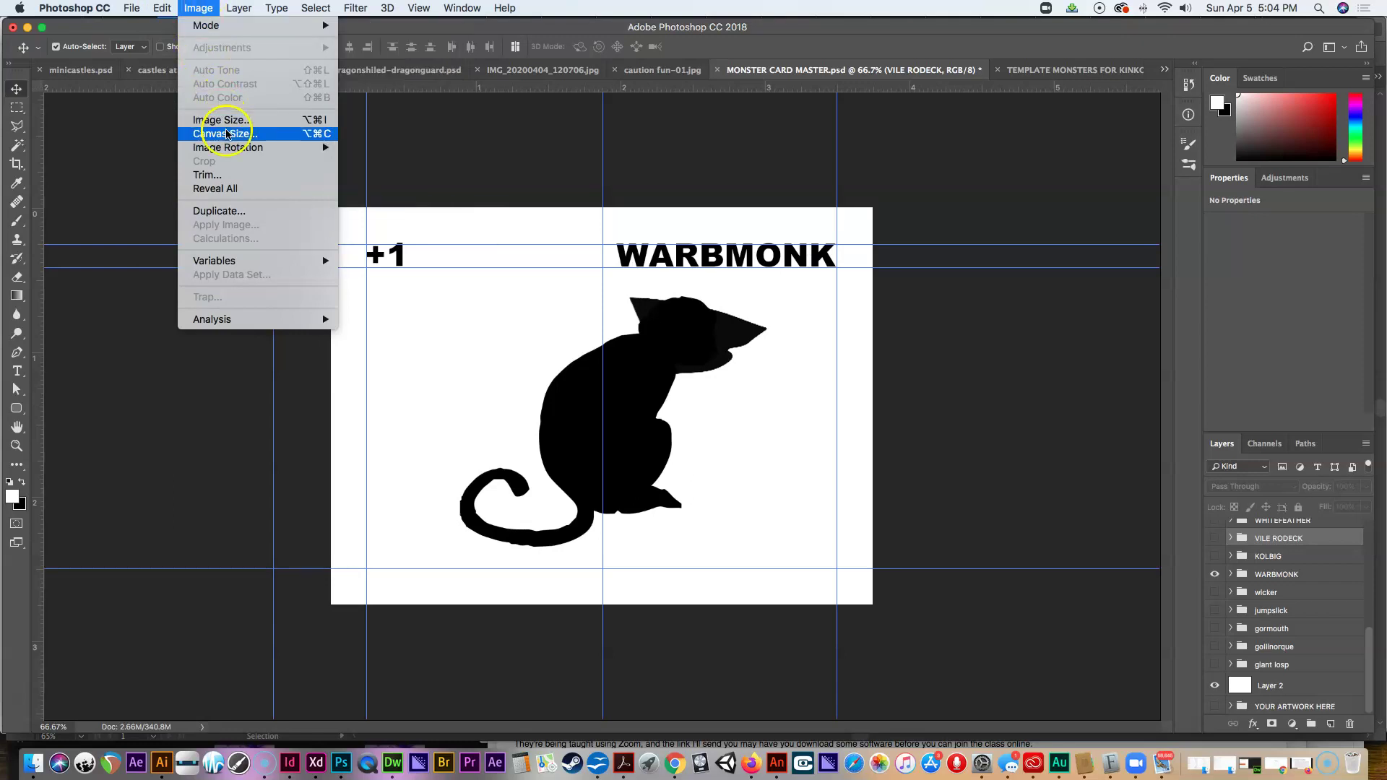
pyautogui.moveTo(285, 147)
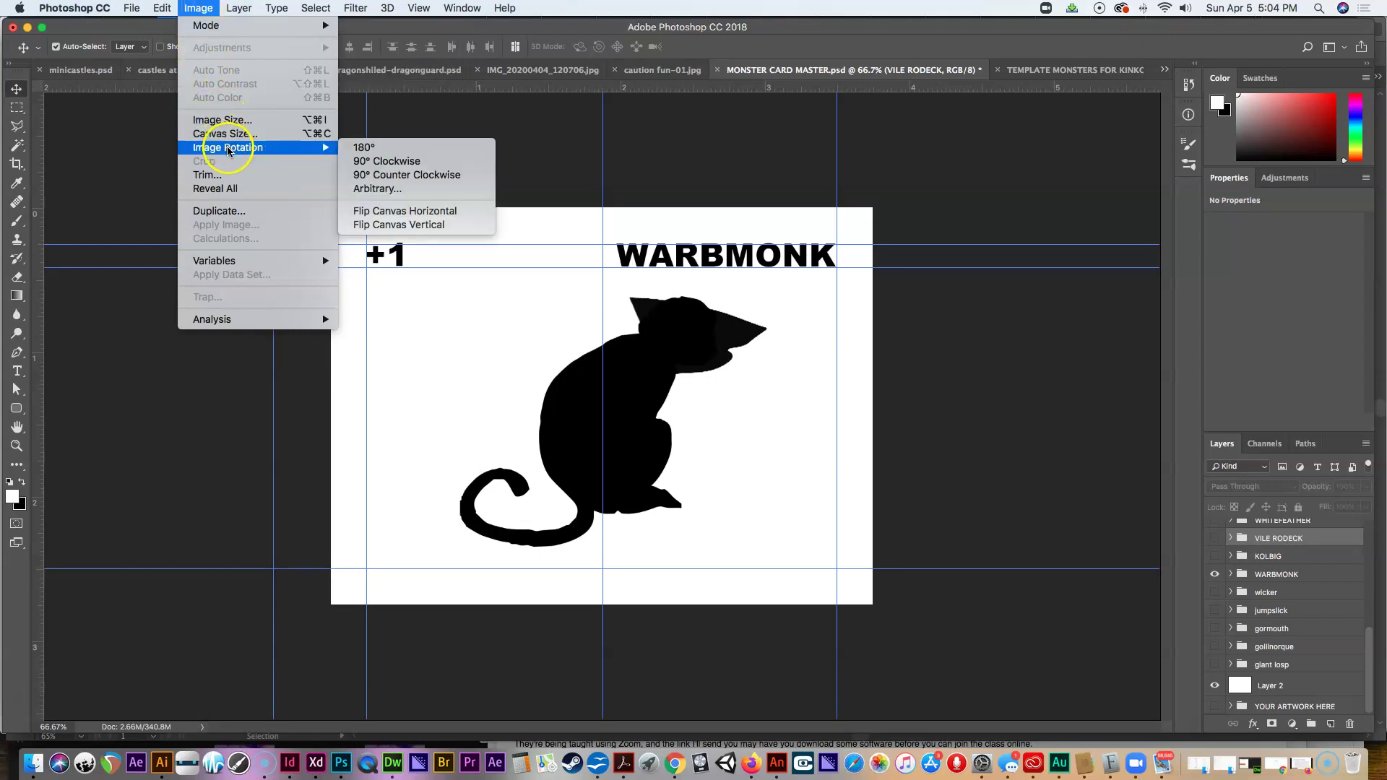
pyautogui.click(372, 175)
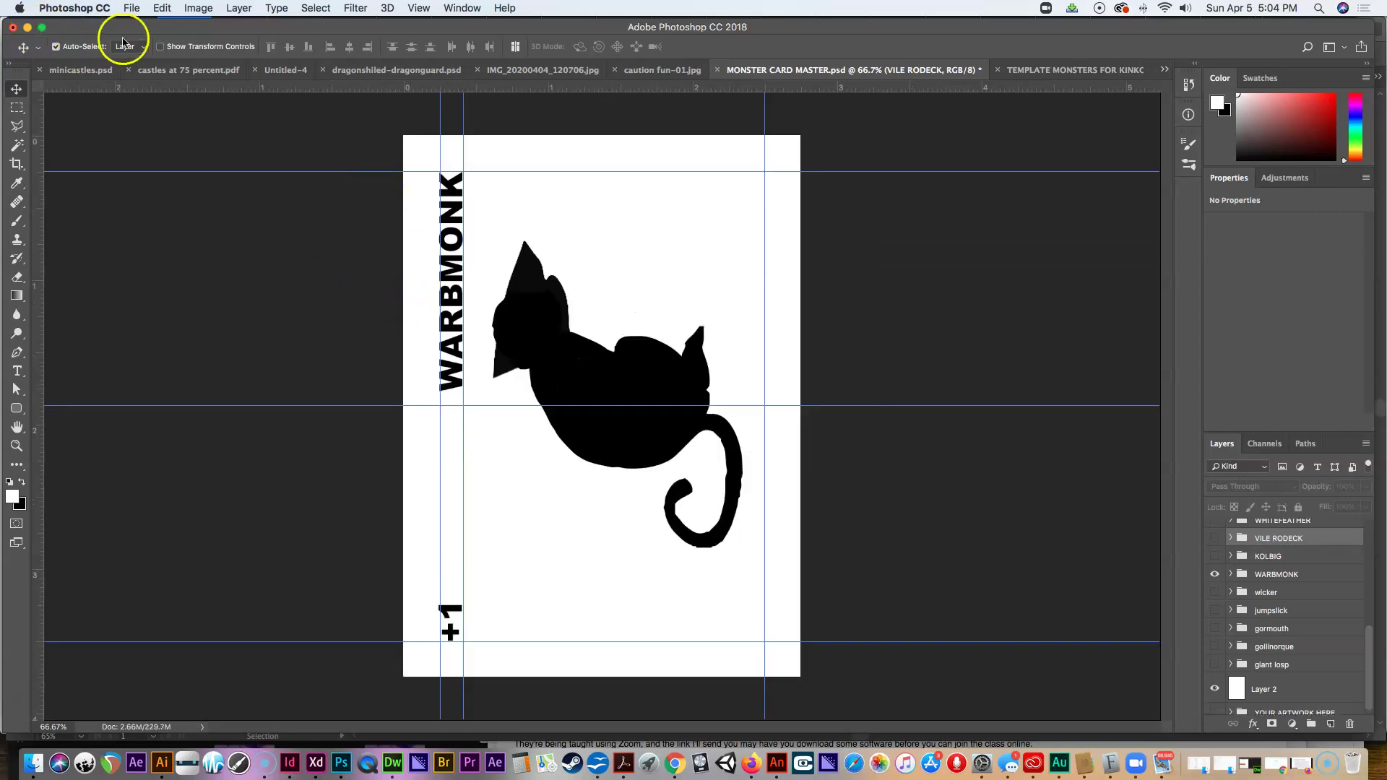
# Step: Save the WARBMONK card to the Desktop as a JPEG named aa-warbmonk at maximum quality
pyautogui.click(131, 9)
pyautogui.click(173, 160)
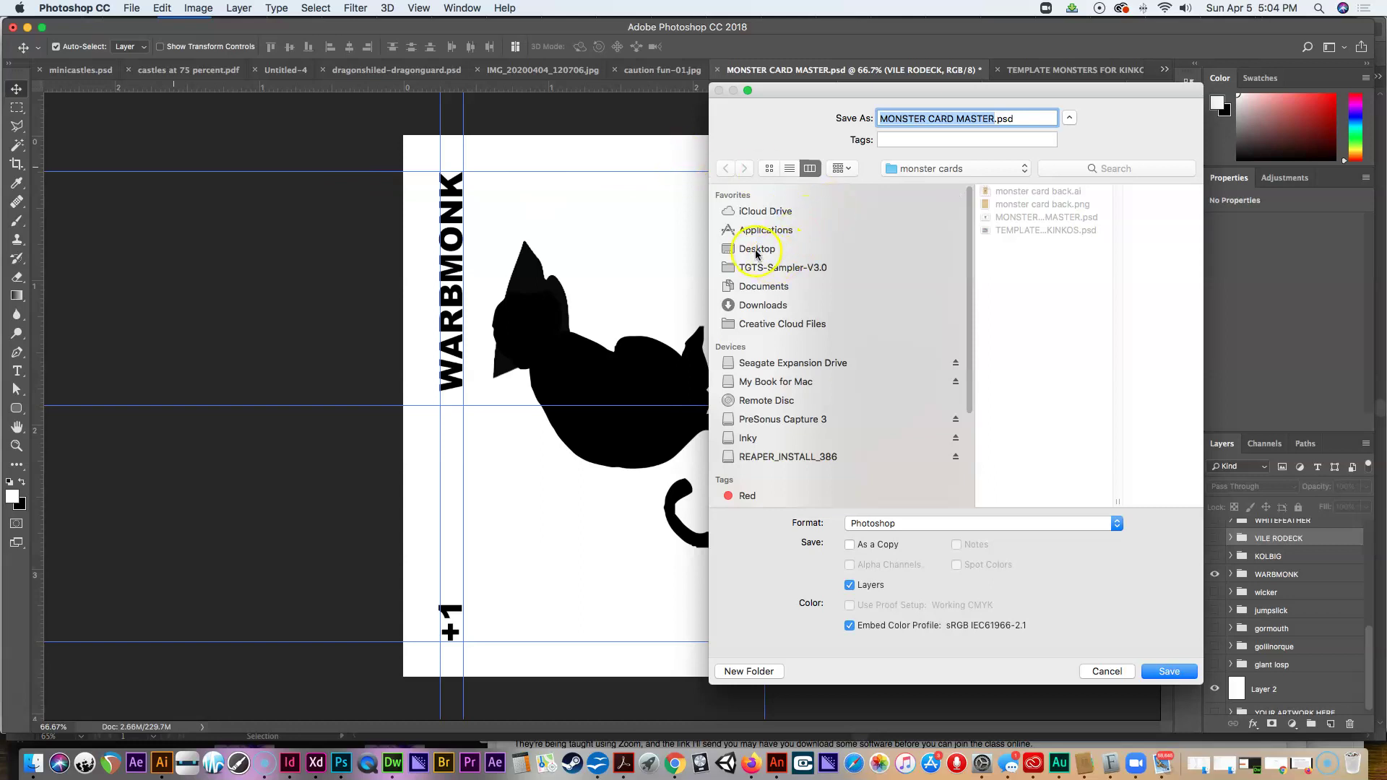
pyautogui.click(756, 250)
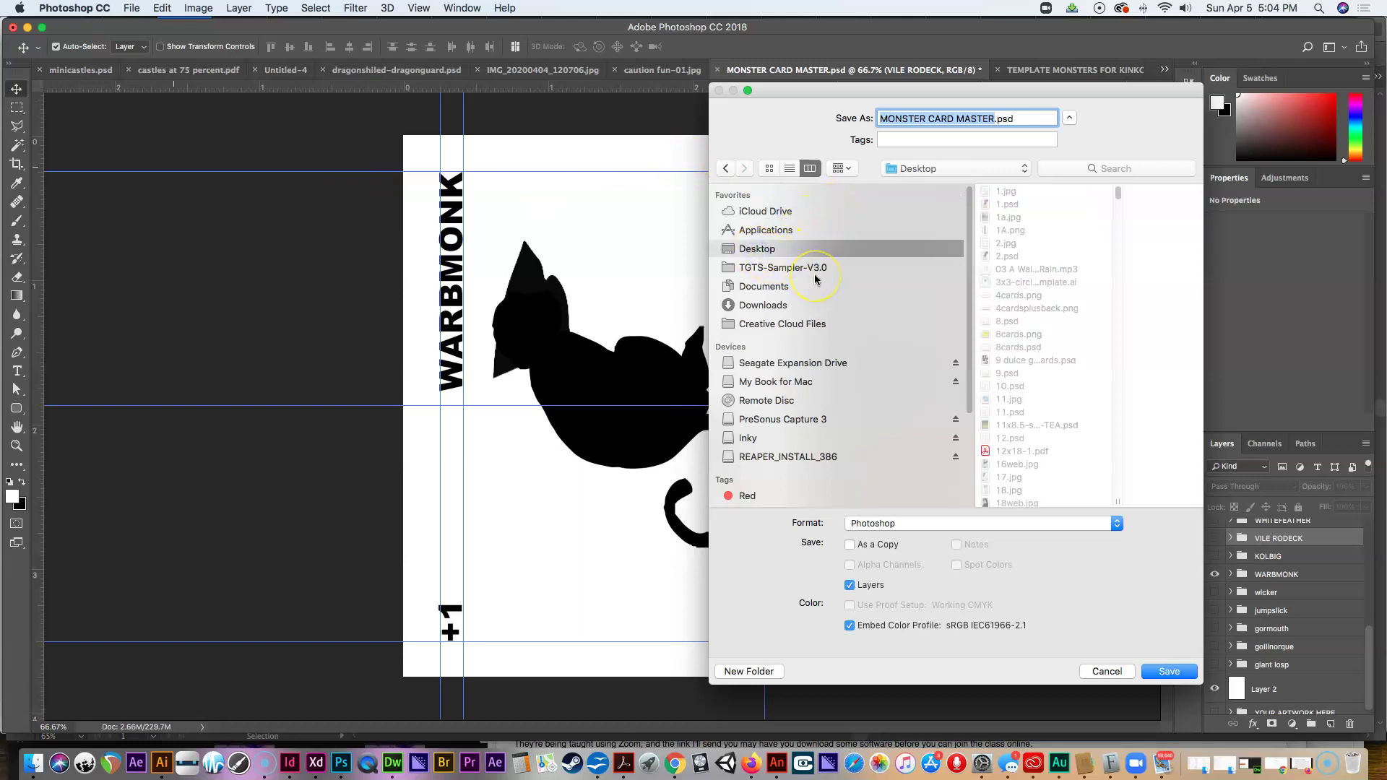
pyautogui.write('aa-warbmonk')
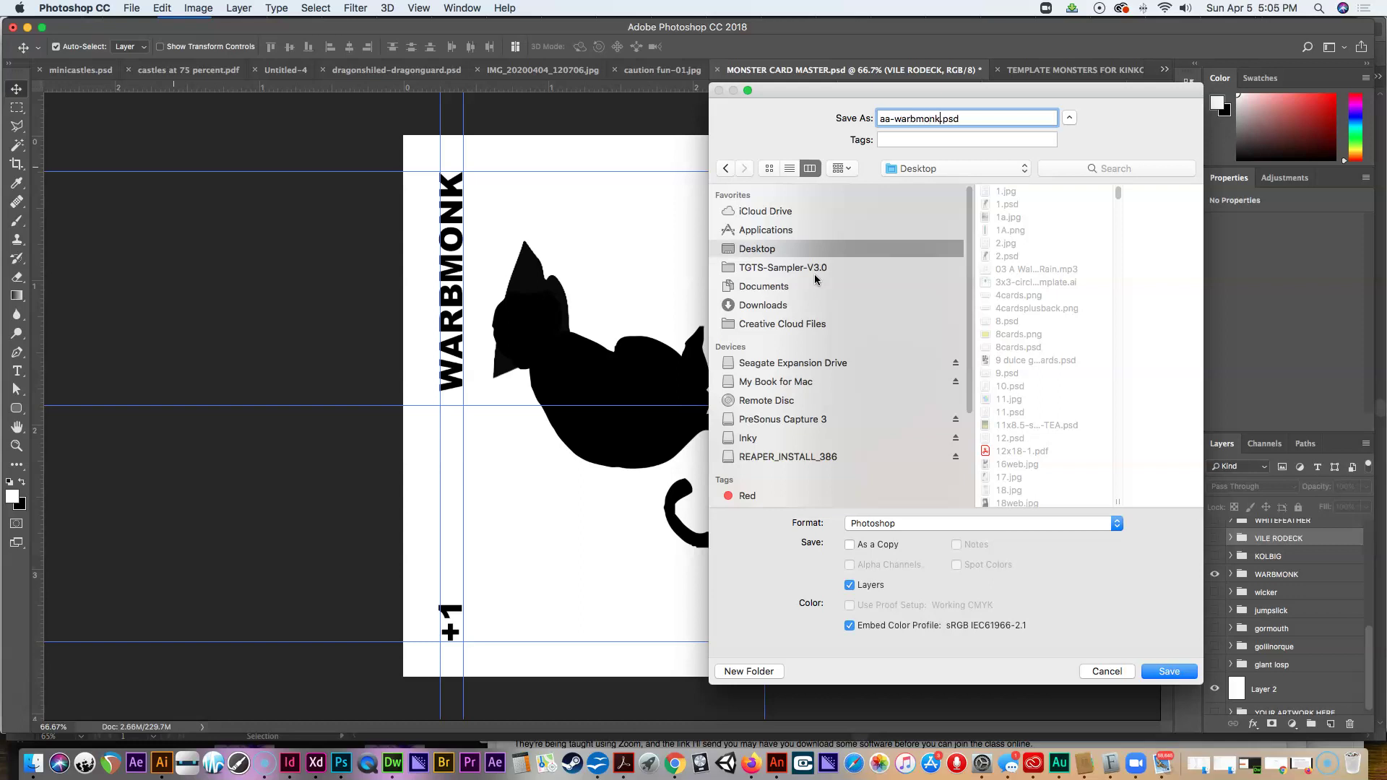
pyautogui.click(901, 526)
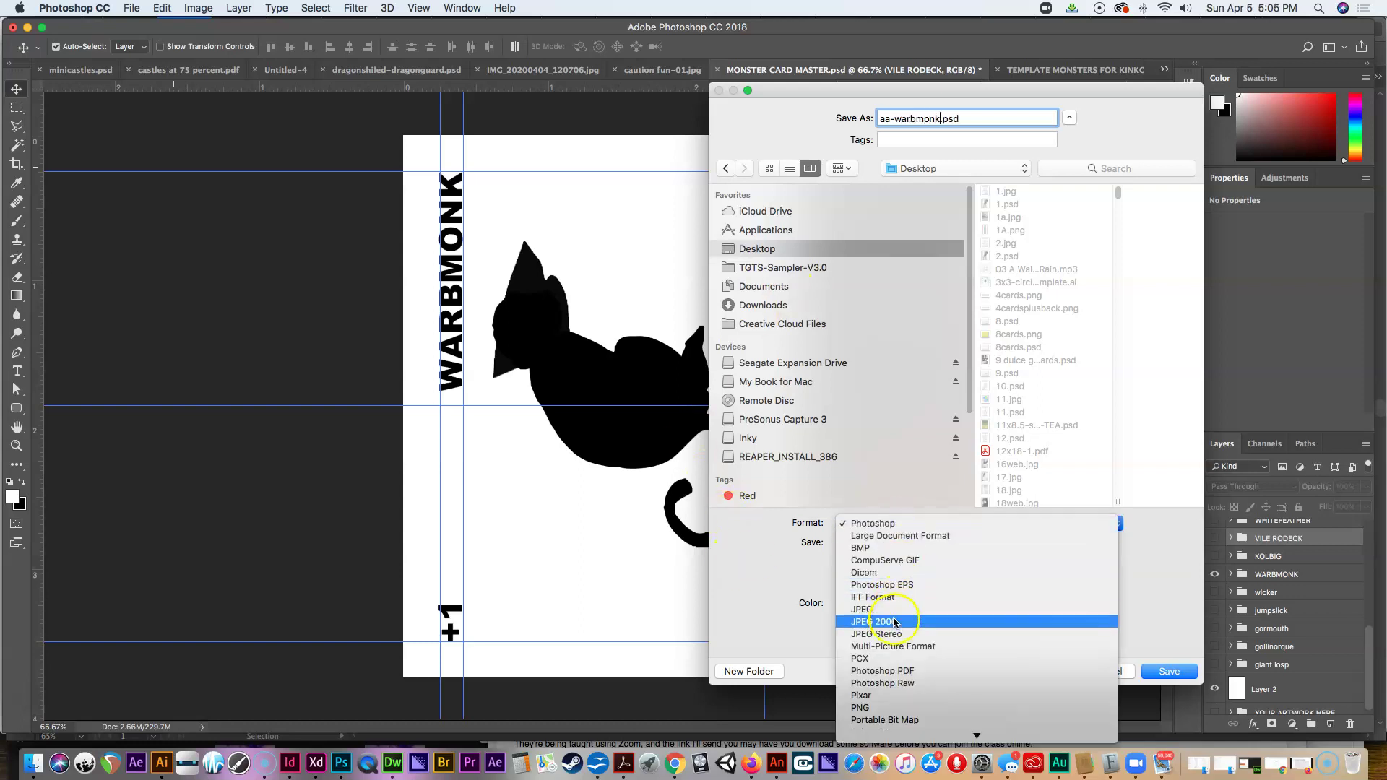
pyautogui.click(849, 620)
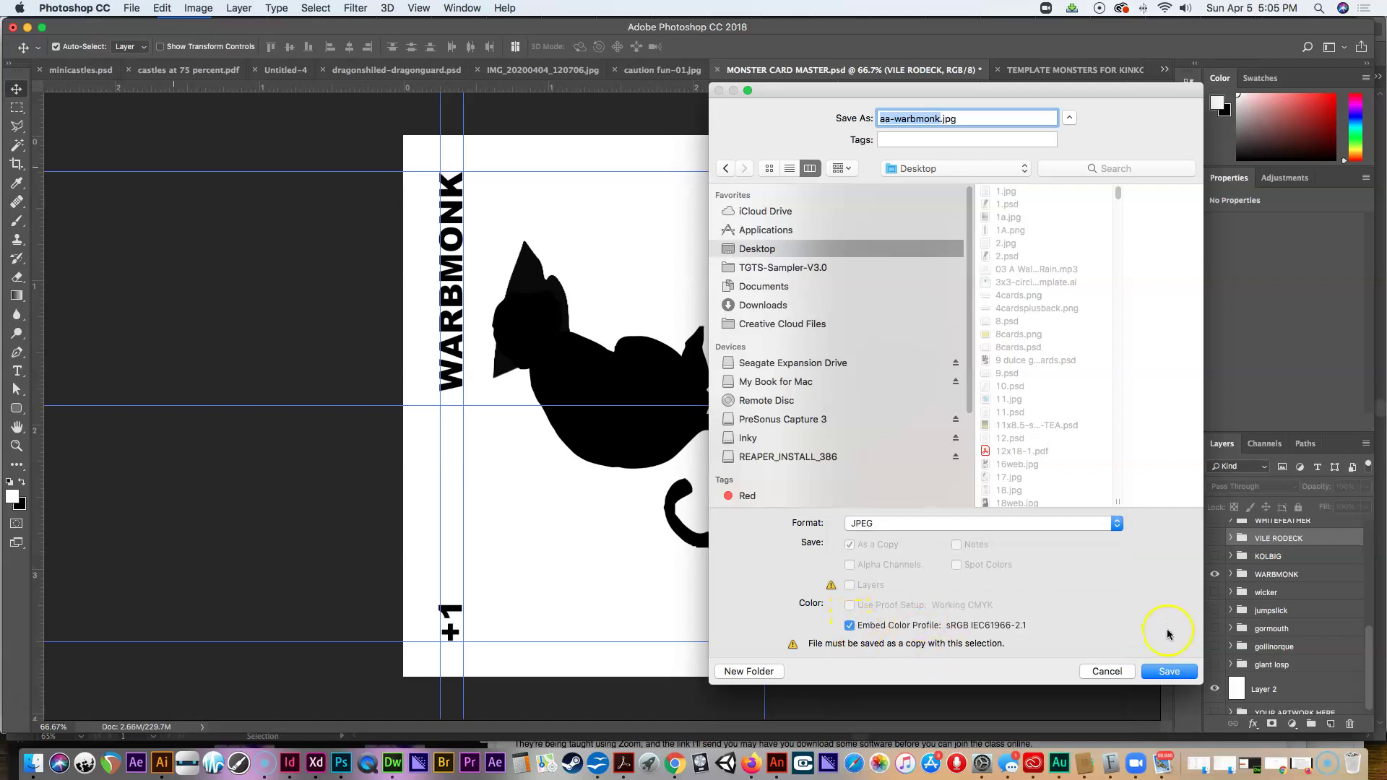
pyautogui.click(1165, 672)
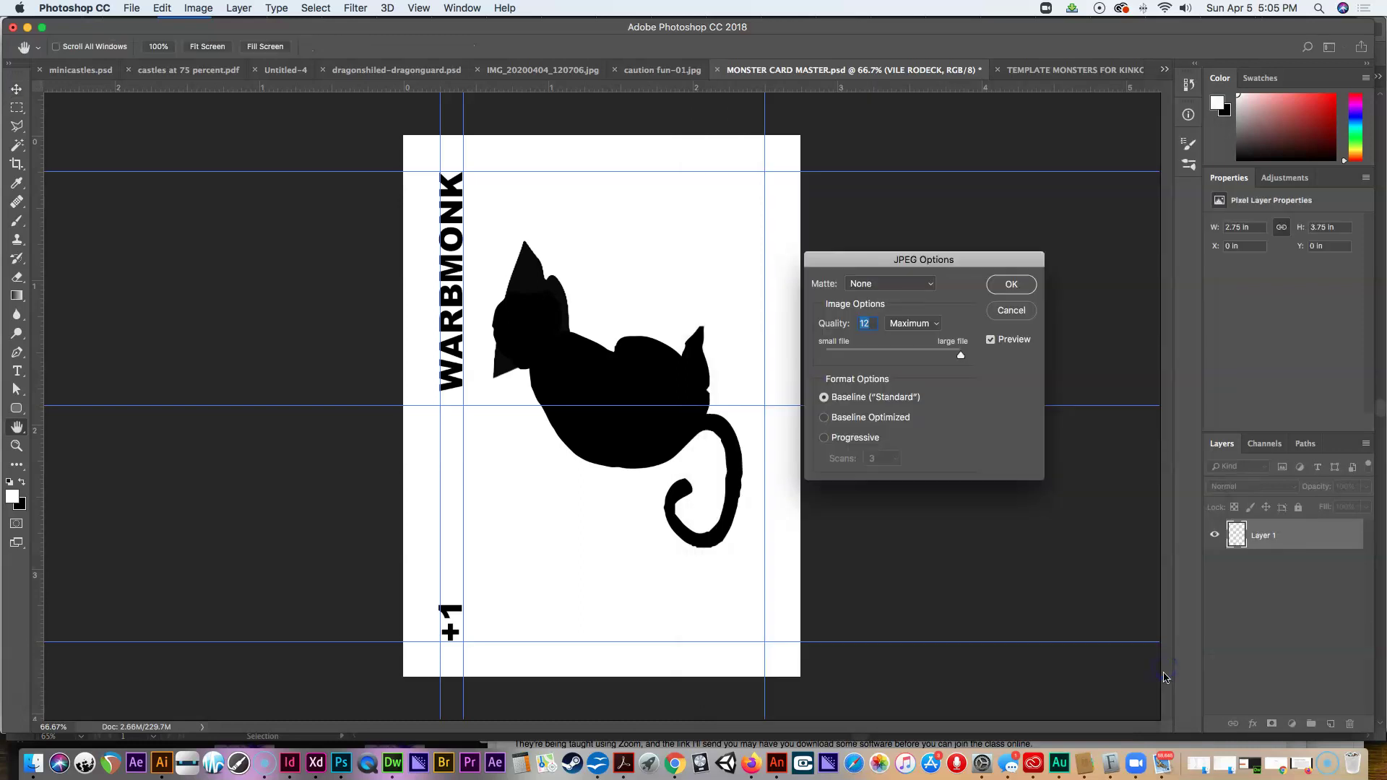
pyautogui.click(1026, 289)
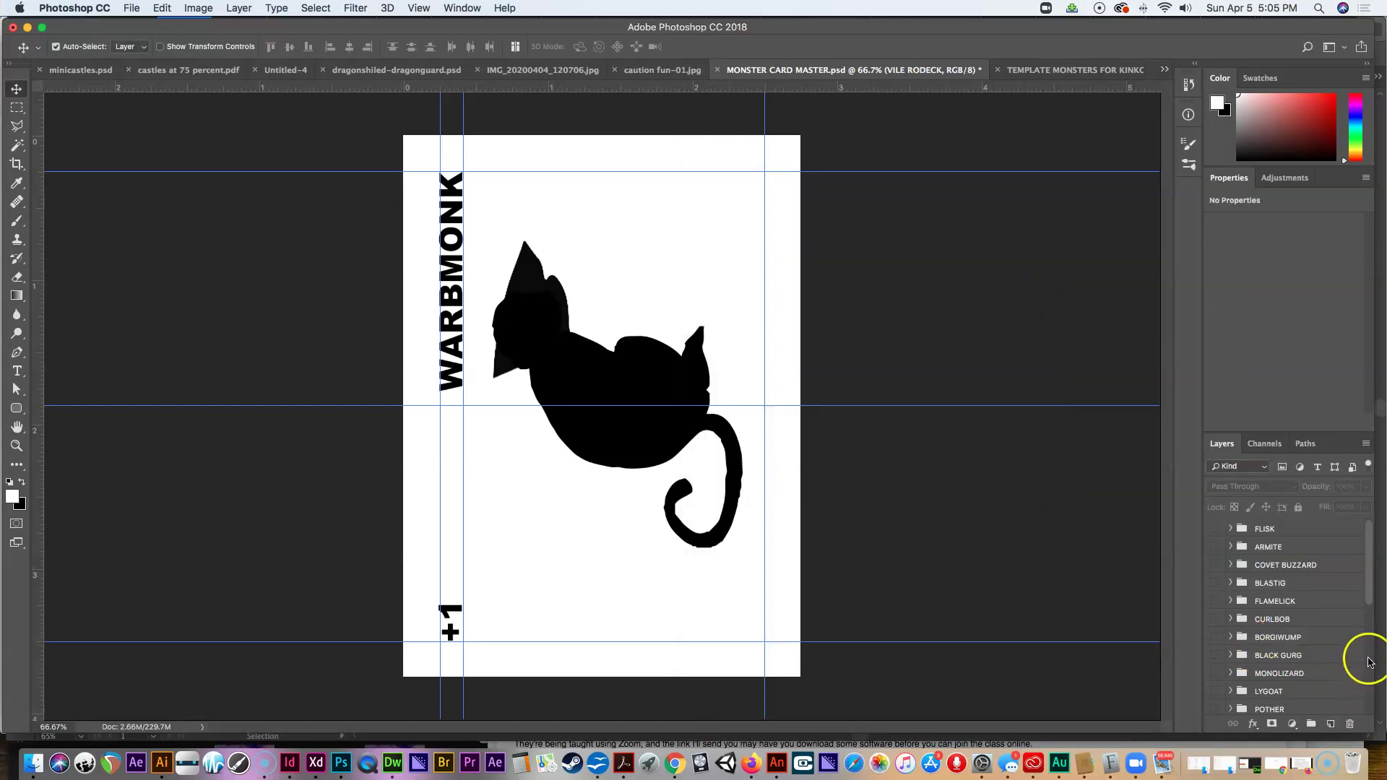
# Step: Hide the WARBMONK group and show the KOLBIG card in its place
pyautogui.moveTo(1368, 586); pyautogui.dragTo(1366, 708)
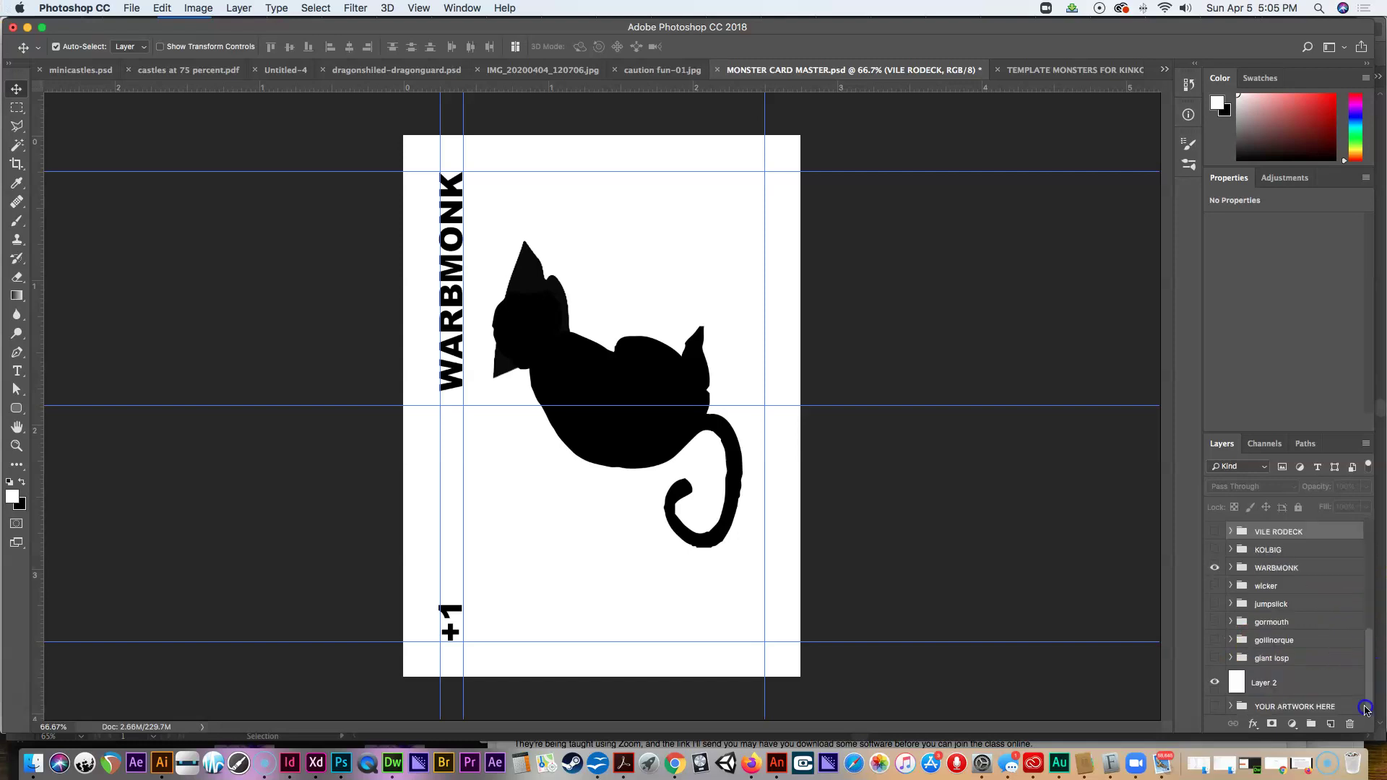
pyautogui.click(1215, 568)
pyautogui.click(1215, 550)
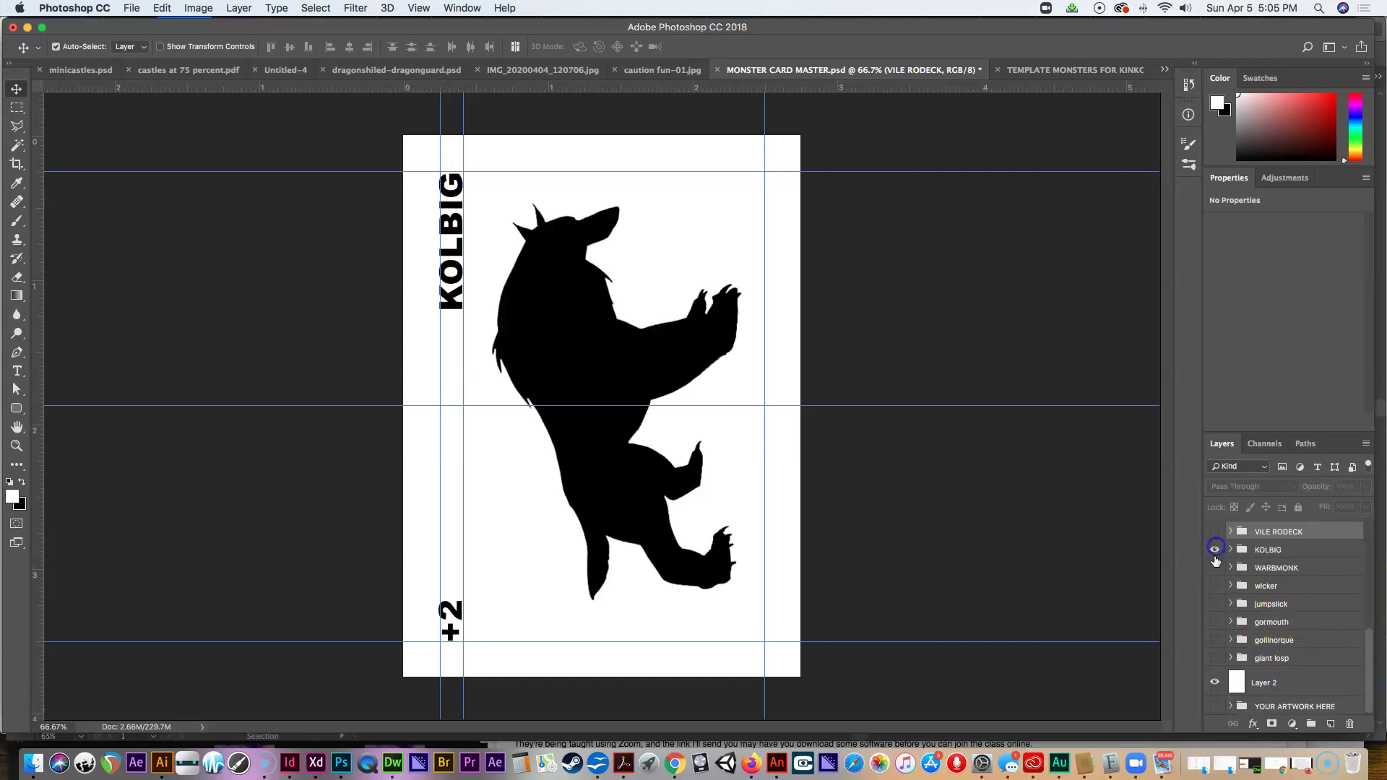
# Step: Save the KOLBIG card to the Desktop as a JPEG named aakolbig at maximum quality
pyautogui.click(132, 8)
pyautogui.click(130, 165)
pyautogui.write('aakolbig.psd')
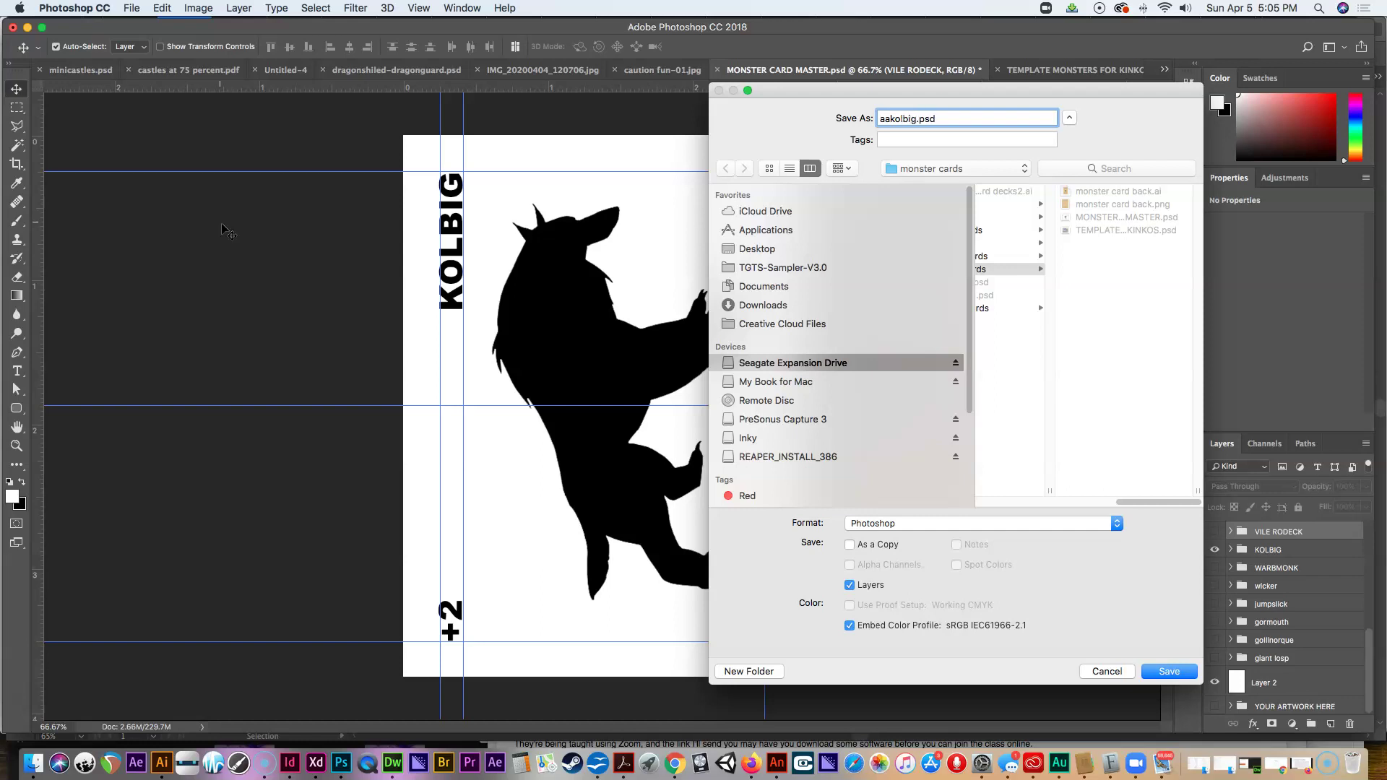
pyautogui.click(943, 522)
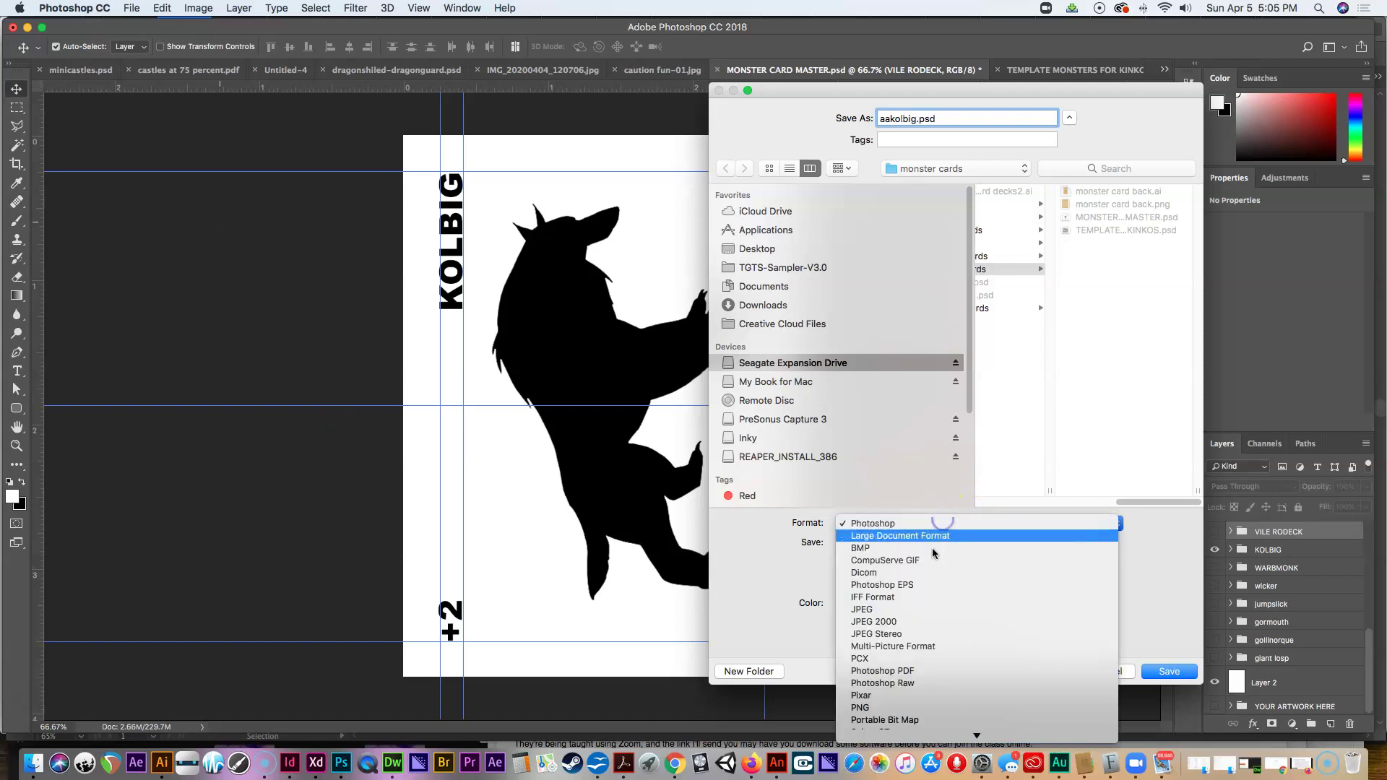
pyautogui.click(896, 617)
pyautogui.click(890, 525)
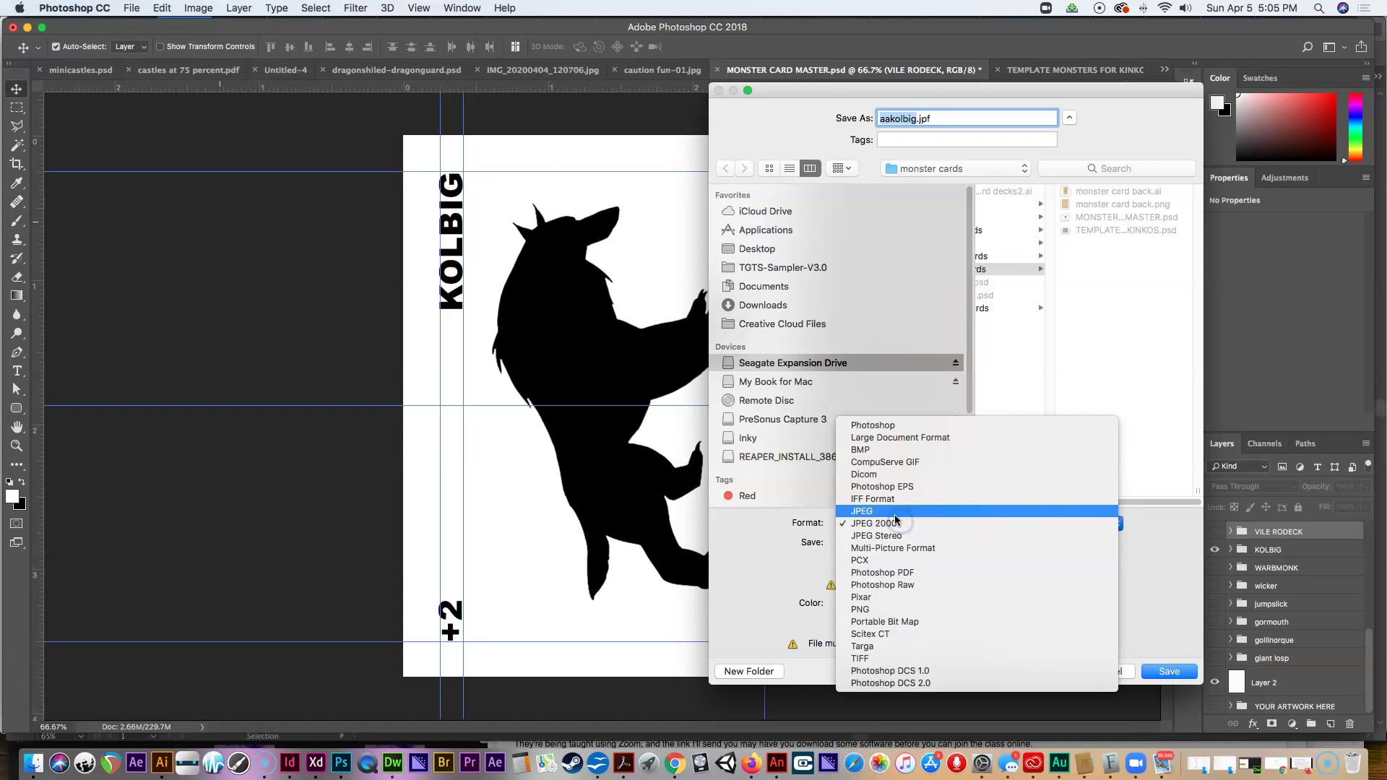
pyautogui.click(899, 510)
pyautogui.click(757, 249)
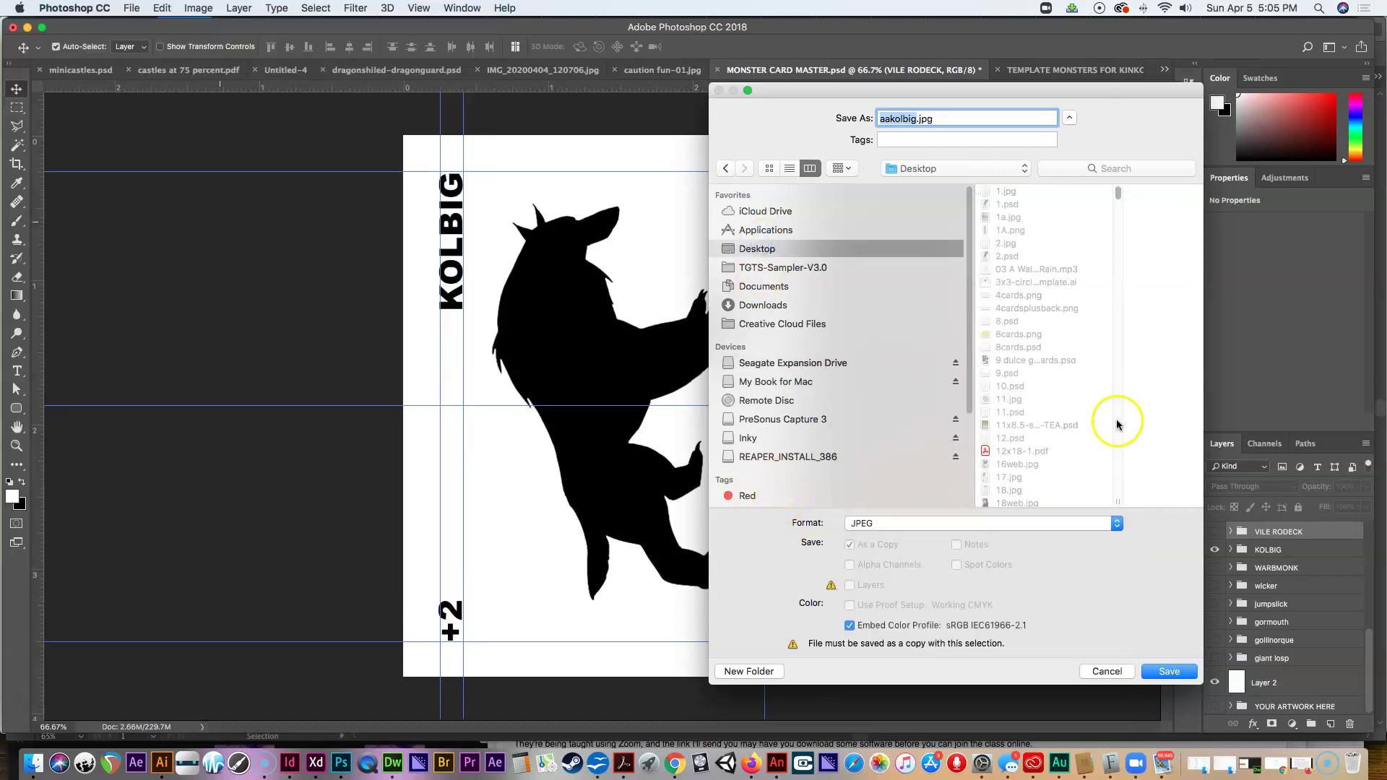
pyautogui.click(1170, 675)
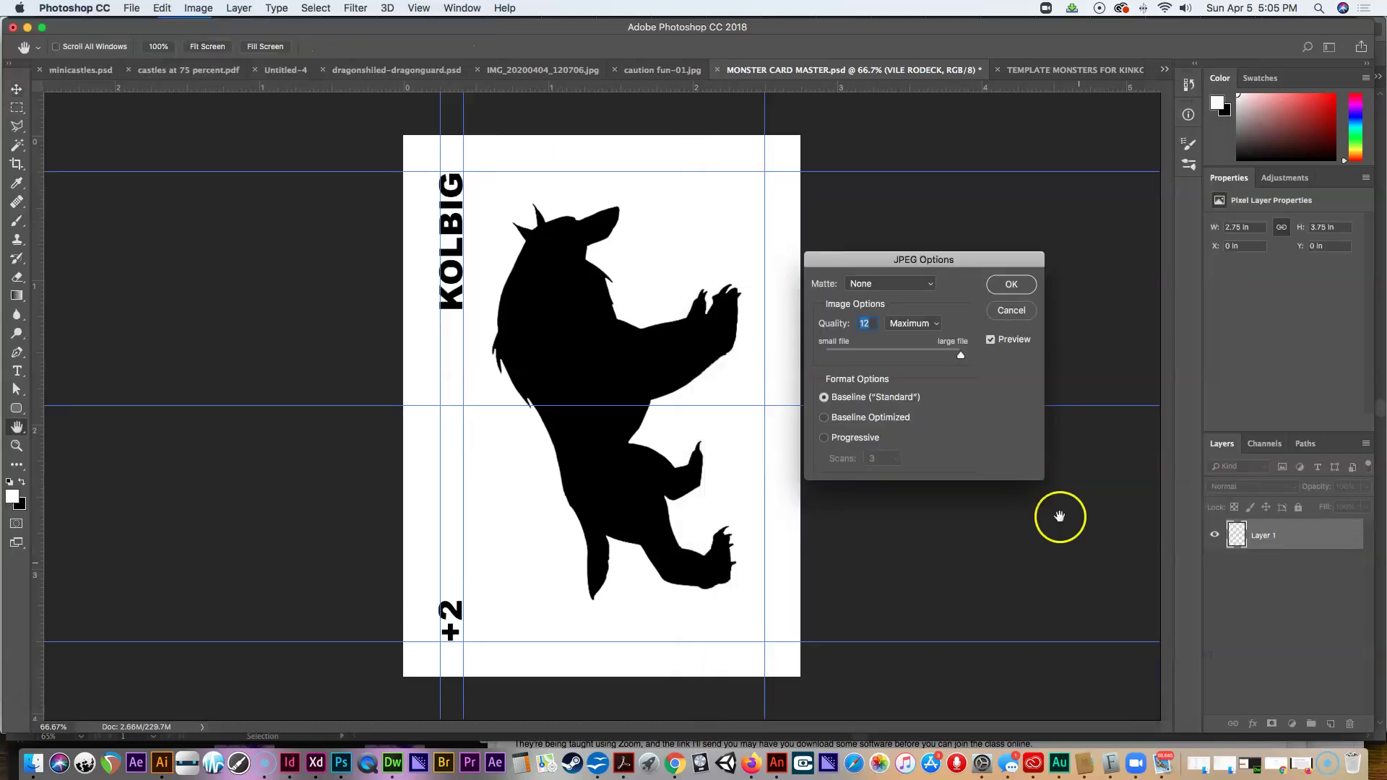
pyautogui.click(1027, 289)
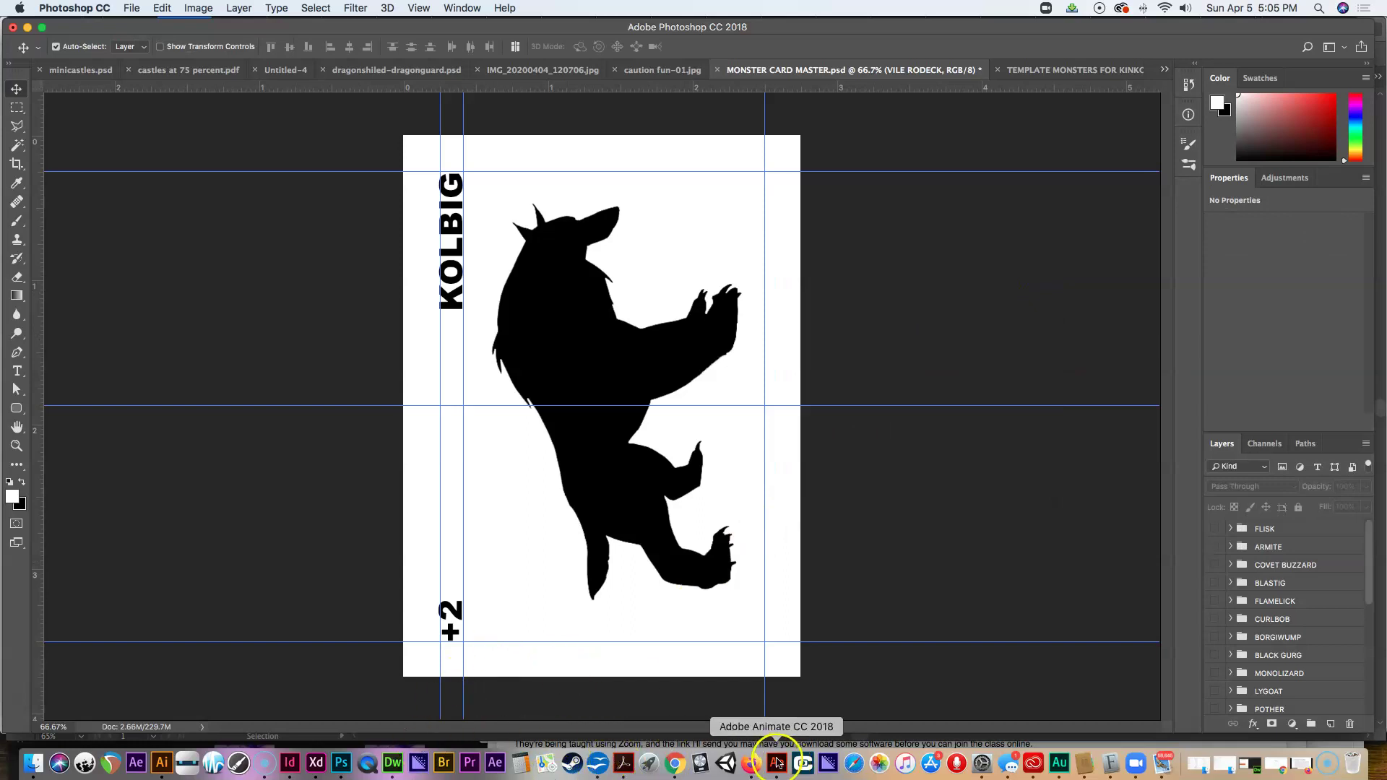
# Step: Switch to Firefox and upload aakolbig.jpg from the Desktop as the untitled poker card's face image
pyautogui.click(751, 763)
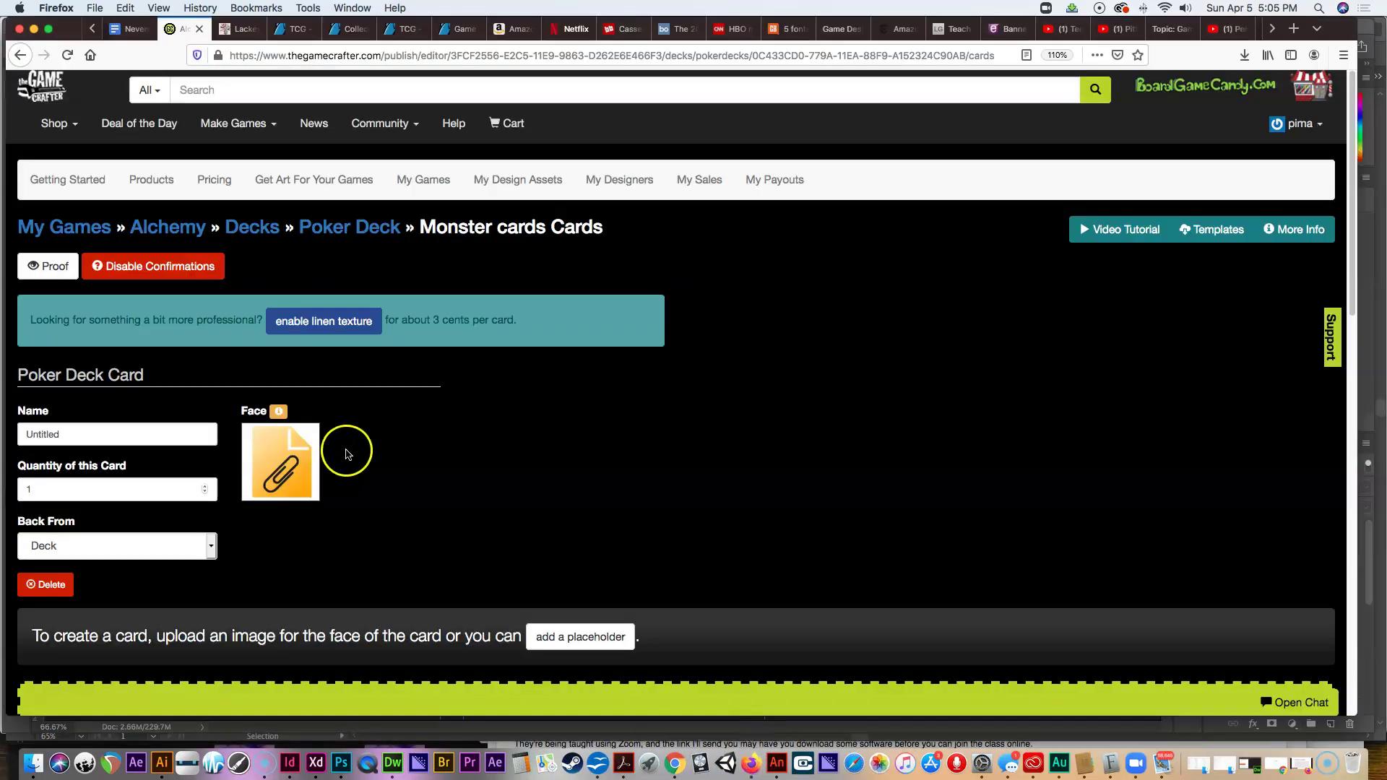
pyautogui.click(279, 495)
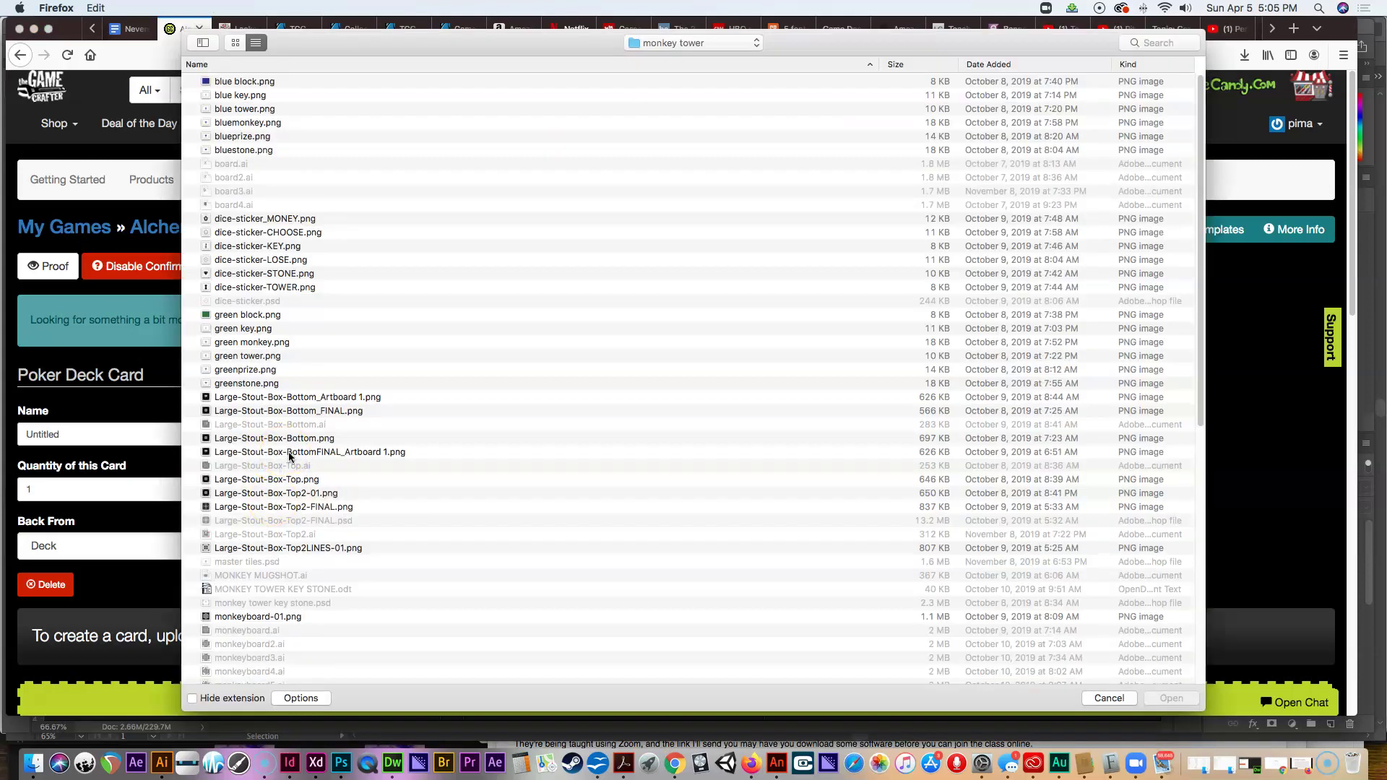
pyautogui.click(755, 45)
pyautogui.click(734, 61)
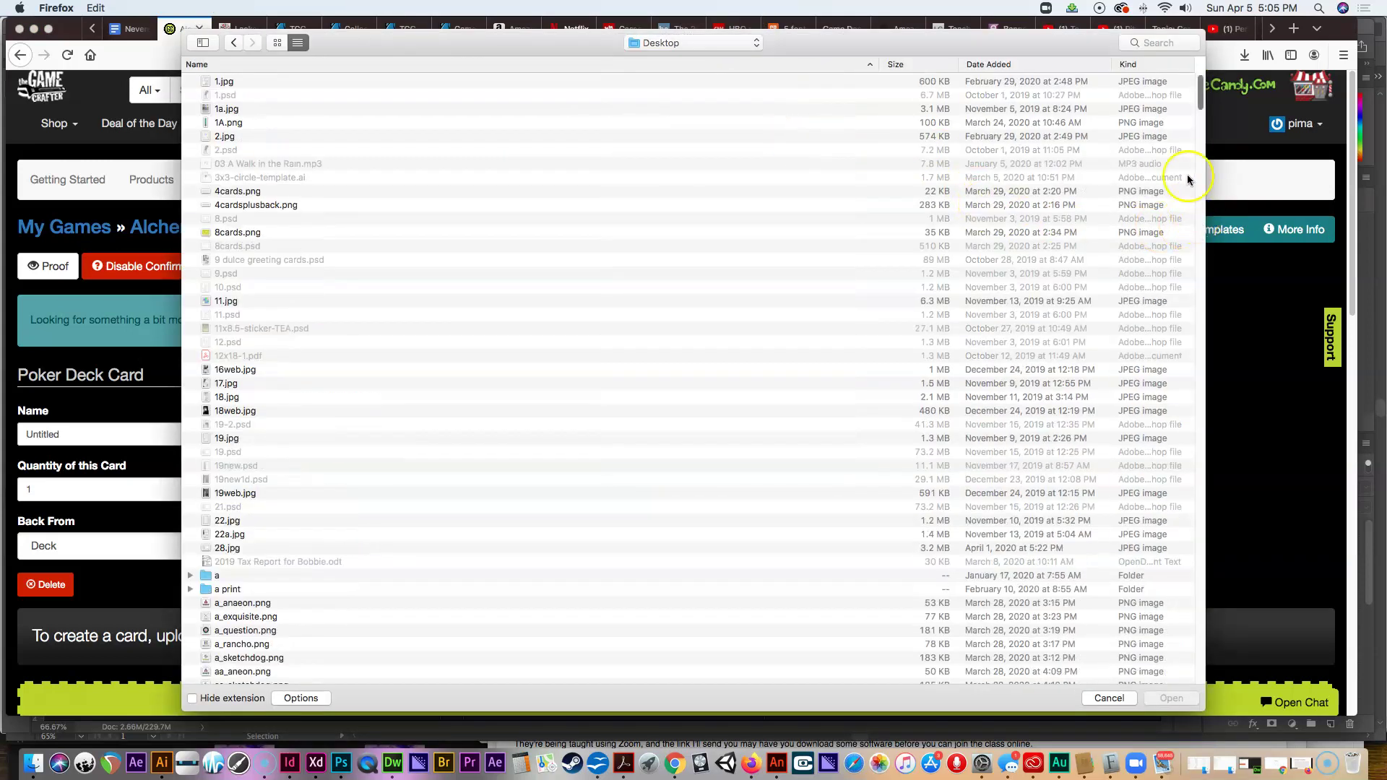
pyautogui.scroll(-1, 347, 347)
pyautogui.scroll(-5, 347, 346)
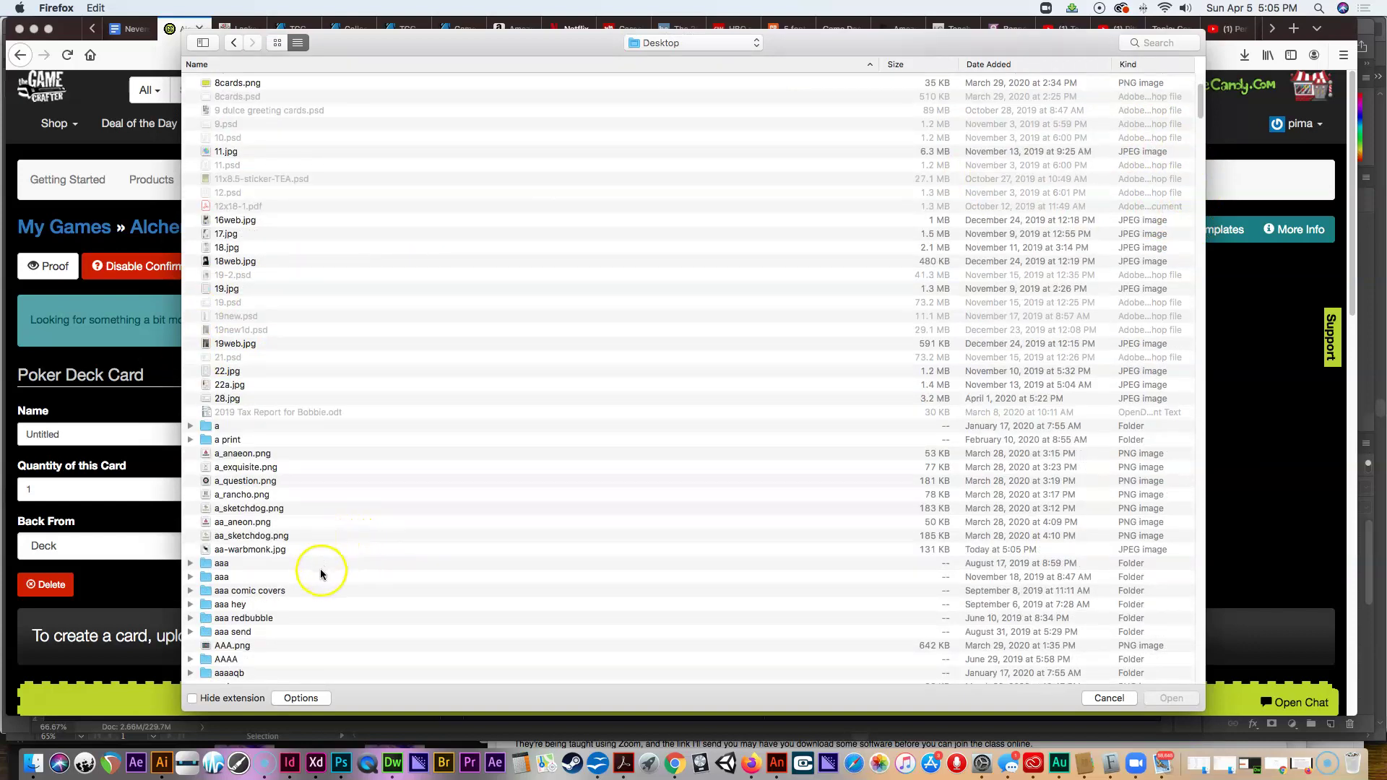
pyautogui.scroll(-3, 314, 555)
pyautogui.scroll(-4, 314, 555)
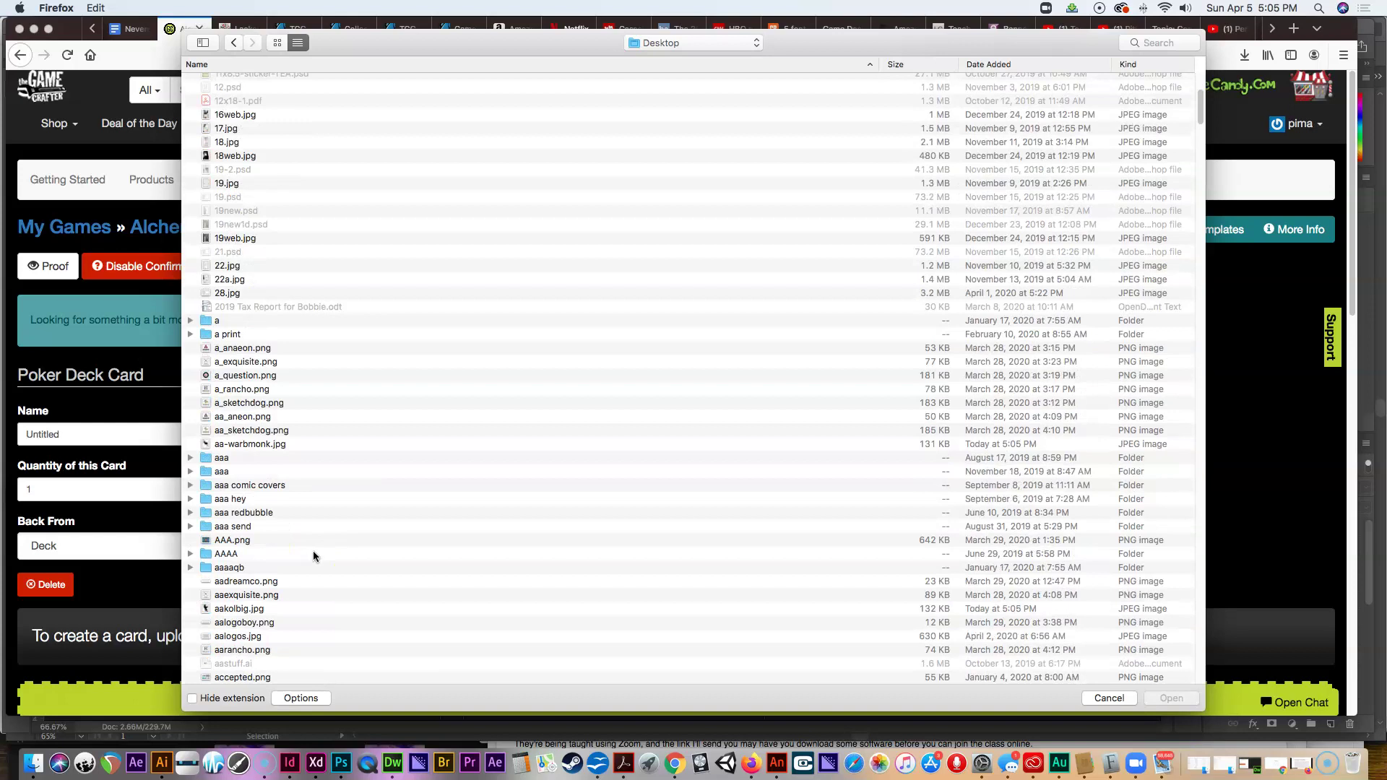
pyautogui.click(247, 611)
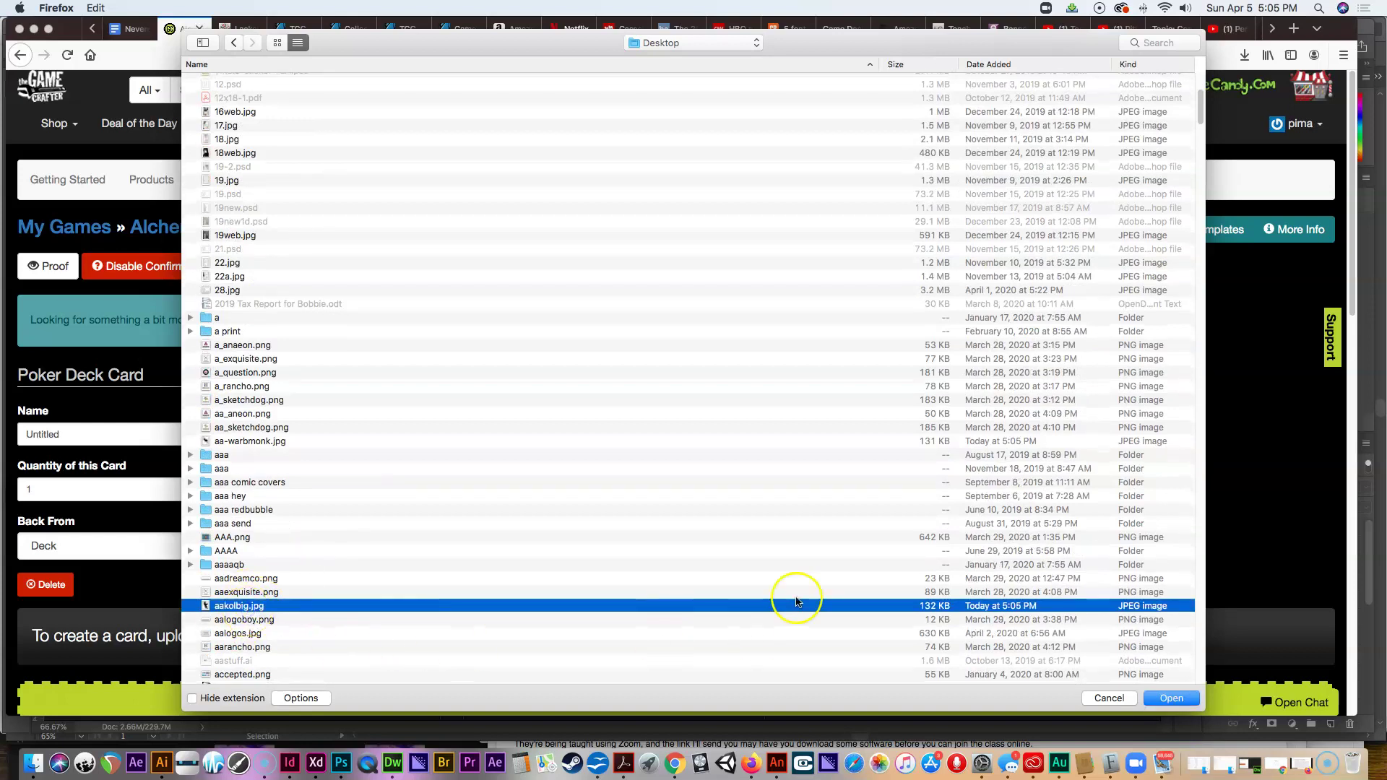
pyautogui.click(1170, 698)
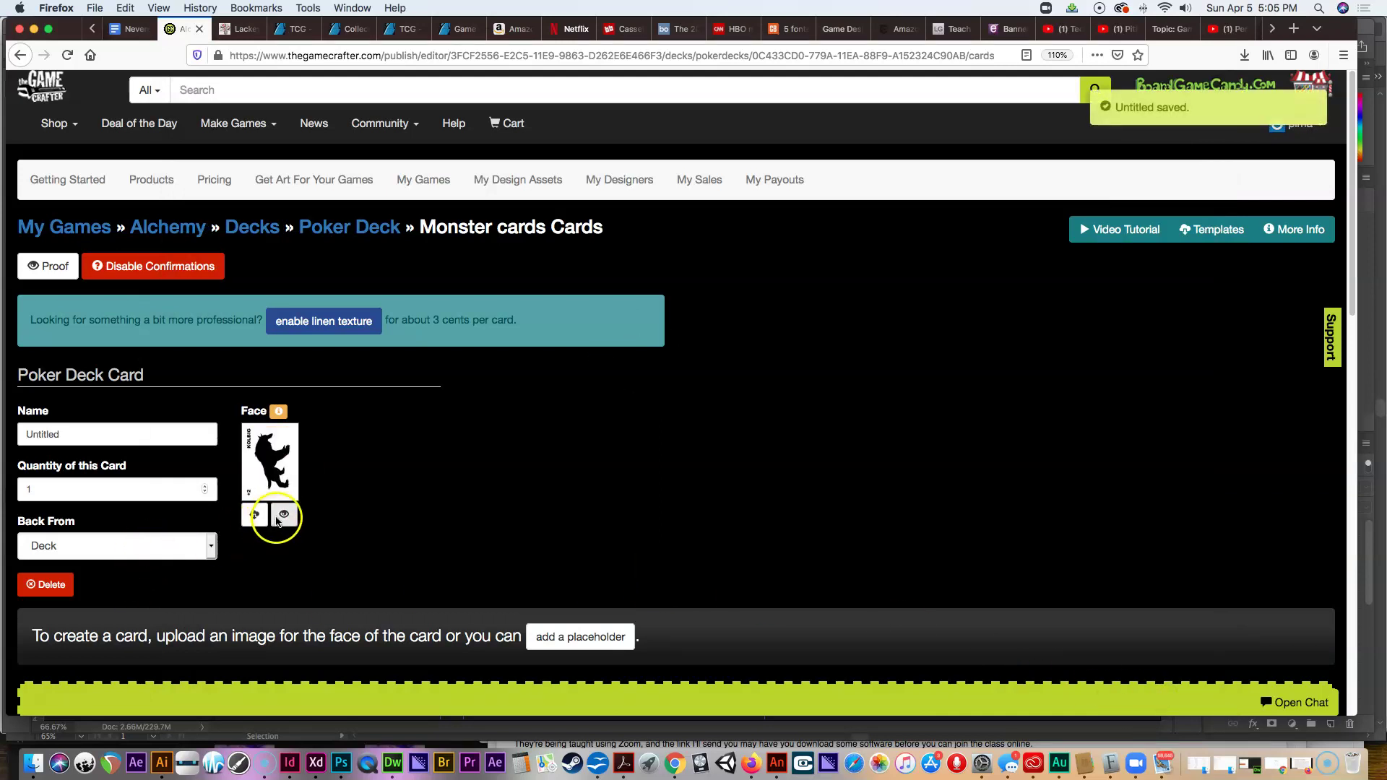
# Step: Proof the KOLBIG card face against the cut lines and approve it
pyautogui.click(283, 514)
pyautogui.click(168, 98)
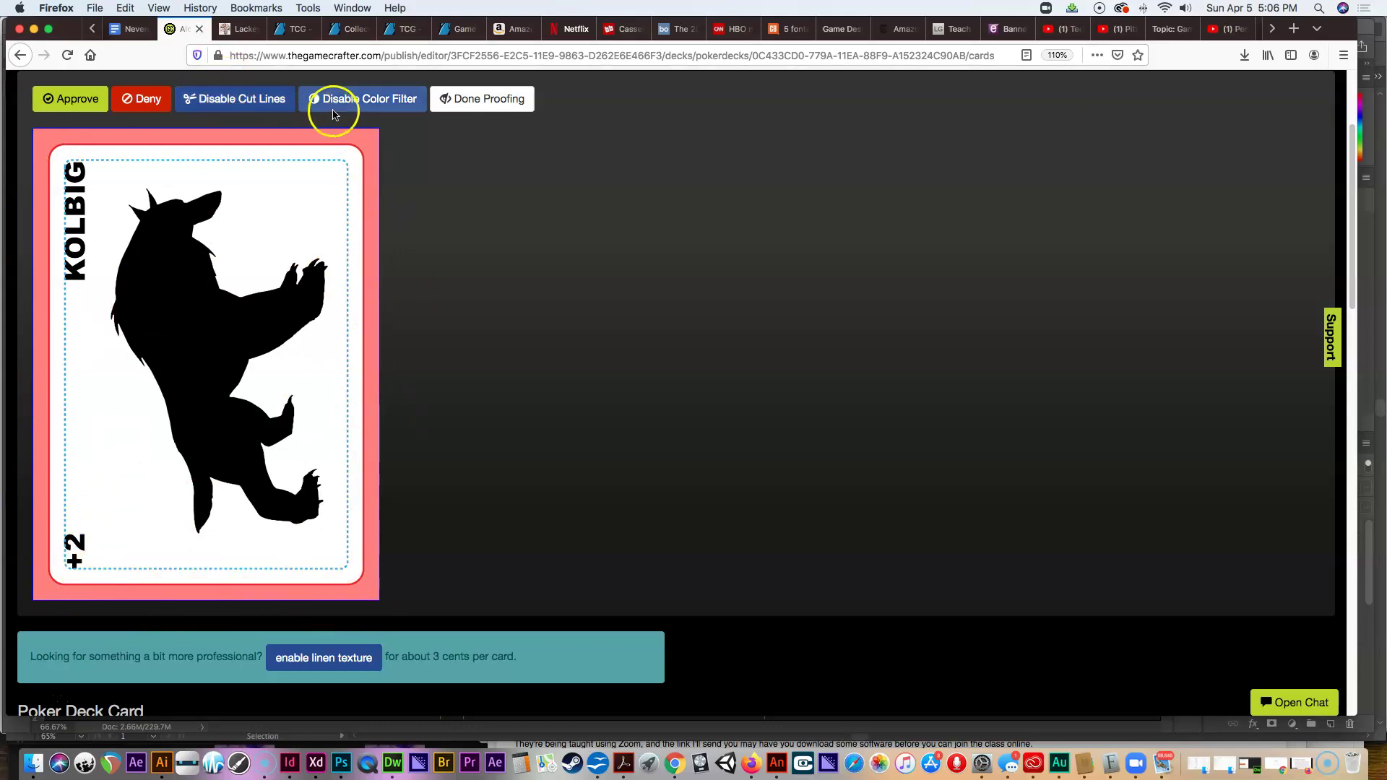
pyautogui.click(72, 102)
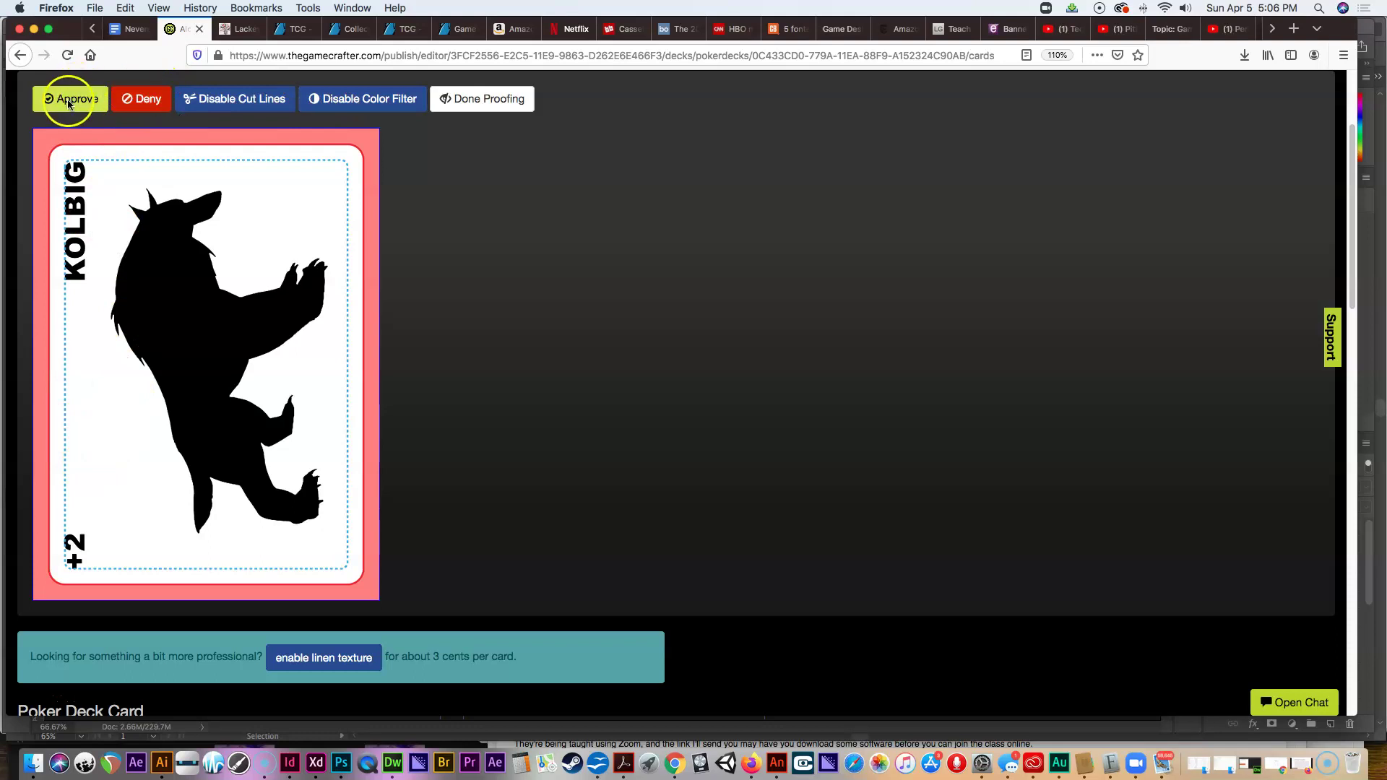
# Step: Leave the proofing view and reopen the Monster cards deck's card editor from the Poker Deck page
pyautogui.click(20, 56)
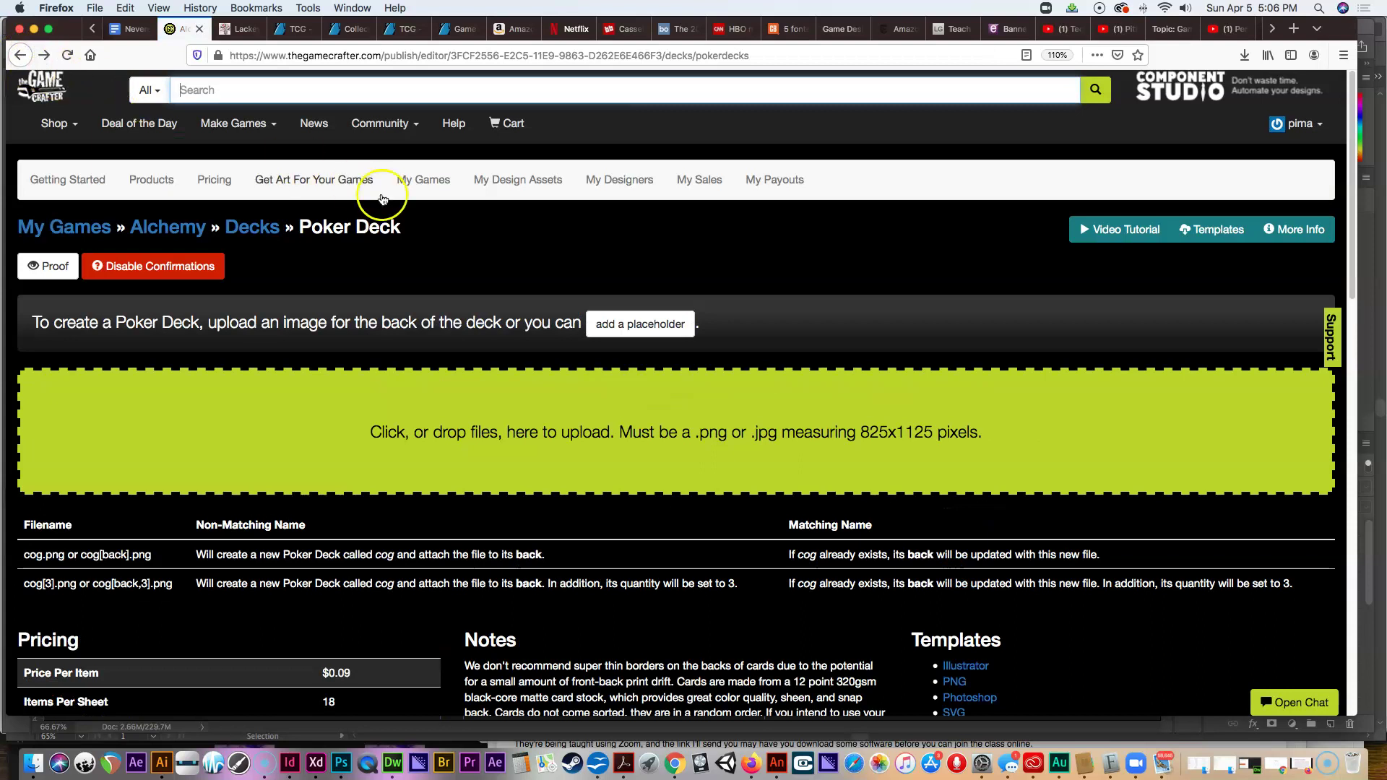
pyautogui.click(40, 63)
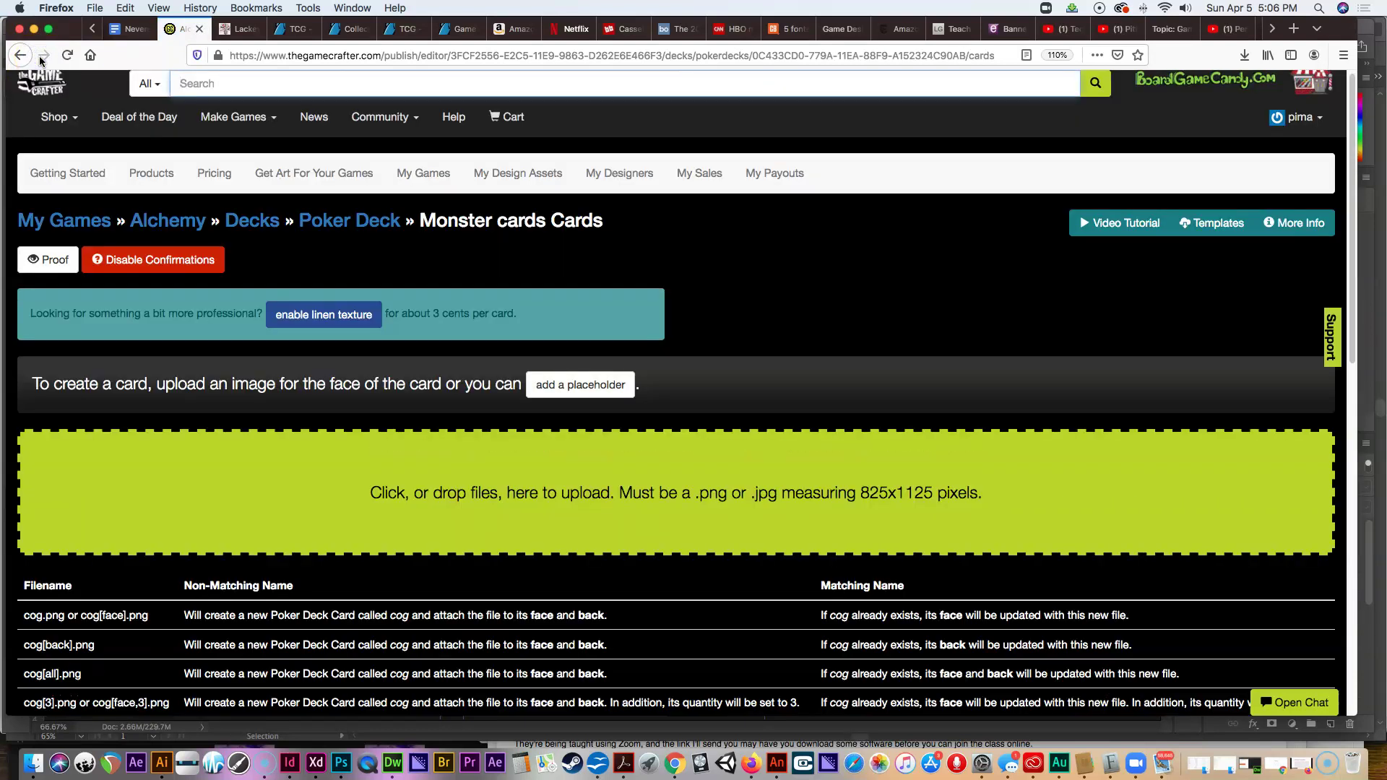
pyautogui.click(140, 260)
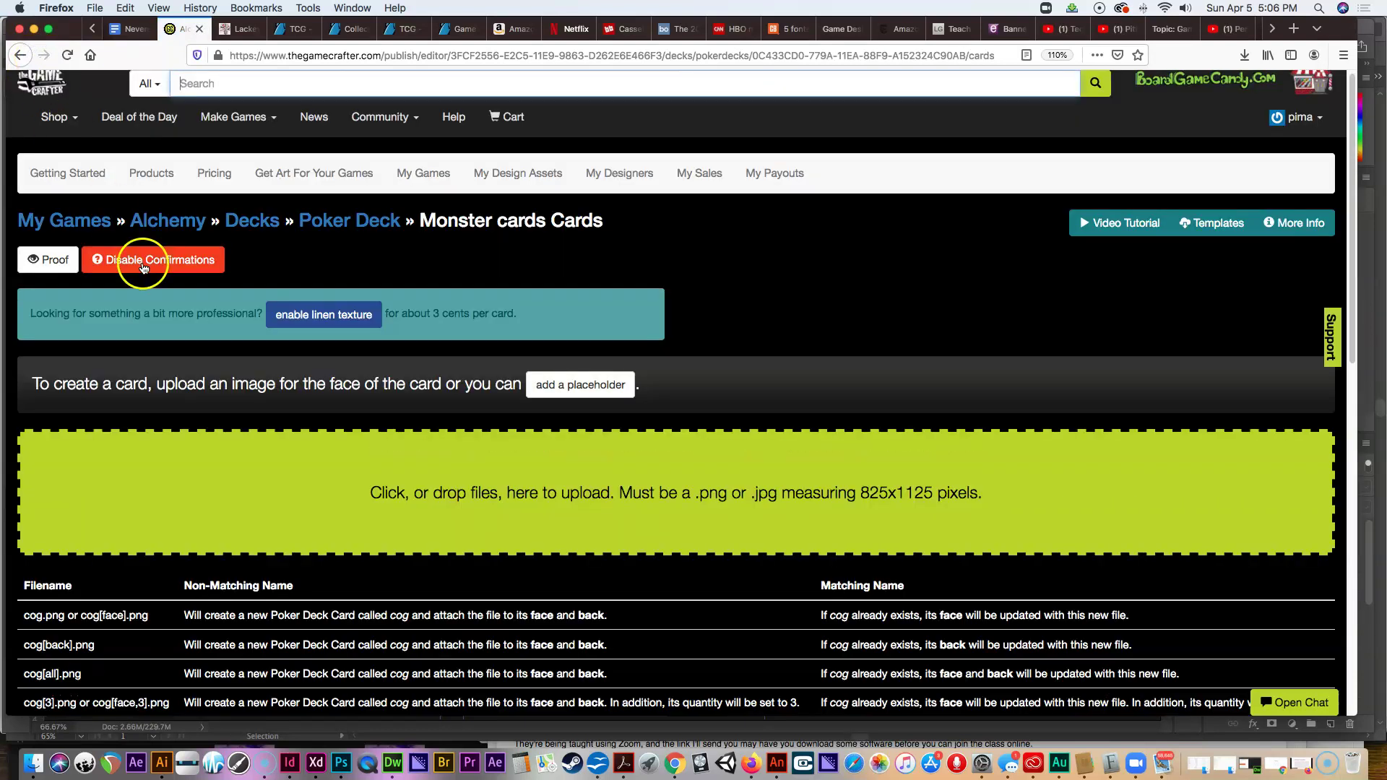
pyautogui.click(364, 226)
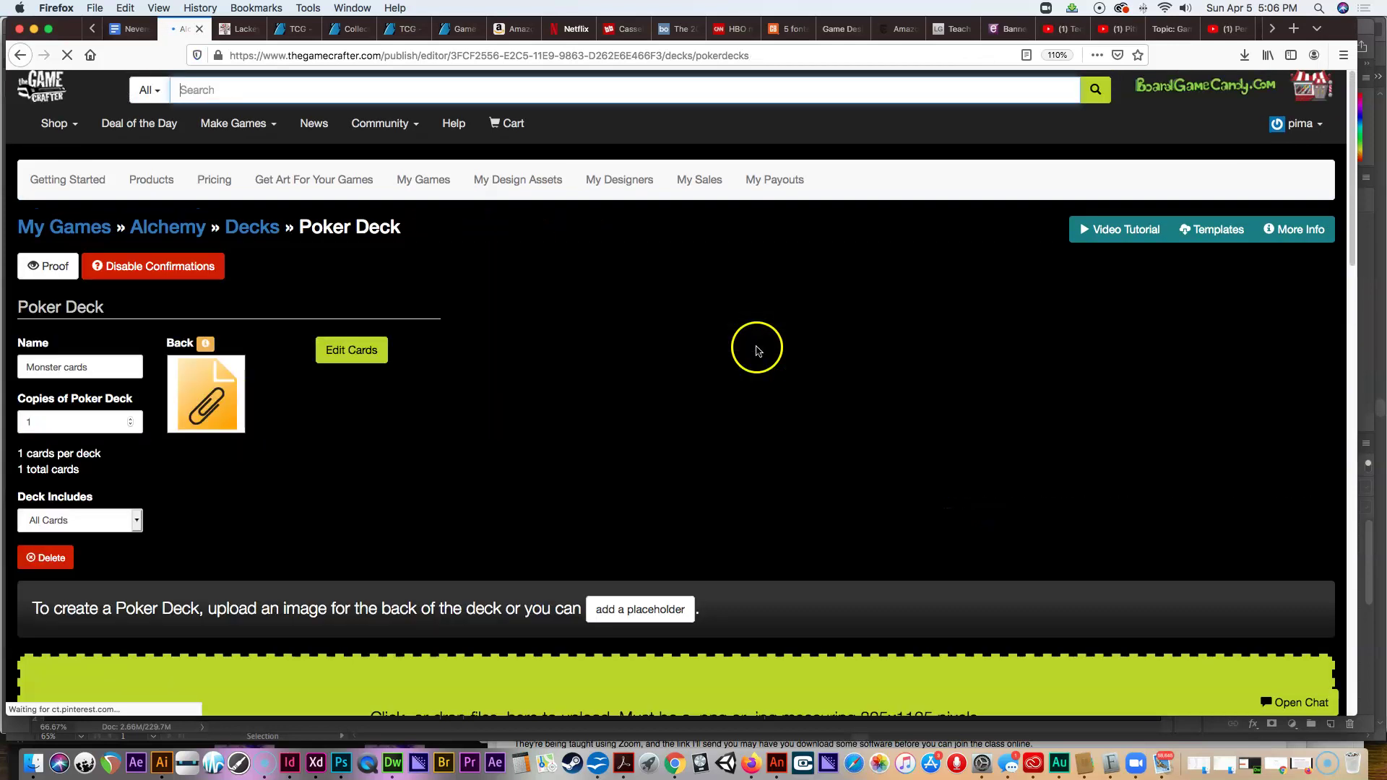
pyautogui.click(360, 353)
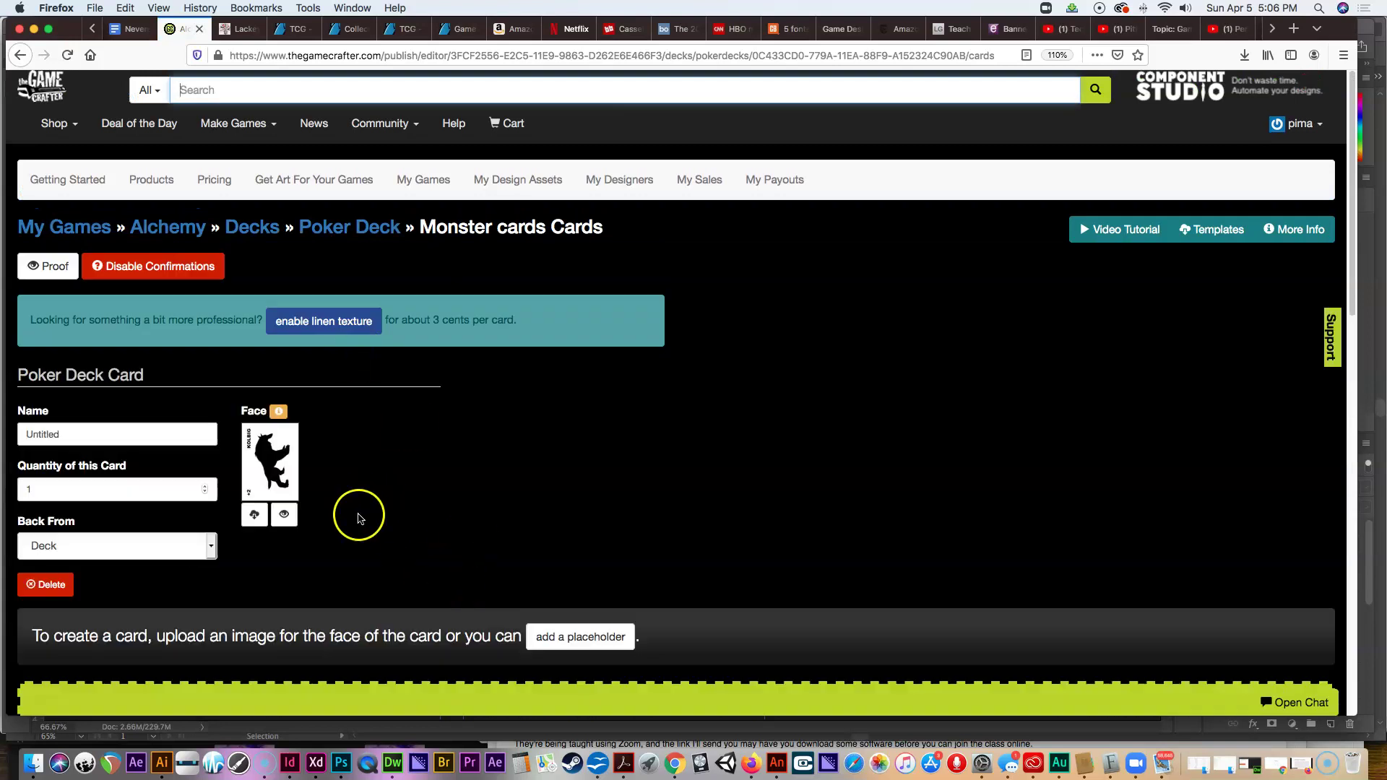
# Step: Rename the untitled card with the KOLBIG face as Kolbig
pyautogui.moveTo(68, 435); pyautogui.dragTo(15, 434)
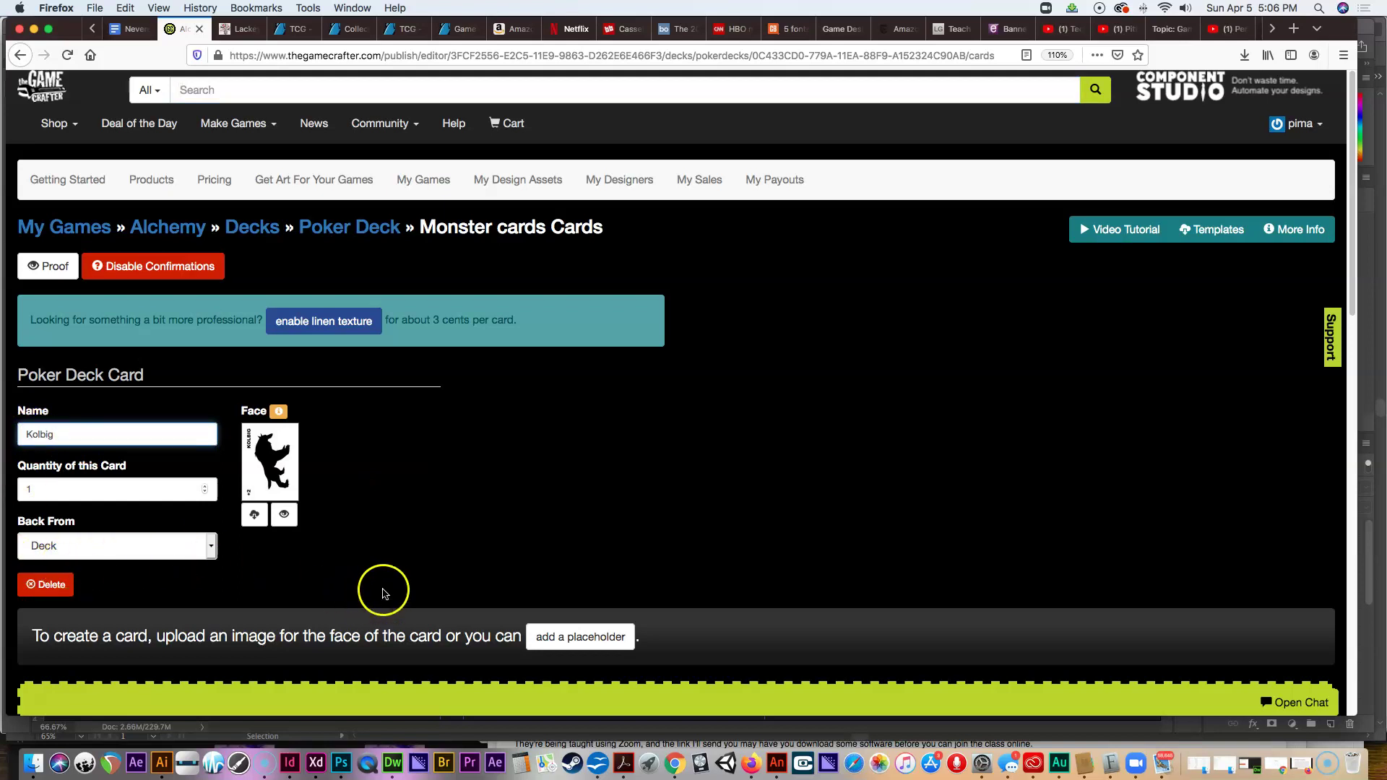
pyautogui.scroll(-3, 380, 588)
pyautogui.scroll(3, 287, 495)
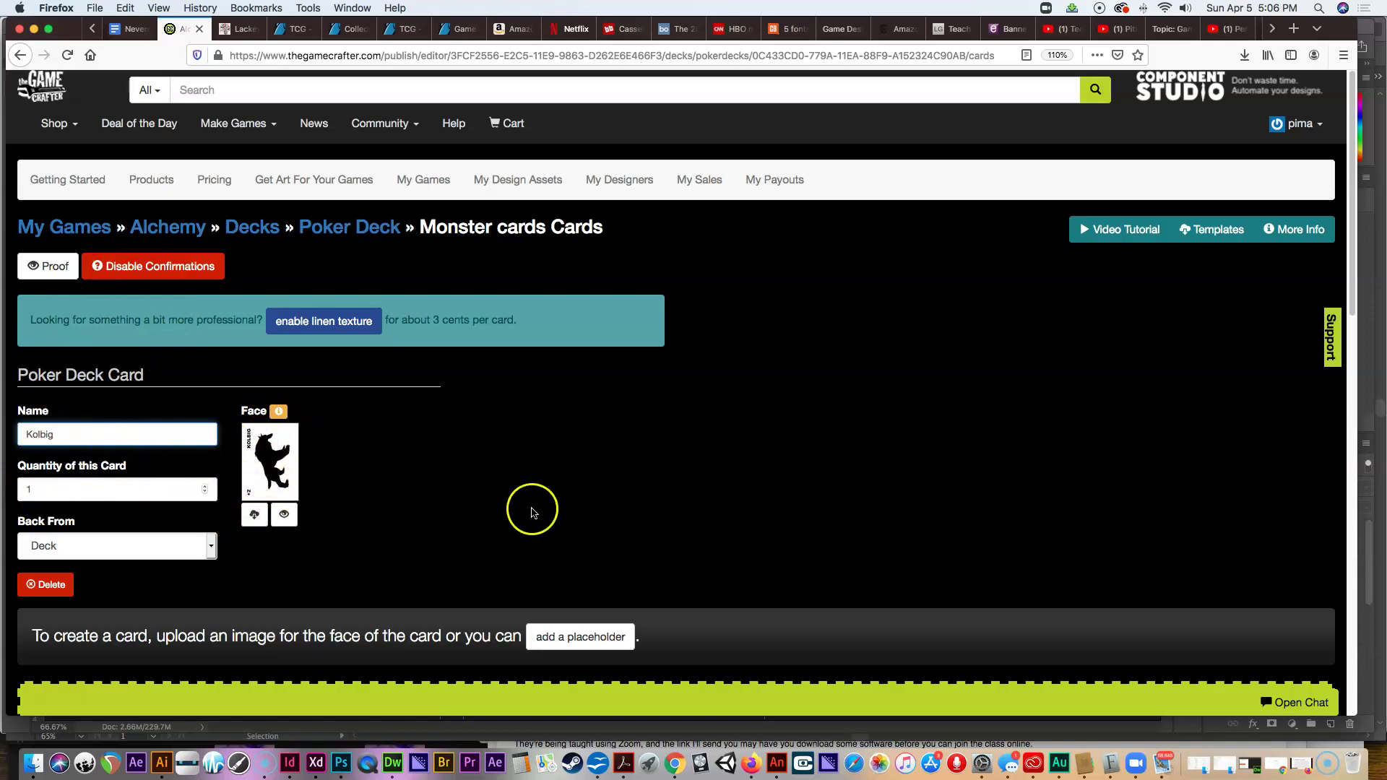
# Step: Add a second placeholder card to the deck, search the files for aawarbmonk and upload aa-warbmonk.jpg as its face
pyautogui.click(588, 641)
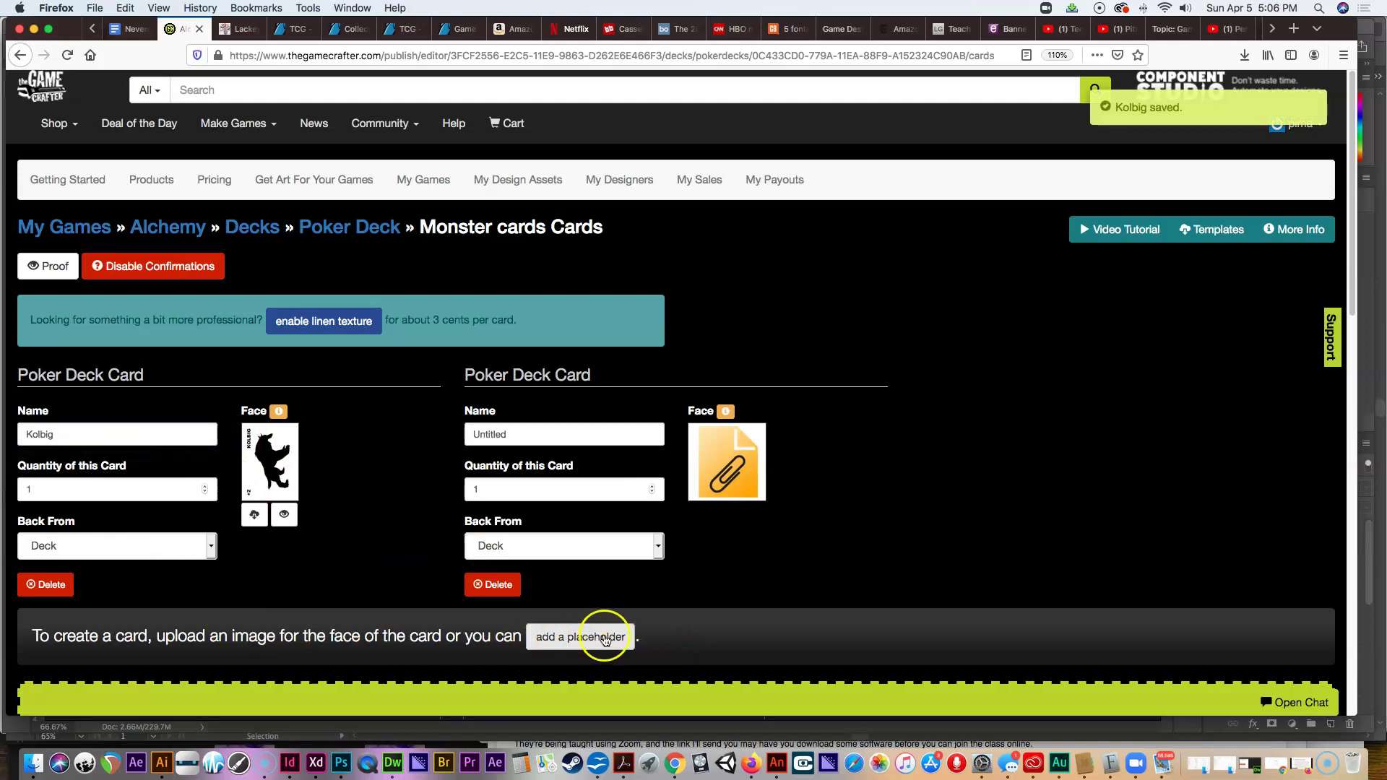
pyautogui.click(731, 465)
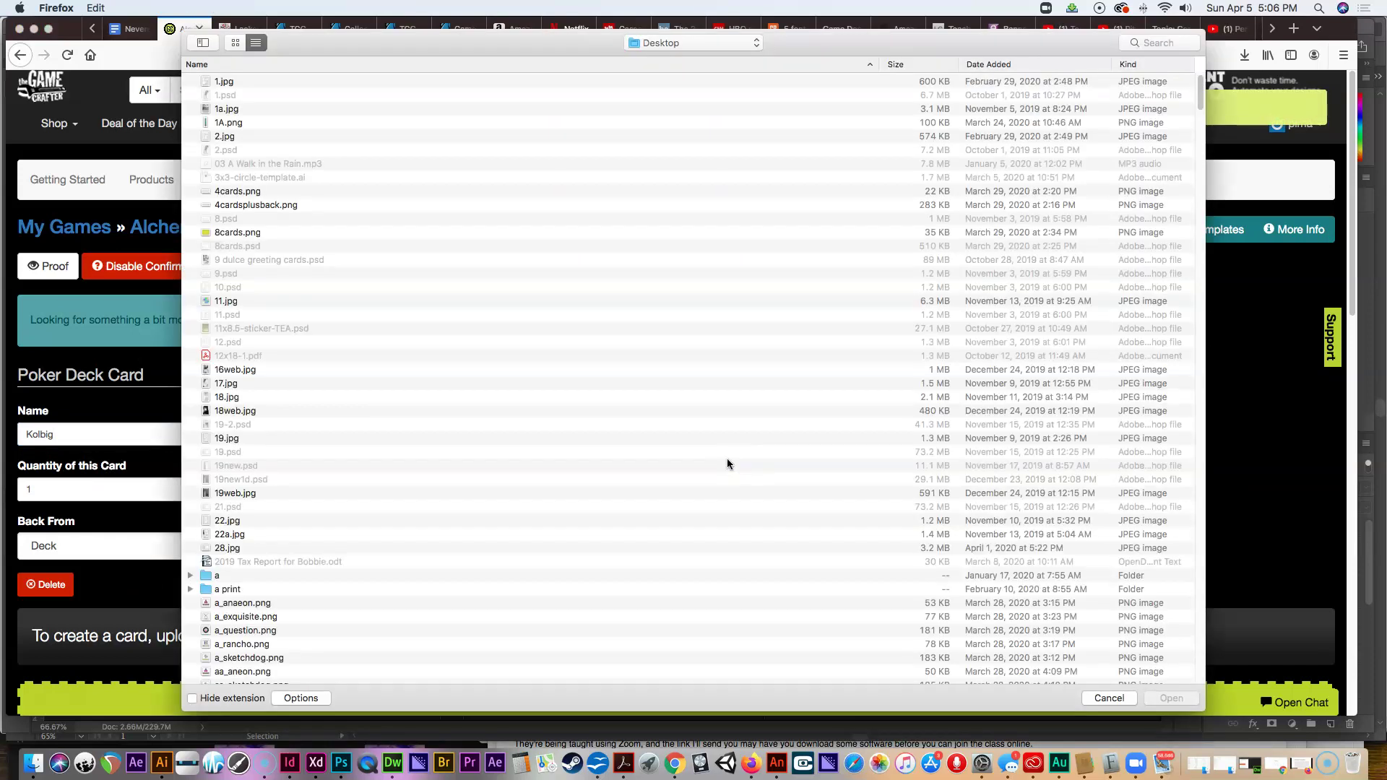
pyautogui.moveTo(1199, 106); pyautogui.dragTo(1191, 143)
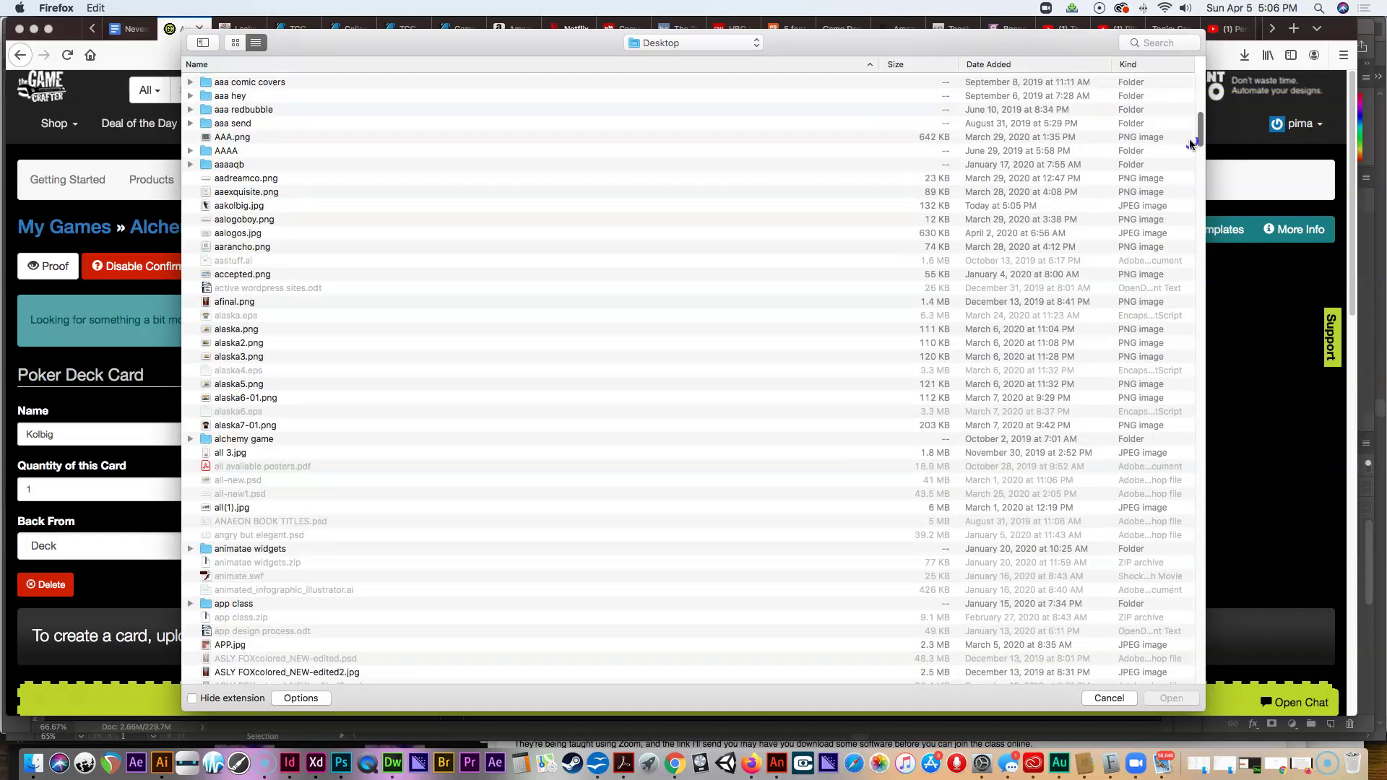
pyautogui.moveTo(1191, 143); pyautogui.dragTo(1183, 101)
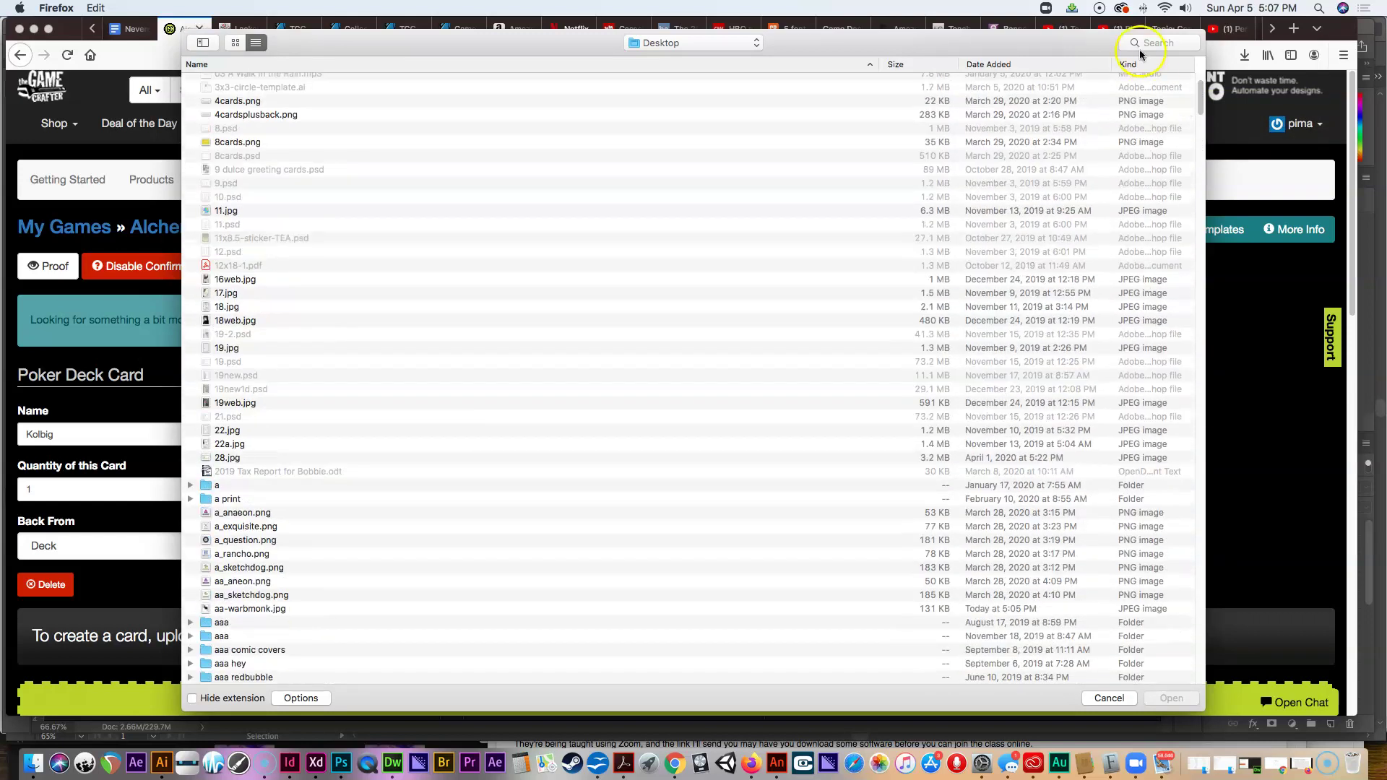
pyautogui.click(1140, 44)
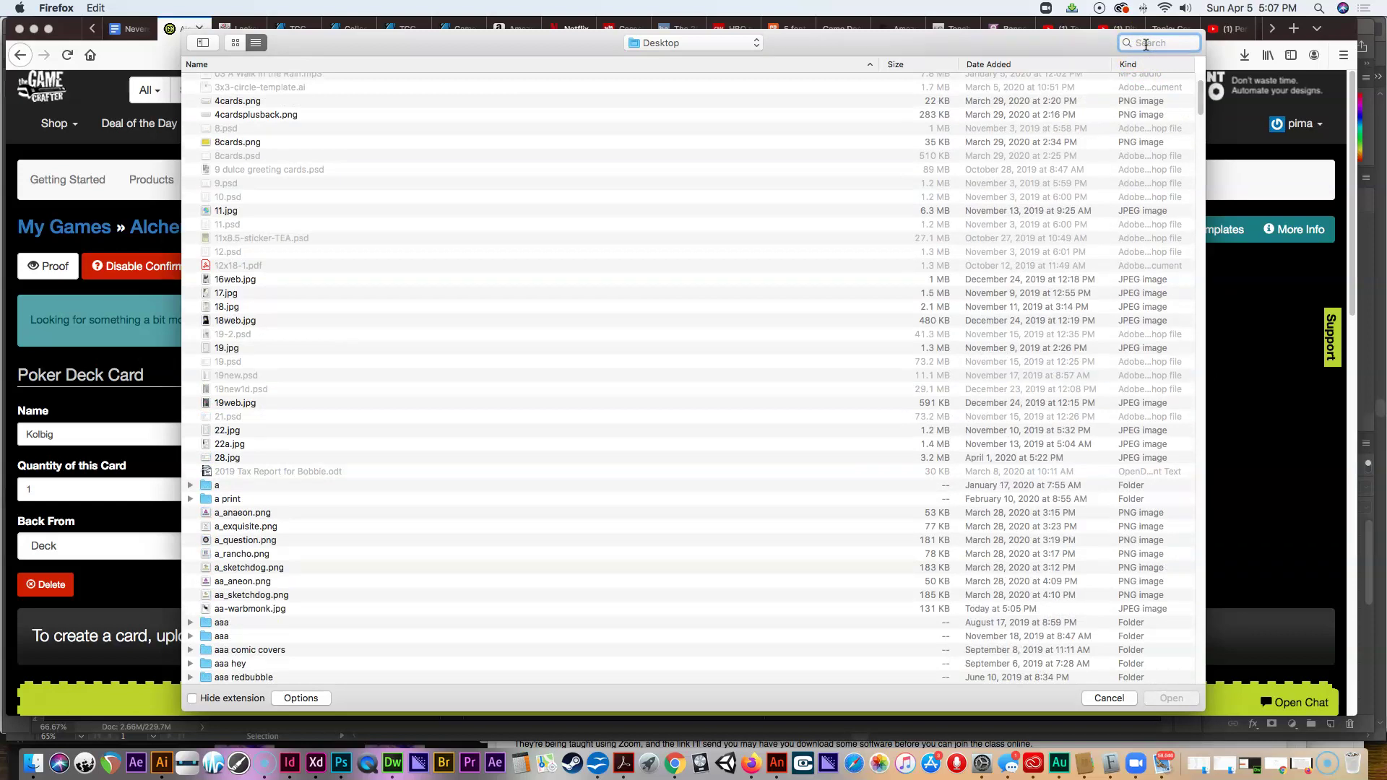
pyautogui.write('aawarbmonk')
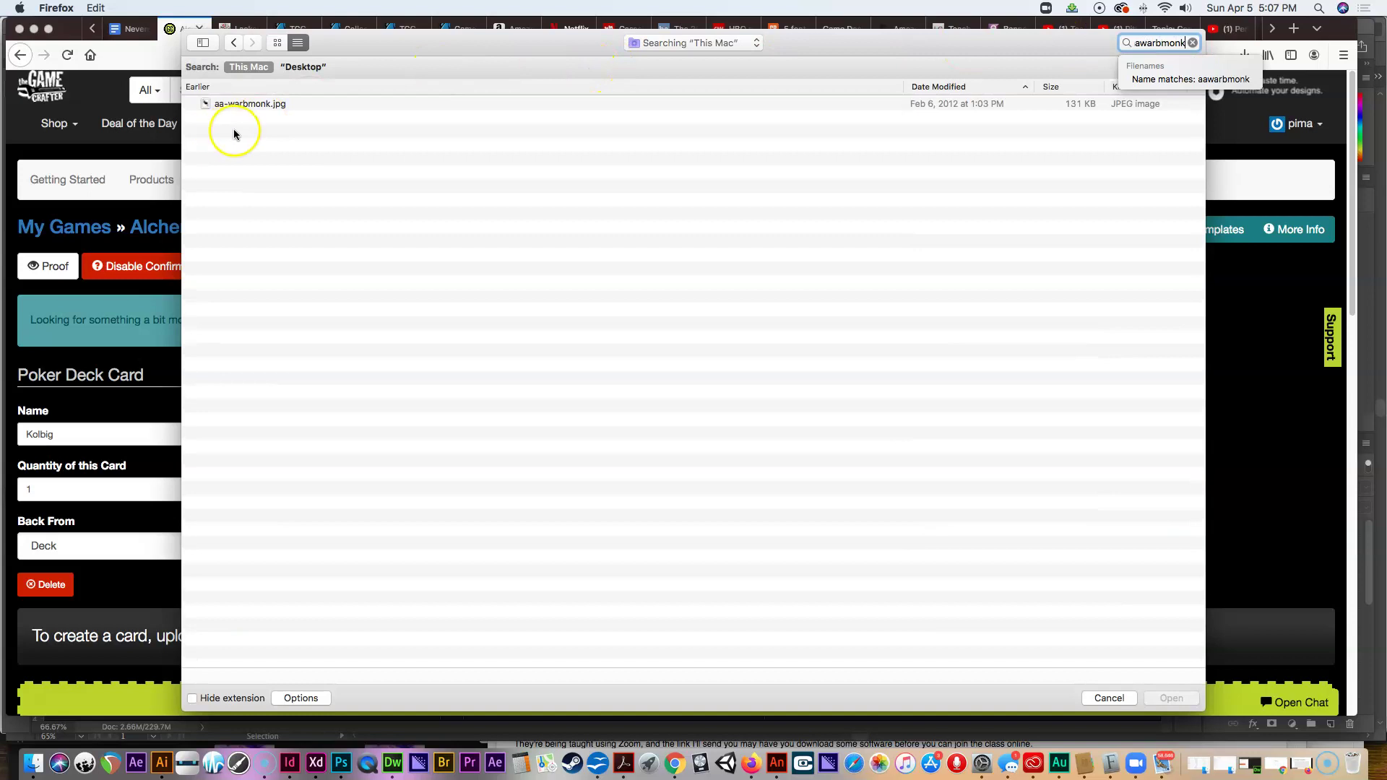
pyautogui.click(249, 103)
pyautogui.click(1178, 700)
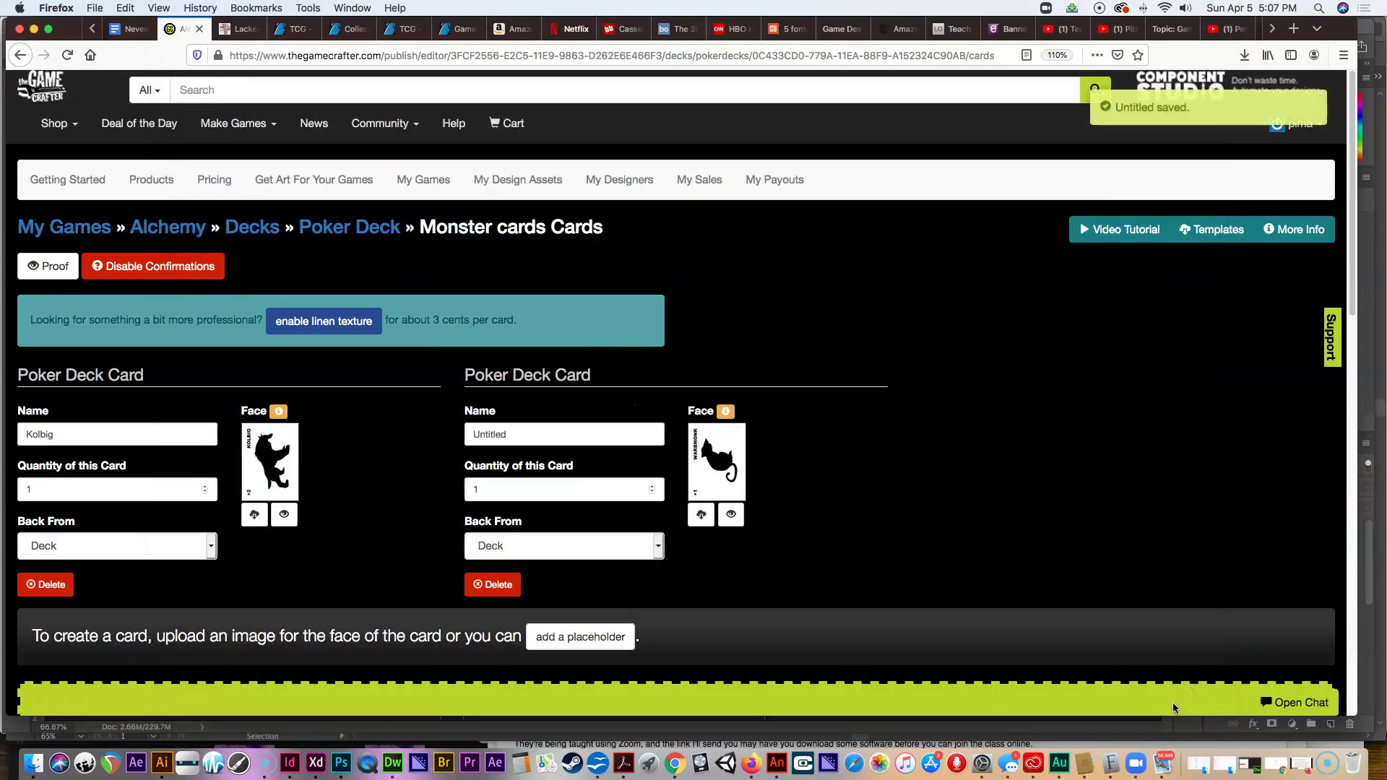
# Step: Name the second card Warbmonk and return to the Poker Deck page
pyautogui.click(563, 431)
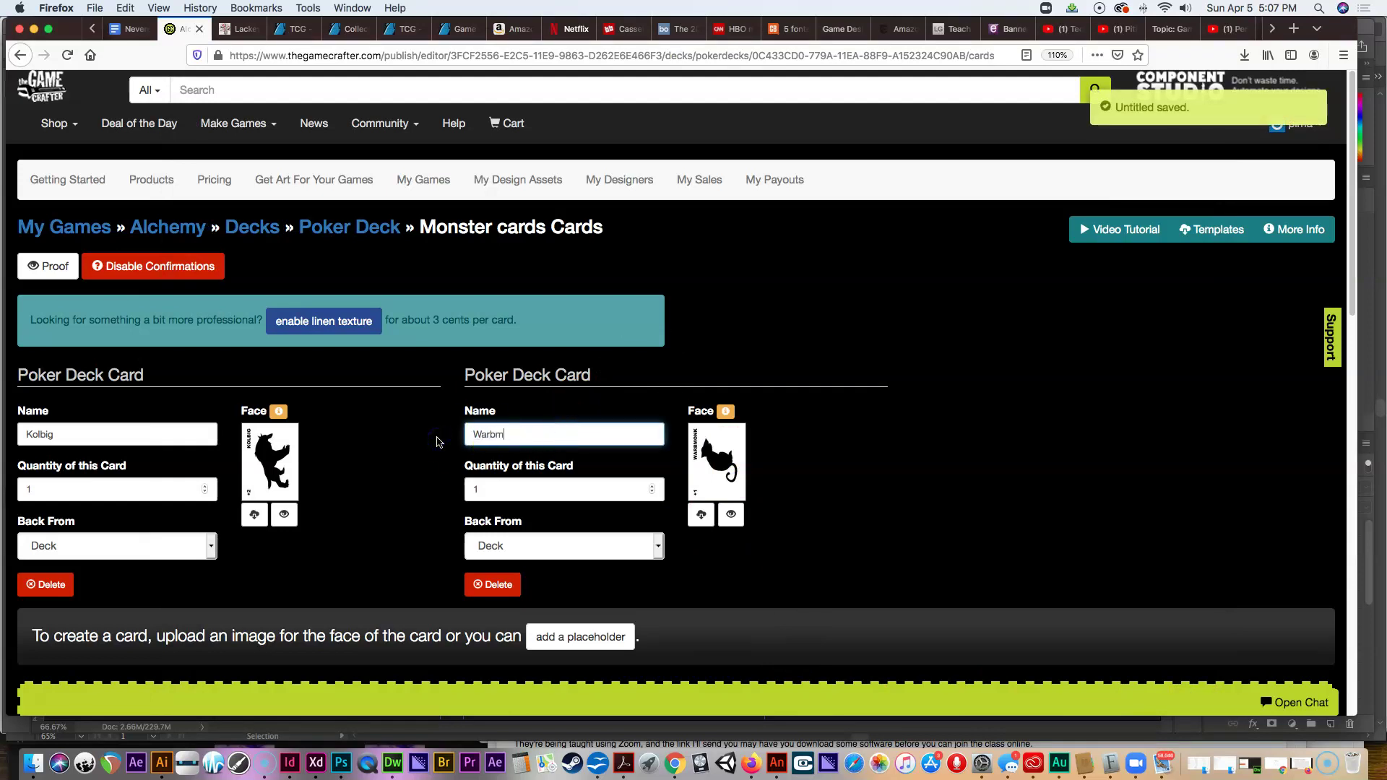
pyautogui.click(878, 545)
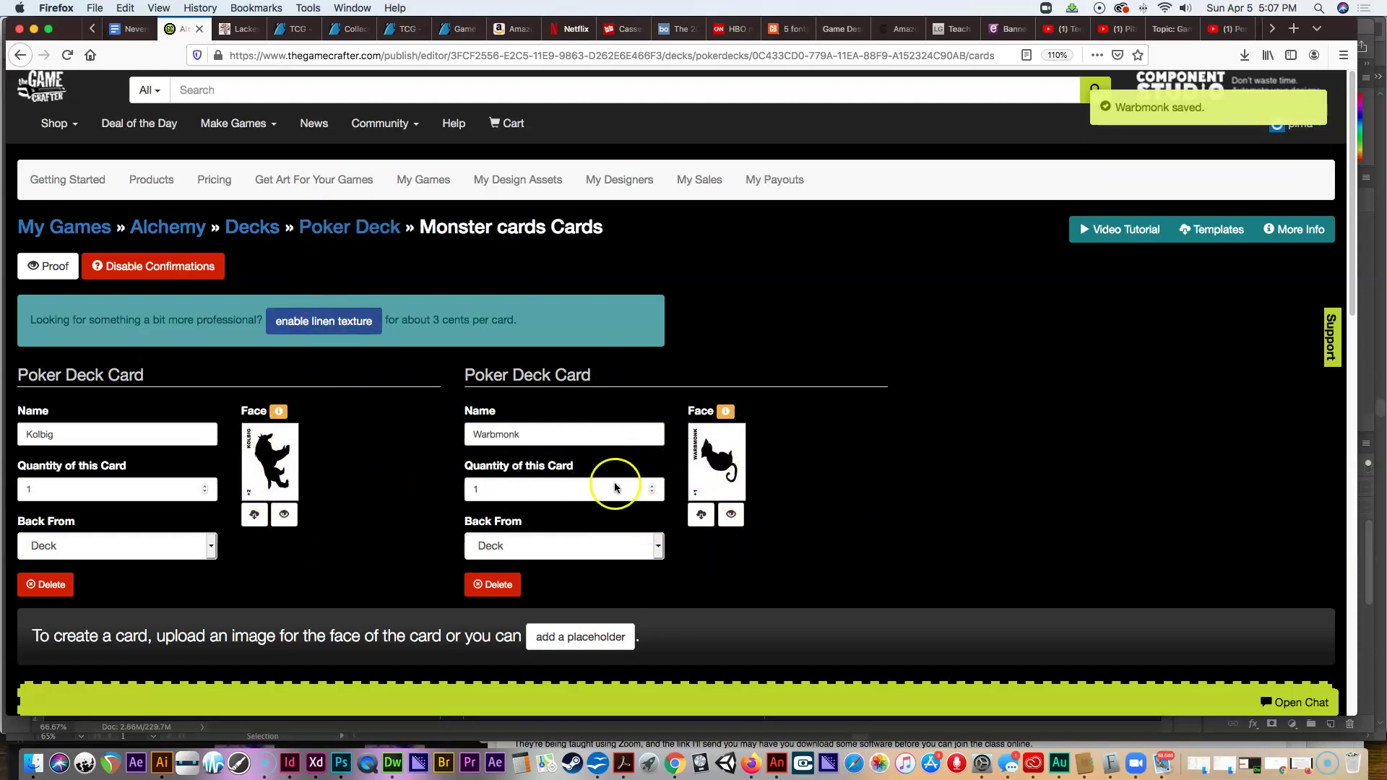
pyautogui.click(352, 232)
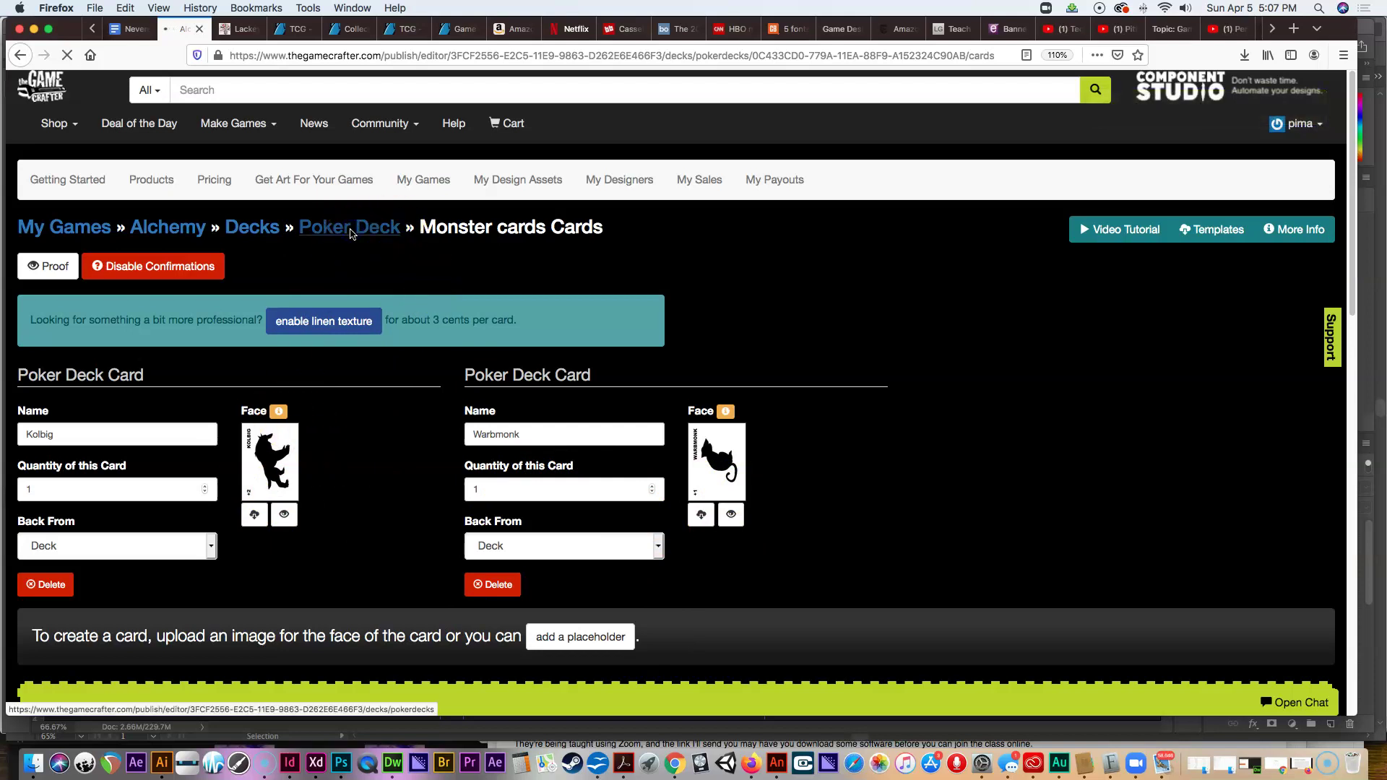
pyautogui.click(340, 236)
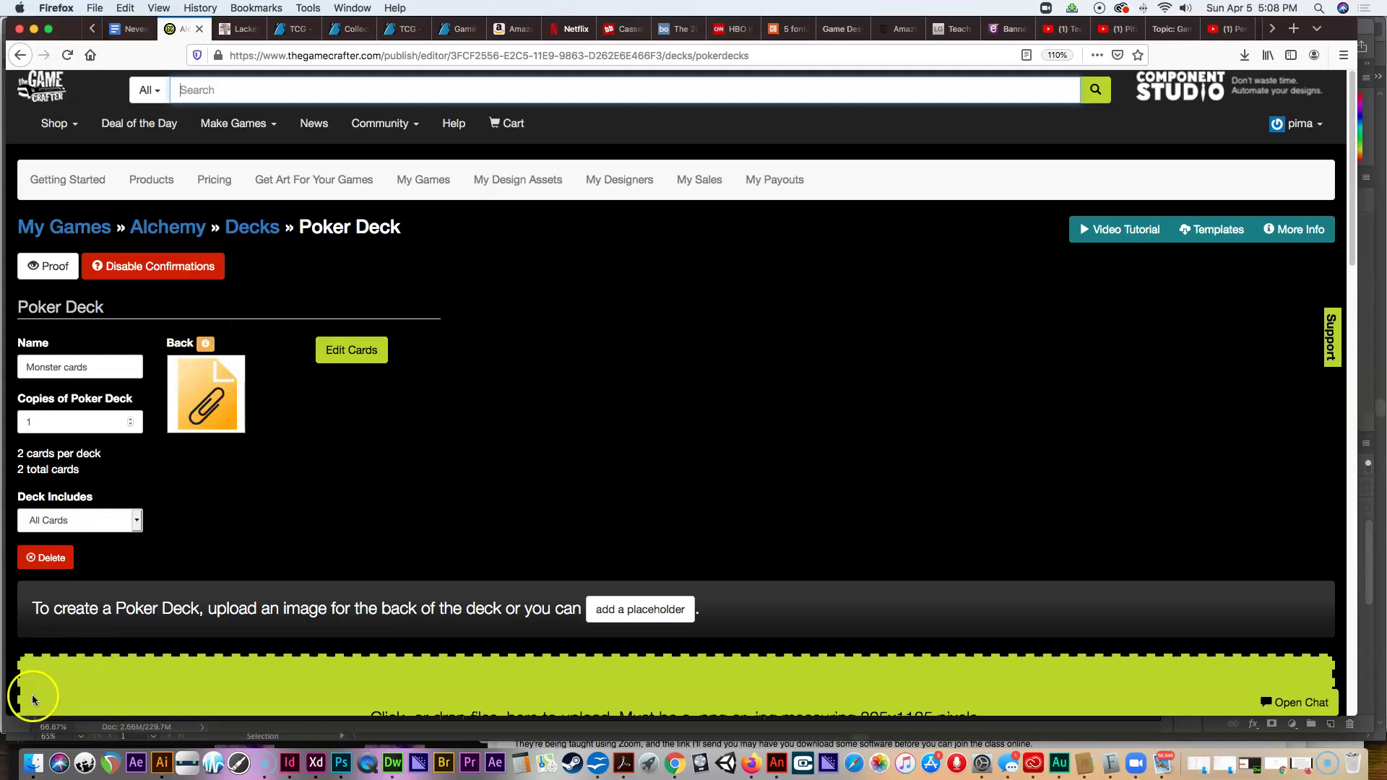
# Step: Switch to Photoshop and save the green card back to the Desktop as a JPEG named aaback at maximum quality
pyautogui.press('super+Tab')
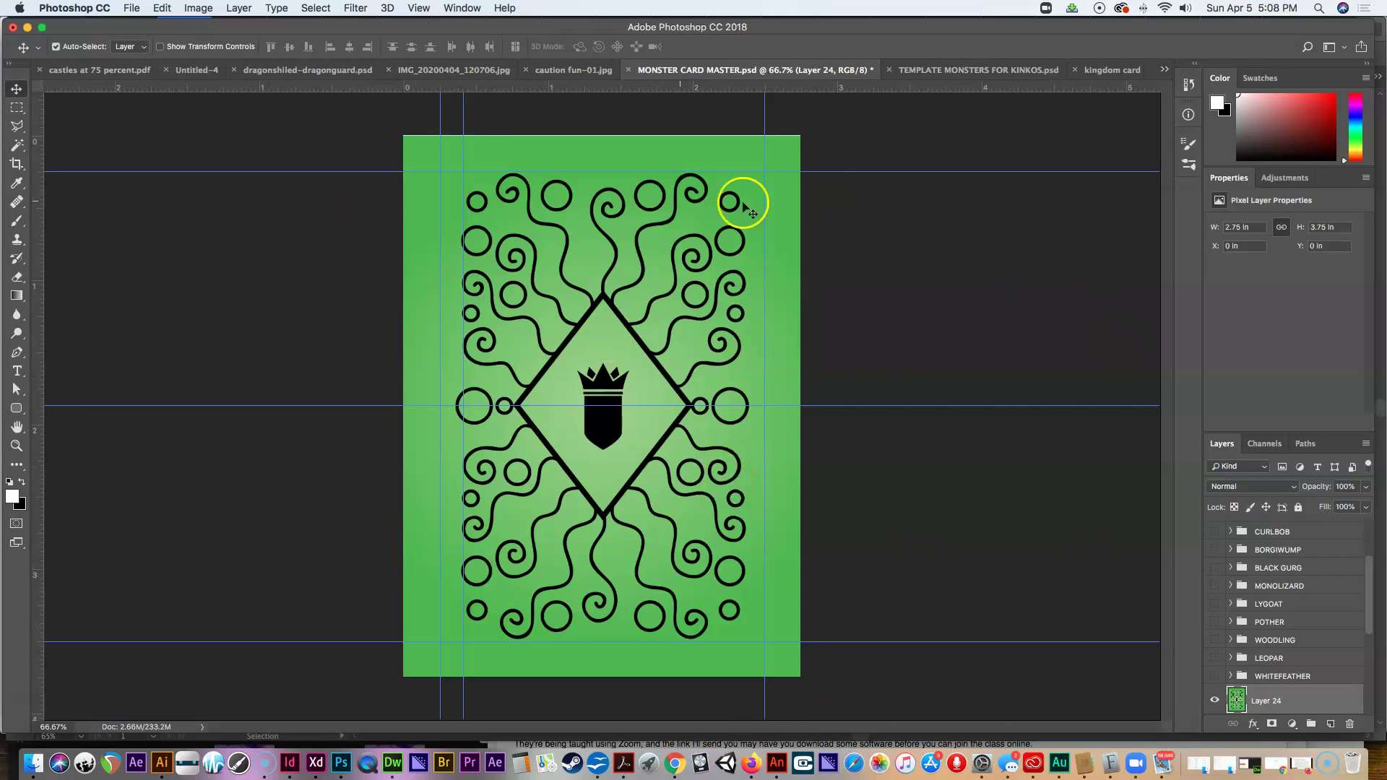
pyautogui.click(132, 7)
pyautogui.click(181, 158)
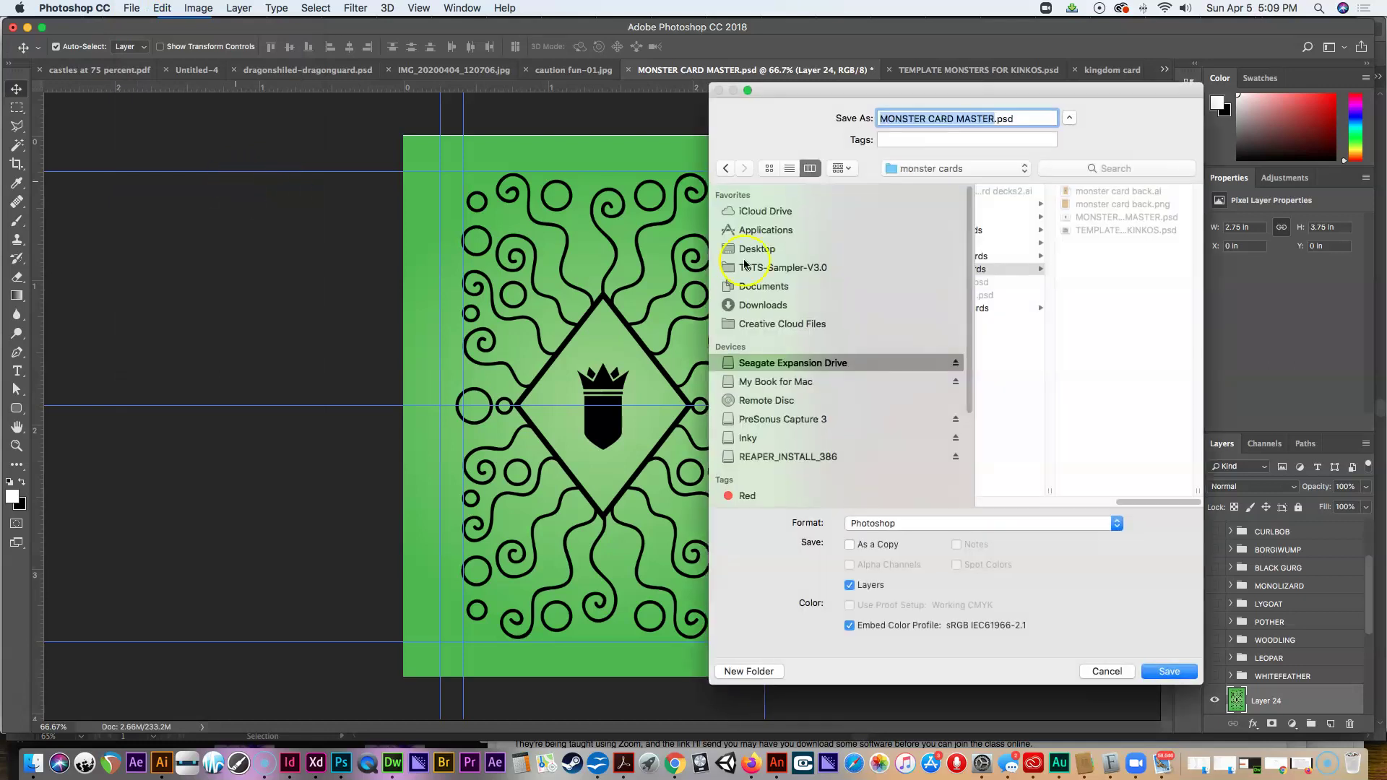
pyautogui.click(945, 531)
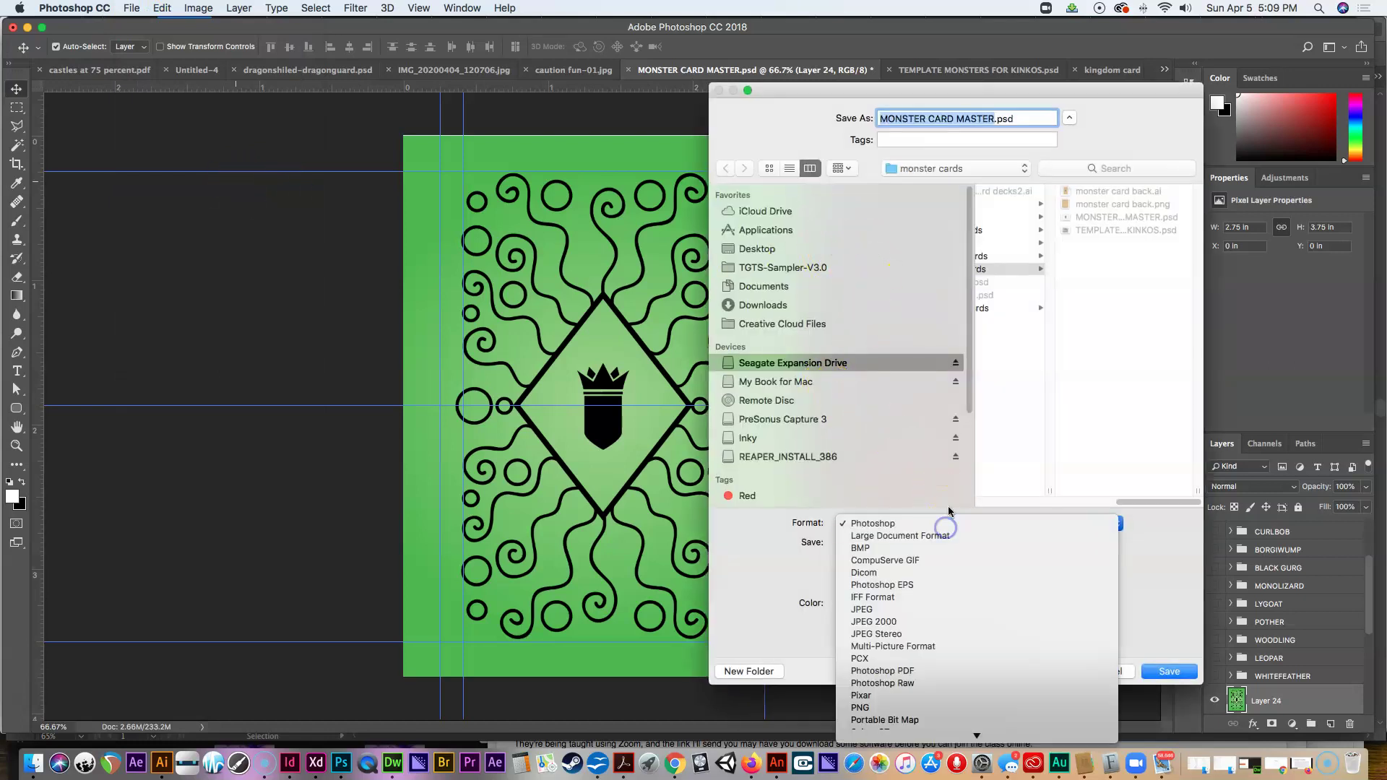
pyautogui.click(930, 607)
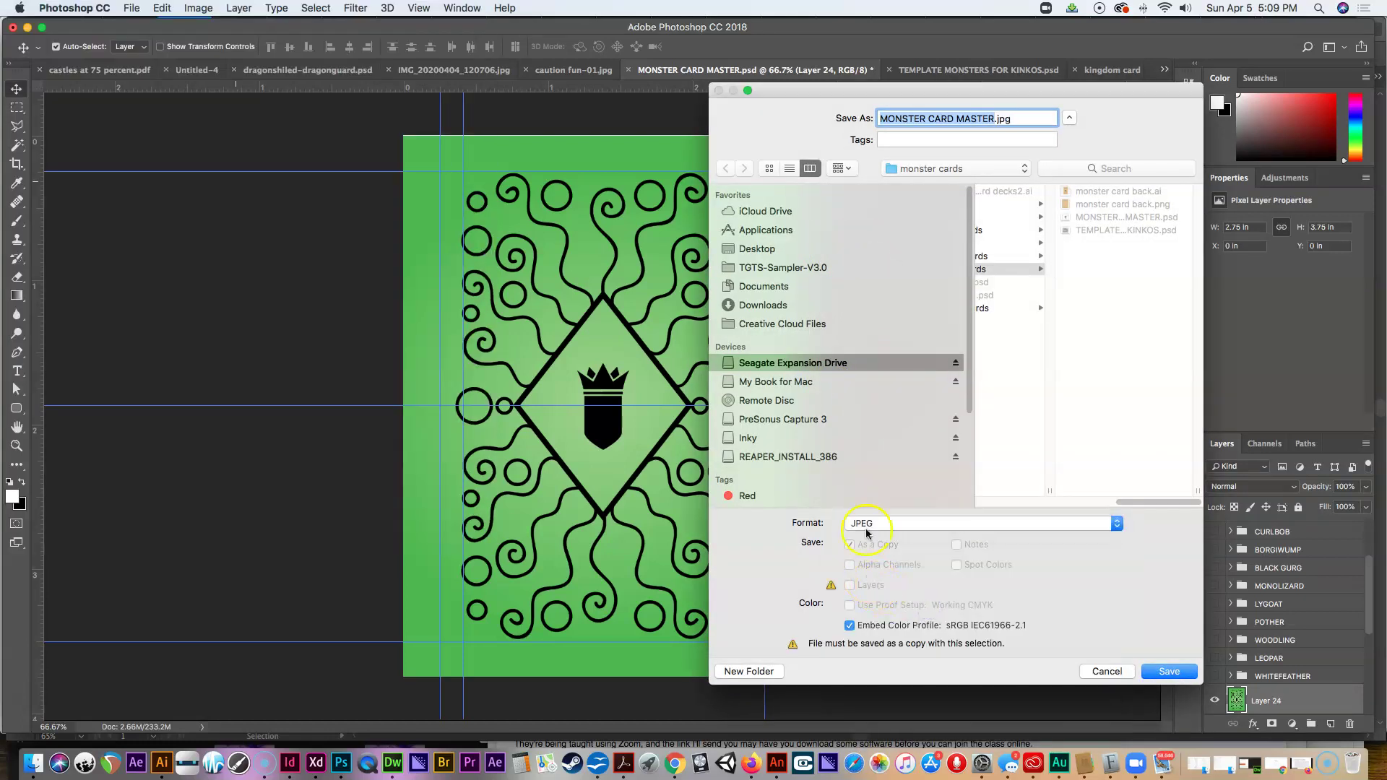
pyautogui.click(754, 250)
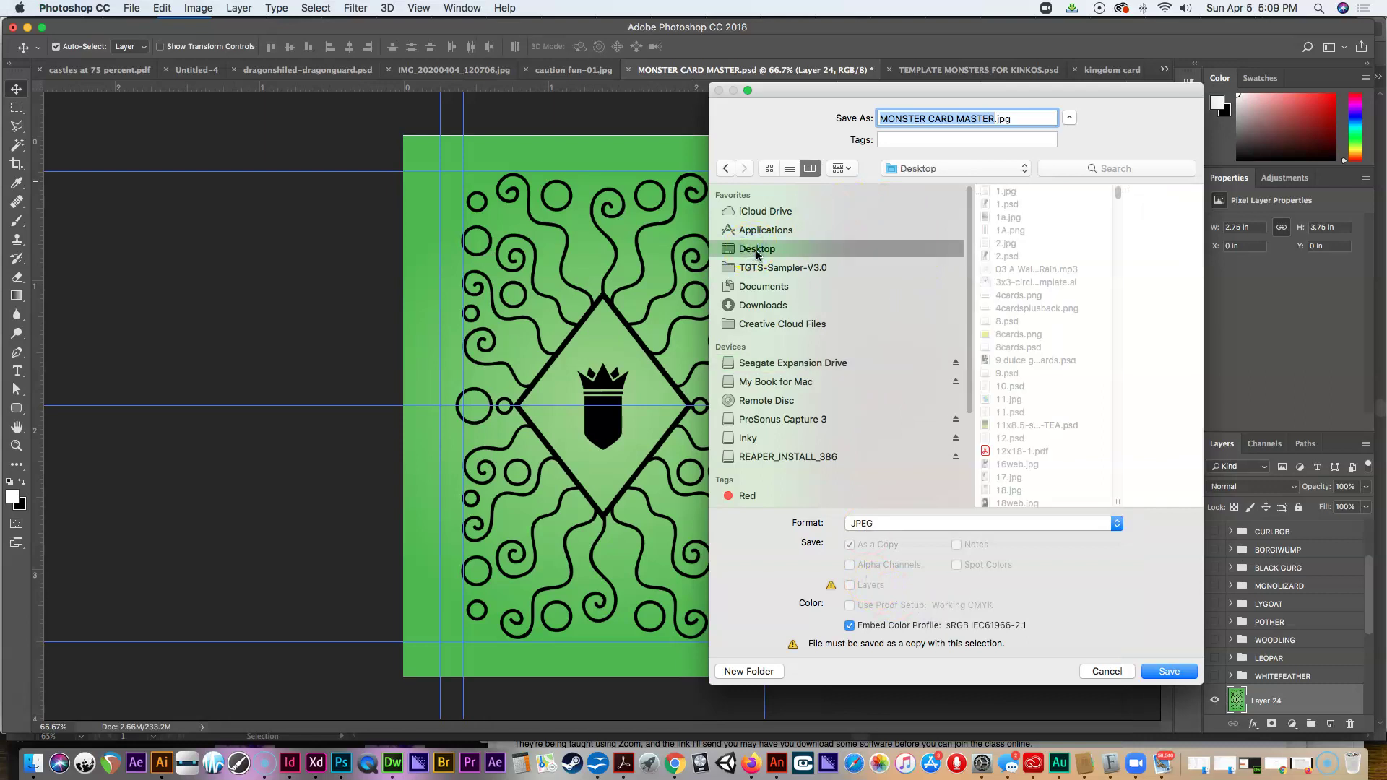
pyautogui.write('aaback')
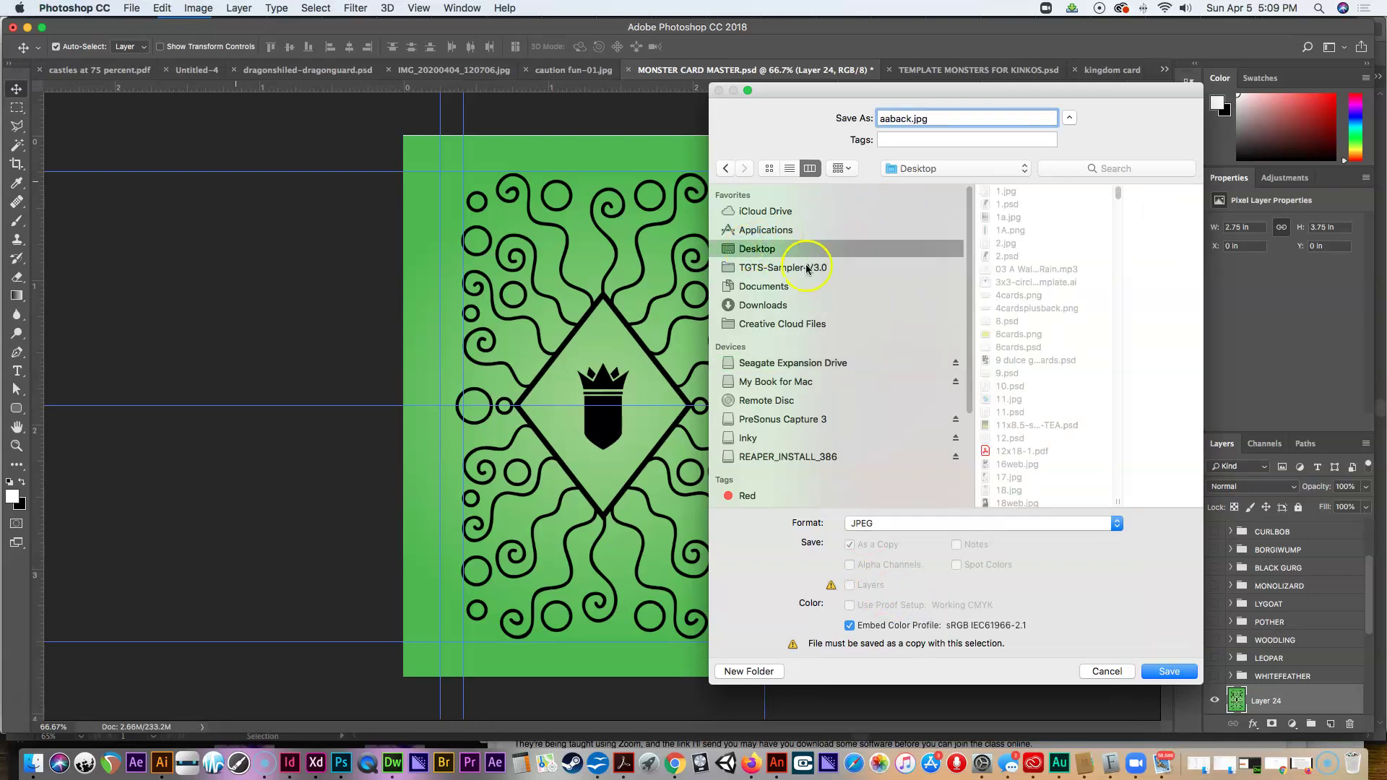
pyautogui.click(1168, 672)
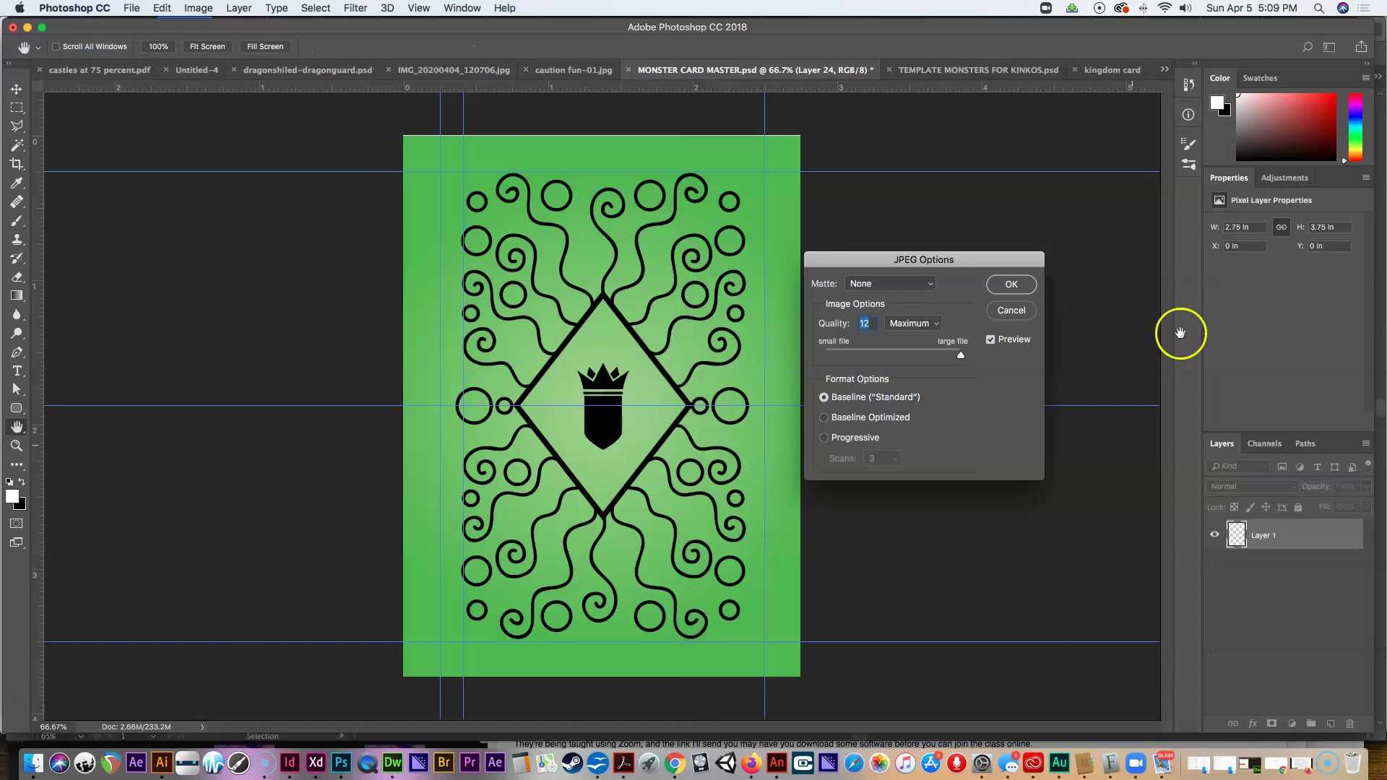
pyautogui.click(1014, 282)
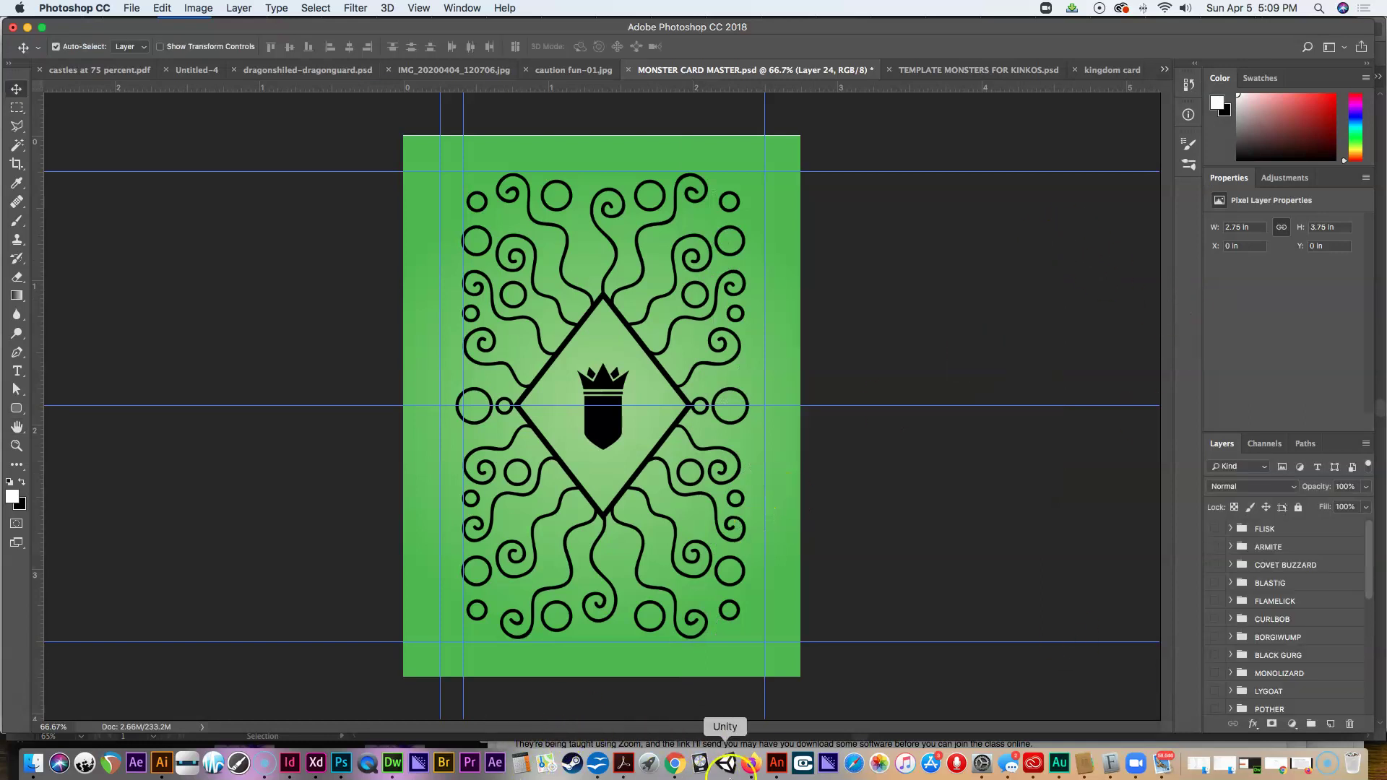
# Step: Switch to Firefox and upload aaback.jpg from the Desktop as the back of the Monster cards deck
pyautogui.click(752, 764)
pyautogui.click(196, 409)
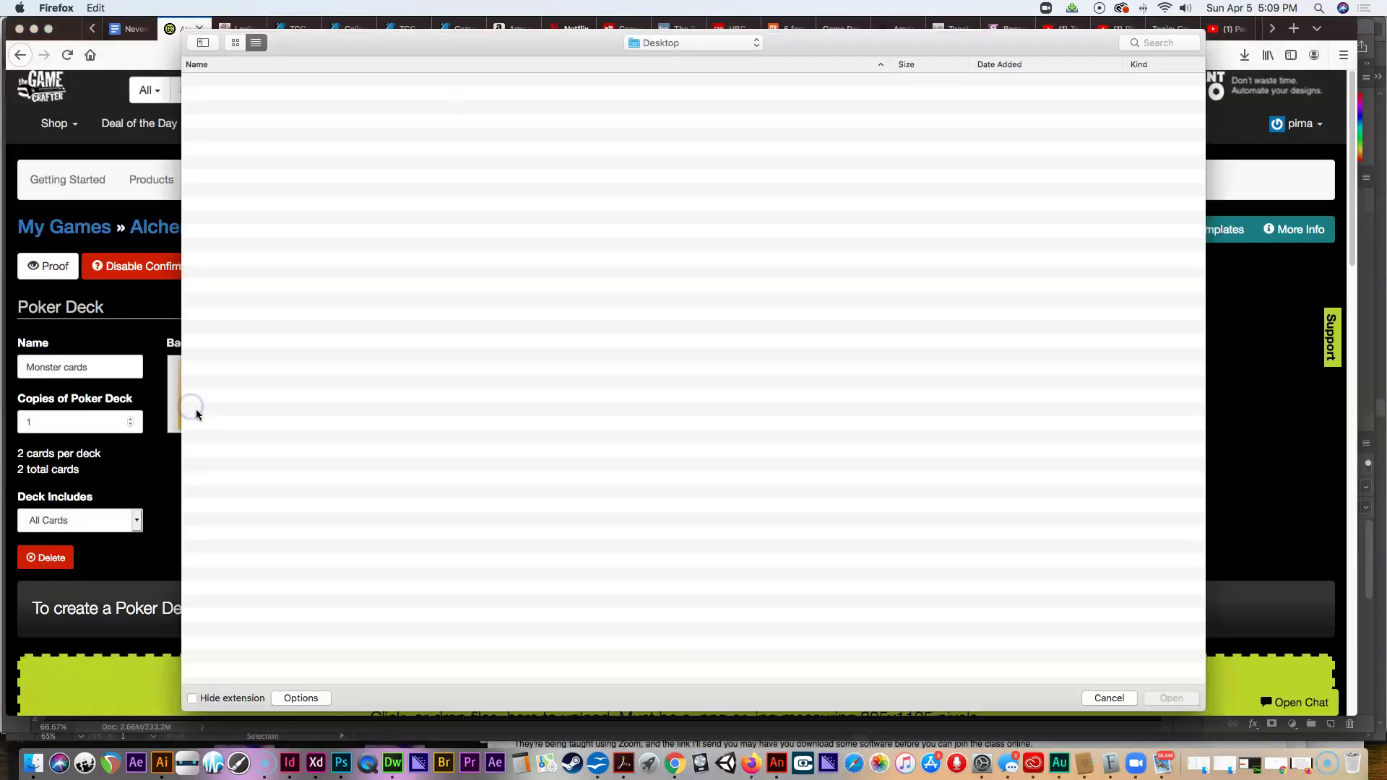
pyautogui.scroll(-3, 439, 324)
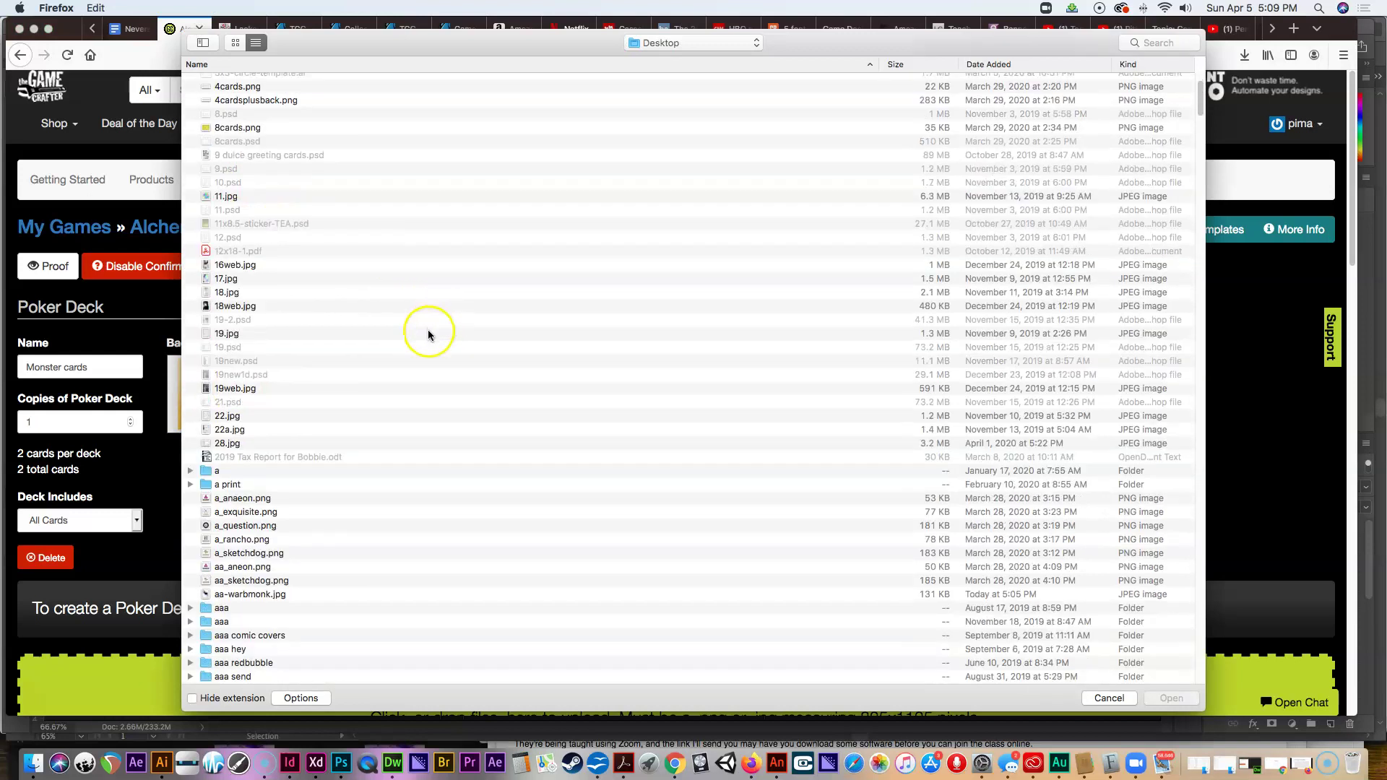
pyautogui.scroll(-5, 428, 330)
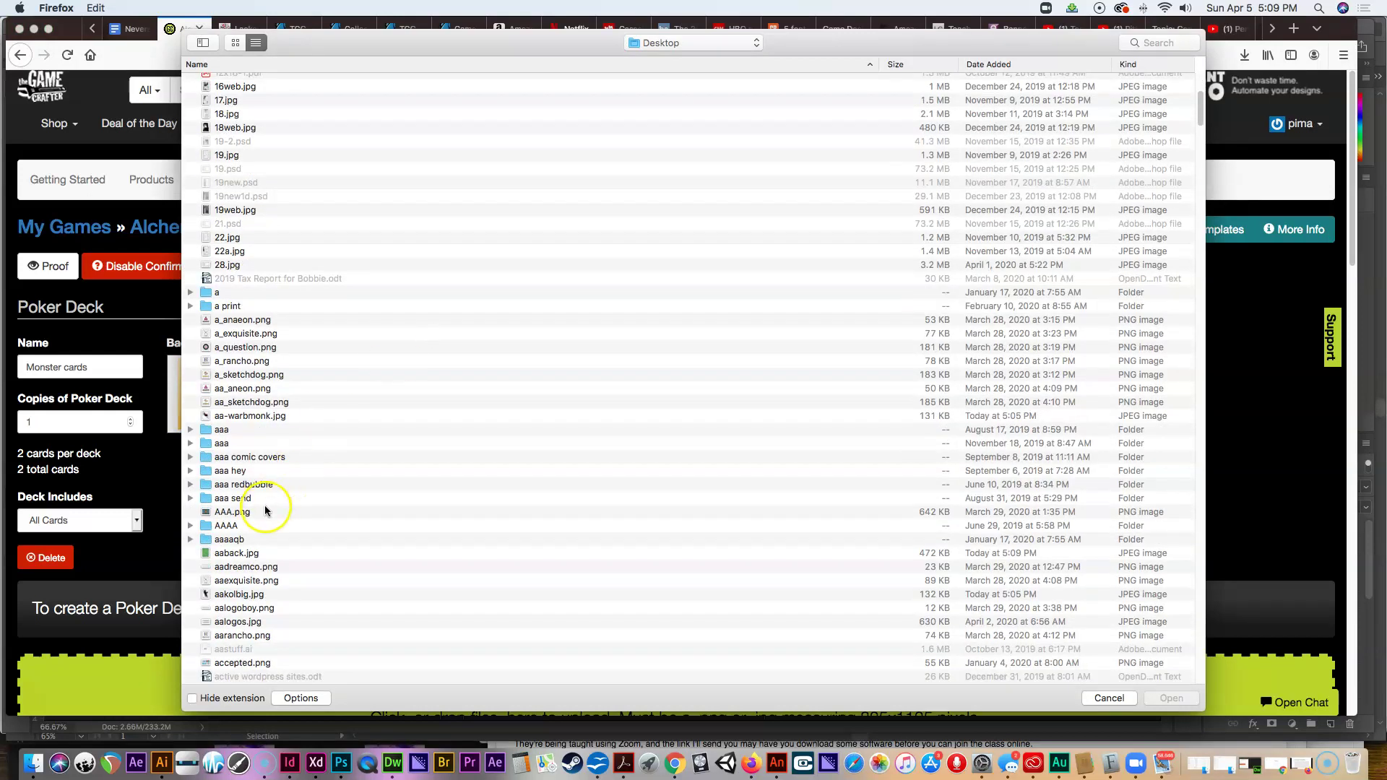
pyautogui.click(235, 554)
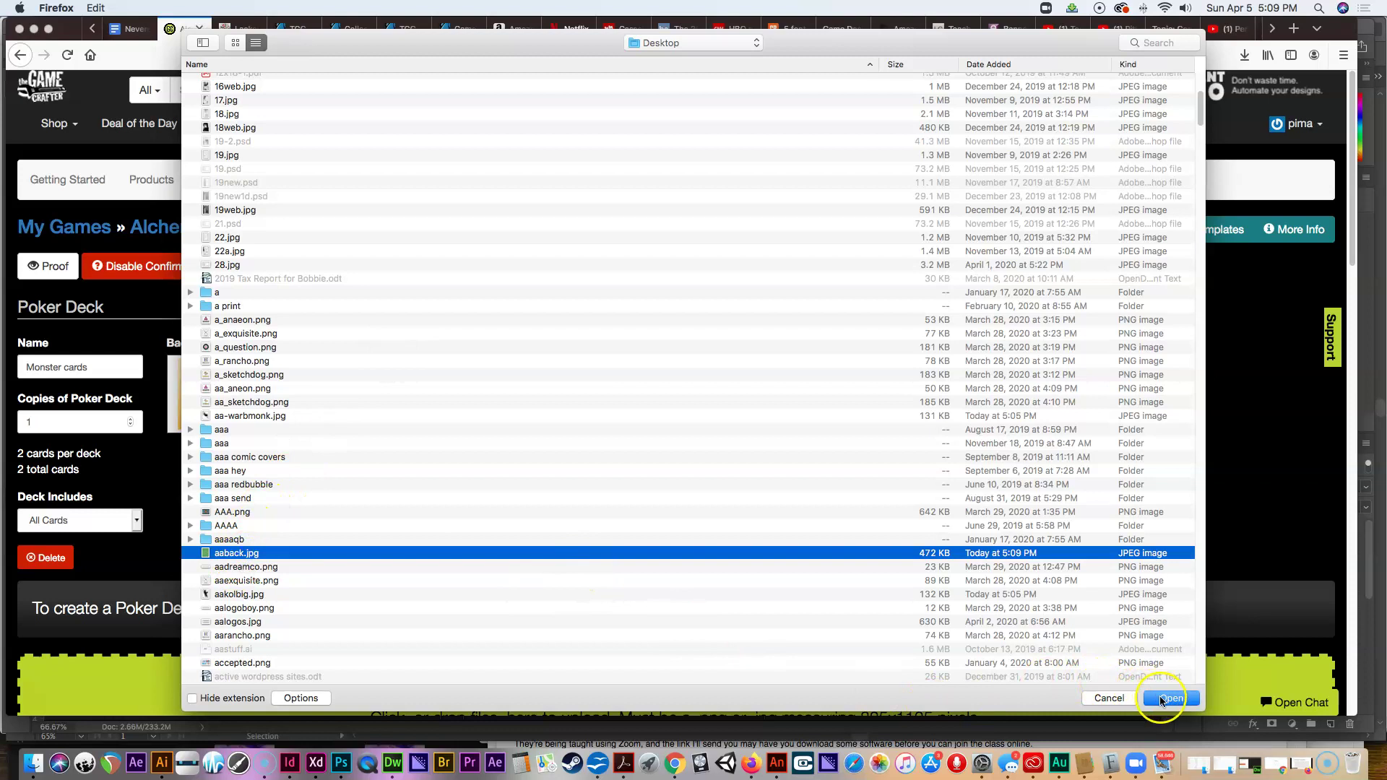
pyautogui.press('Return')
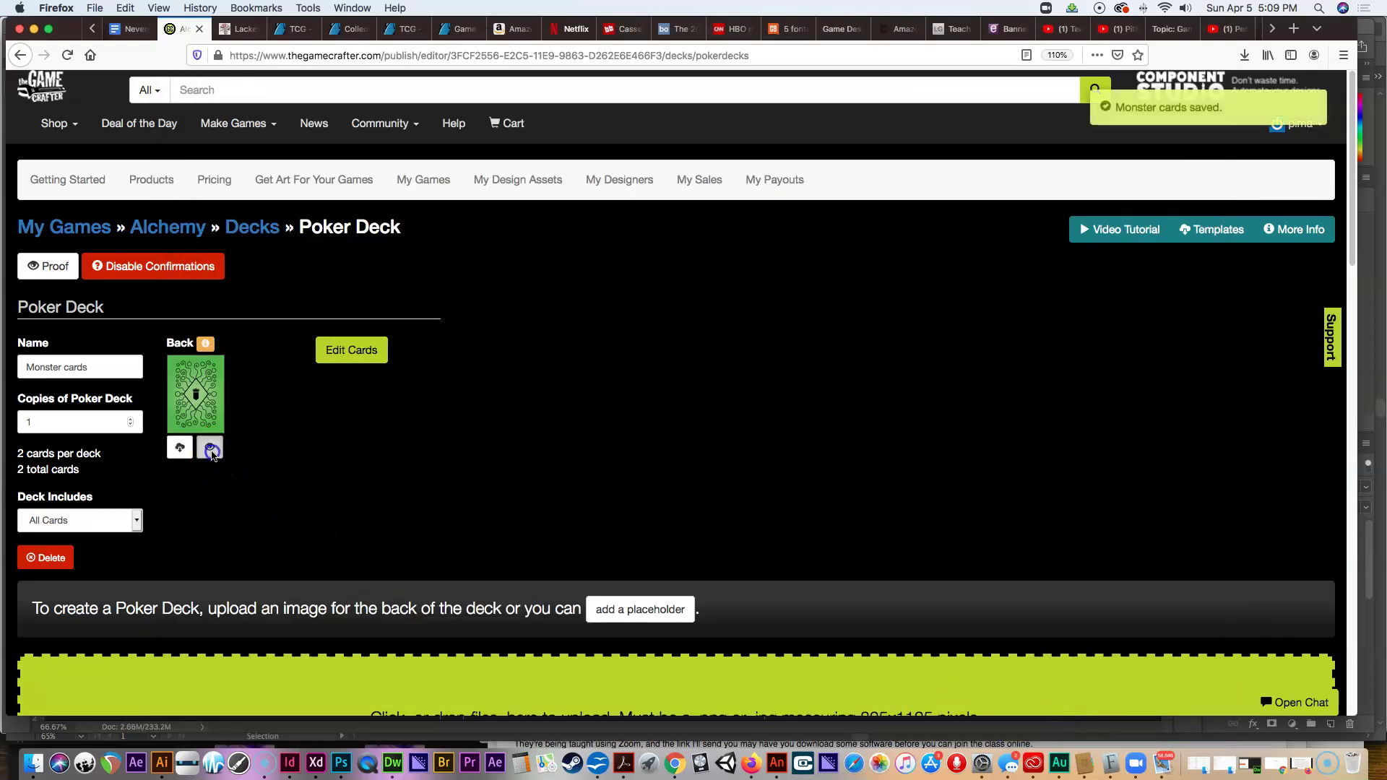
# Step: Proof the Monster cards back against its cut lines and close the proofing view without approving or denying it
pyautogui.click(210, 447)
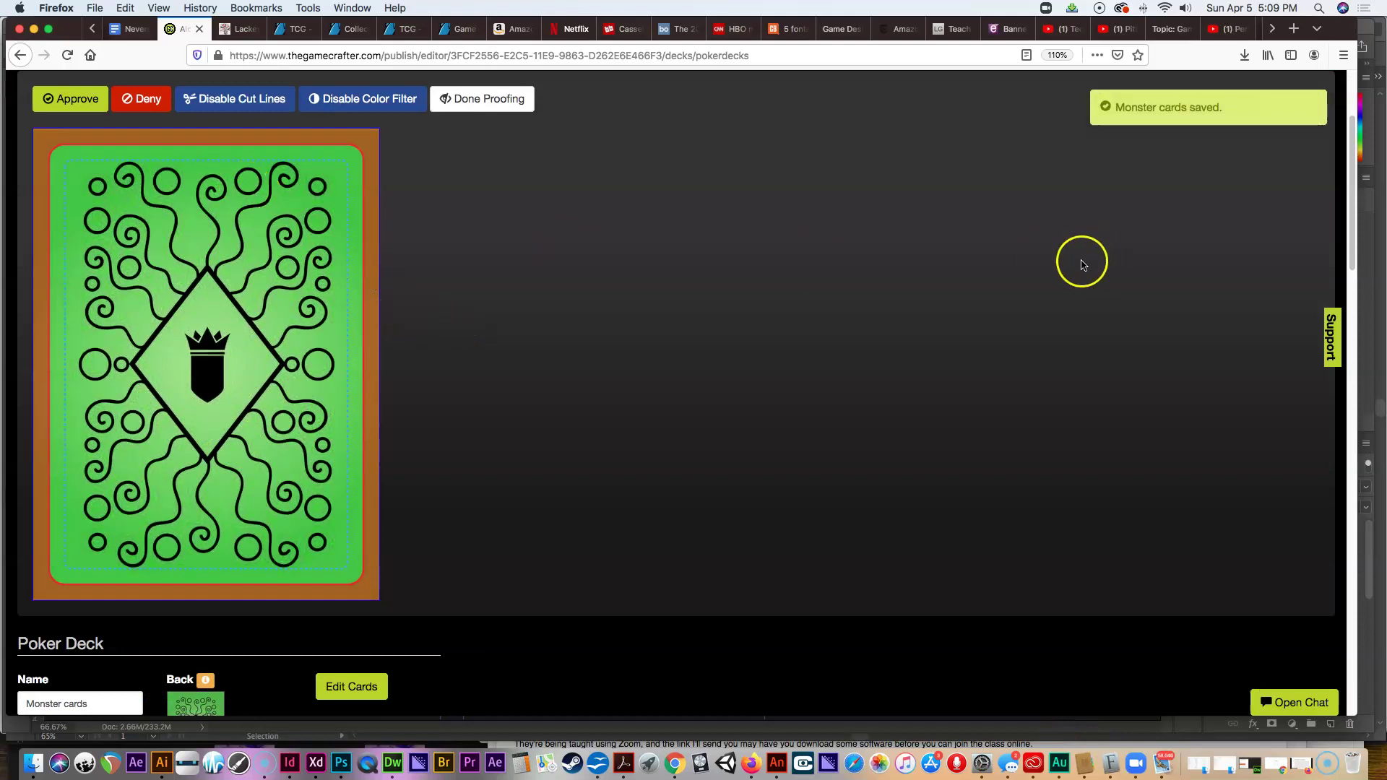
pyautogui.click(474, 102)
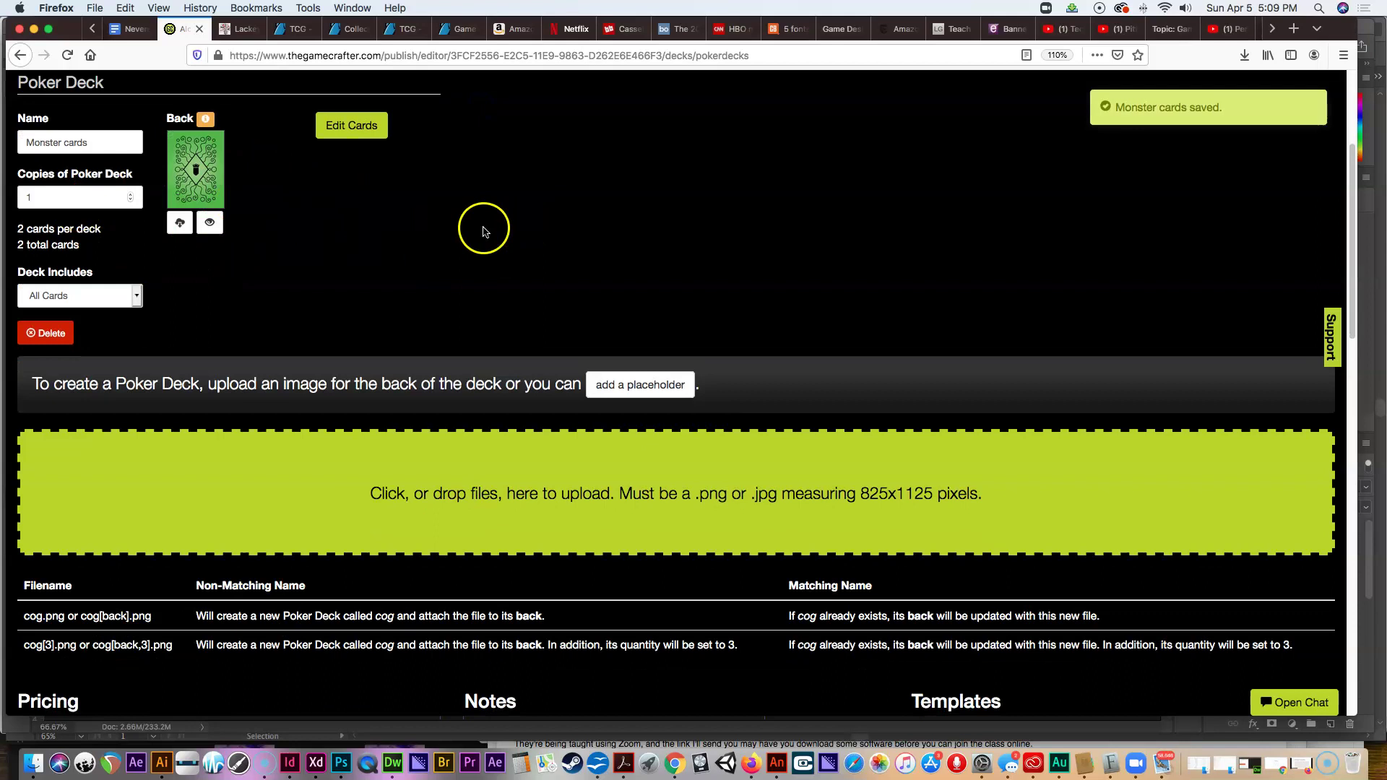
pyautogui.scroll(1, 766, 260)
pyautogui.scroll(3, 766, 260)
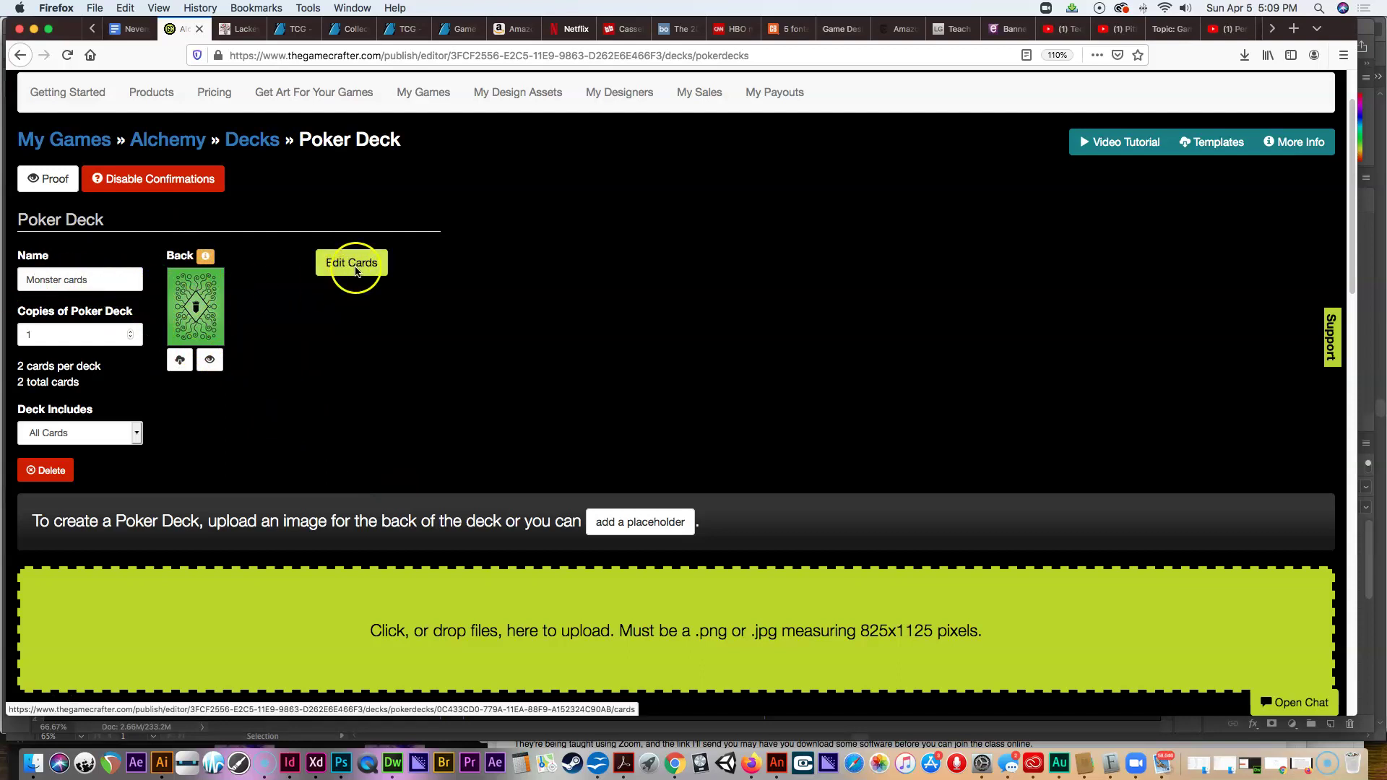
# Step: Add a second placeholder Poker Deck to the Alchemy game
pyautogui.click(638, 525)
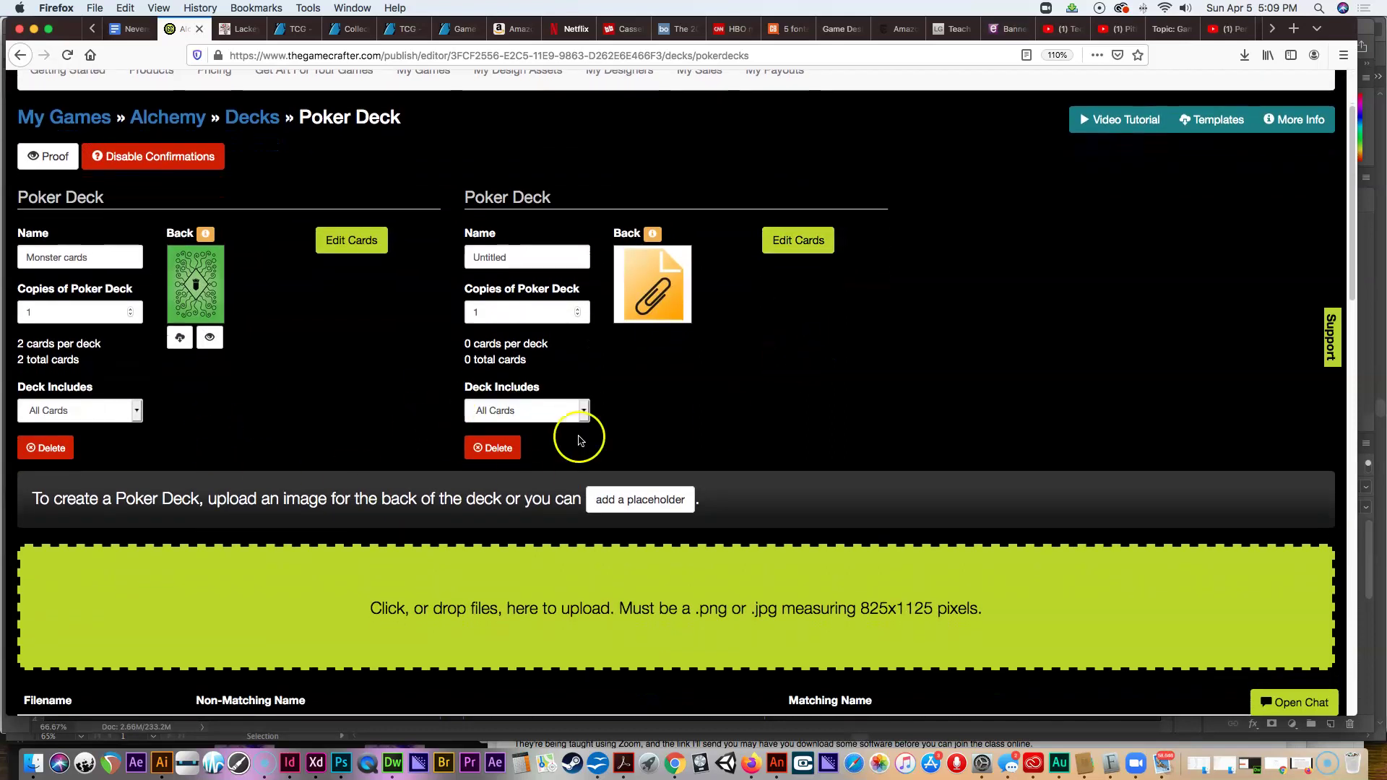
pyautogui.scroll(3, 375, 161)
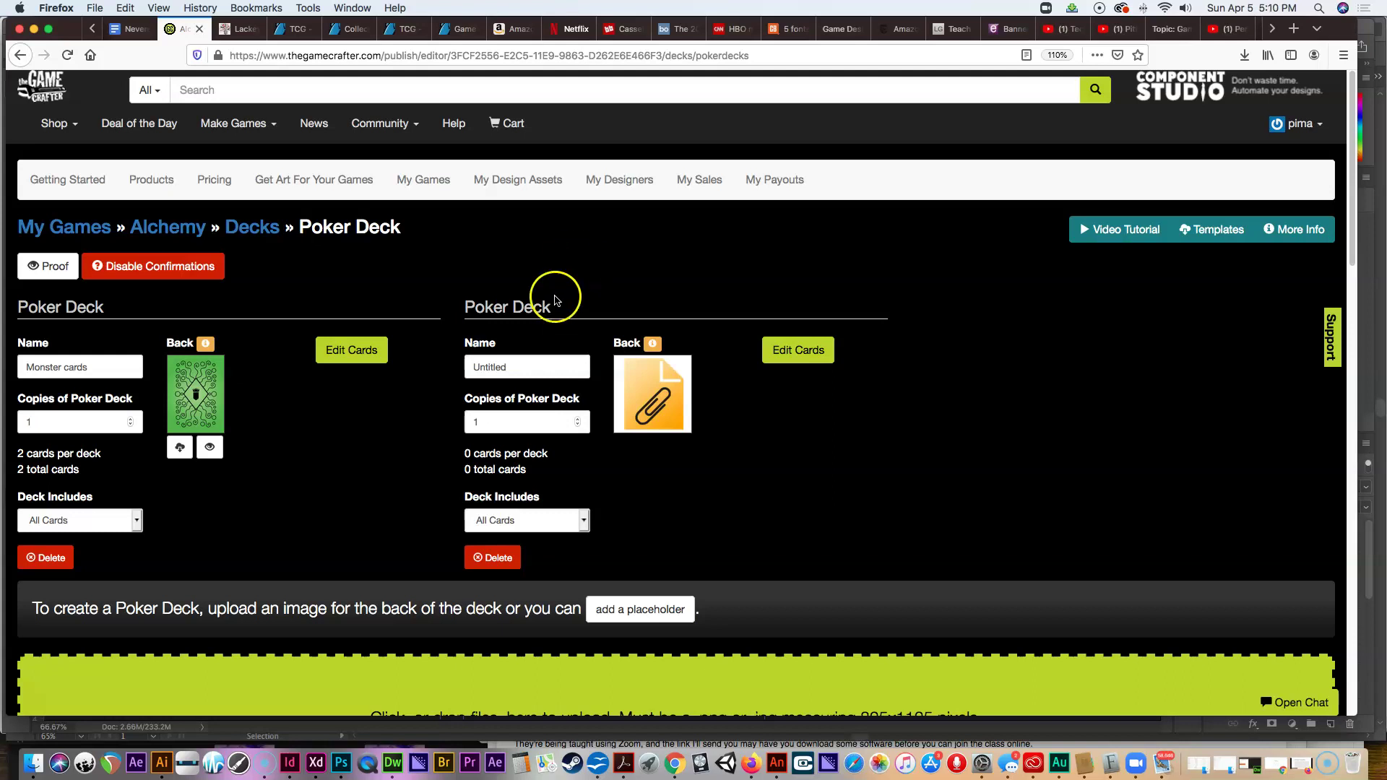
pyautogui.scroll(-5, 557, 296)
pyautogui.scroll(5, 558, 300)
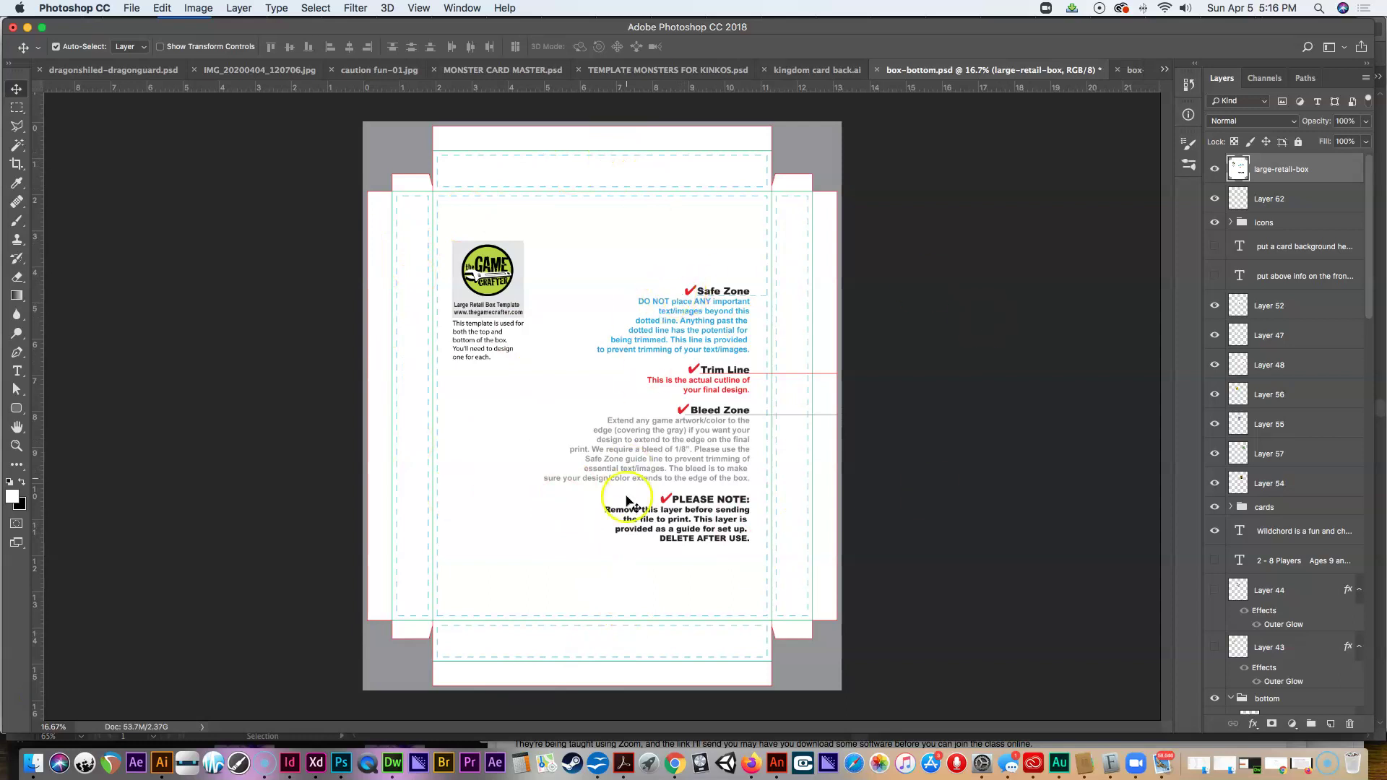
# Step: Switch from Photoshop to Firefox and open the Large Retail Box page among the Alchemy game's boxes
pyautogui.click(754, 763)
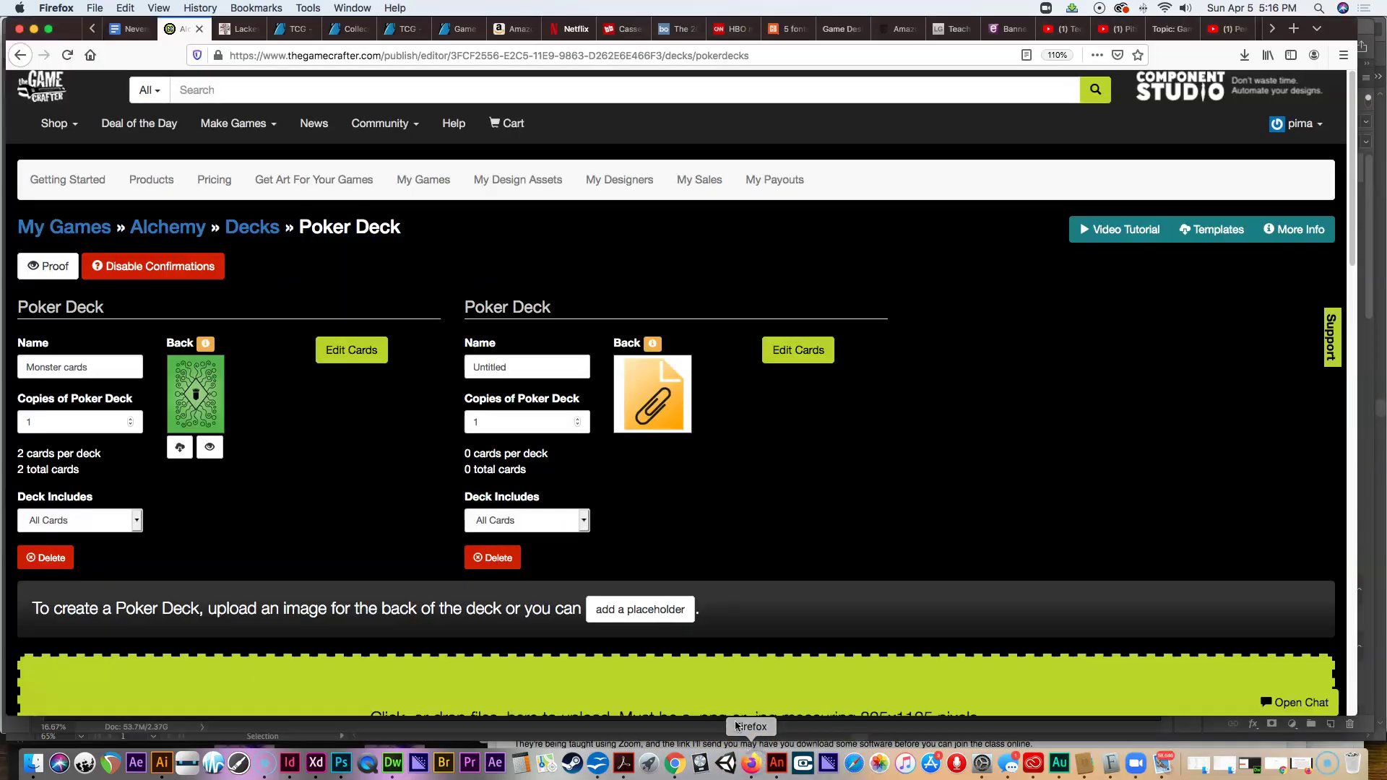
pyautogui.click(156, 228)
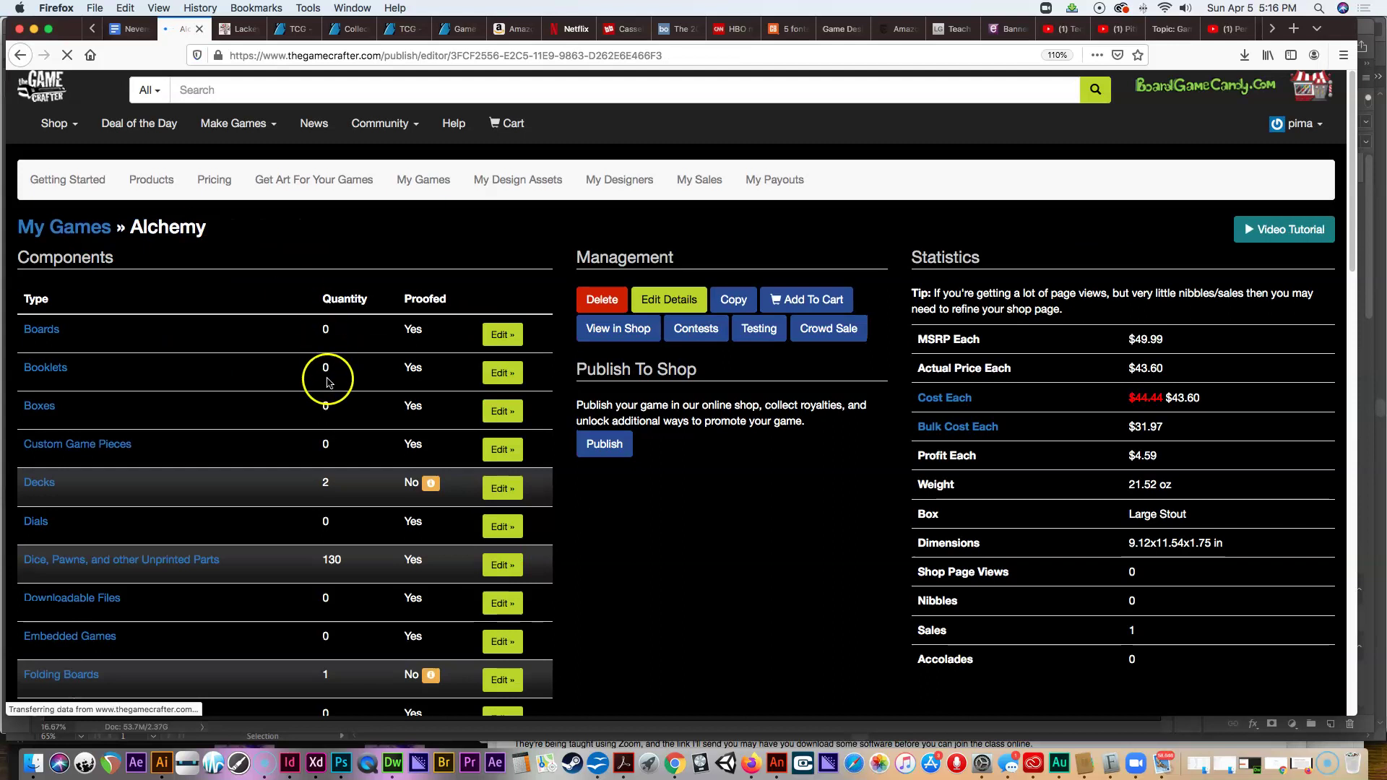
pyautogui.scroll(-3, 327, 383)
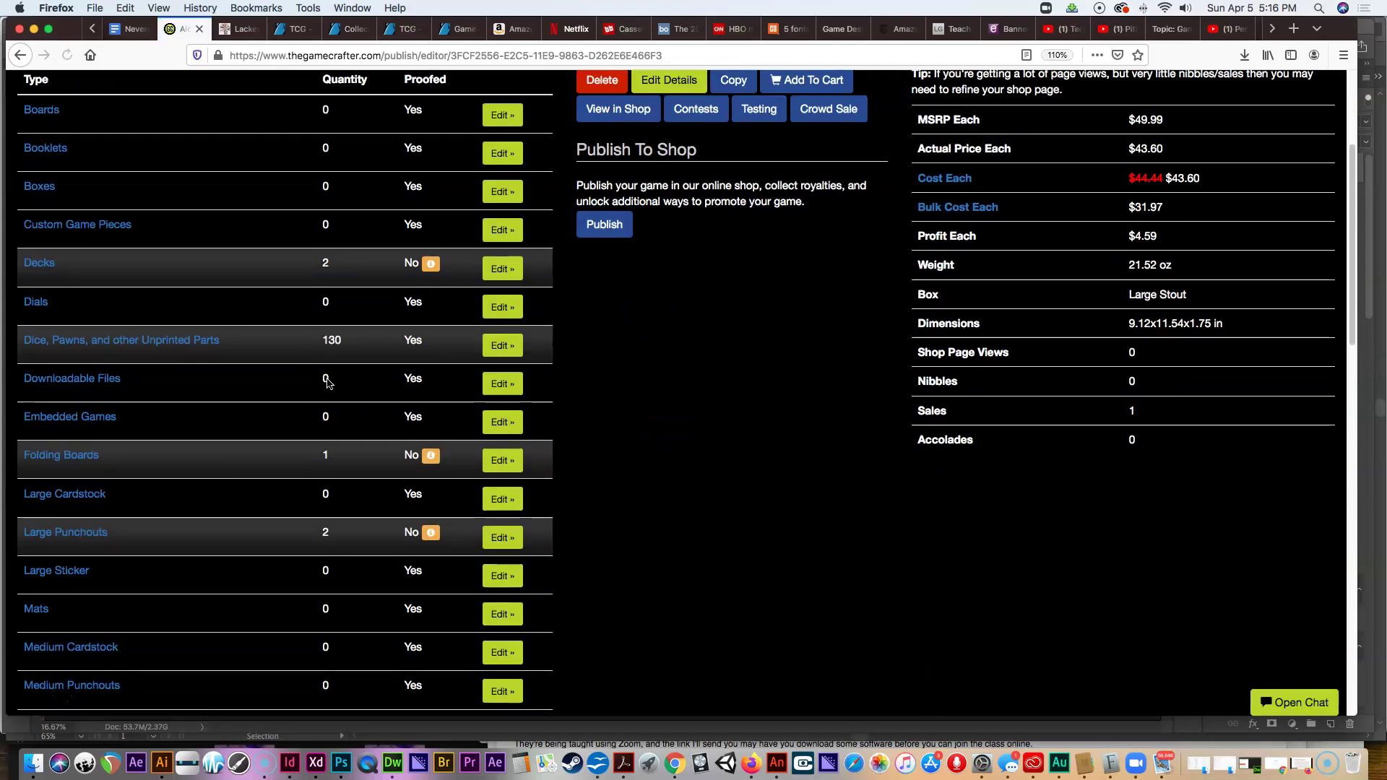
pyautogui.click(42, 236)
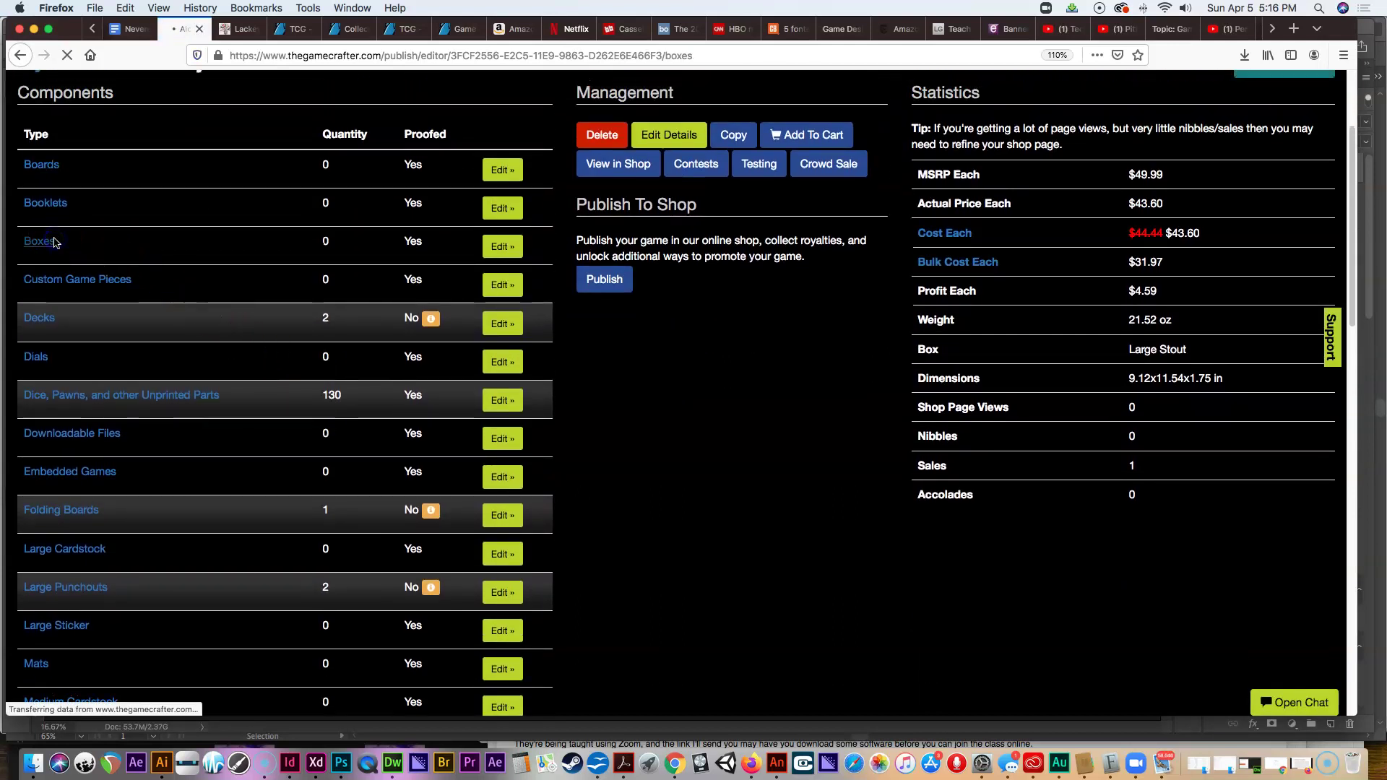
pyautogui.scroll(-5, 431, 458)
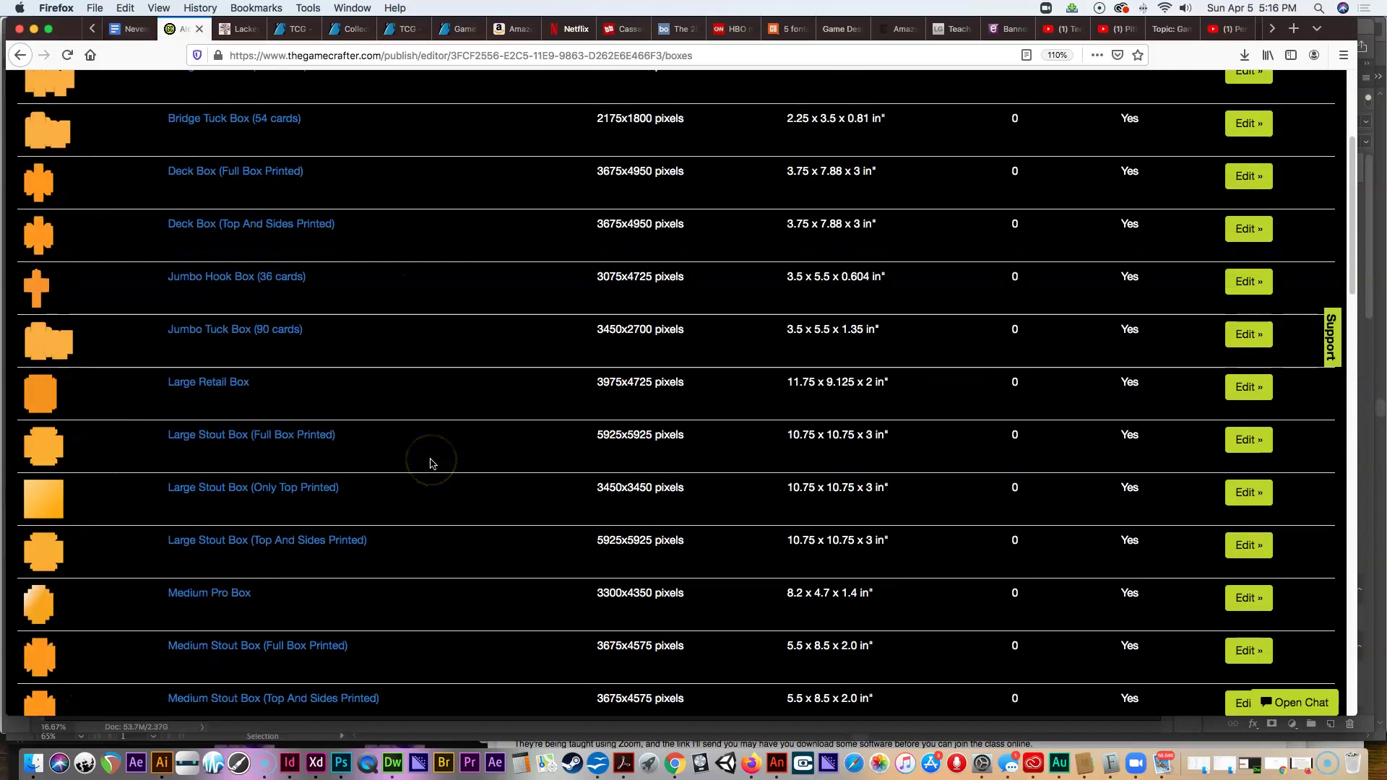
pyautogui.scroll(-2, 430, 463)
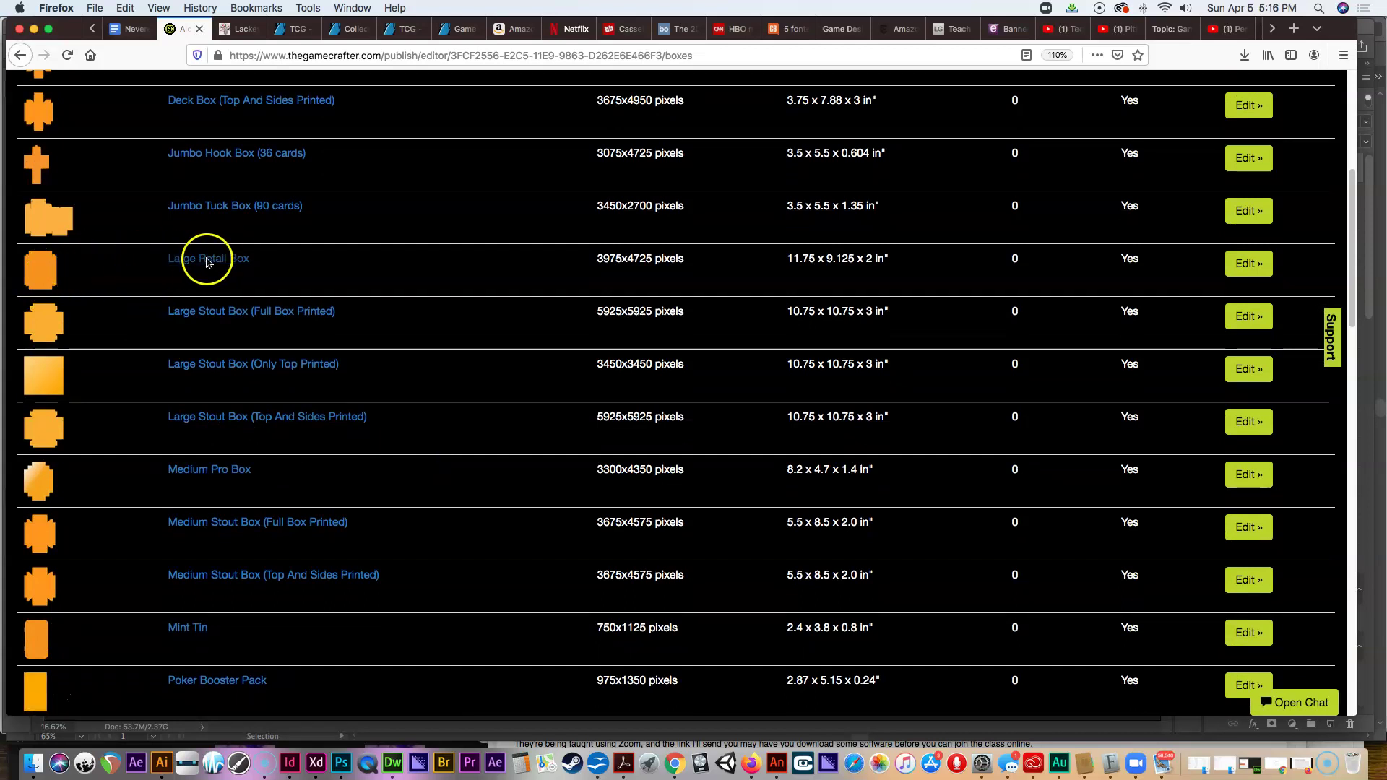
pyautogui.click(185, 259)
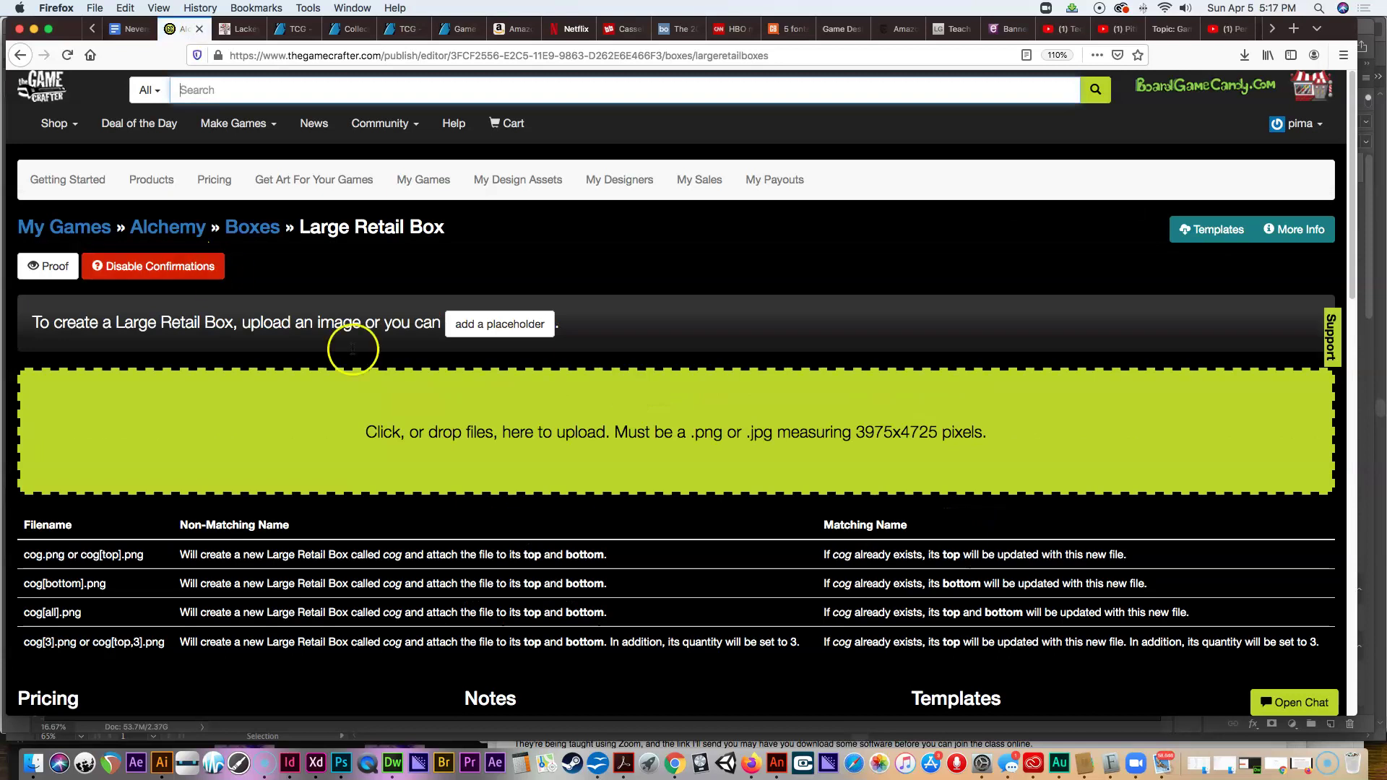
# Step: Review the Large Retail Box pricing, notes and stats, and add a placeholder box to the game
pyautogui.scroll(-10, 526, 449)
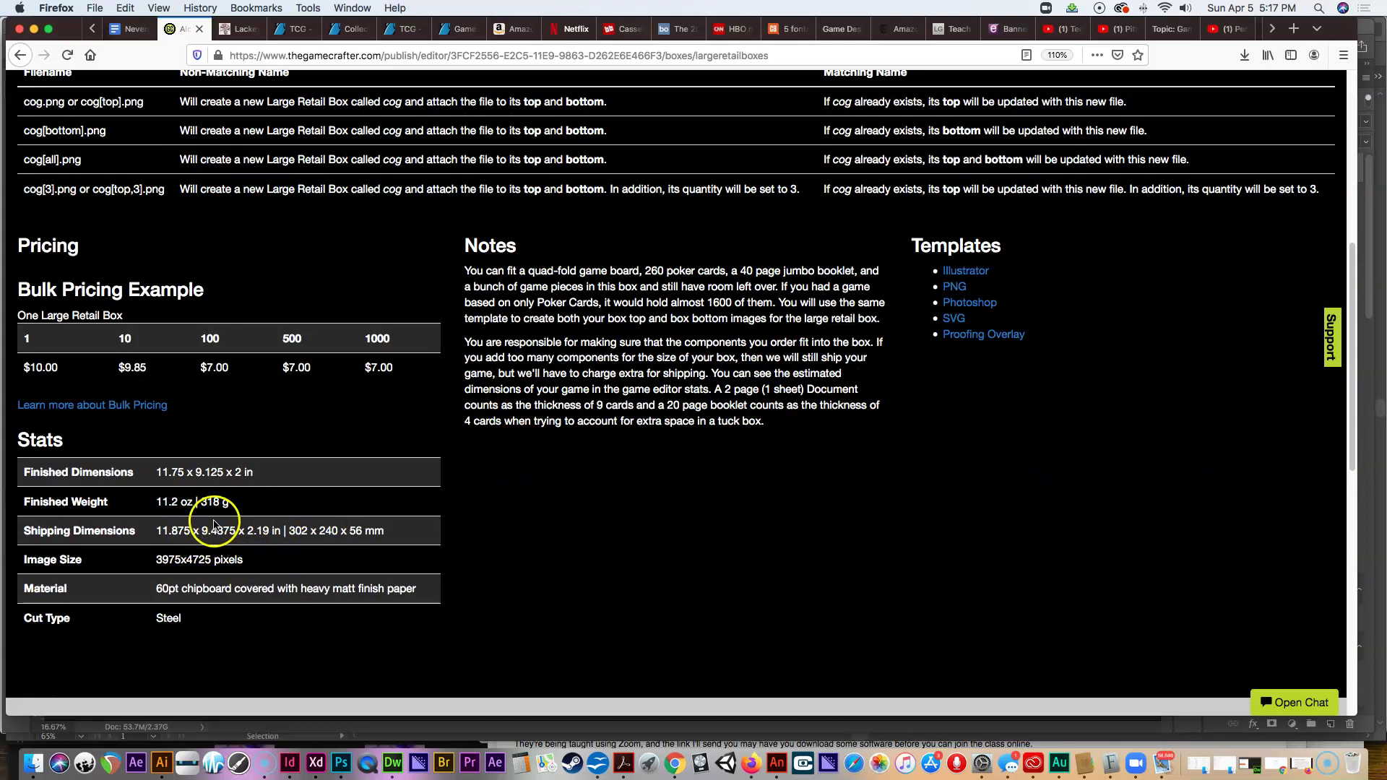
pyautogui.scroll(6, 278, 549)
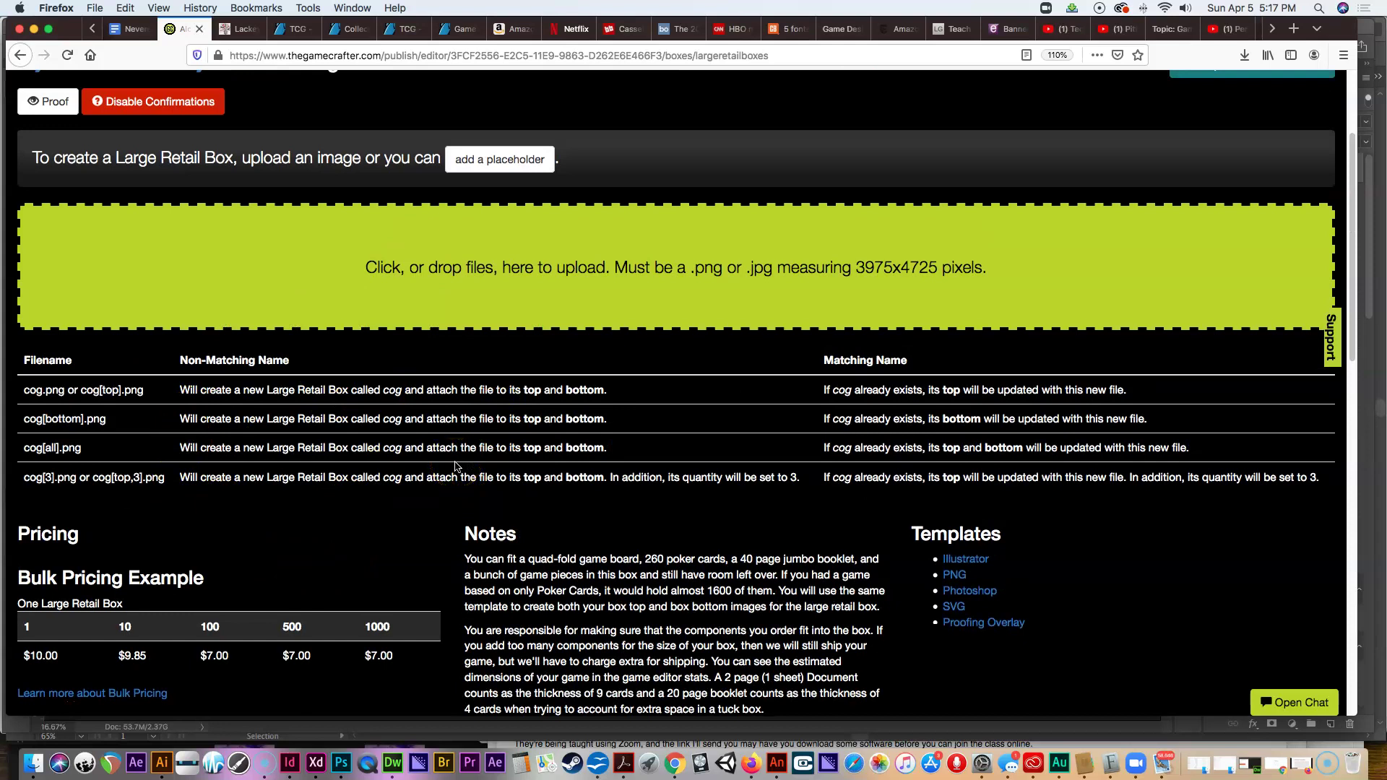
pyautogui.click(542, 161)
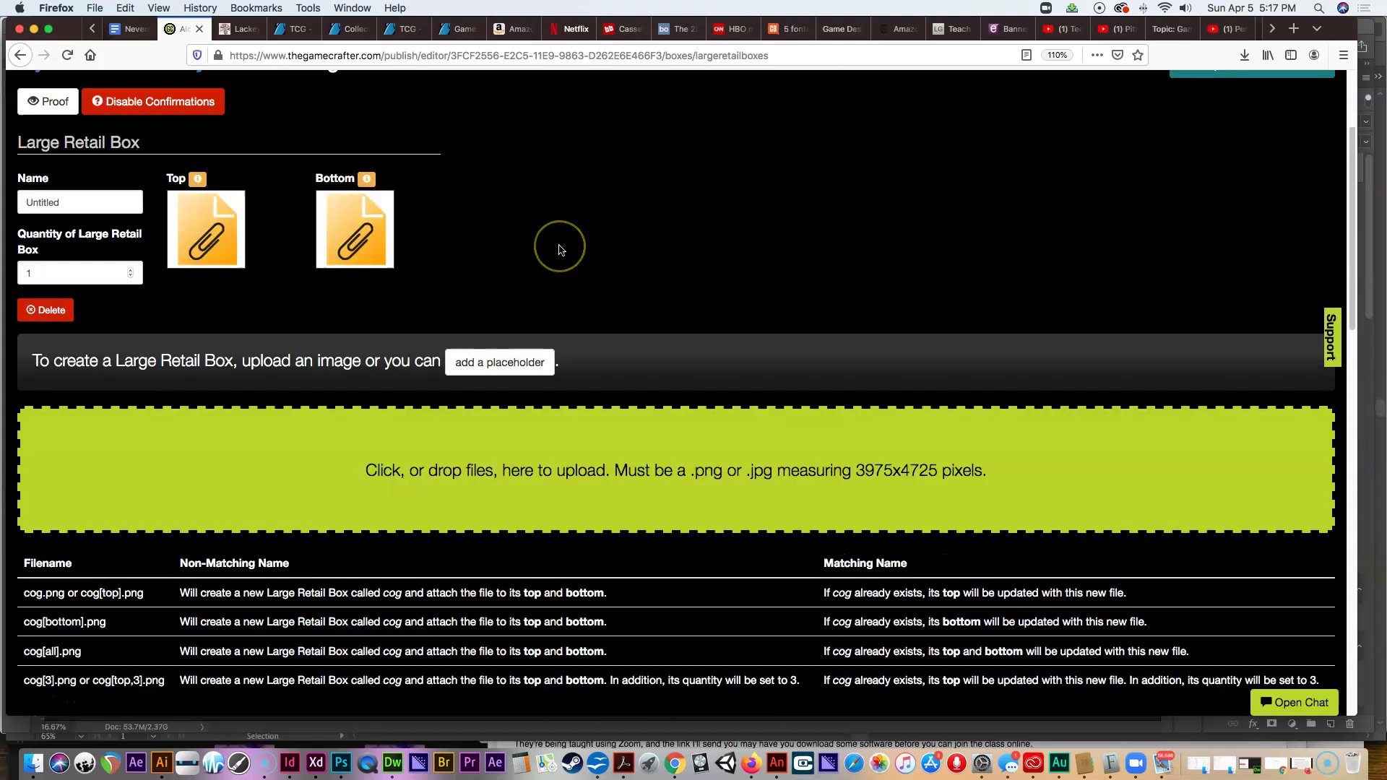
# Step: Download the Photoshop template for the Large Retail Box and open it in Photoshop
pyautogui.scroll(-5, 813, 399)
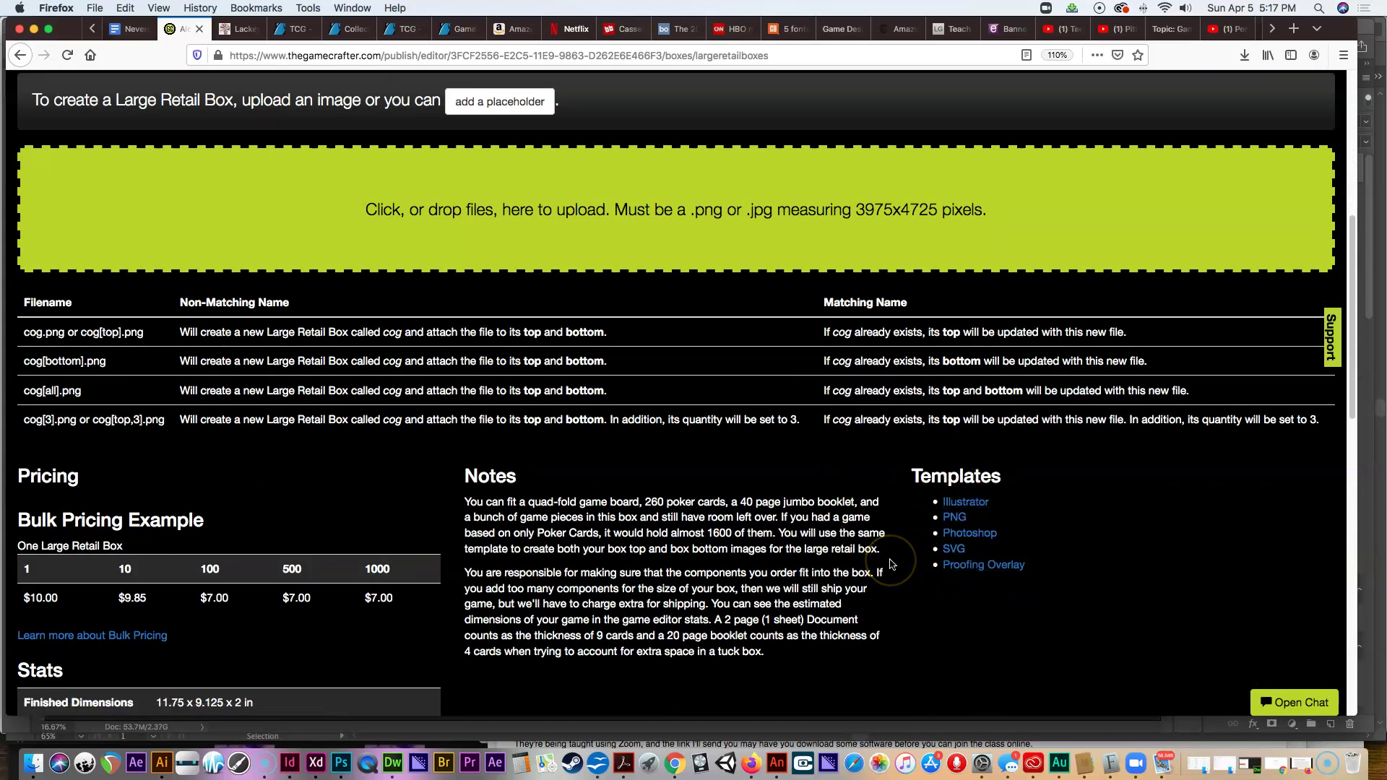
pyautogui.scroll(3, 720, 466)
pyautogui.scroll(-4, 721, 462)
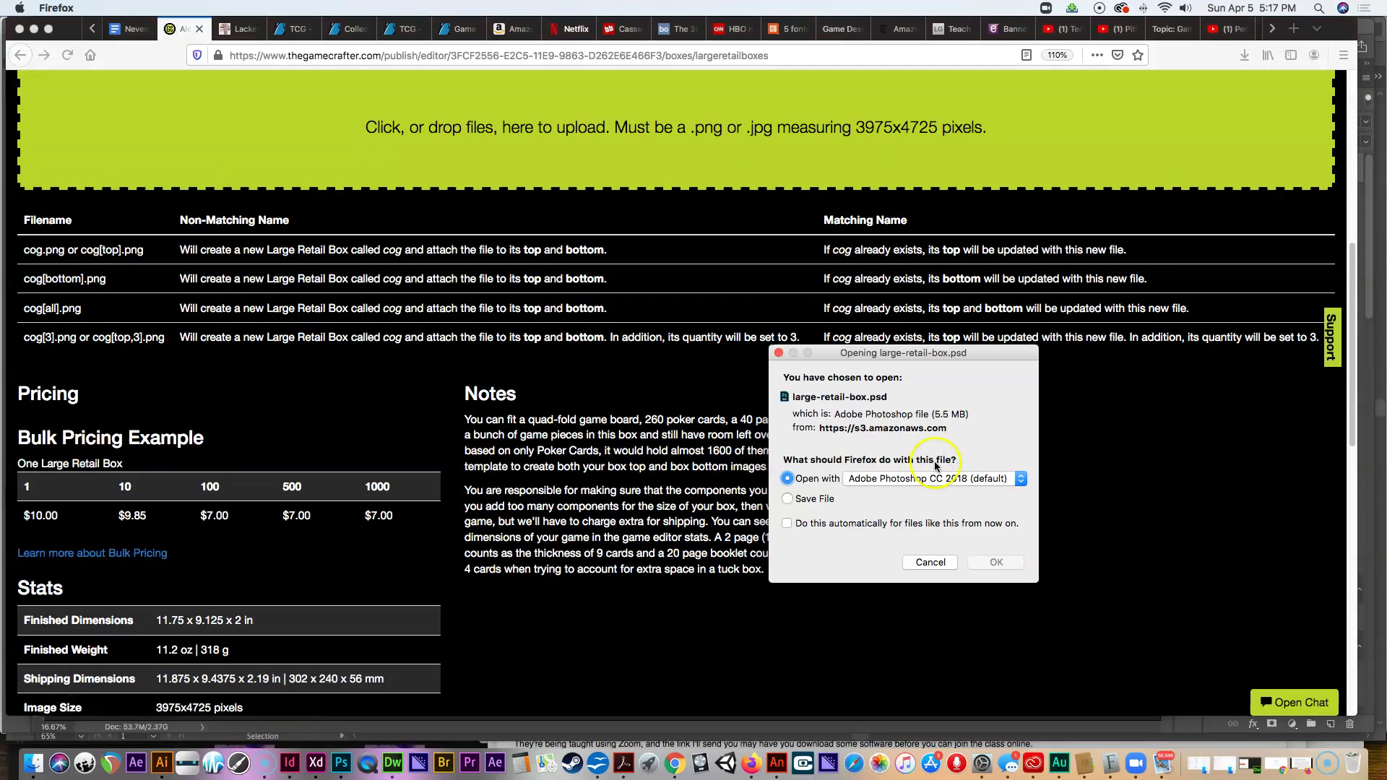
pyautogui.click(988, 567)
pyautogui.press('super+Tab')
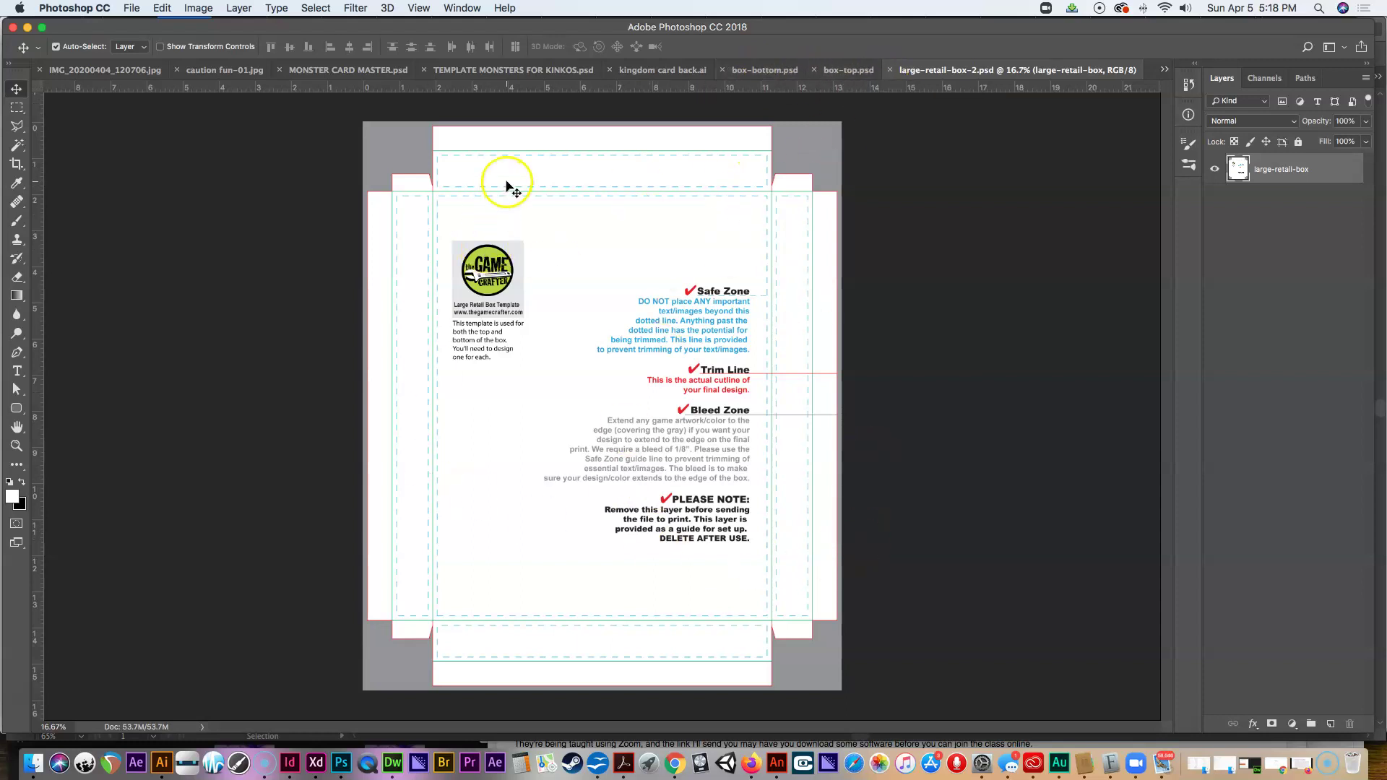
# Step: Place horizontal guides on the upper and lower edges of the template's central panel and a vertical guide on its left edge
pyautogui.moveTo(538, 89); pyautogui.dragTo(552, 191)
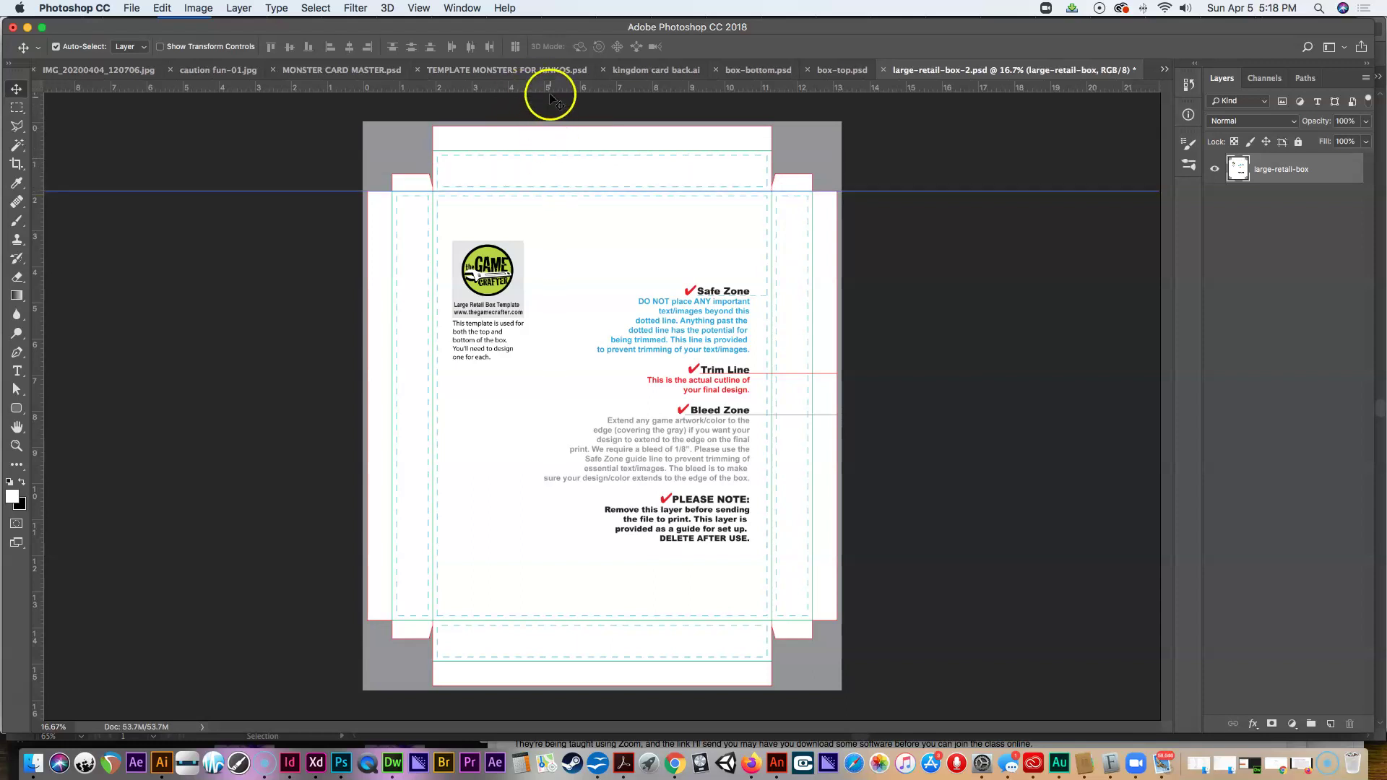
pyautogui.moveTo(551, 89); pyautogui.dragTo(605, 620)
pyautogui.moveTo(38, 164); pyautogui.dragTo(433, 222)
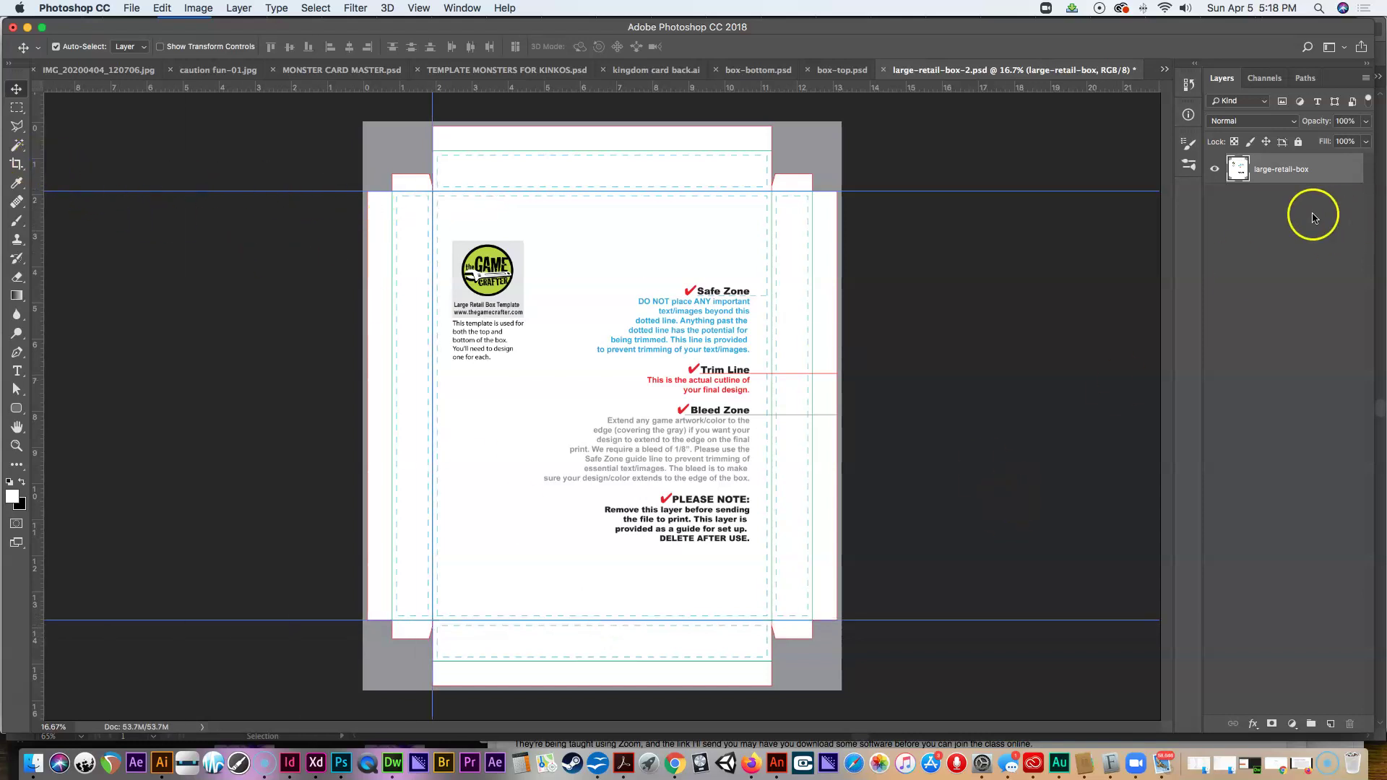
pyautogui.click(1214, 170)
pyautogui.click(1214, 171)
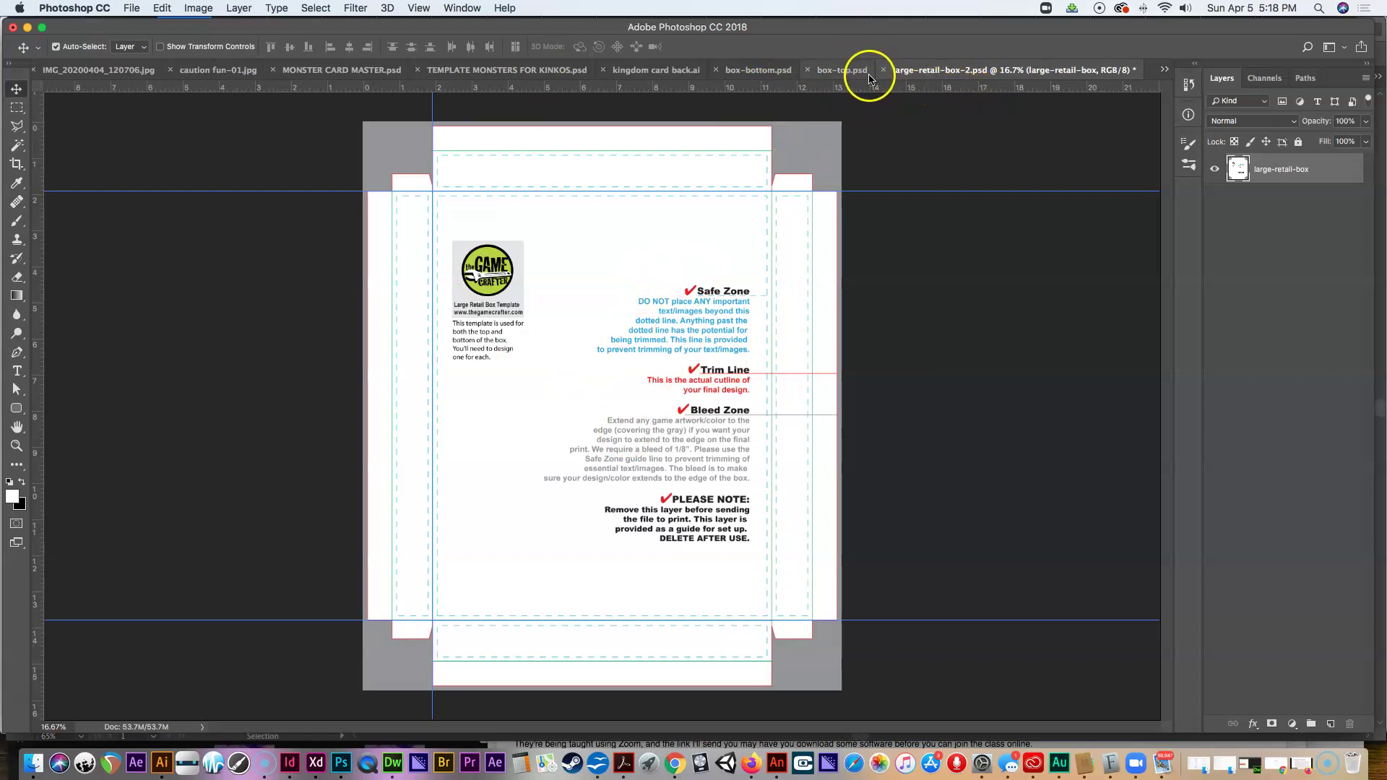
# Step: Open the box-top.psd document and compare its cover art with the large-retail-box template by toggling that layer's visibility
pyautogui.click(825, 75)
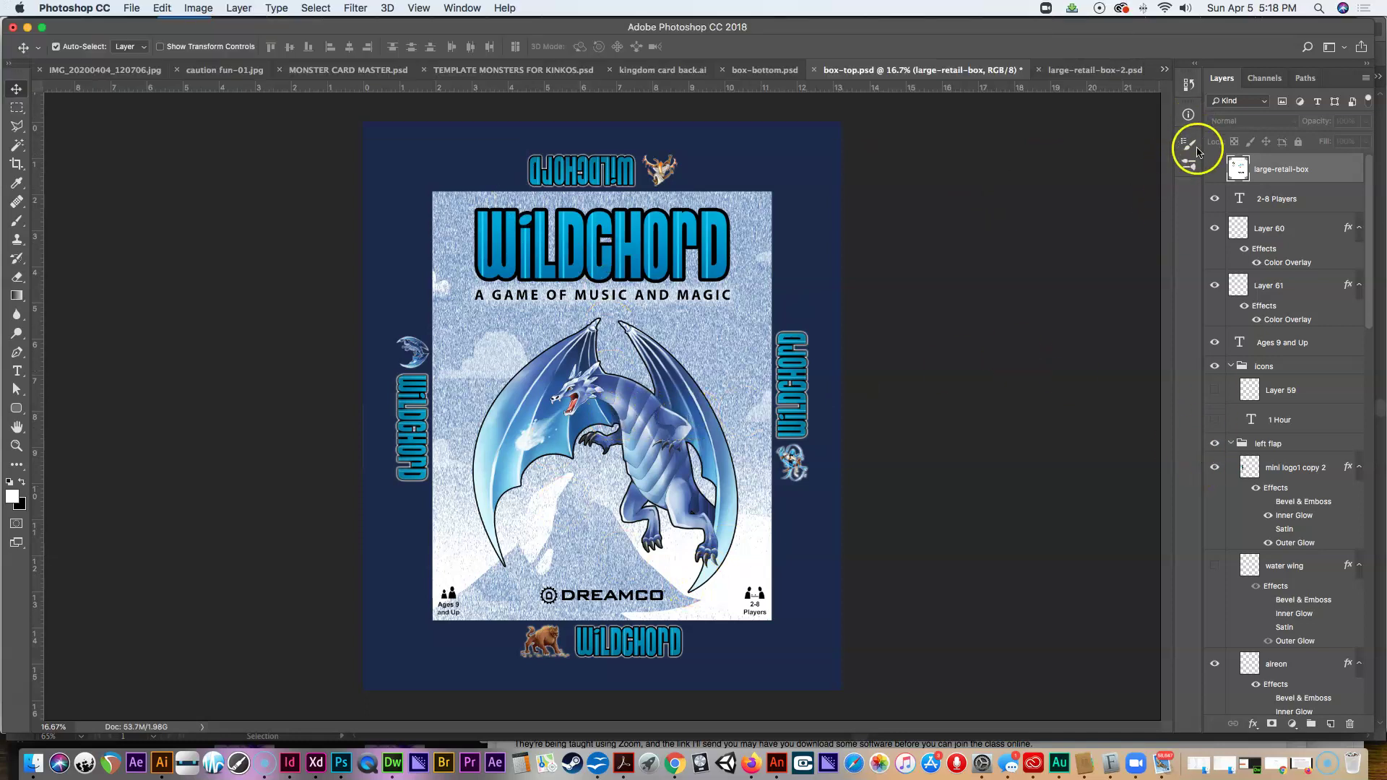
pyautogui.click(1211, 172)
pyautogui.click(1214, 170)
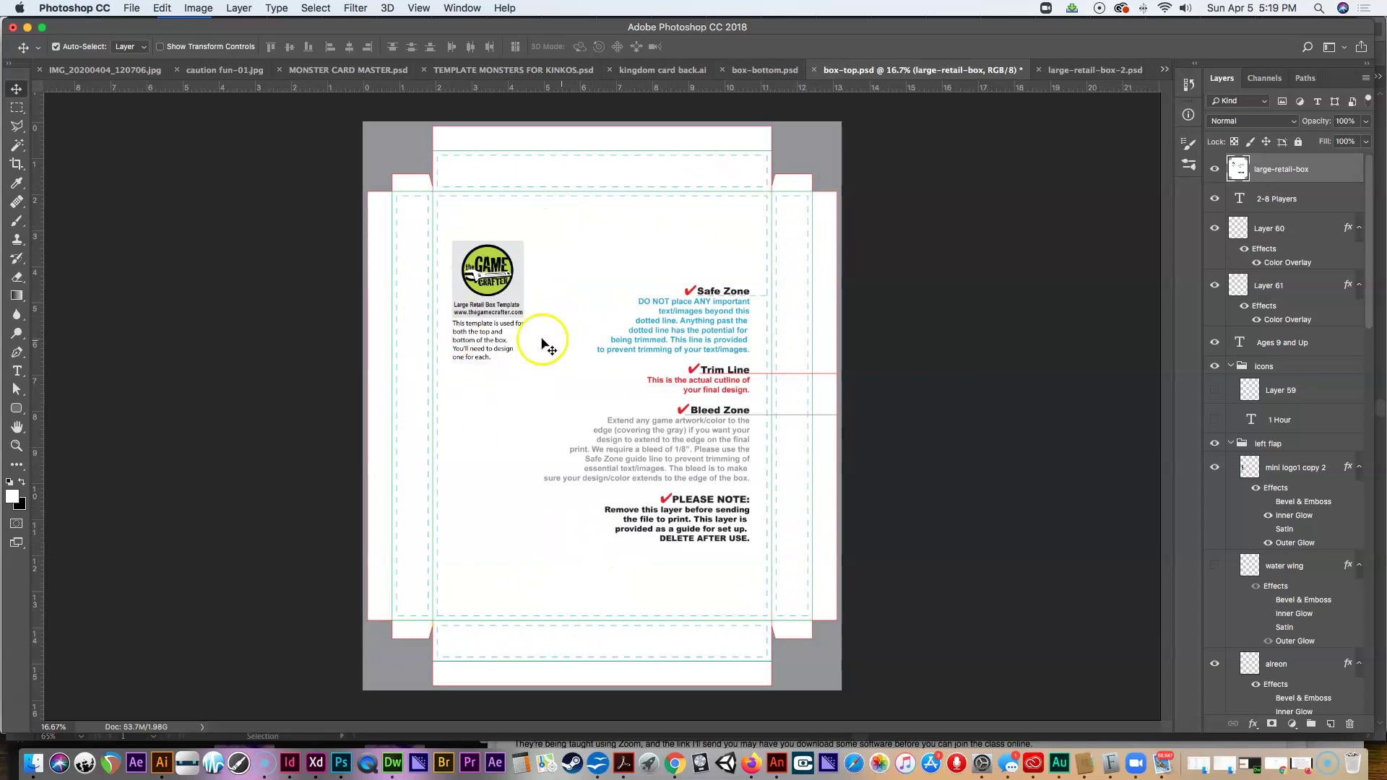
pyautogui.click(1216, 171)
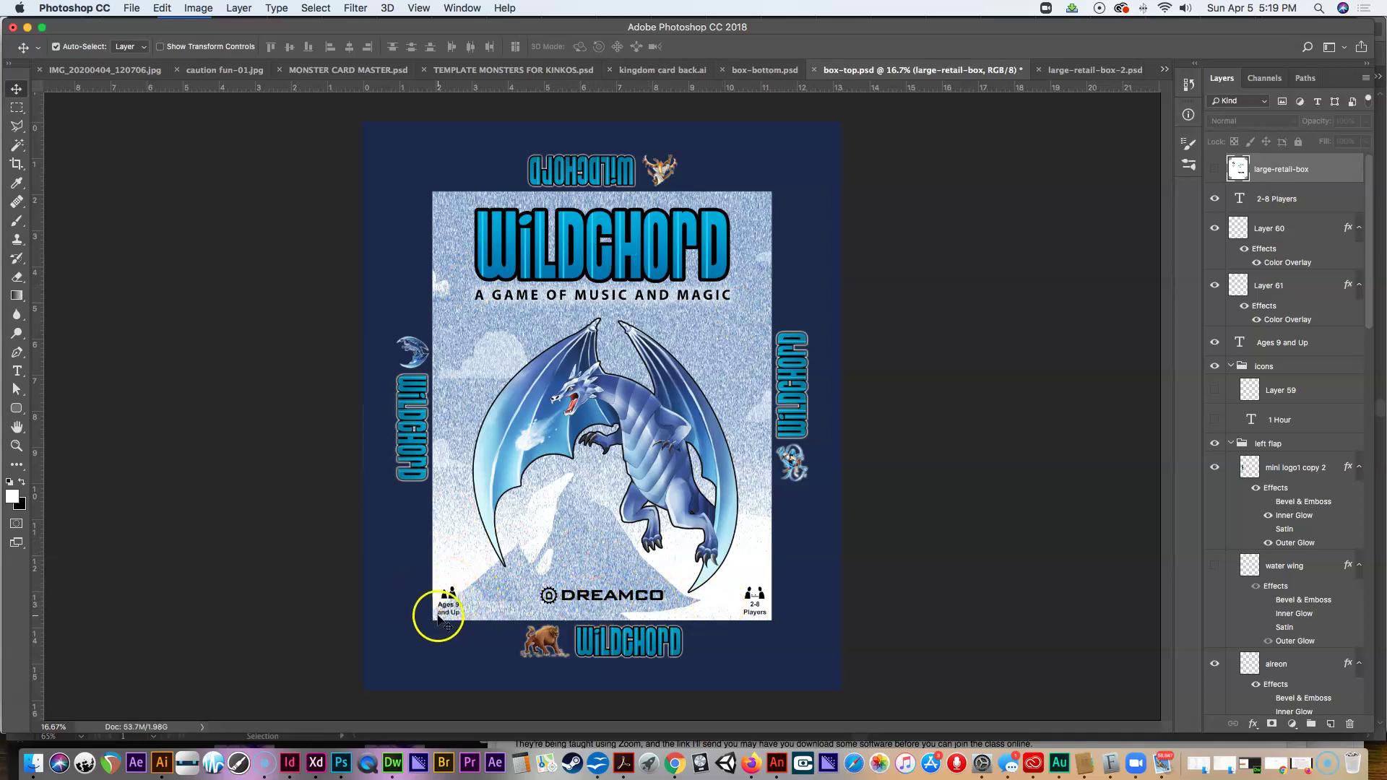
# Step: Zoom in on the age icon, publisher logo and player-count icon along the cover's lower edge
pyautogui.click(17, 446)
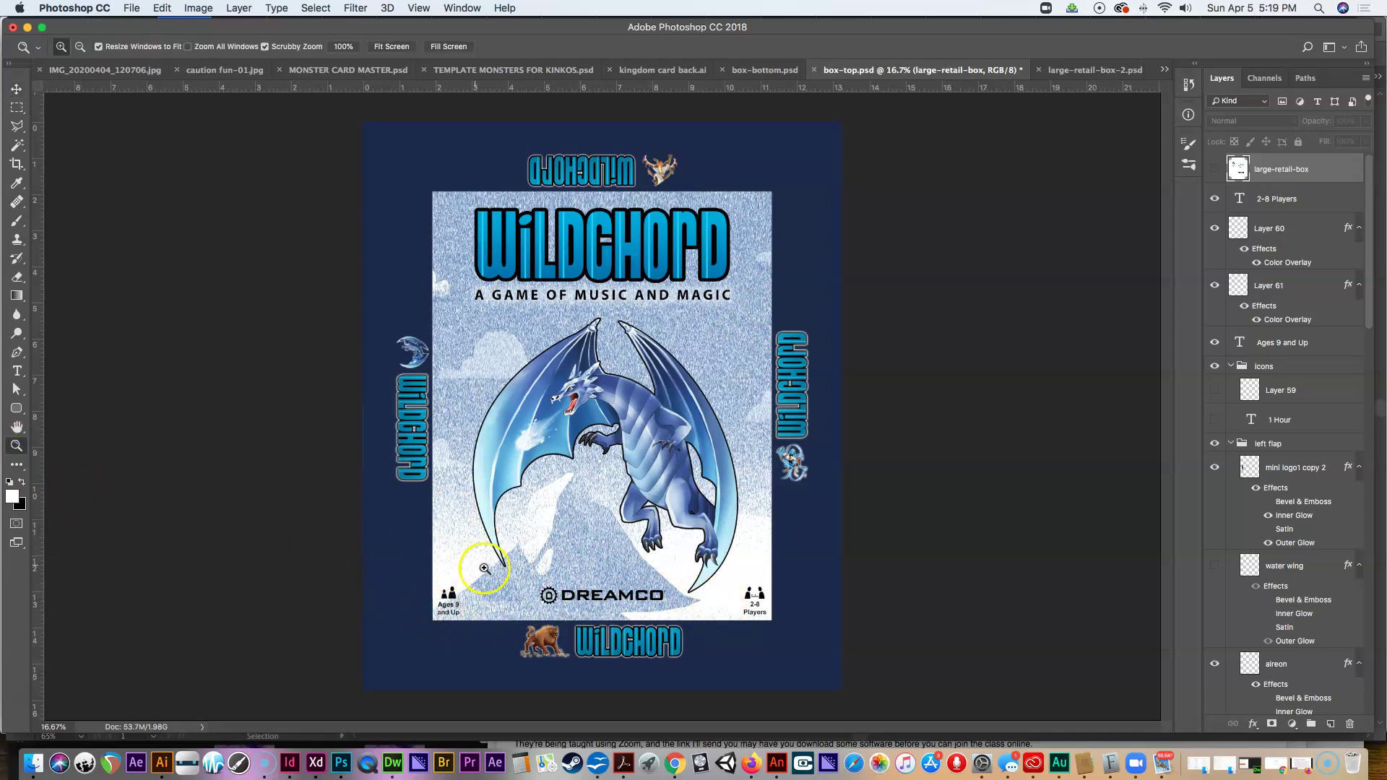
pyautogui.click(466, 570)
pyautogui.click(421, 609)
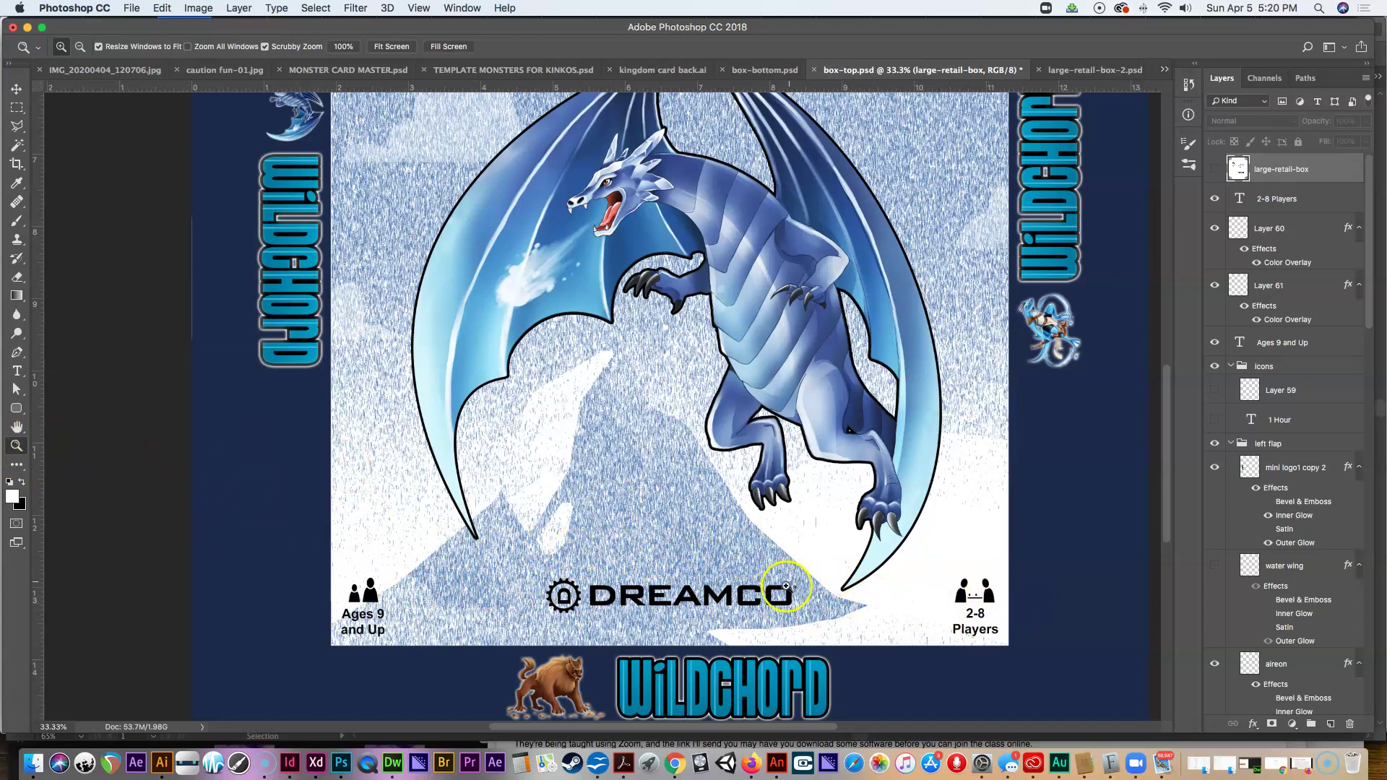
# Step: View the whole box-top artwork with its guides and the large-retail-box template layer shown
pyautogui.doubleClick(15, 433)
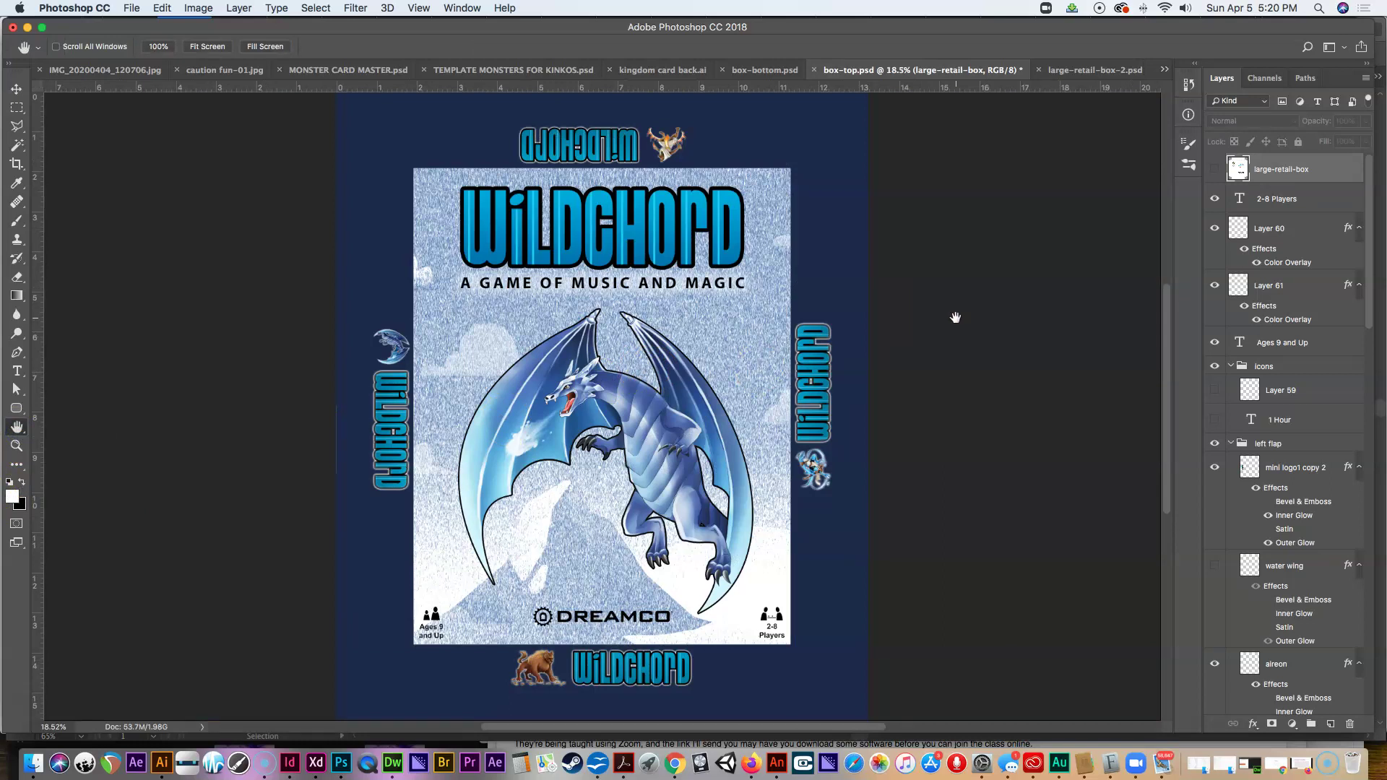
pyautogui.press('super+semicolon')
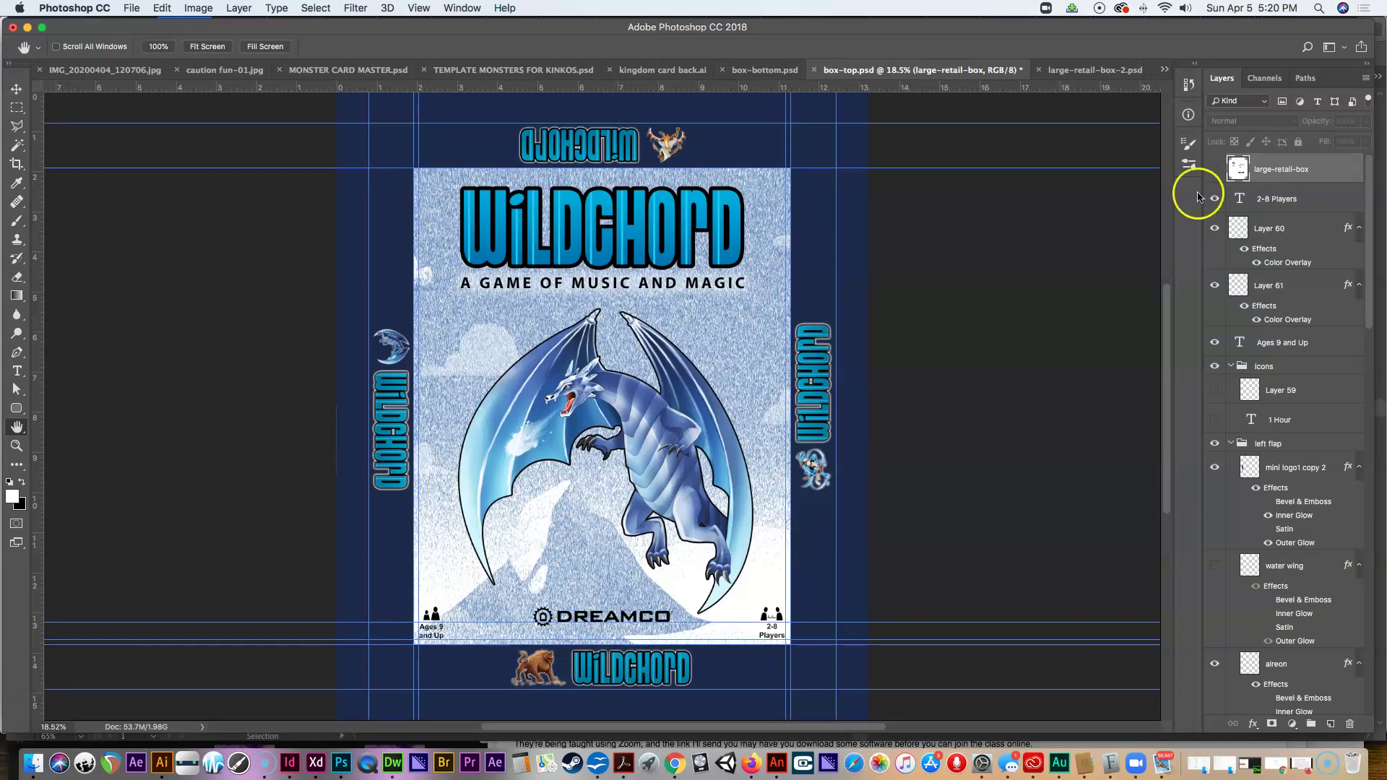
pyautogui.click(1216, 170)
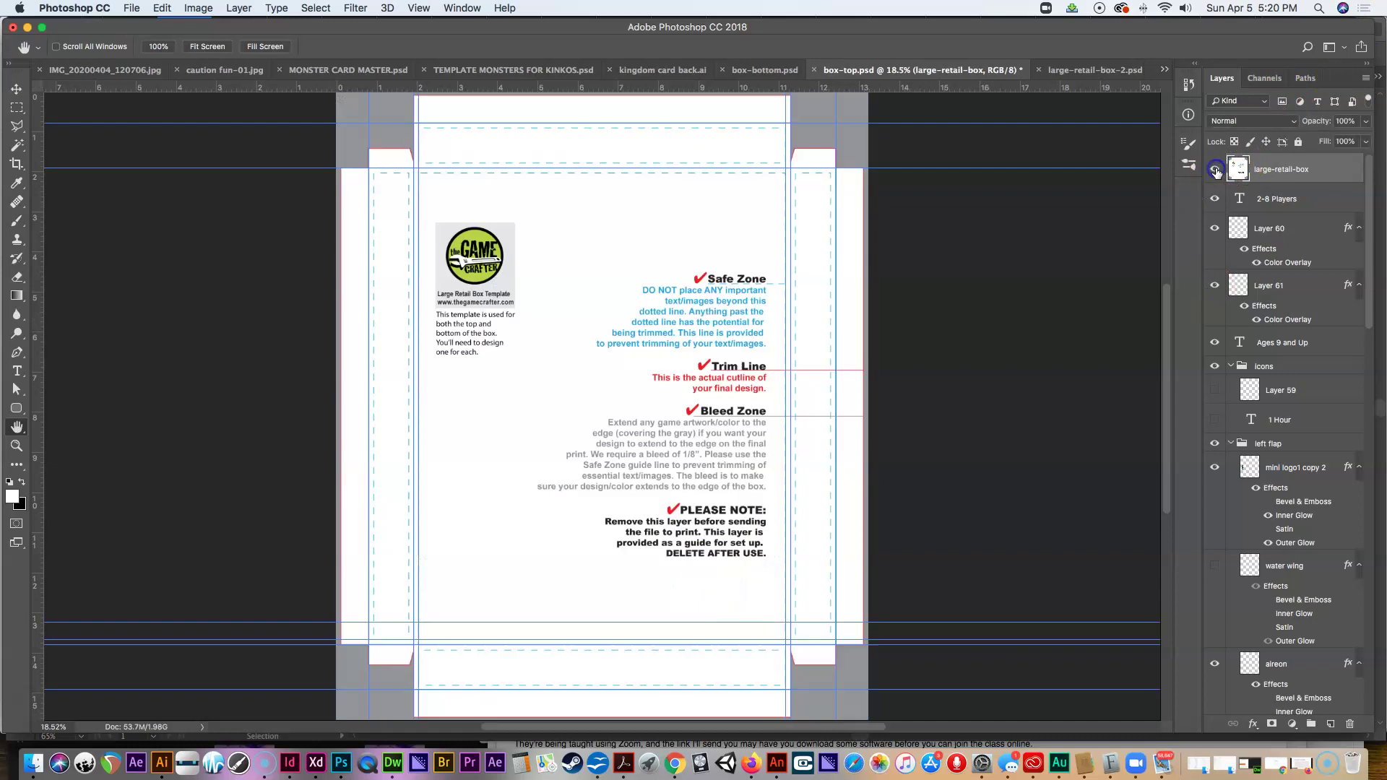
# Step: Hide the large-retail-box template layer in box-top.psd and box-bottom.psd, and check the bottom artwork against its guides
pyautogui.click(1216, 169)
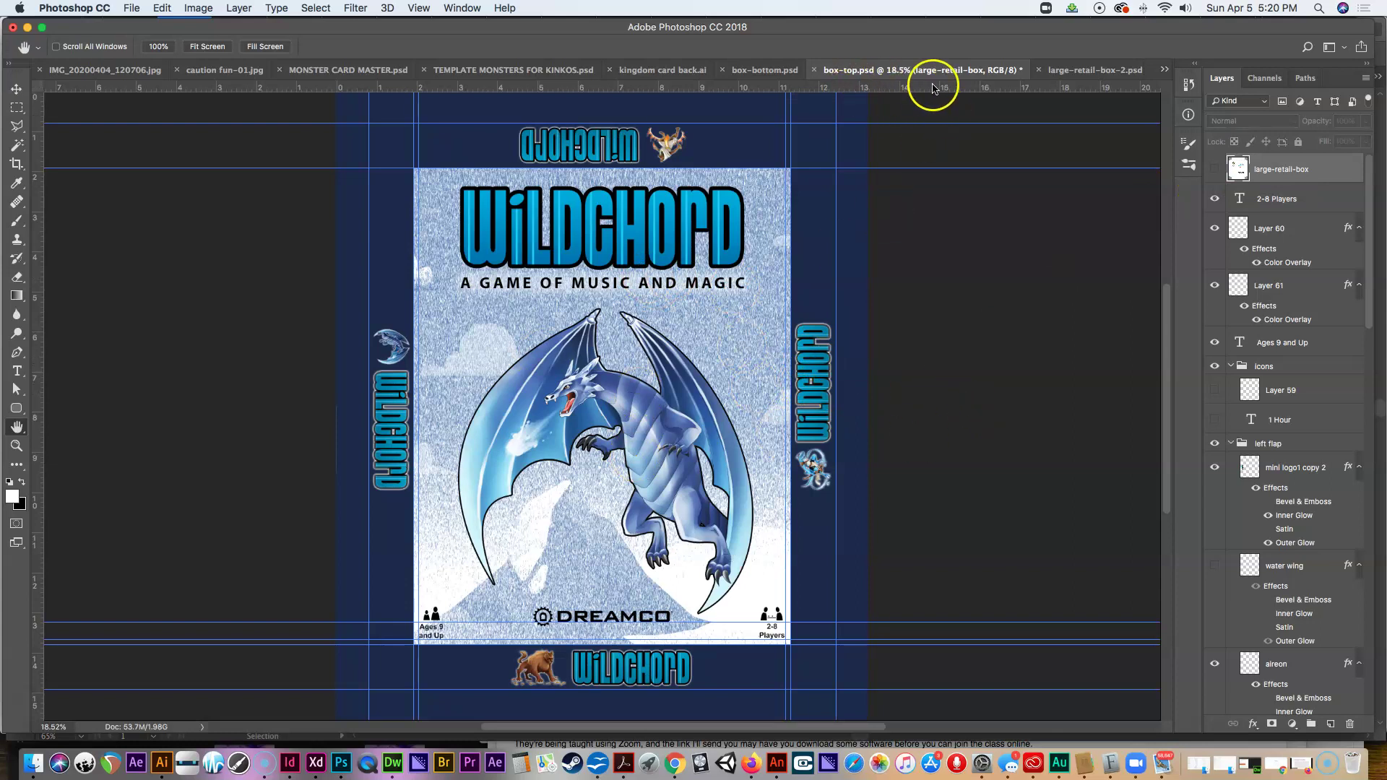
pyautogui.click(772, 70)
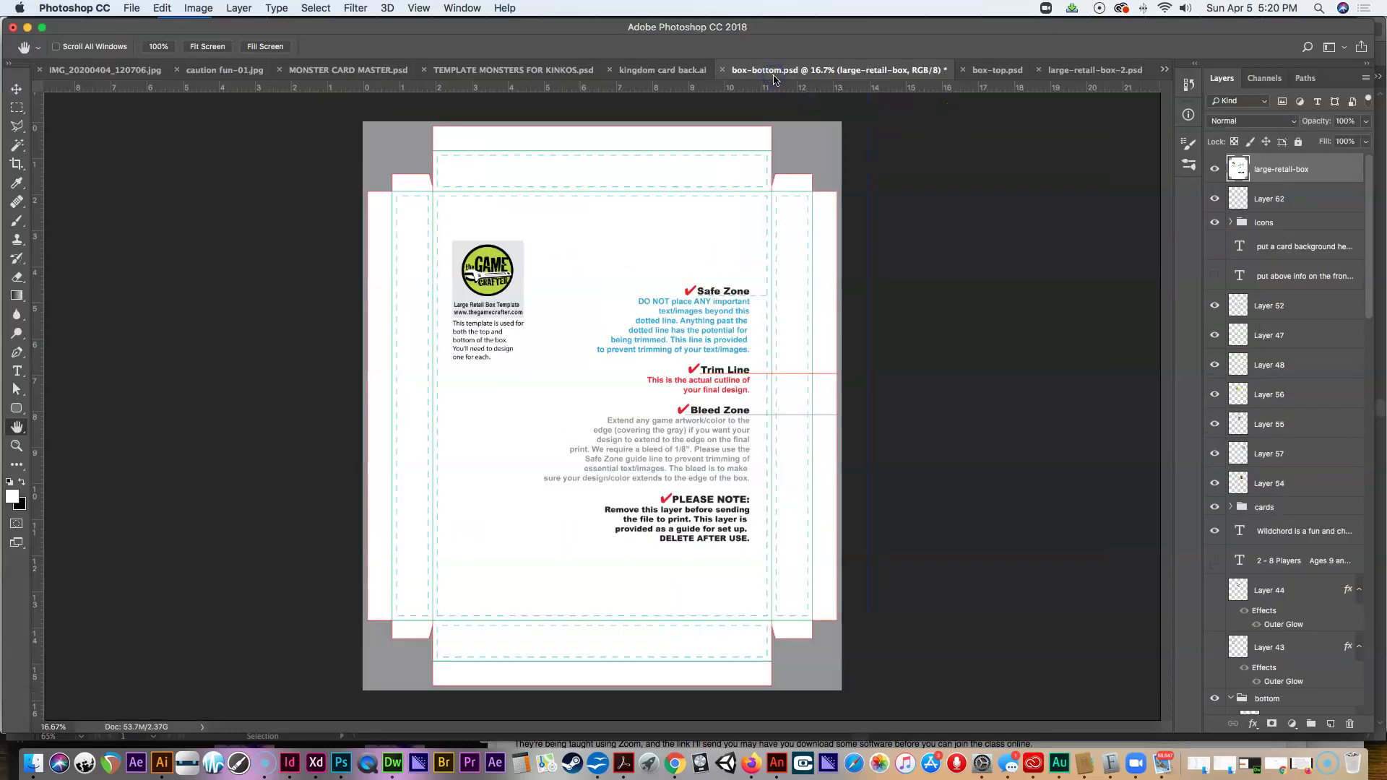
pyautogui.click(1214, 170)
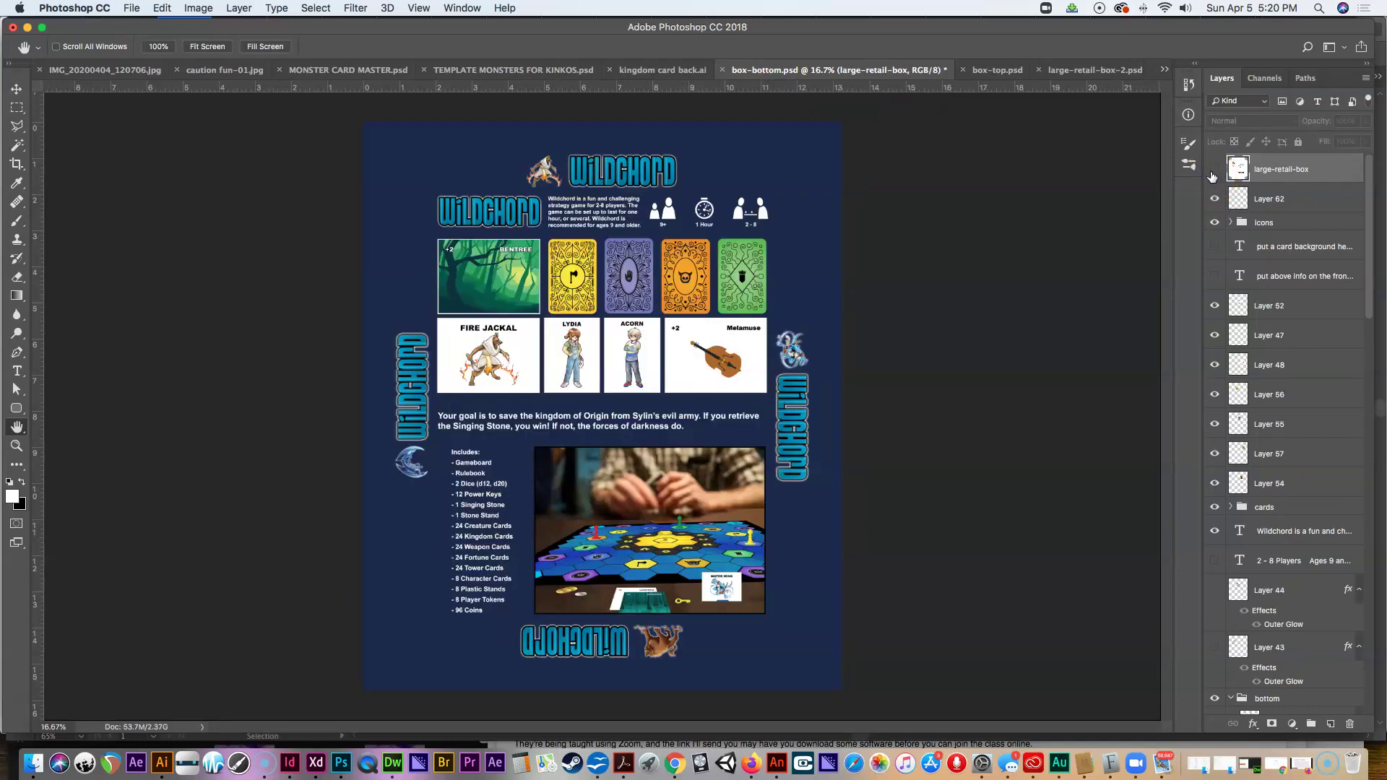
pyautogui.press('super+semicolon')
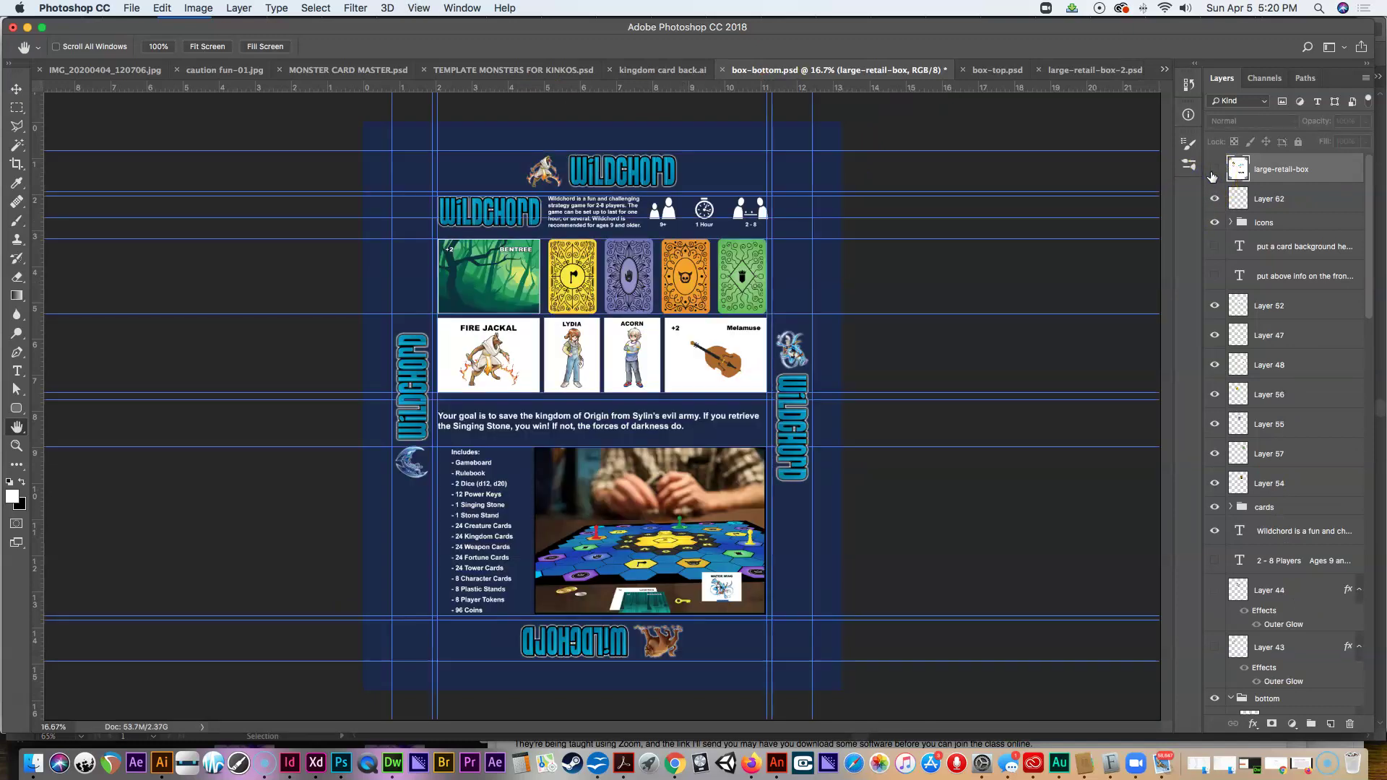
pyautogui.press('super+semicolon')
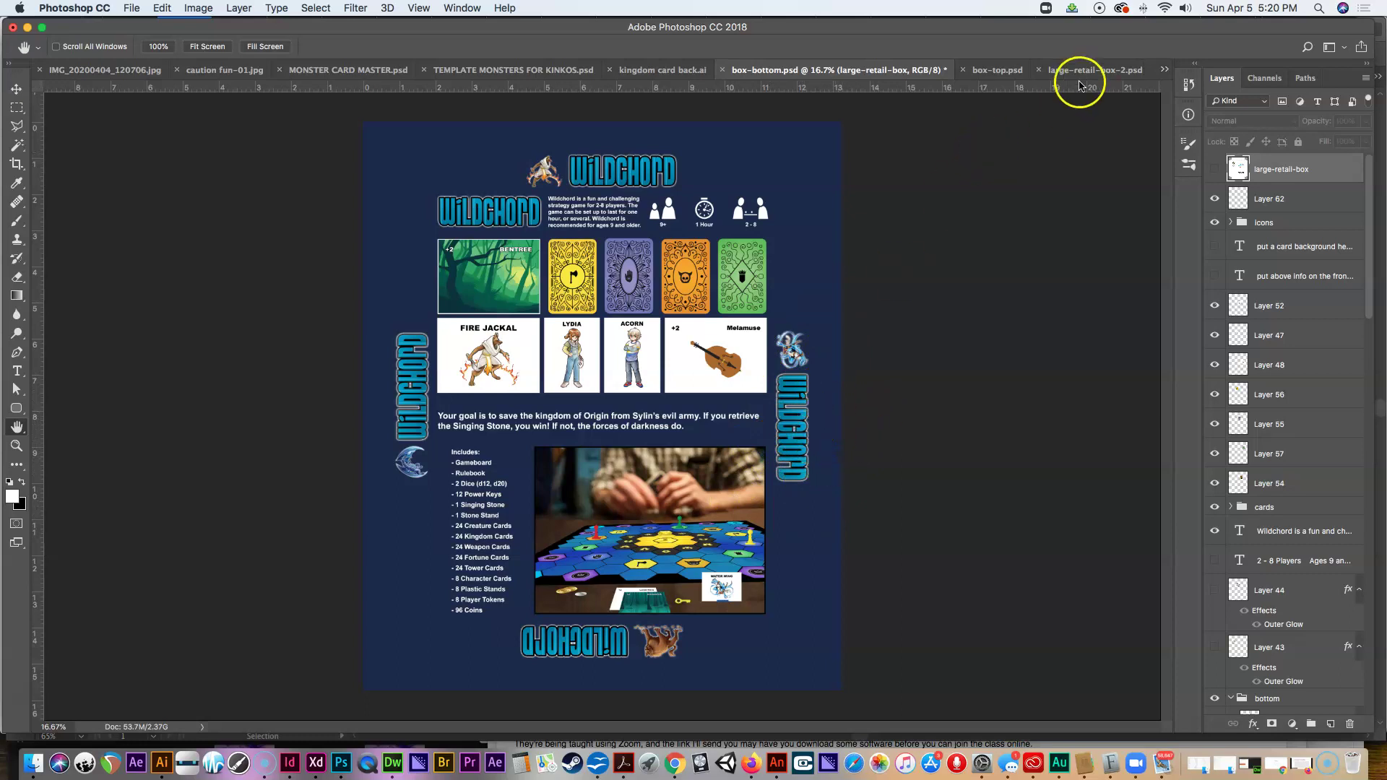
# Step: Compare the front cover in box-top.psd with the back artwork in box-bottom.psd, ending on box-bottom.psd
pyautogui.click(1006, 73)
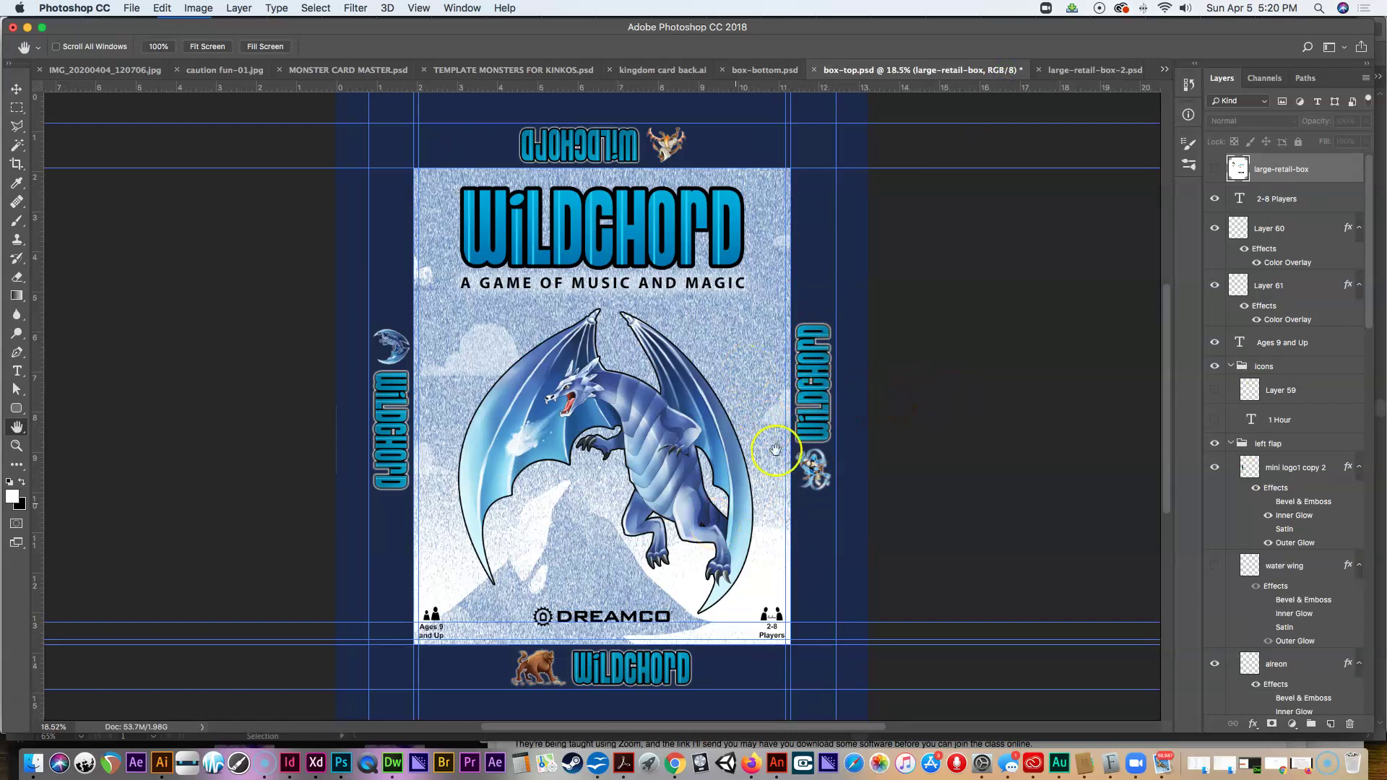
pyautogui.click(771, 70)
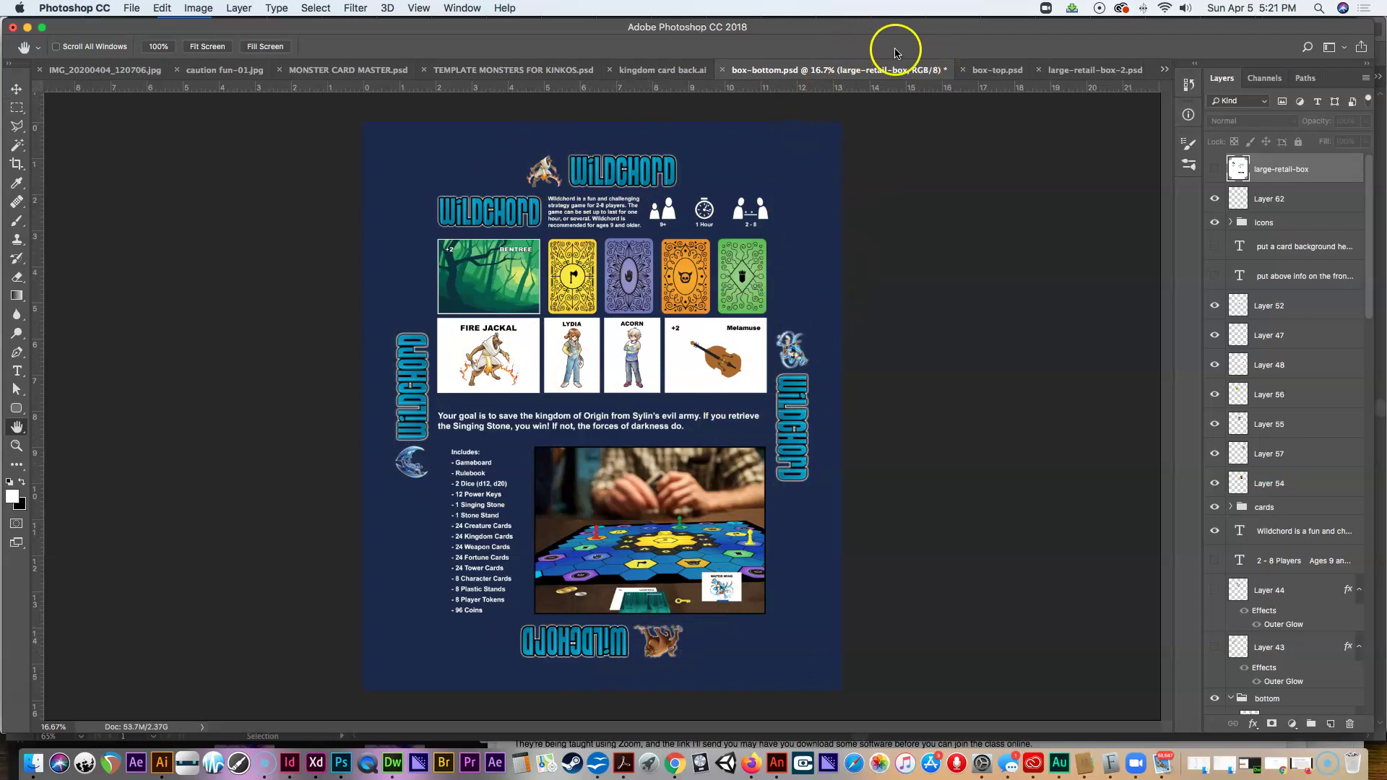
pyautogui.click(984, 69)
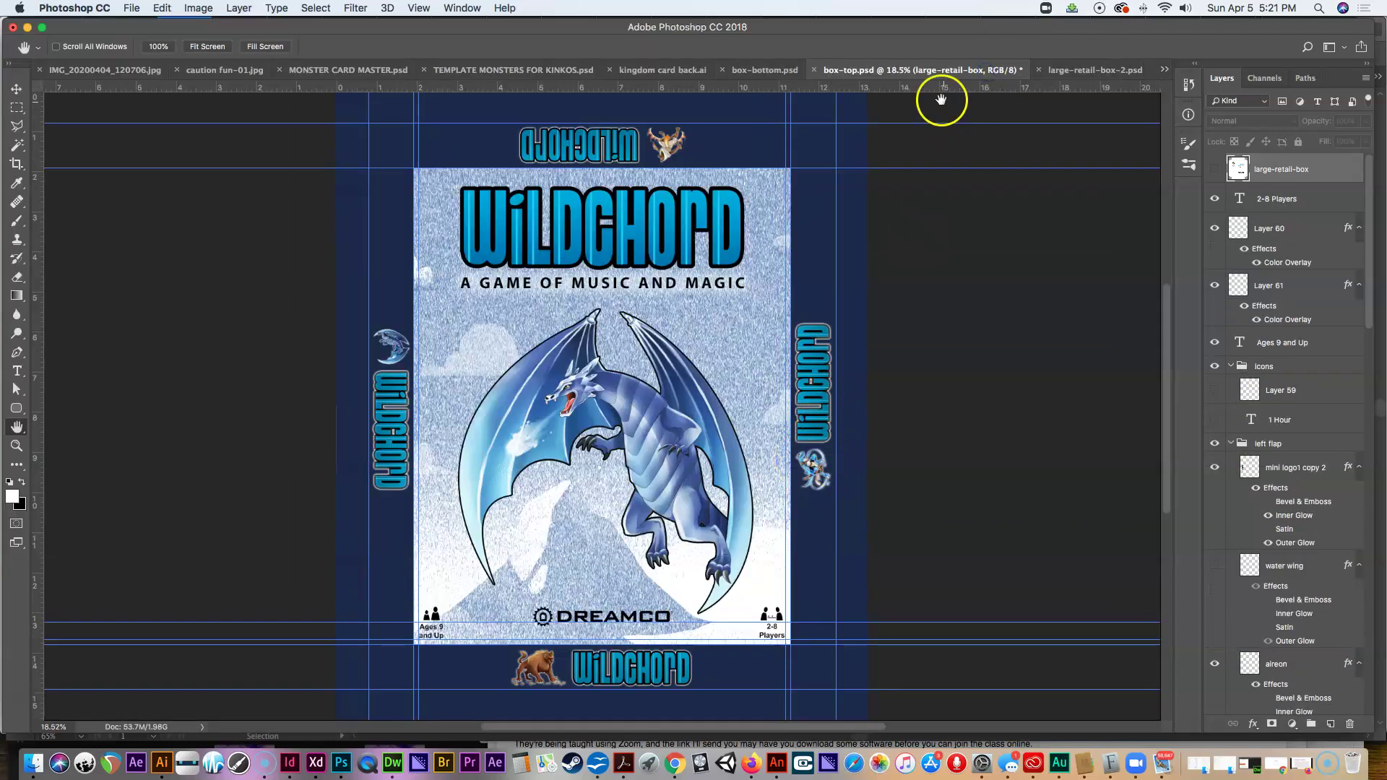
pyautogui.click(771, 70)
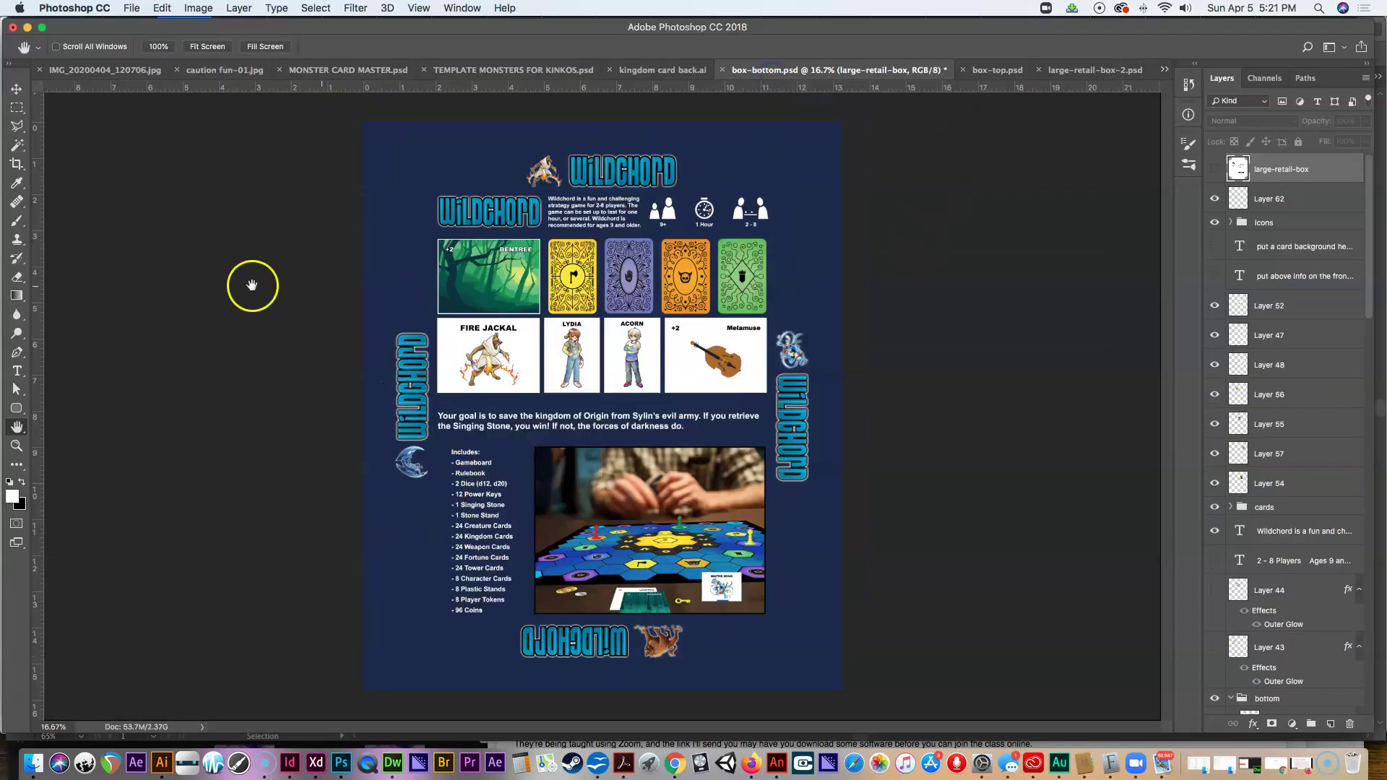
# Step: Examine the box-bottom artwork up close, from the description, icons and sample cards down to the contents list and gameboard photo
pyautogui.click(18, 446)
pyautogui.click(497, 428)
pyautogui.scroll(4, 650, 361)
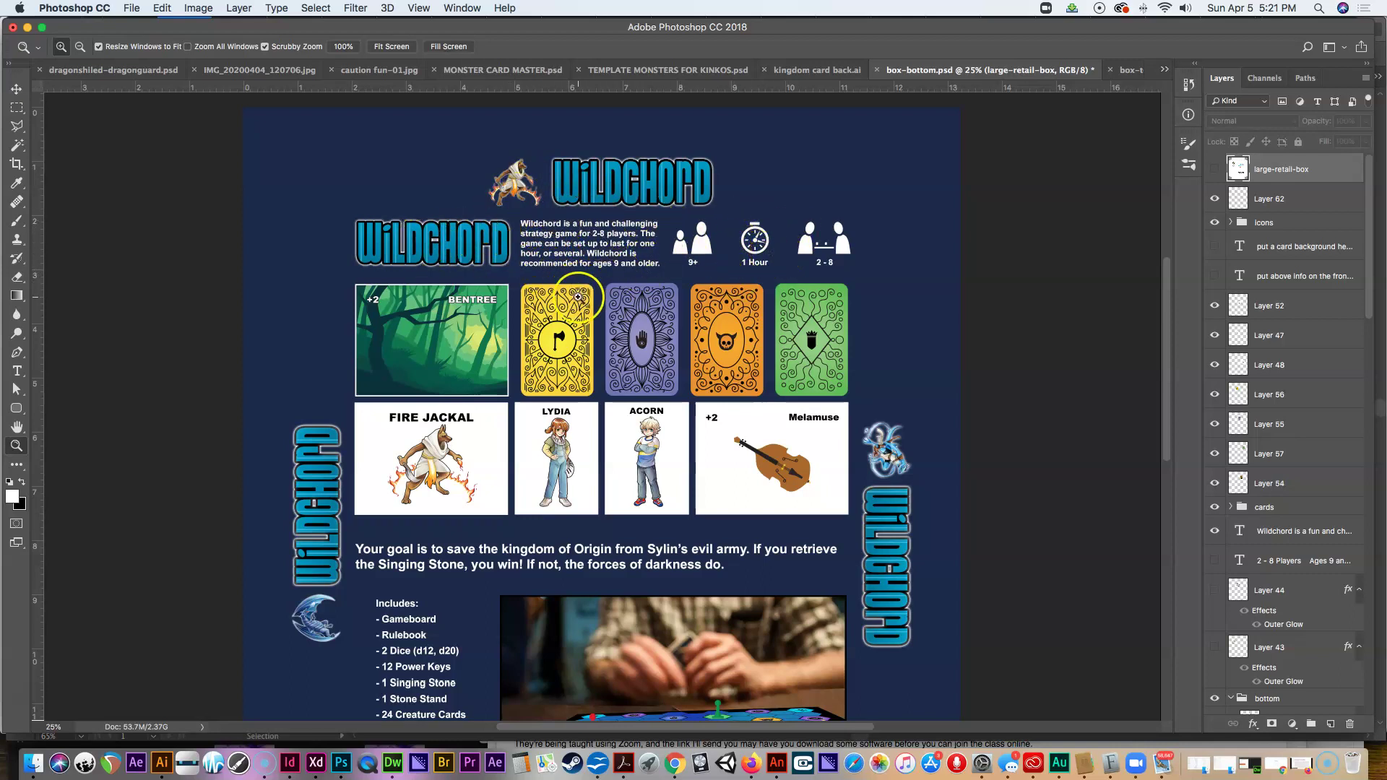
pyautogui.scroll(-3, 578, 297)
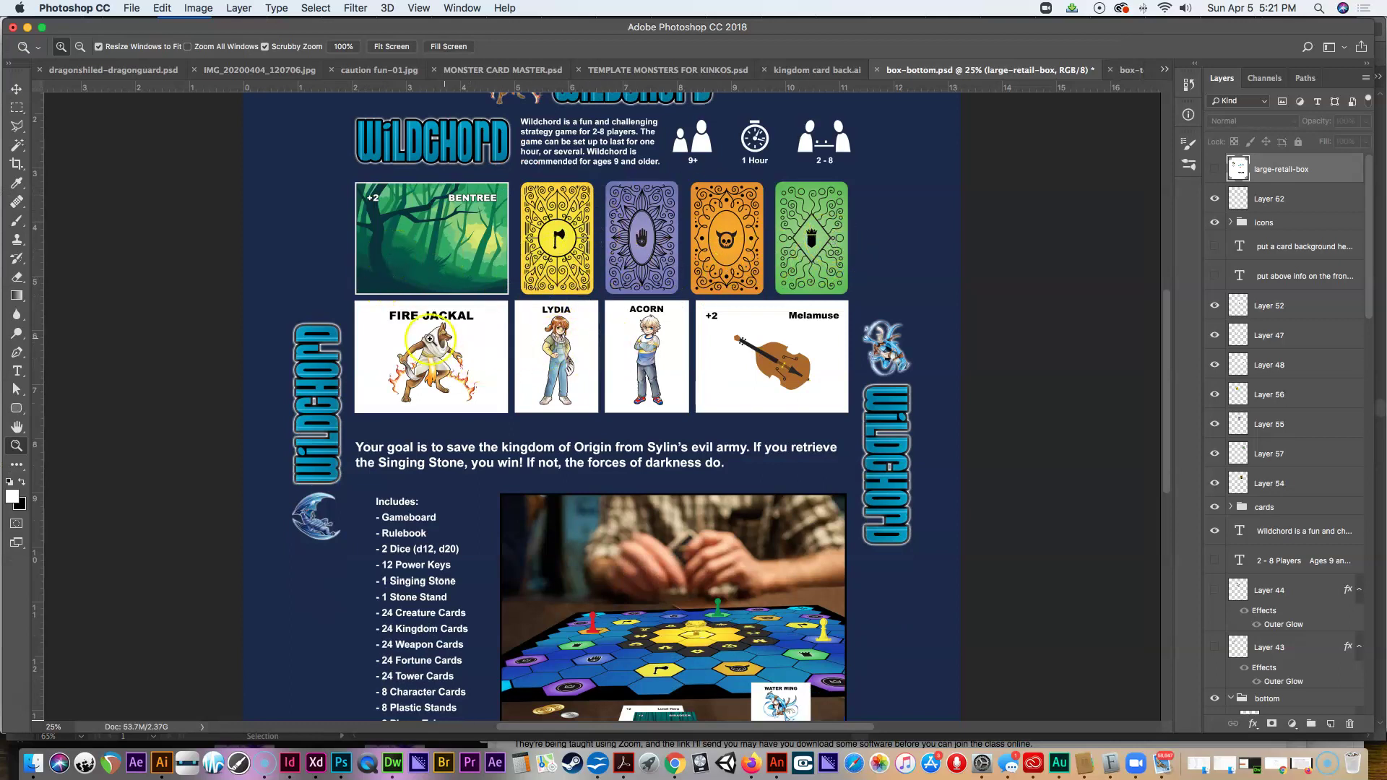
pyautogui.scroll(-6, 789, 382)
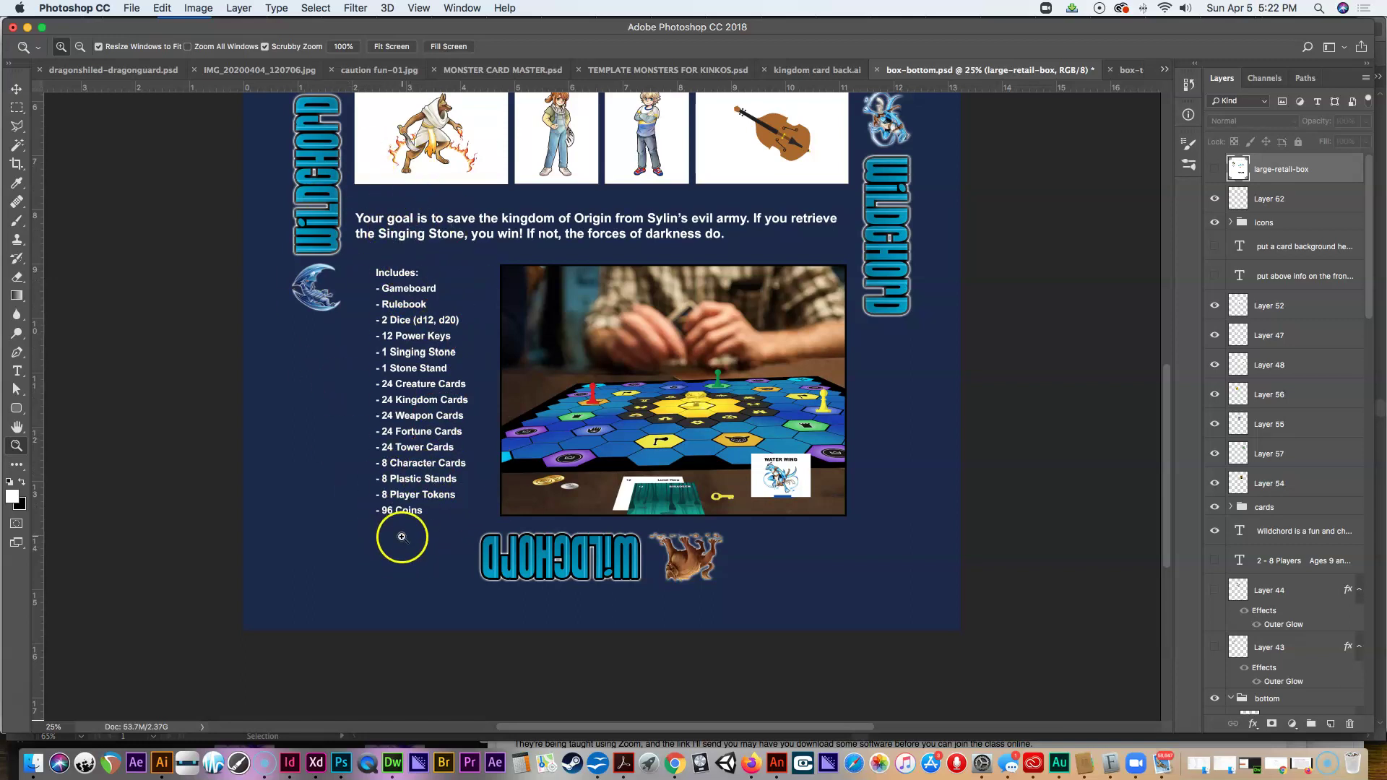
pyautogui.scroll(5, 480, 362)
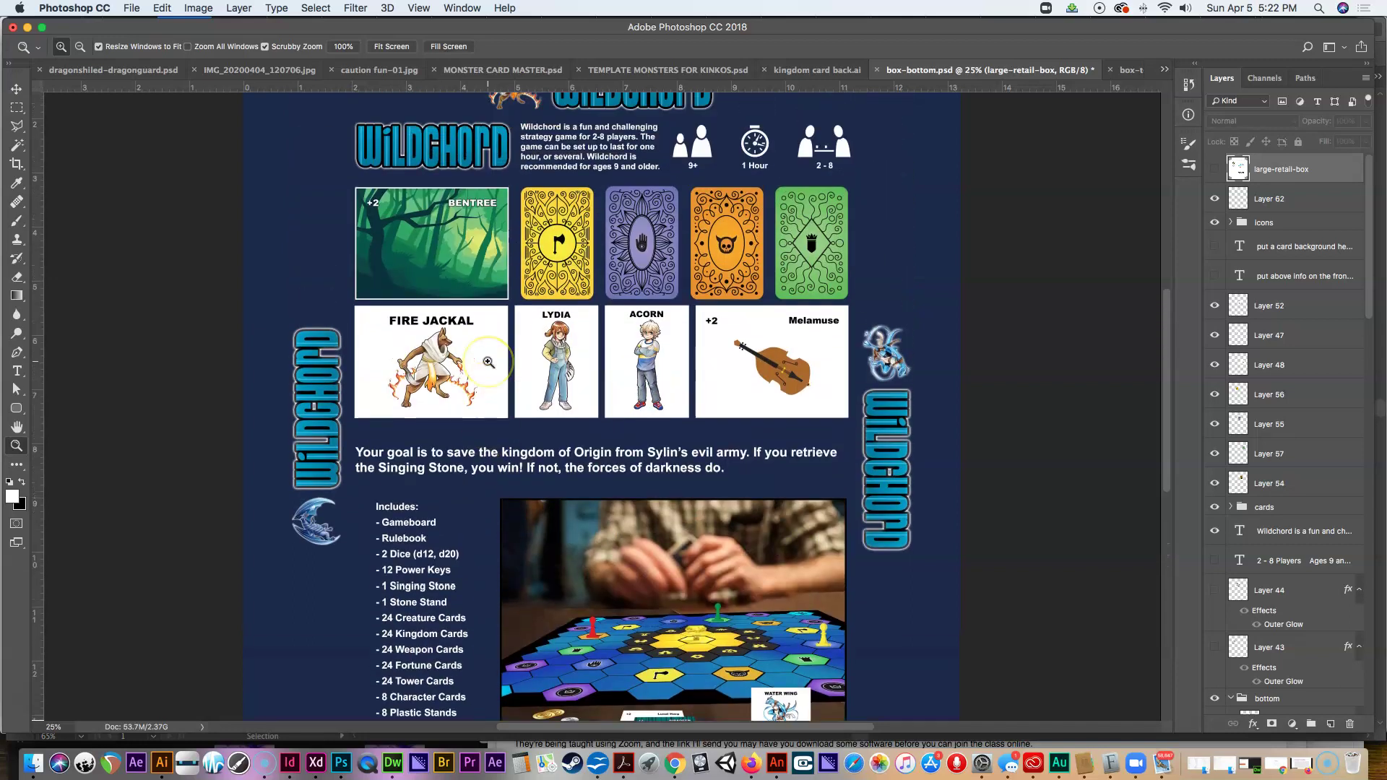
pyautogui.scroll(1, 488, 362)
pyautogui.press('super+minus')
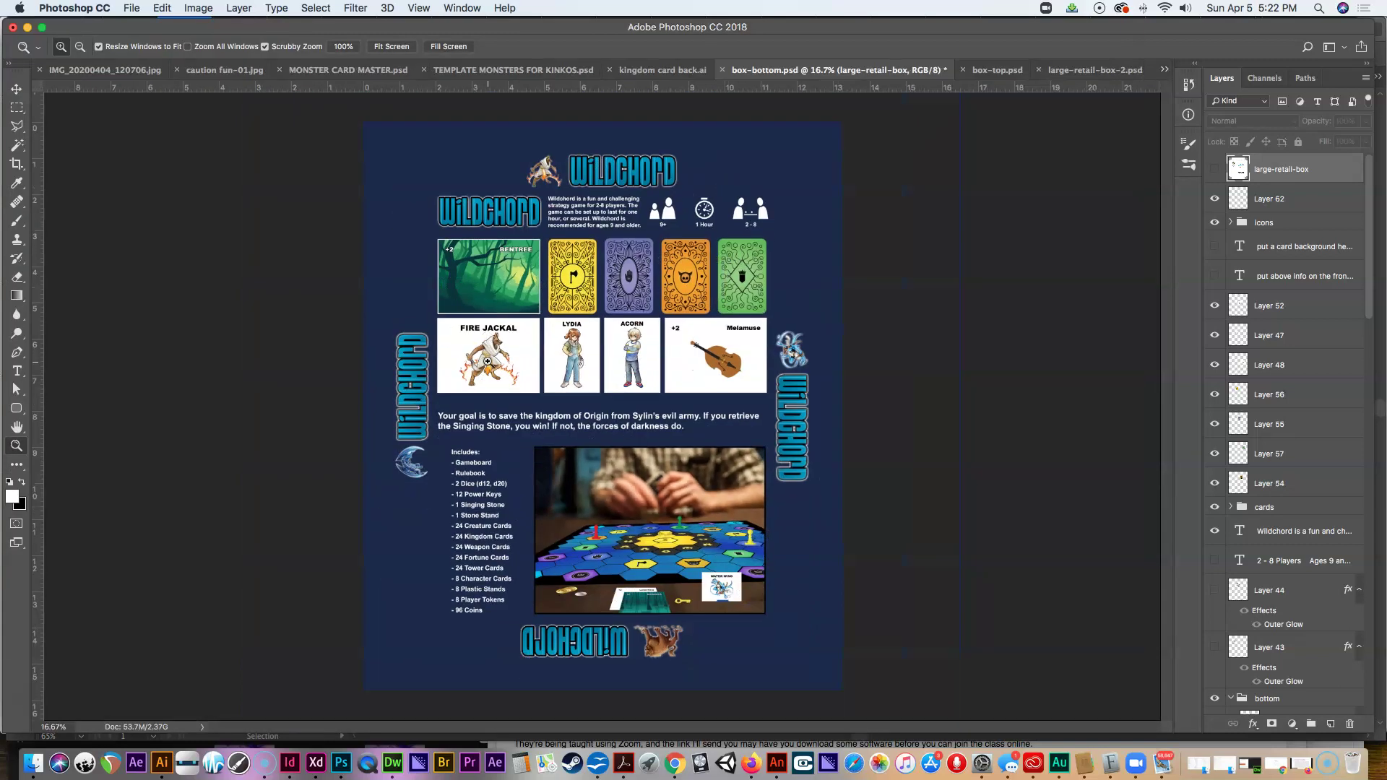
# Step: Check the box-bottom layout against its guides and the large-retail-box template layer, leaving both hidden
pyautogui.press('super+semicolon')
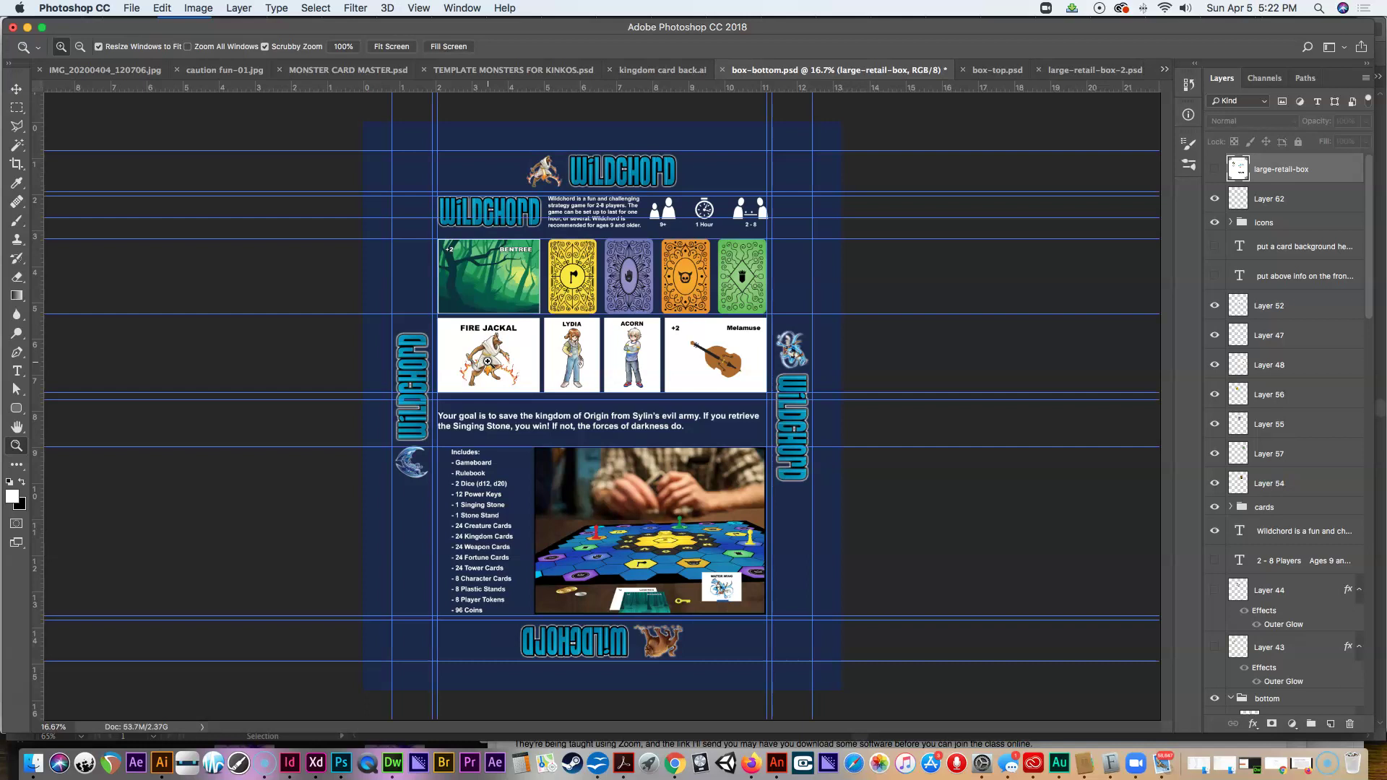
pyautogui.press('super+semicolon')
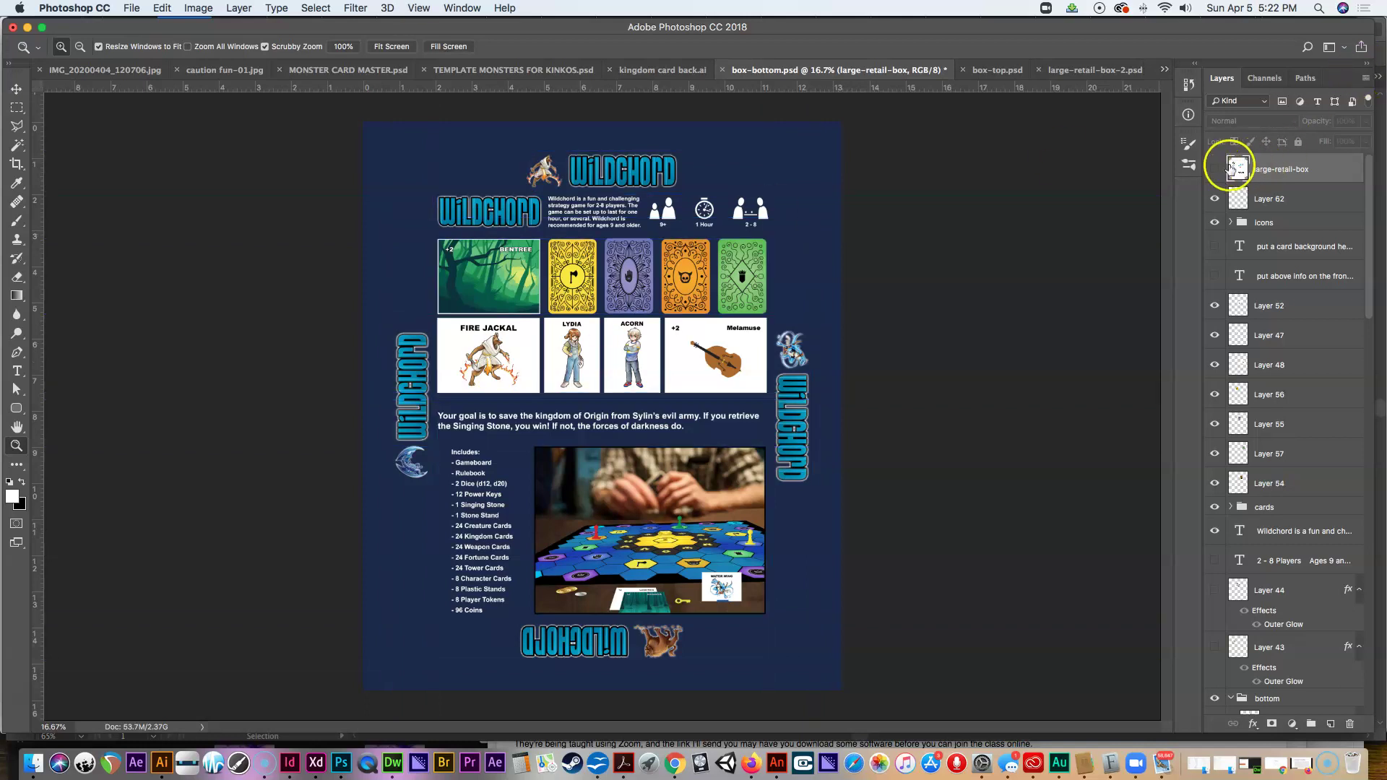
pyautogui.click(1215, 169)
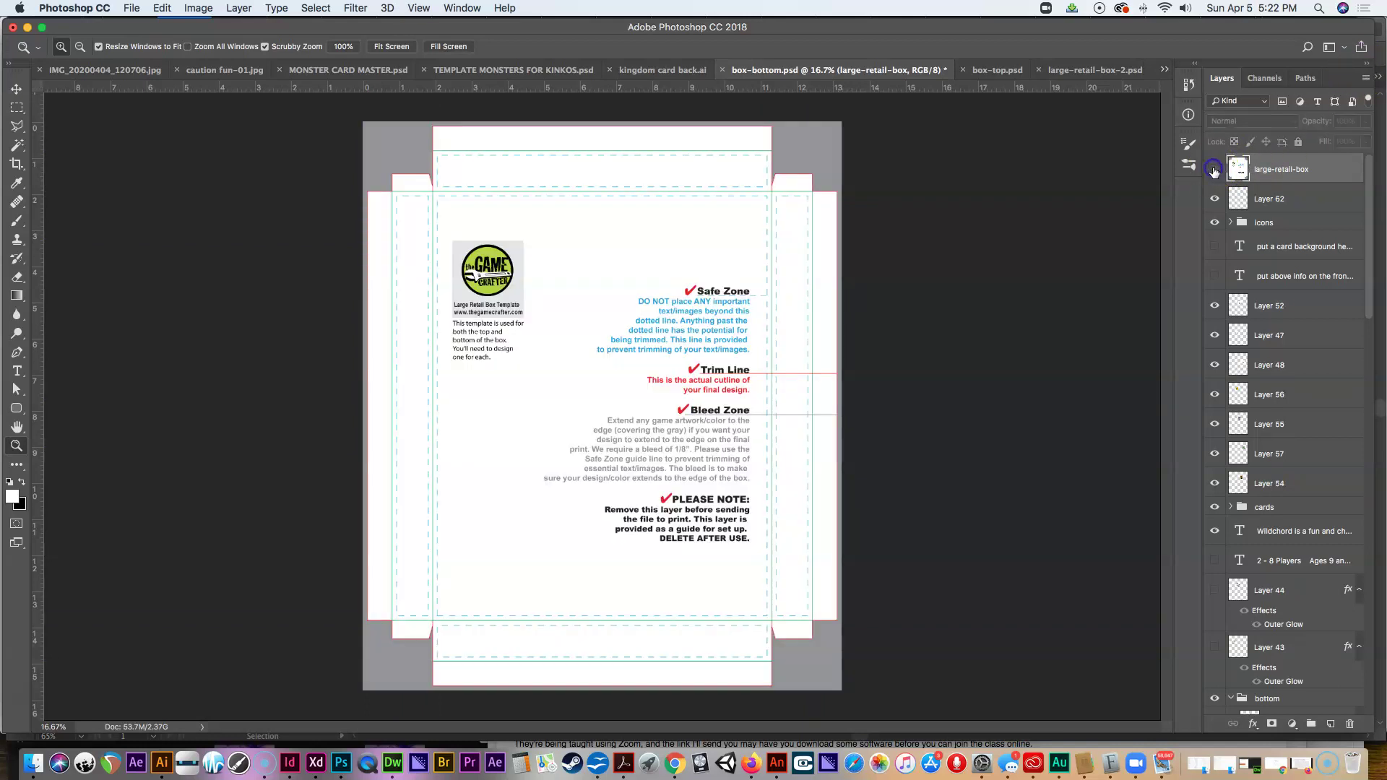
pyautogui.click(1215, 169)
pyautogui.click(1215, 169)
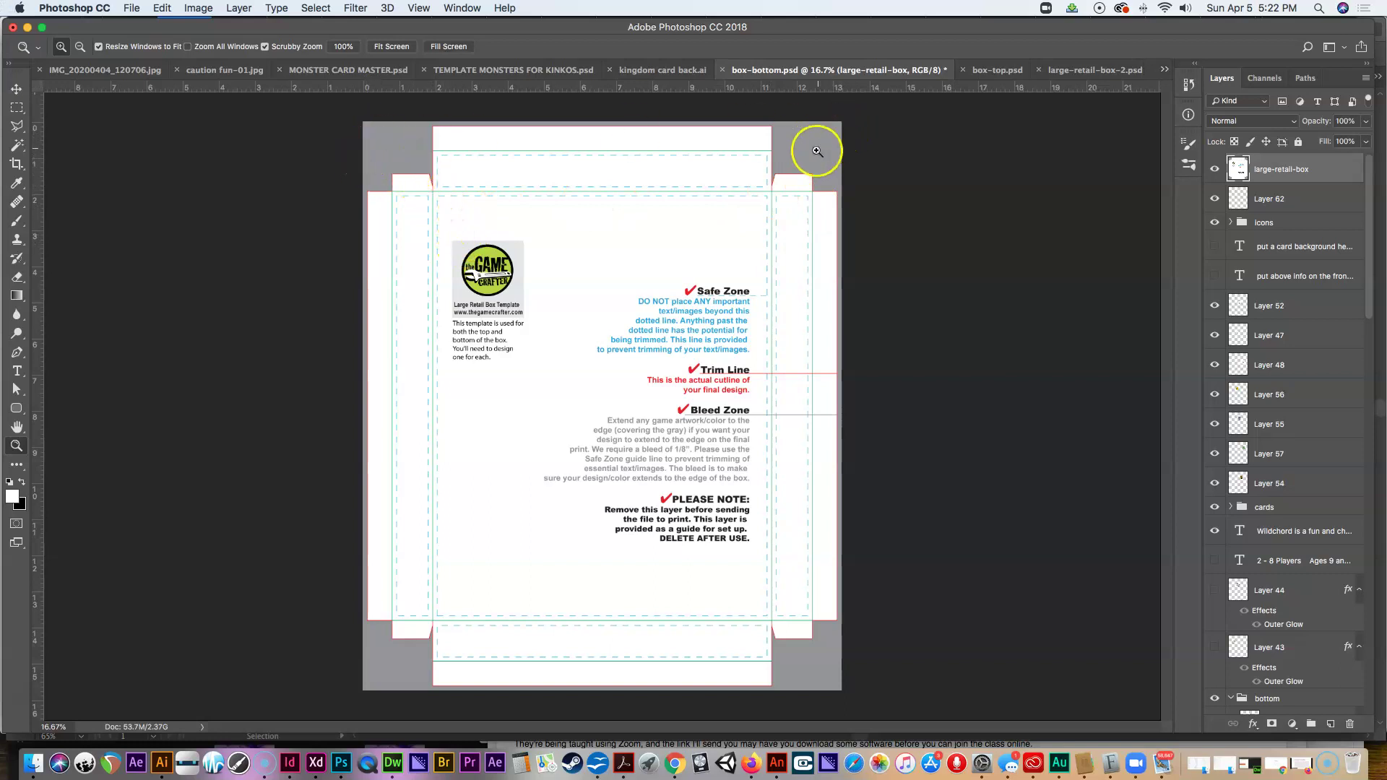
pyautogui.click(1215, 169)
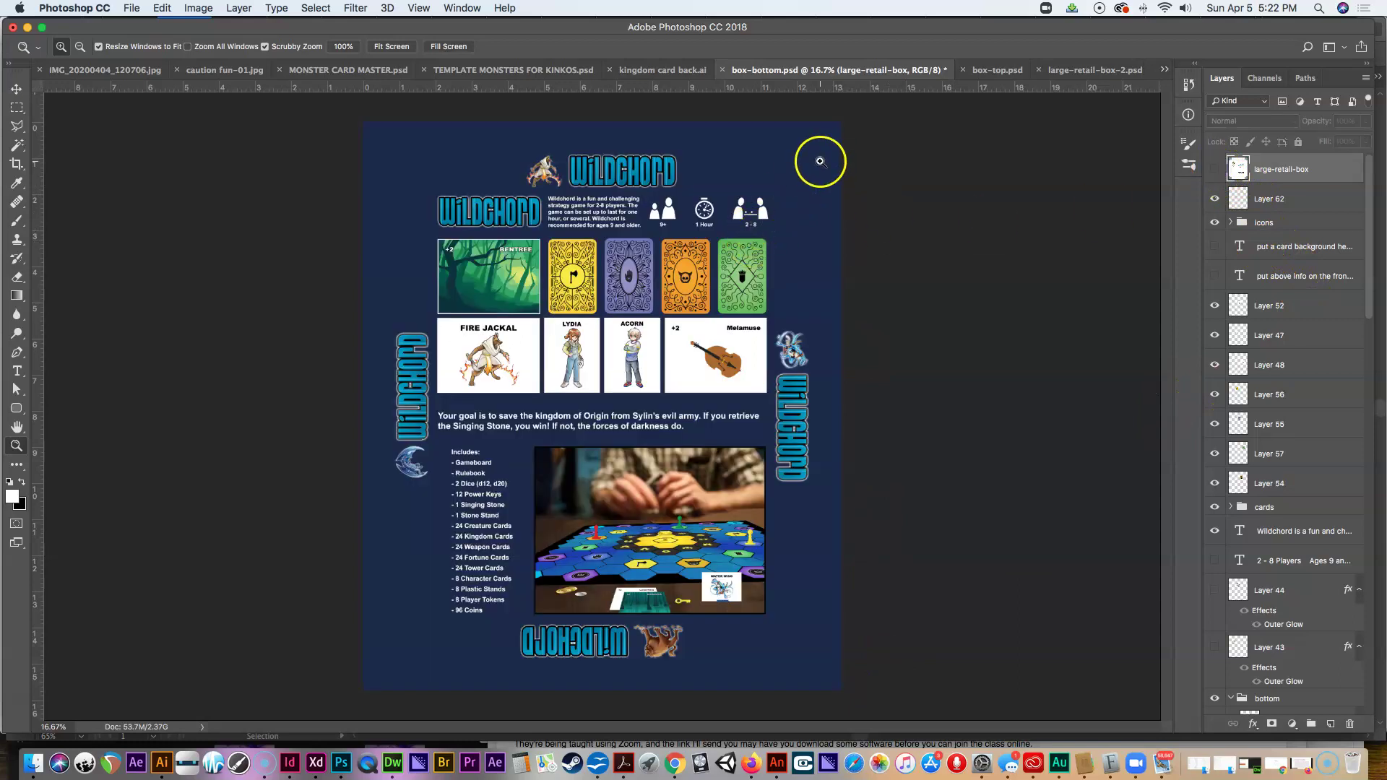
pyautogui.click(1215, 169)
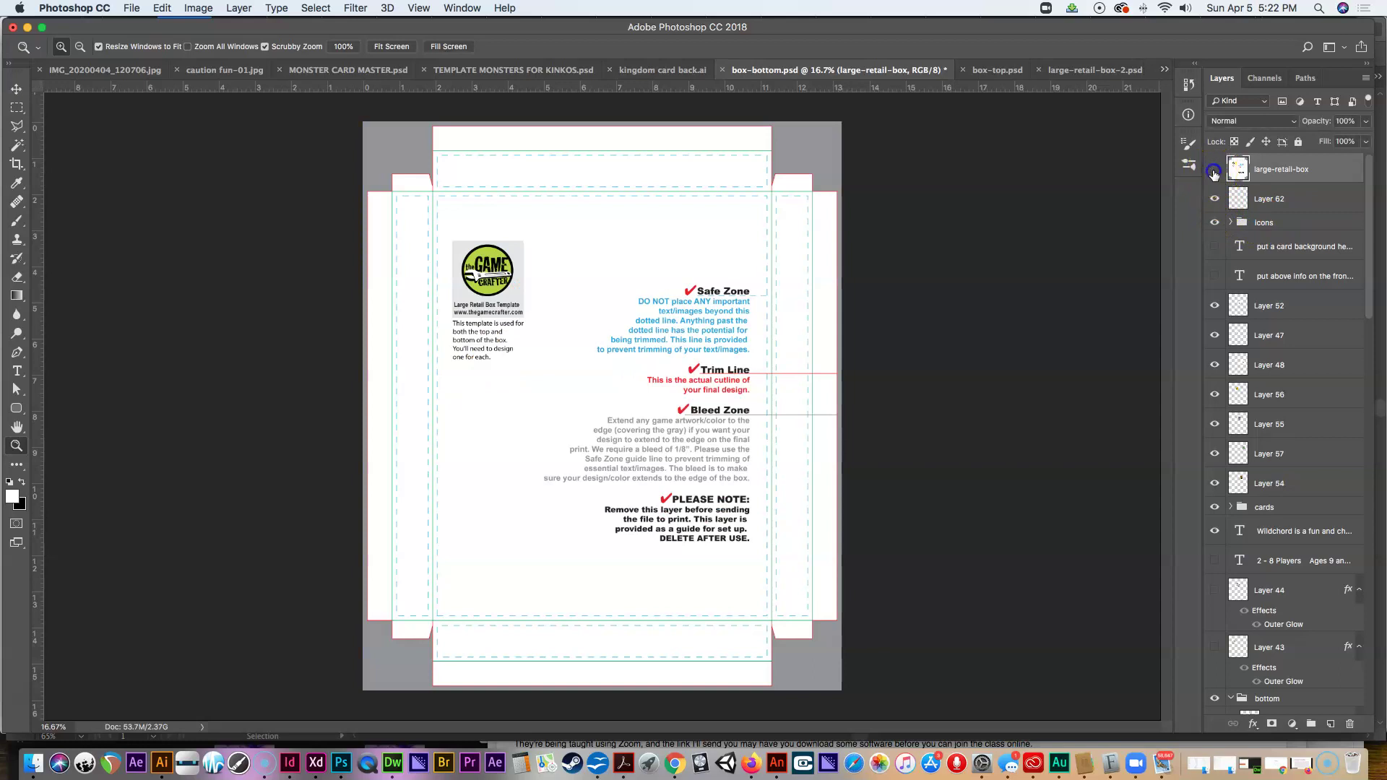
pyautogui.click(1214, 170)
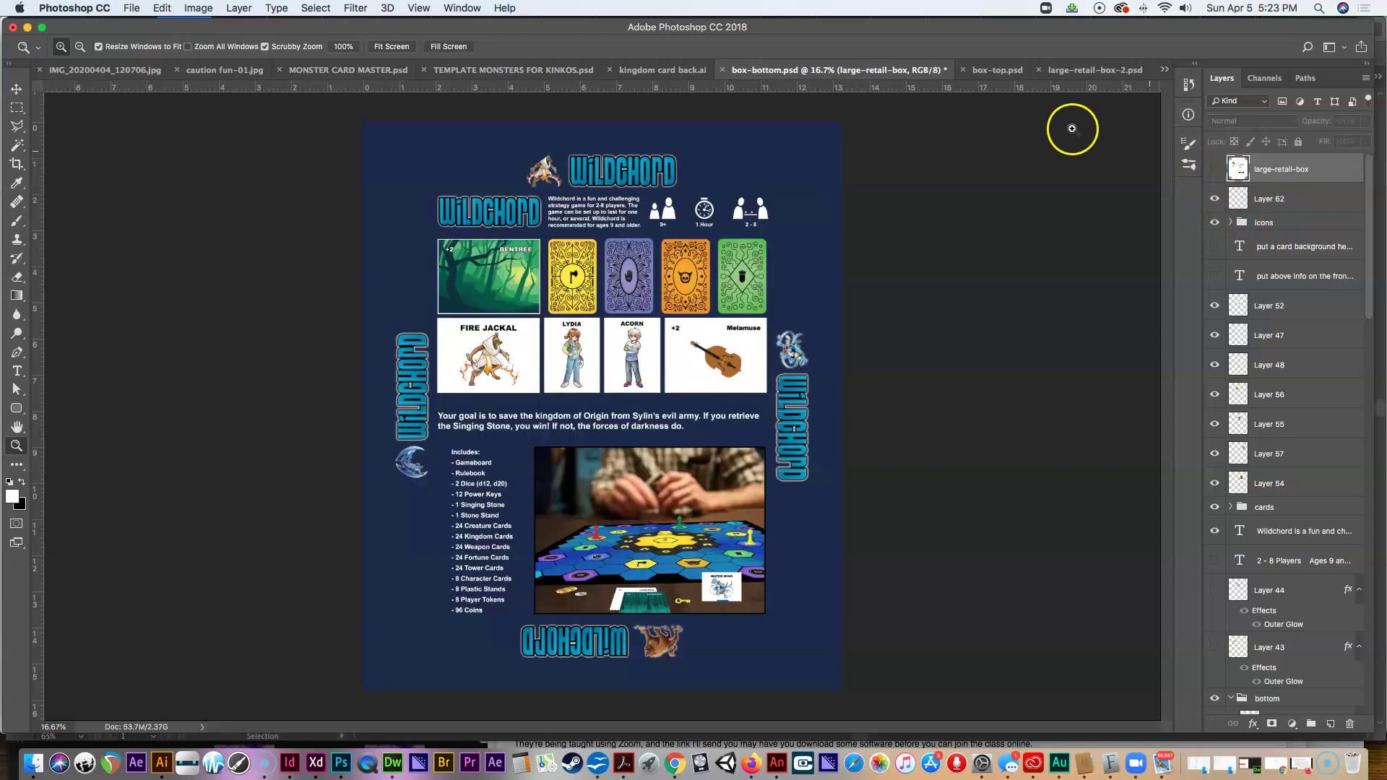
# Step: Hide the guides in box-top.psd and show its large-retail-box template layer over the cover art
pyautogui.click(991, 71)
pyautogui.press('super+semicolon')
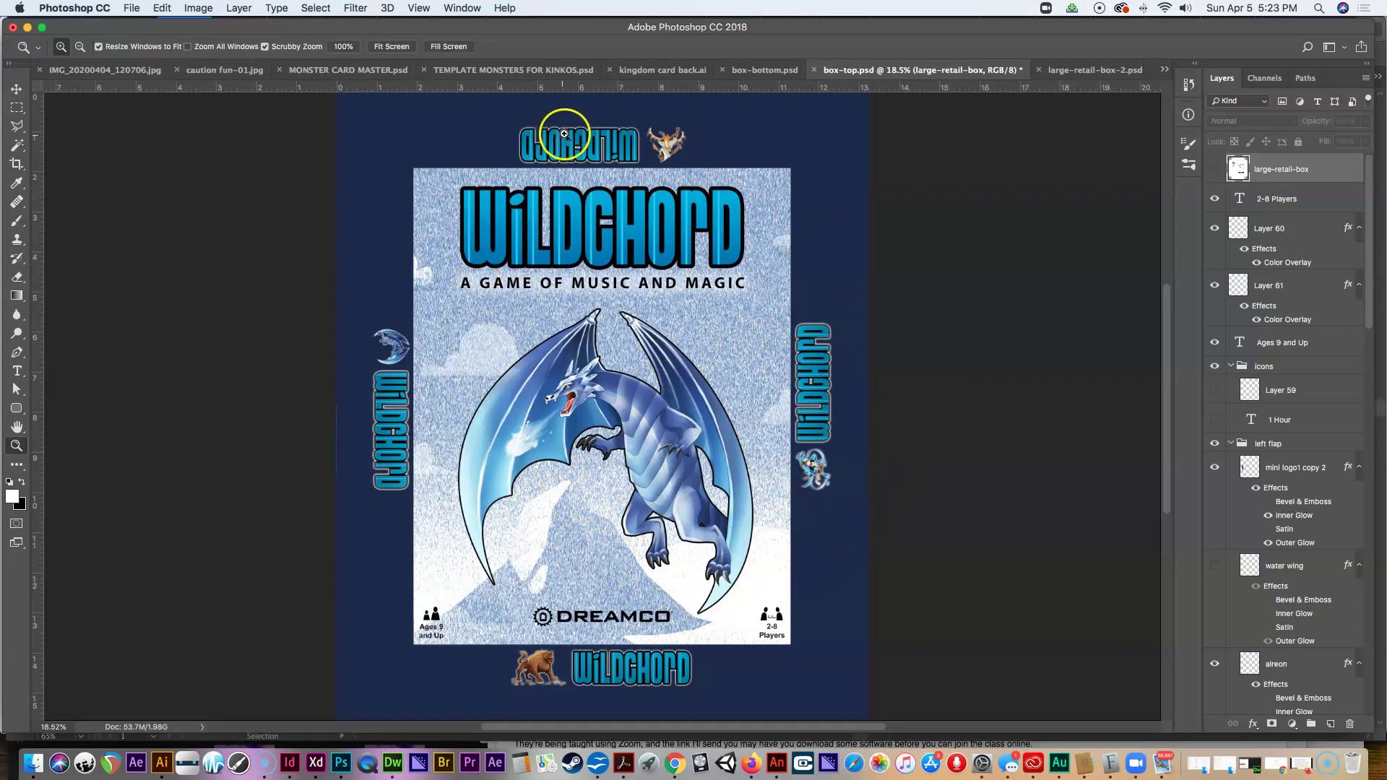
pyautogui.click(1214, 169)
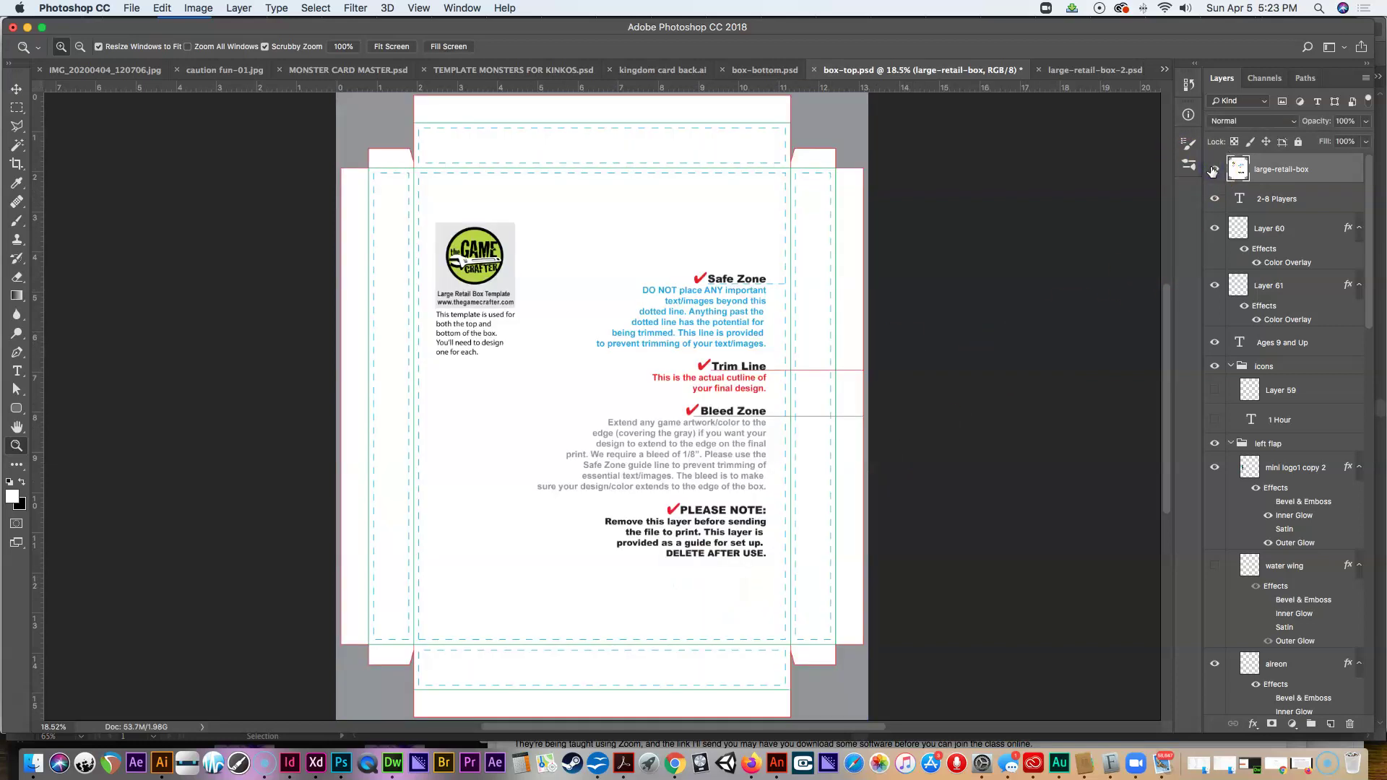